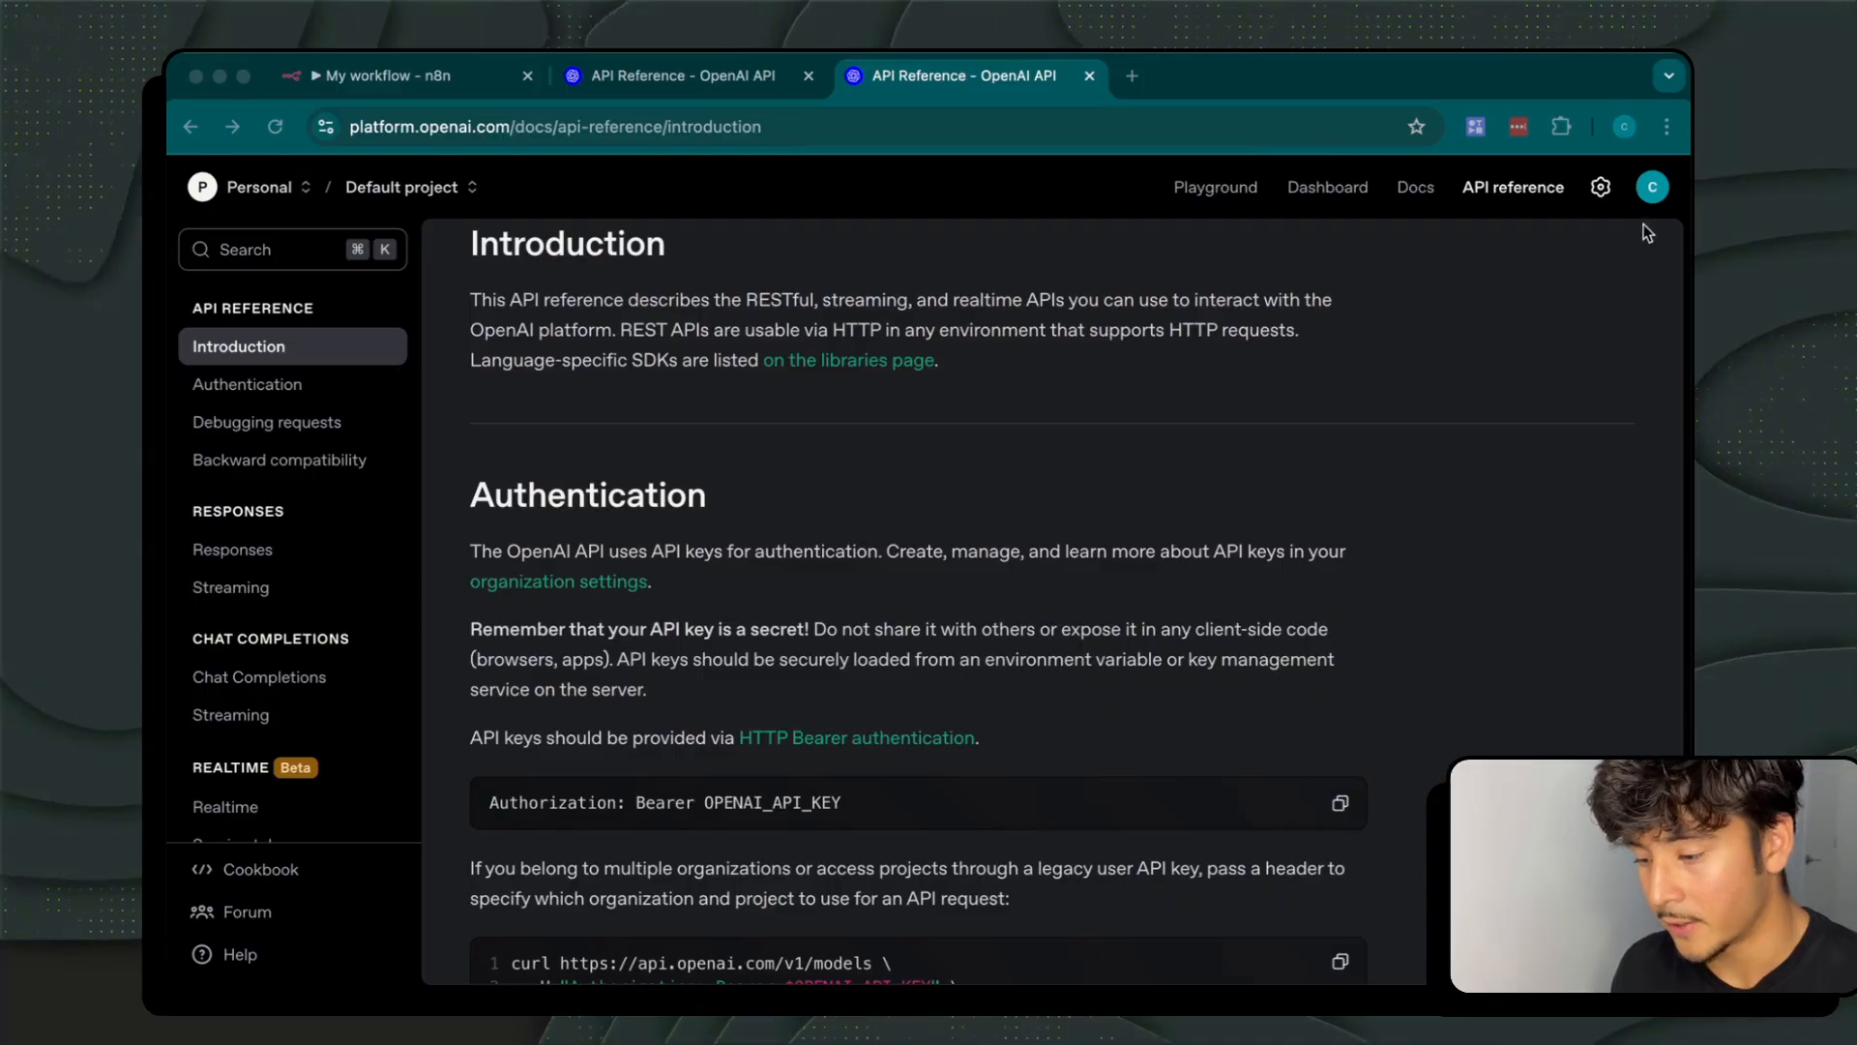
Open the organization settings in the spare OpenAI tab, and copy the curl example request from the API reference's Create image section
click(1600, 187)
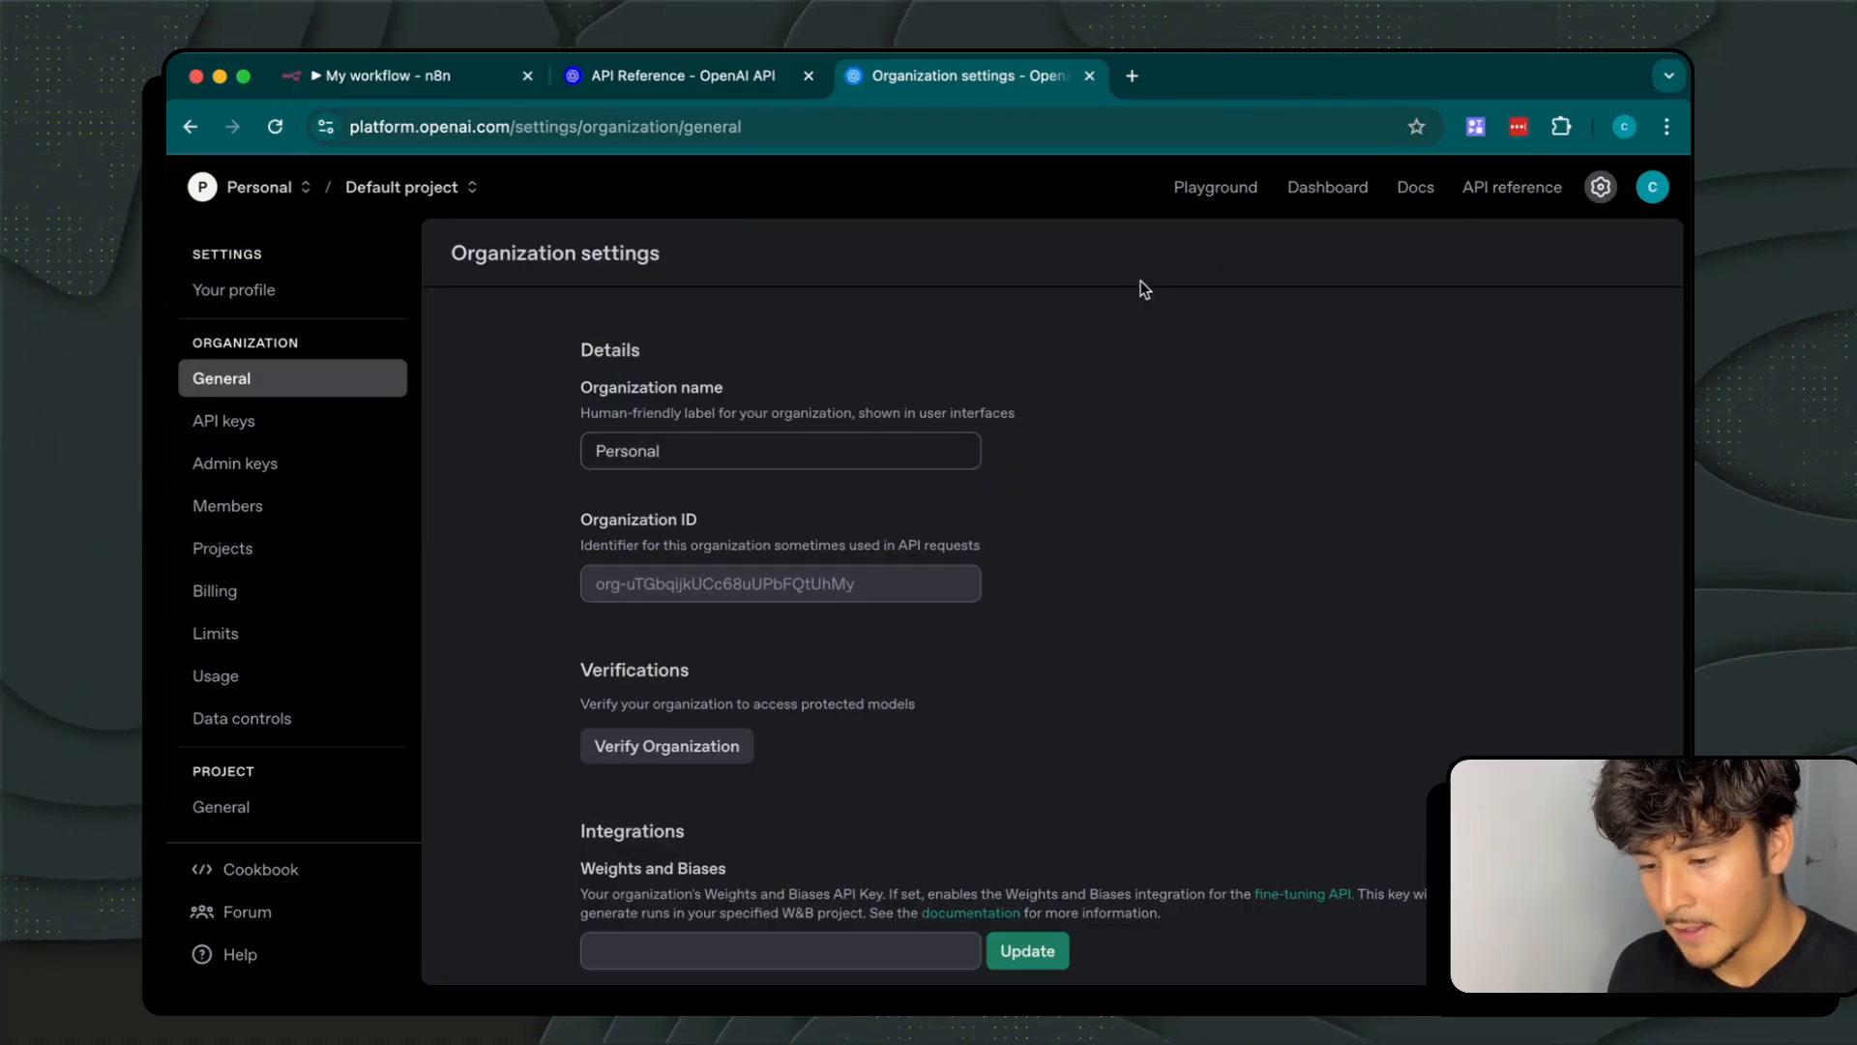
click(605, 77)
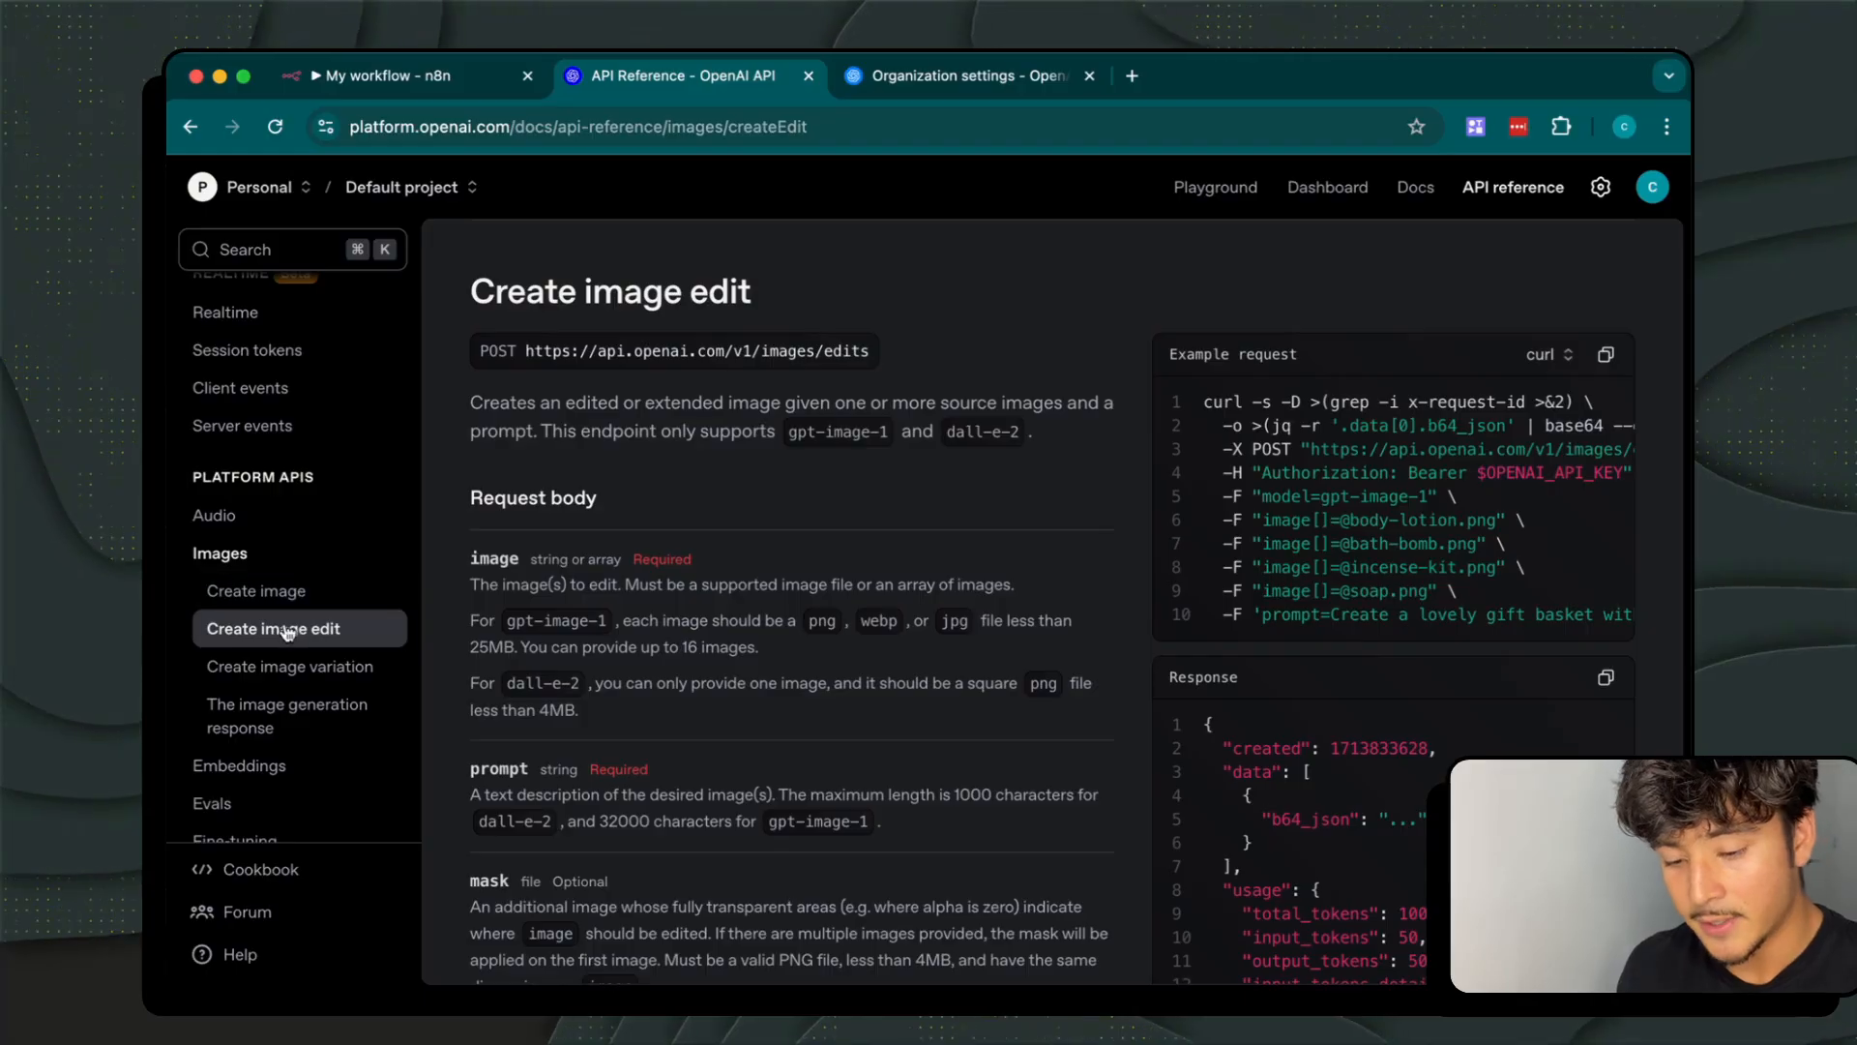
click(306, 590)
click(294, 622)
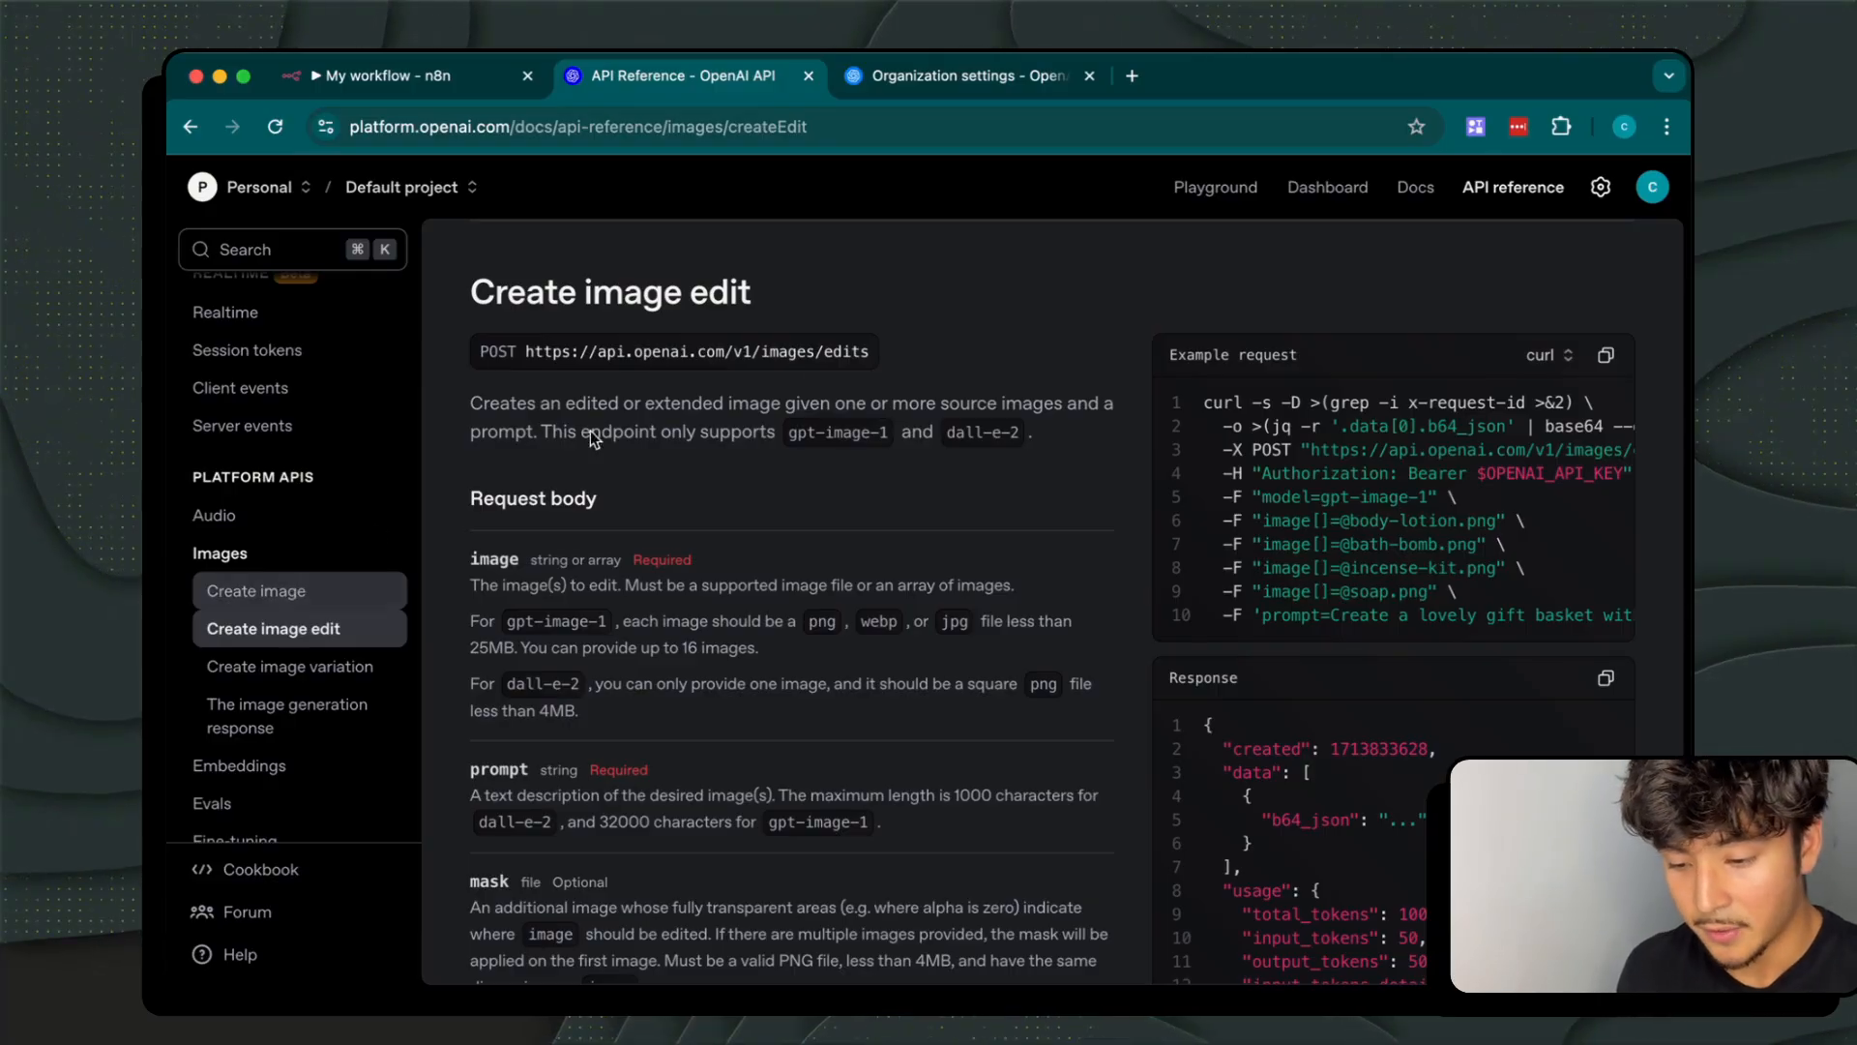
click(293, 598)
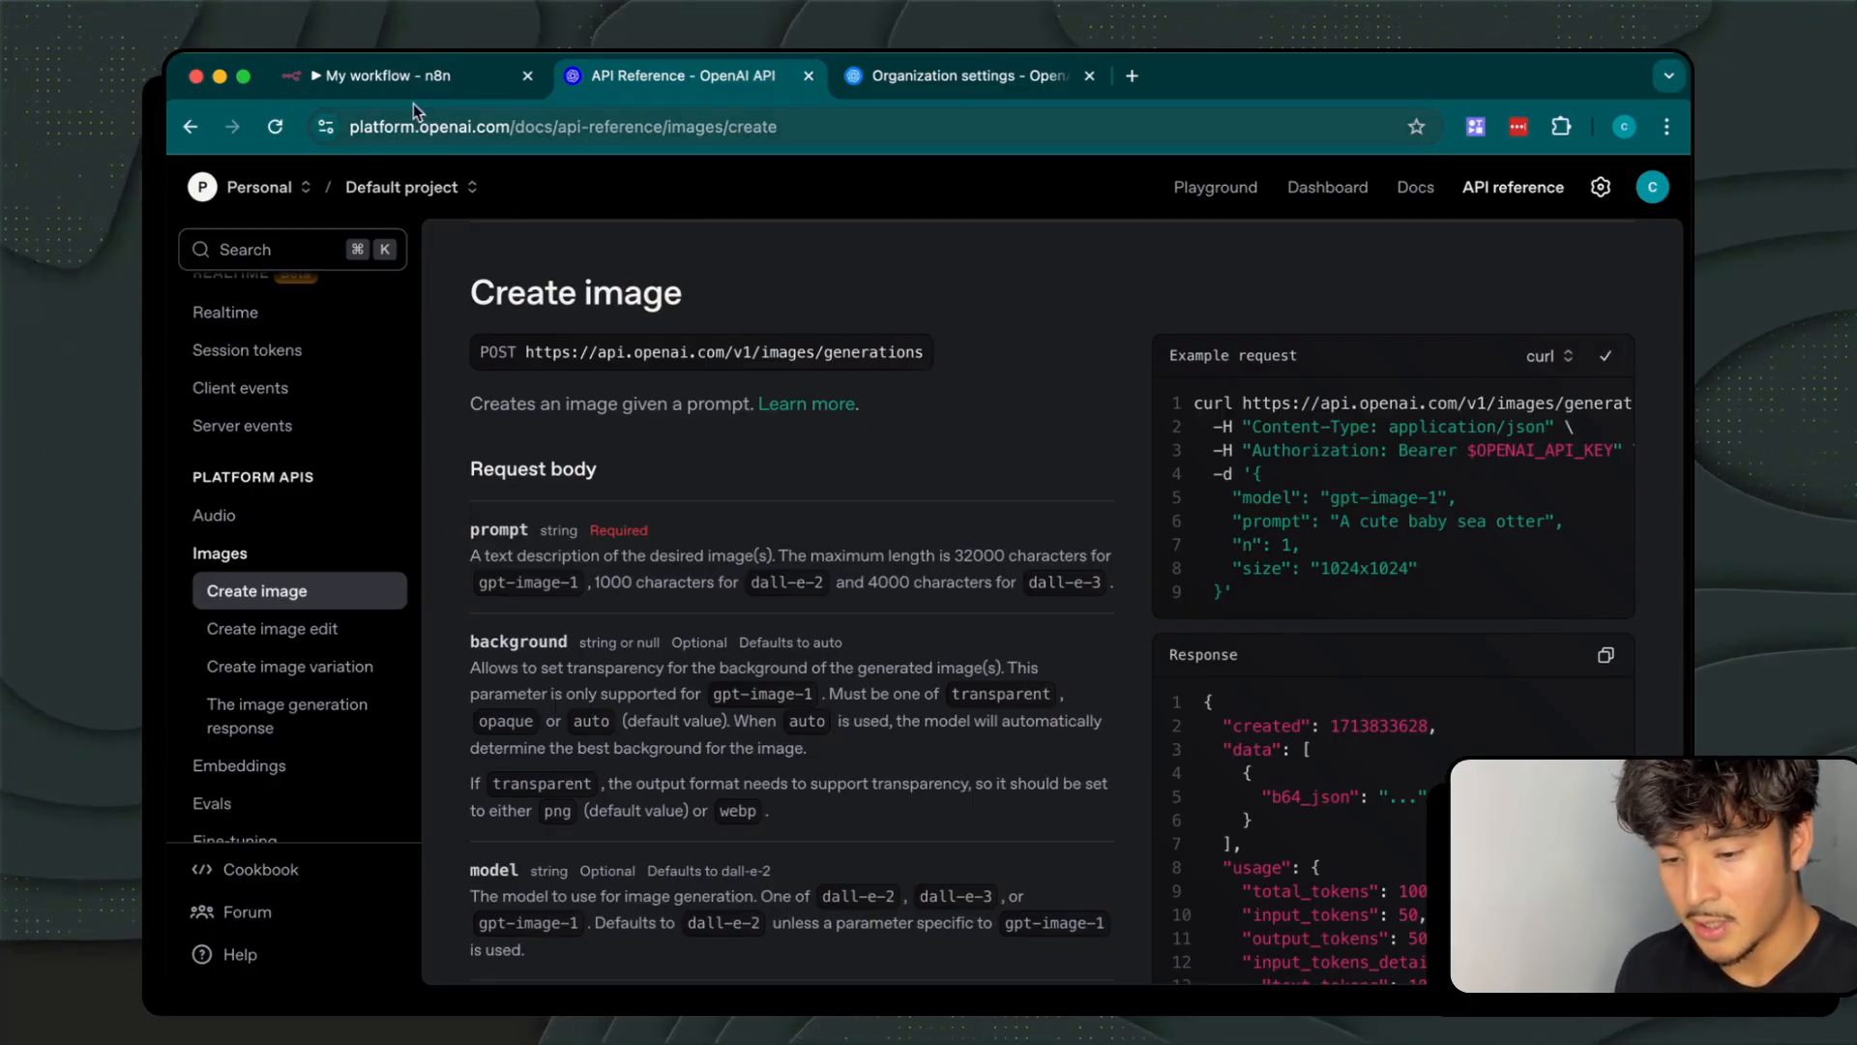
Switch to n8n, replace the HTTP Request node's cURL import text with the copied Create image example, and close the dialog without importing
click(397, 78)
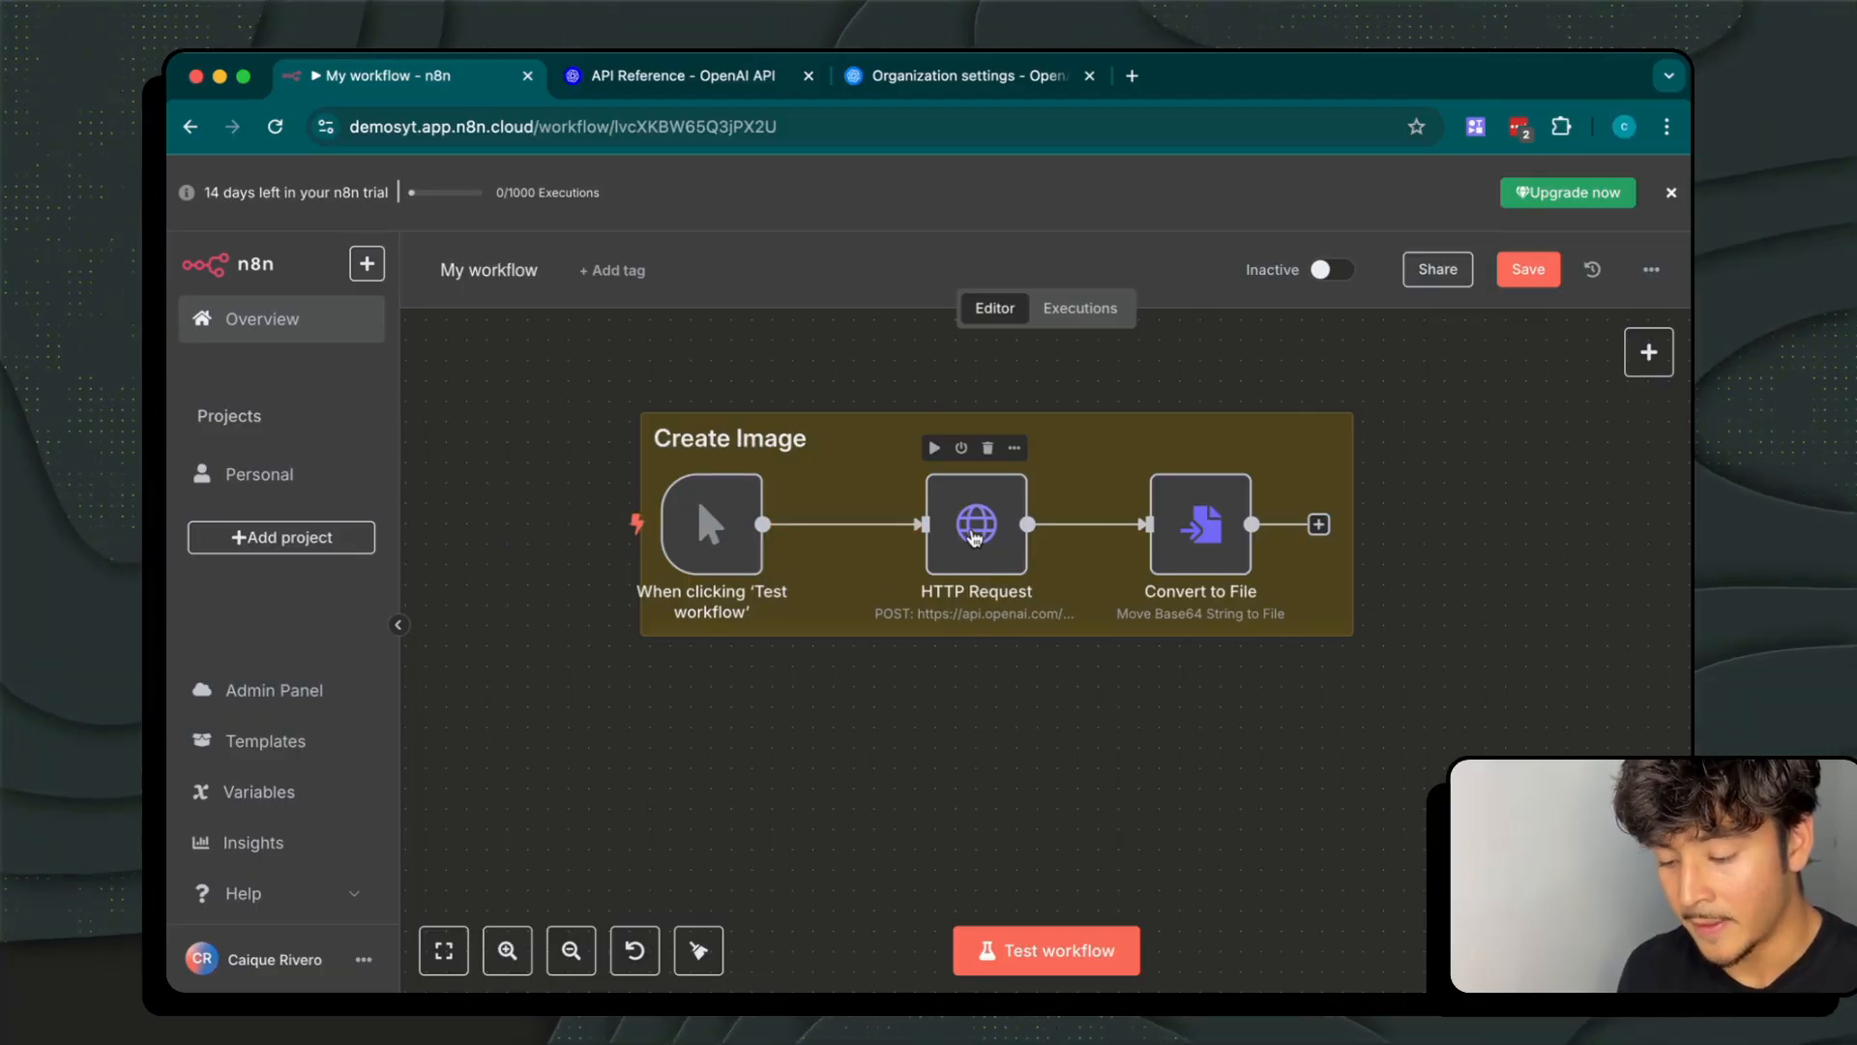
double_click(975, 532)
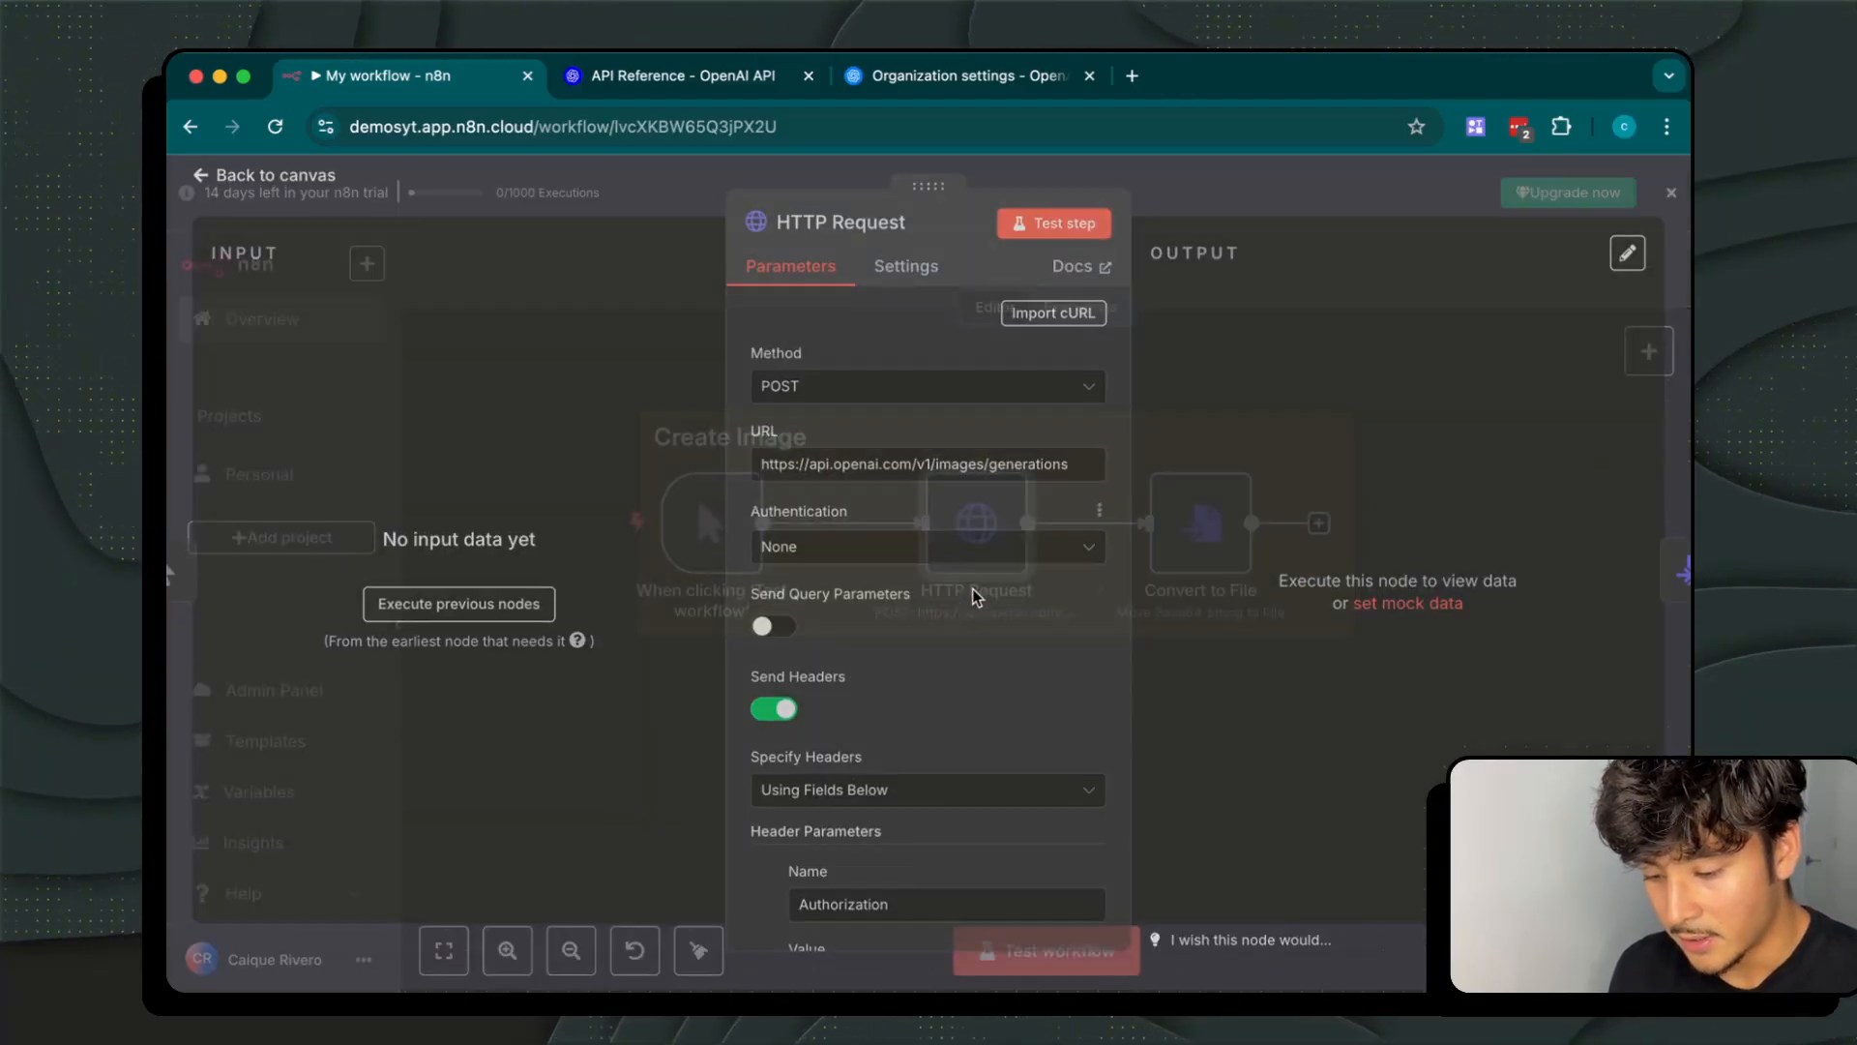
click(1040, 319)
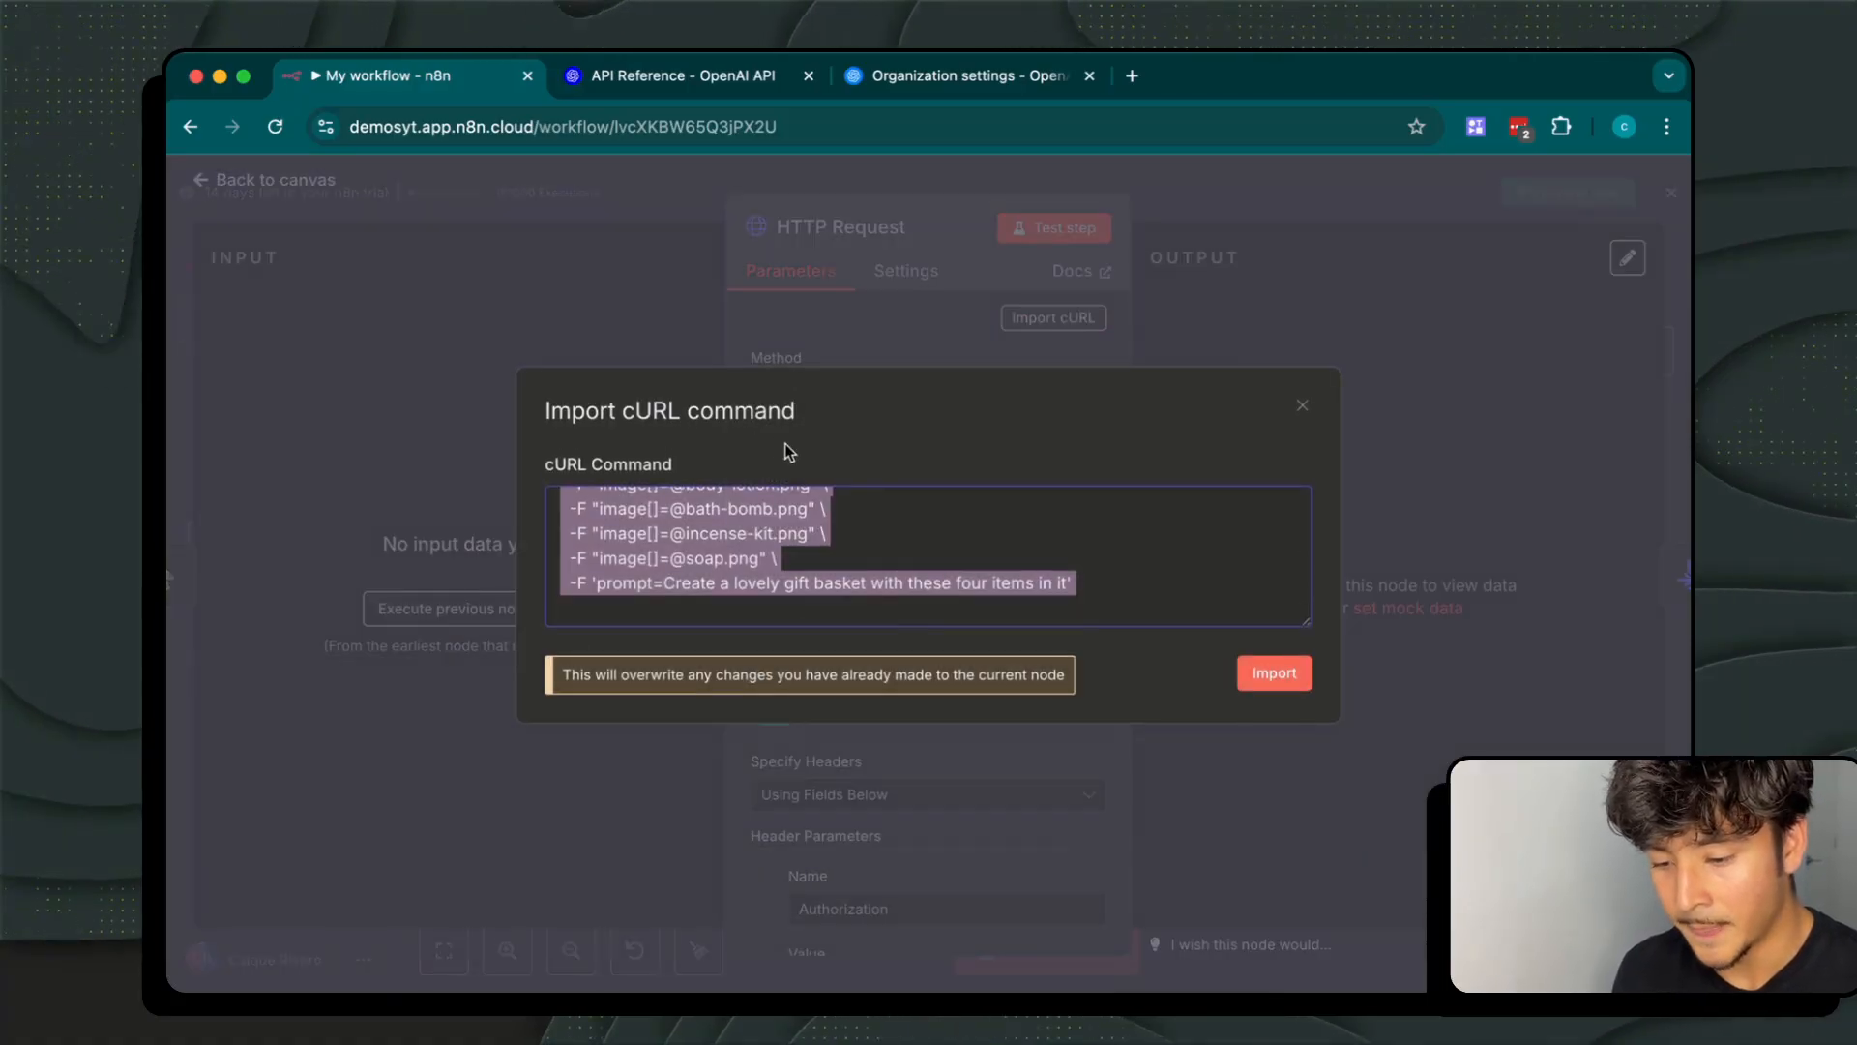
key(BackSpace)
key(super+v)
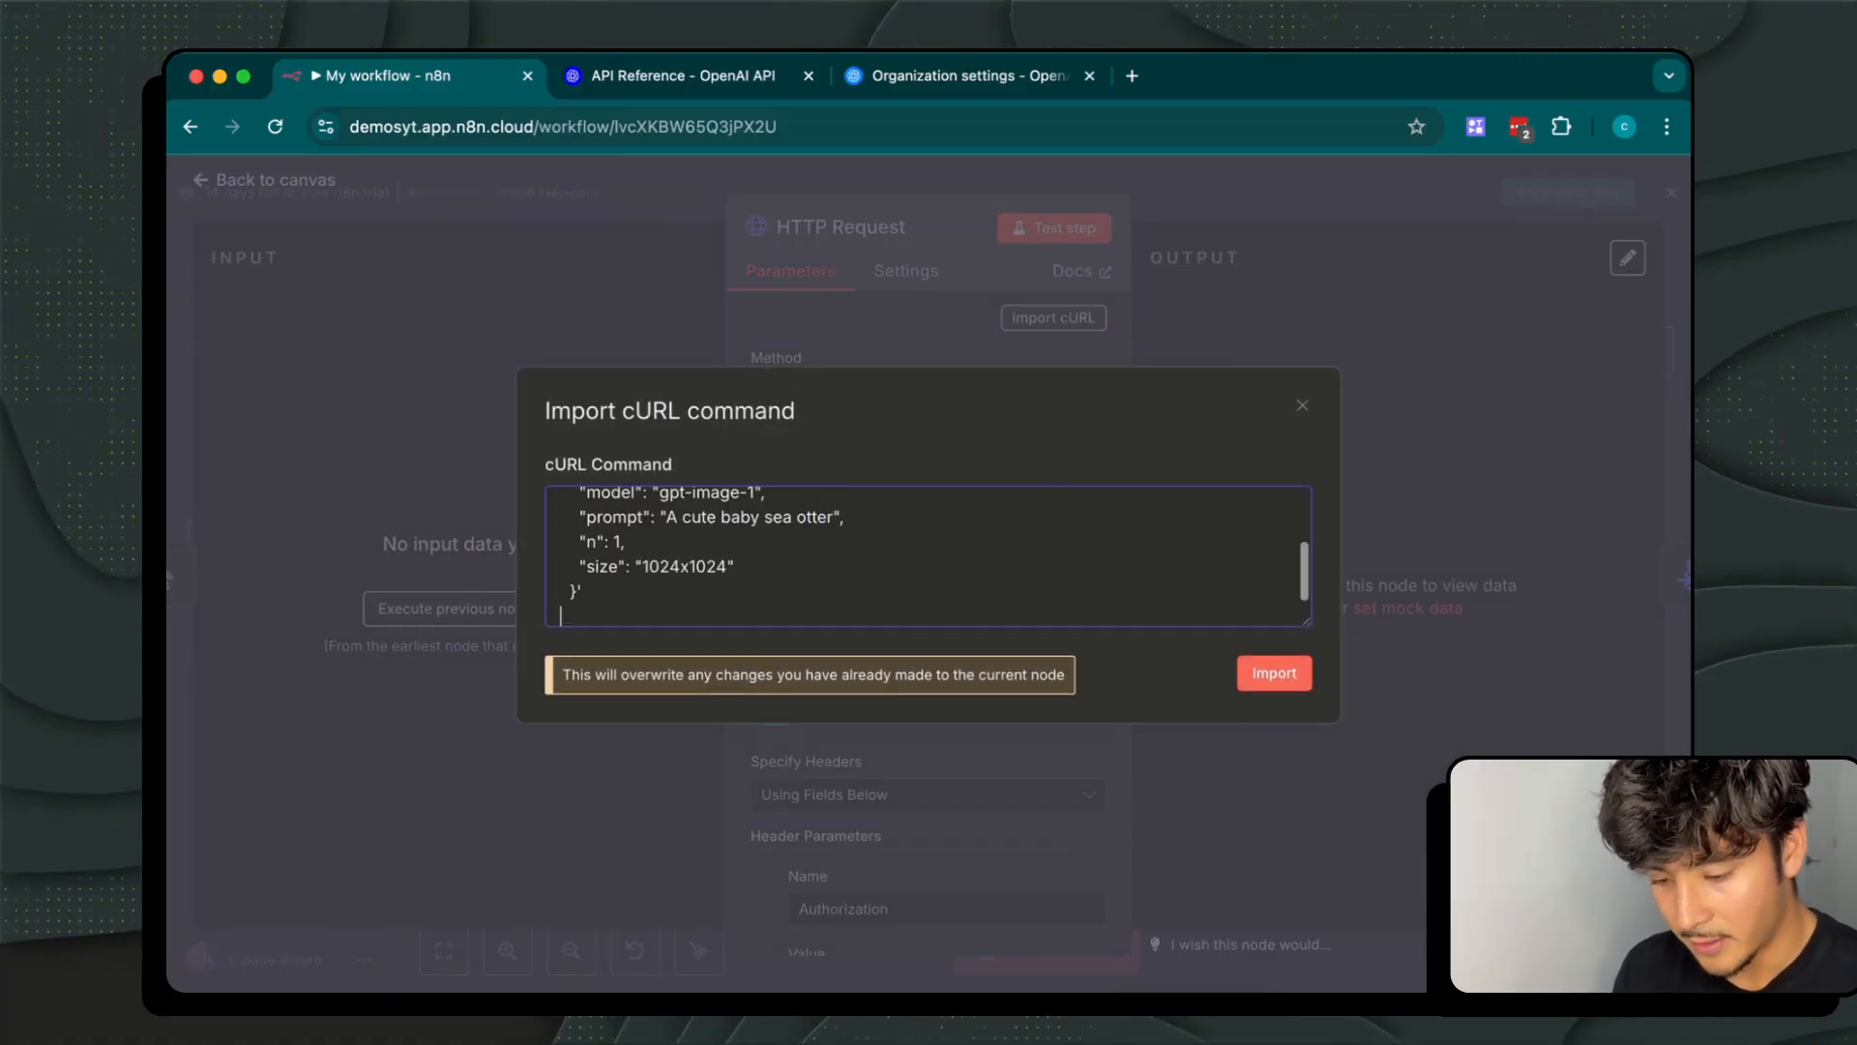
scroll(757, 540, up, 3)
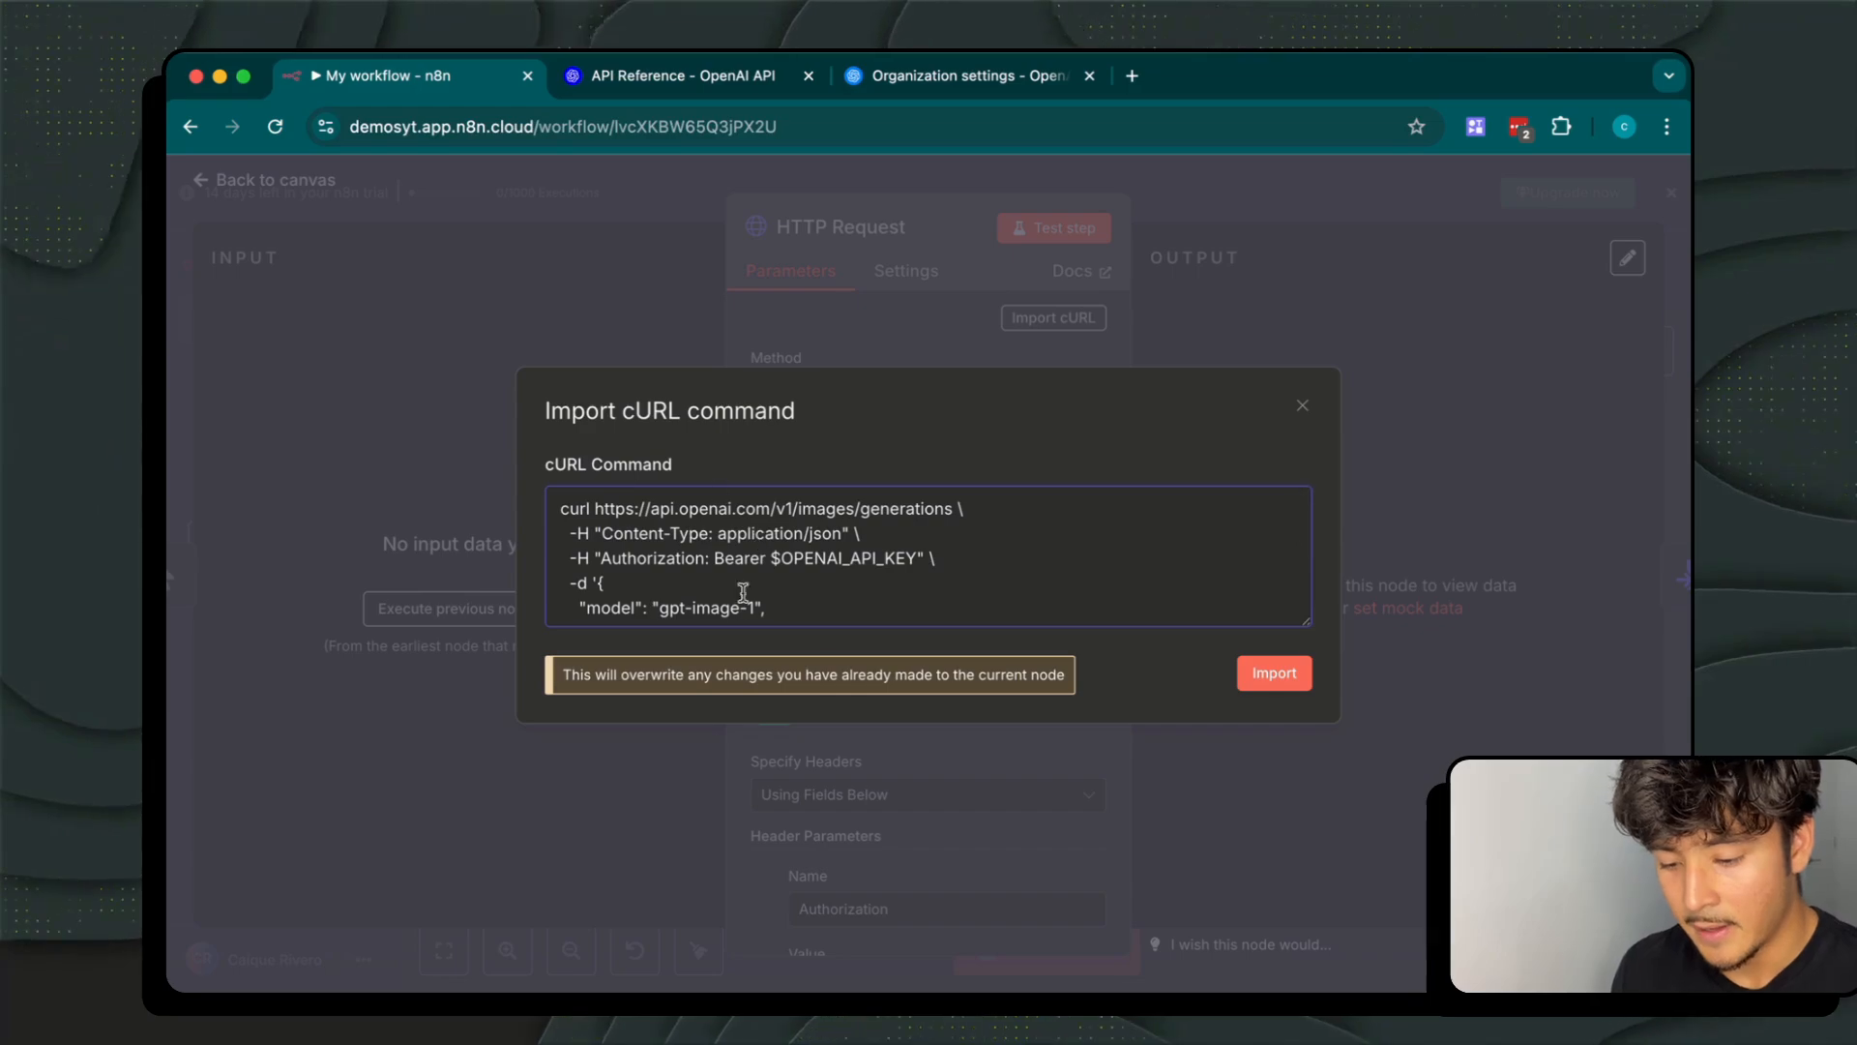
click(650, 79)
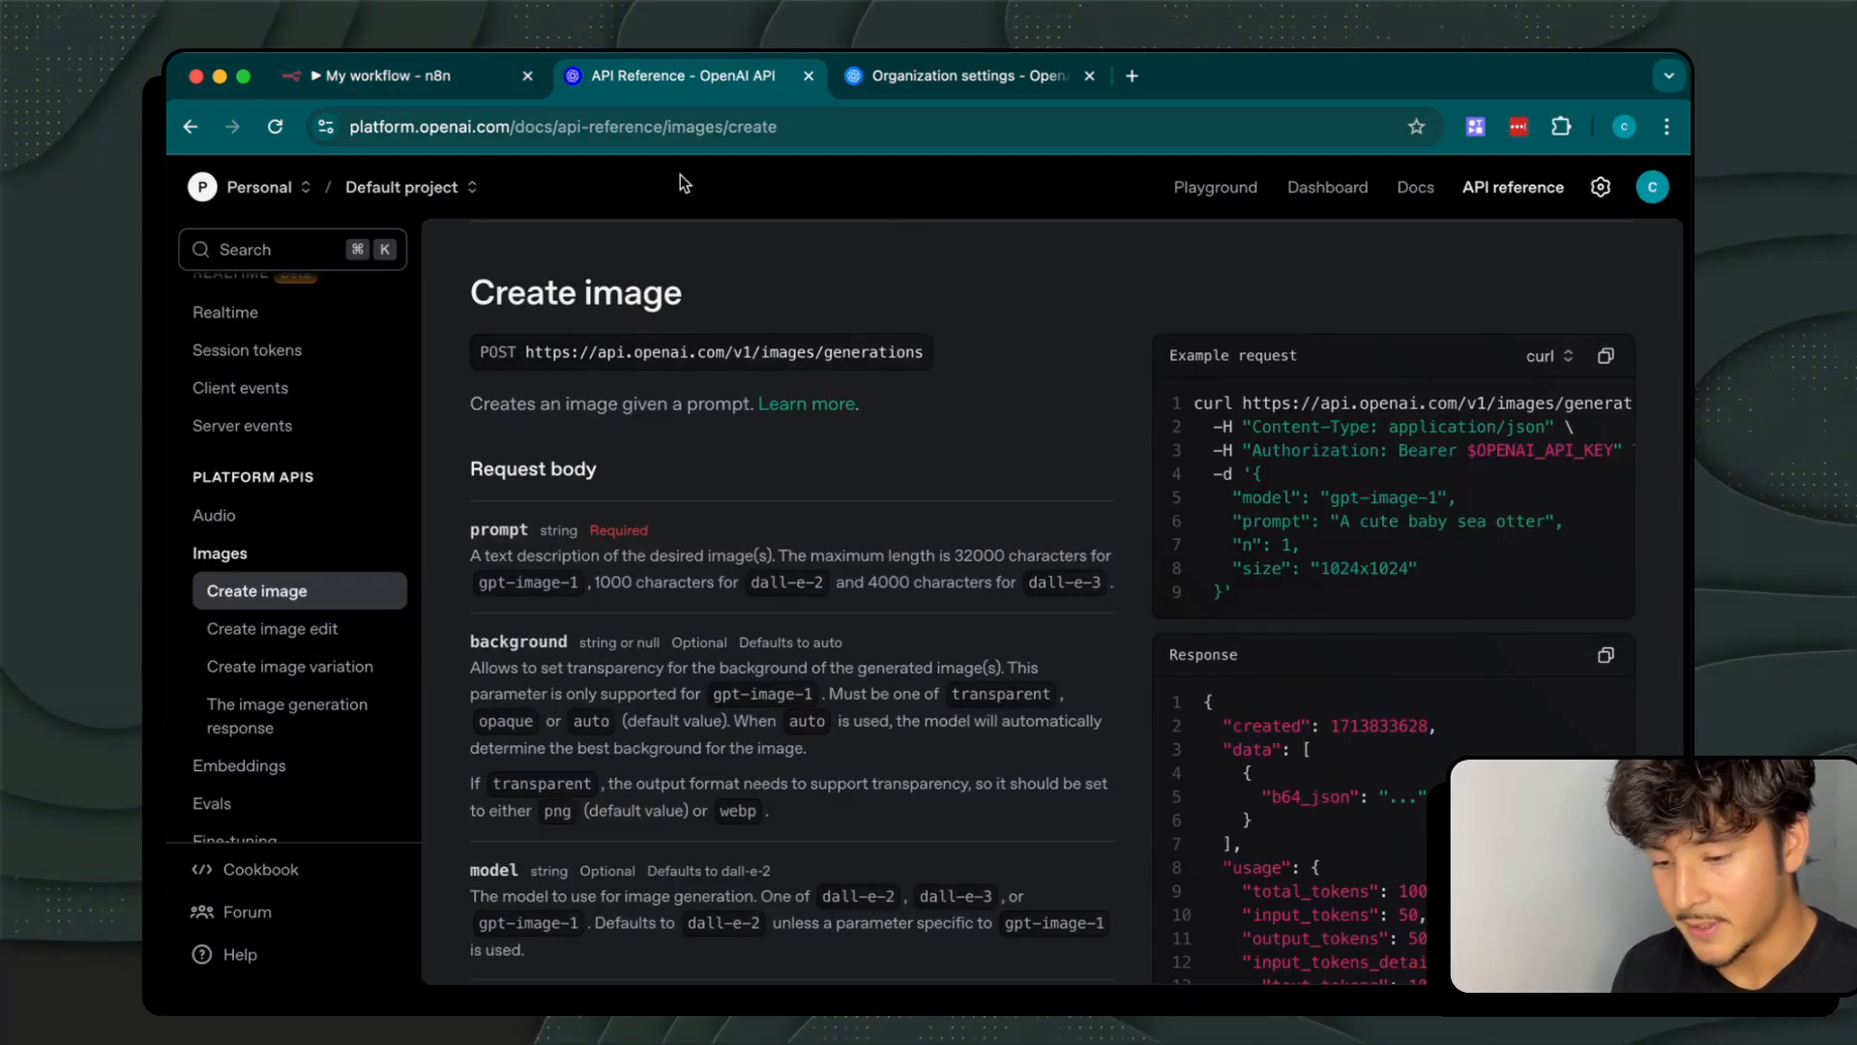
click(348, 78)
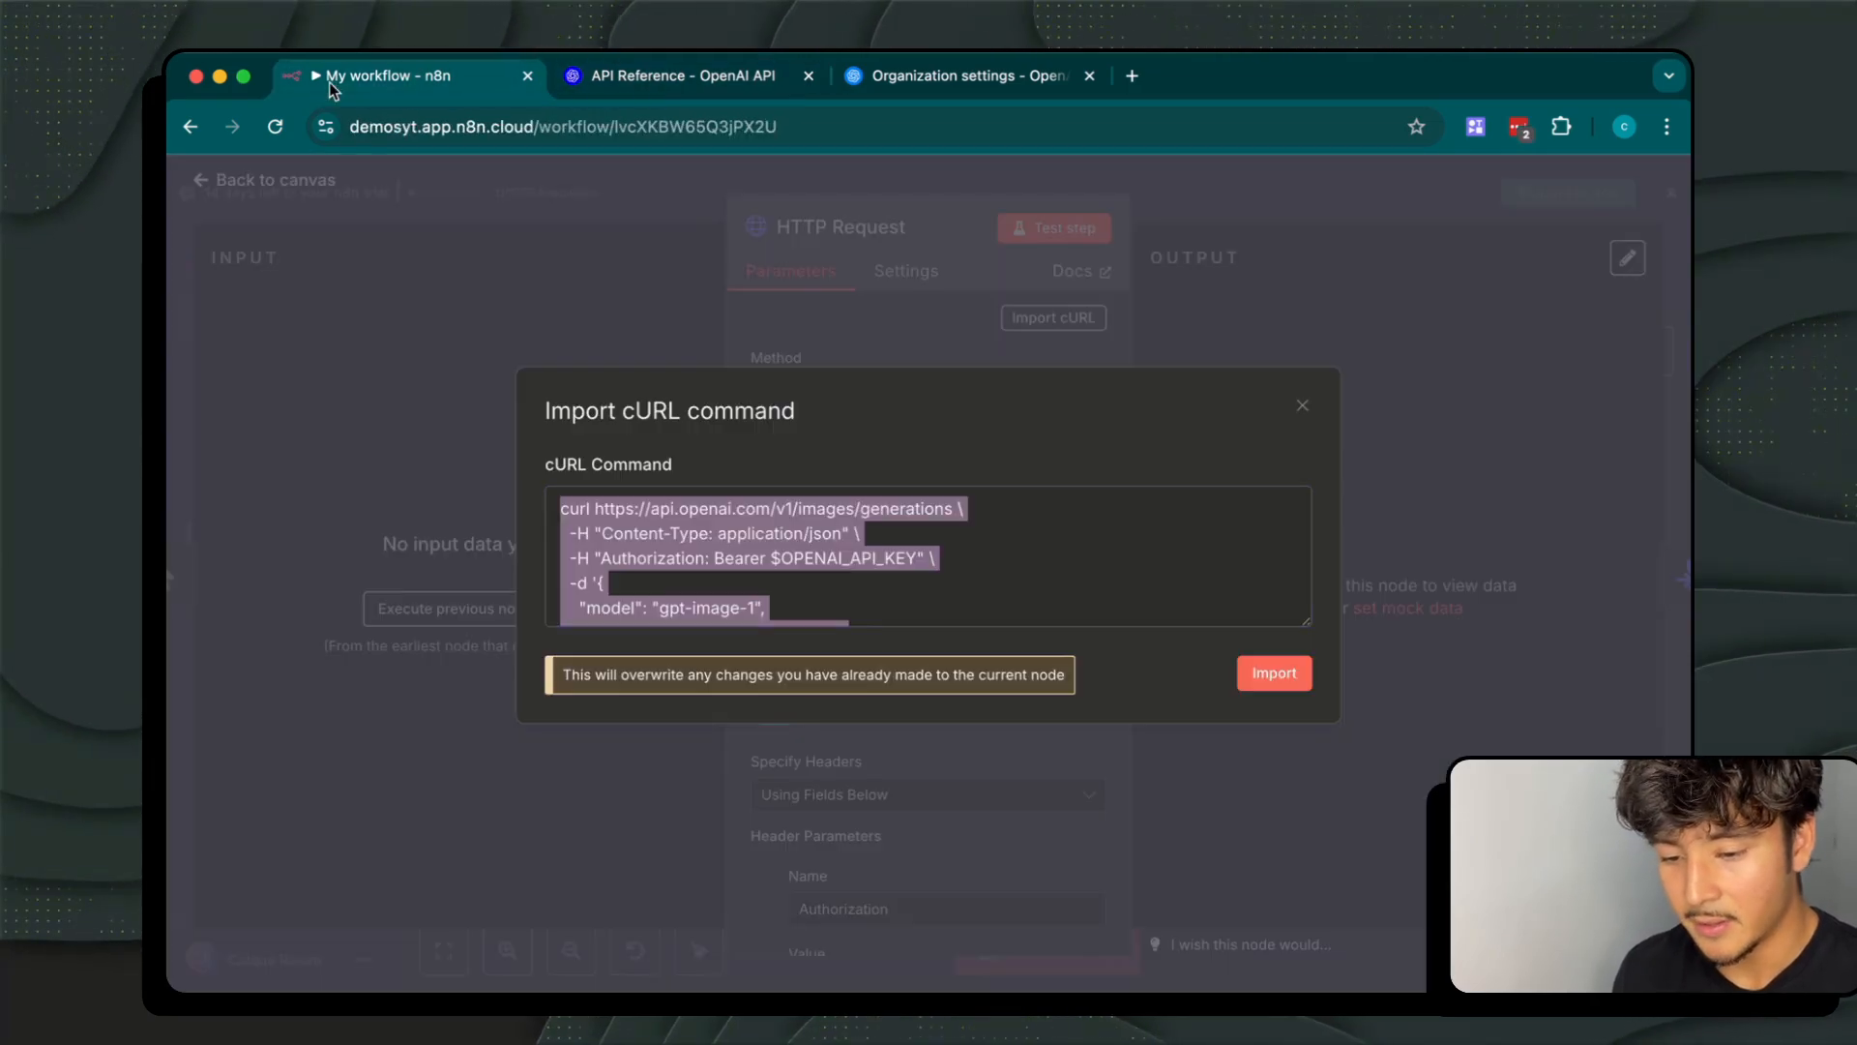
click(1303, 407)
Examine the bearer key in the HTTP Request node's Authorization header and the organization's API keys page on the OpenAI platform
scroll(939, 456, down, 5)
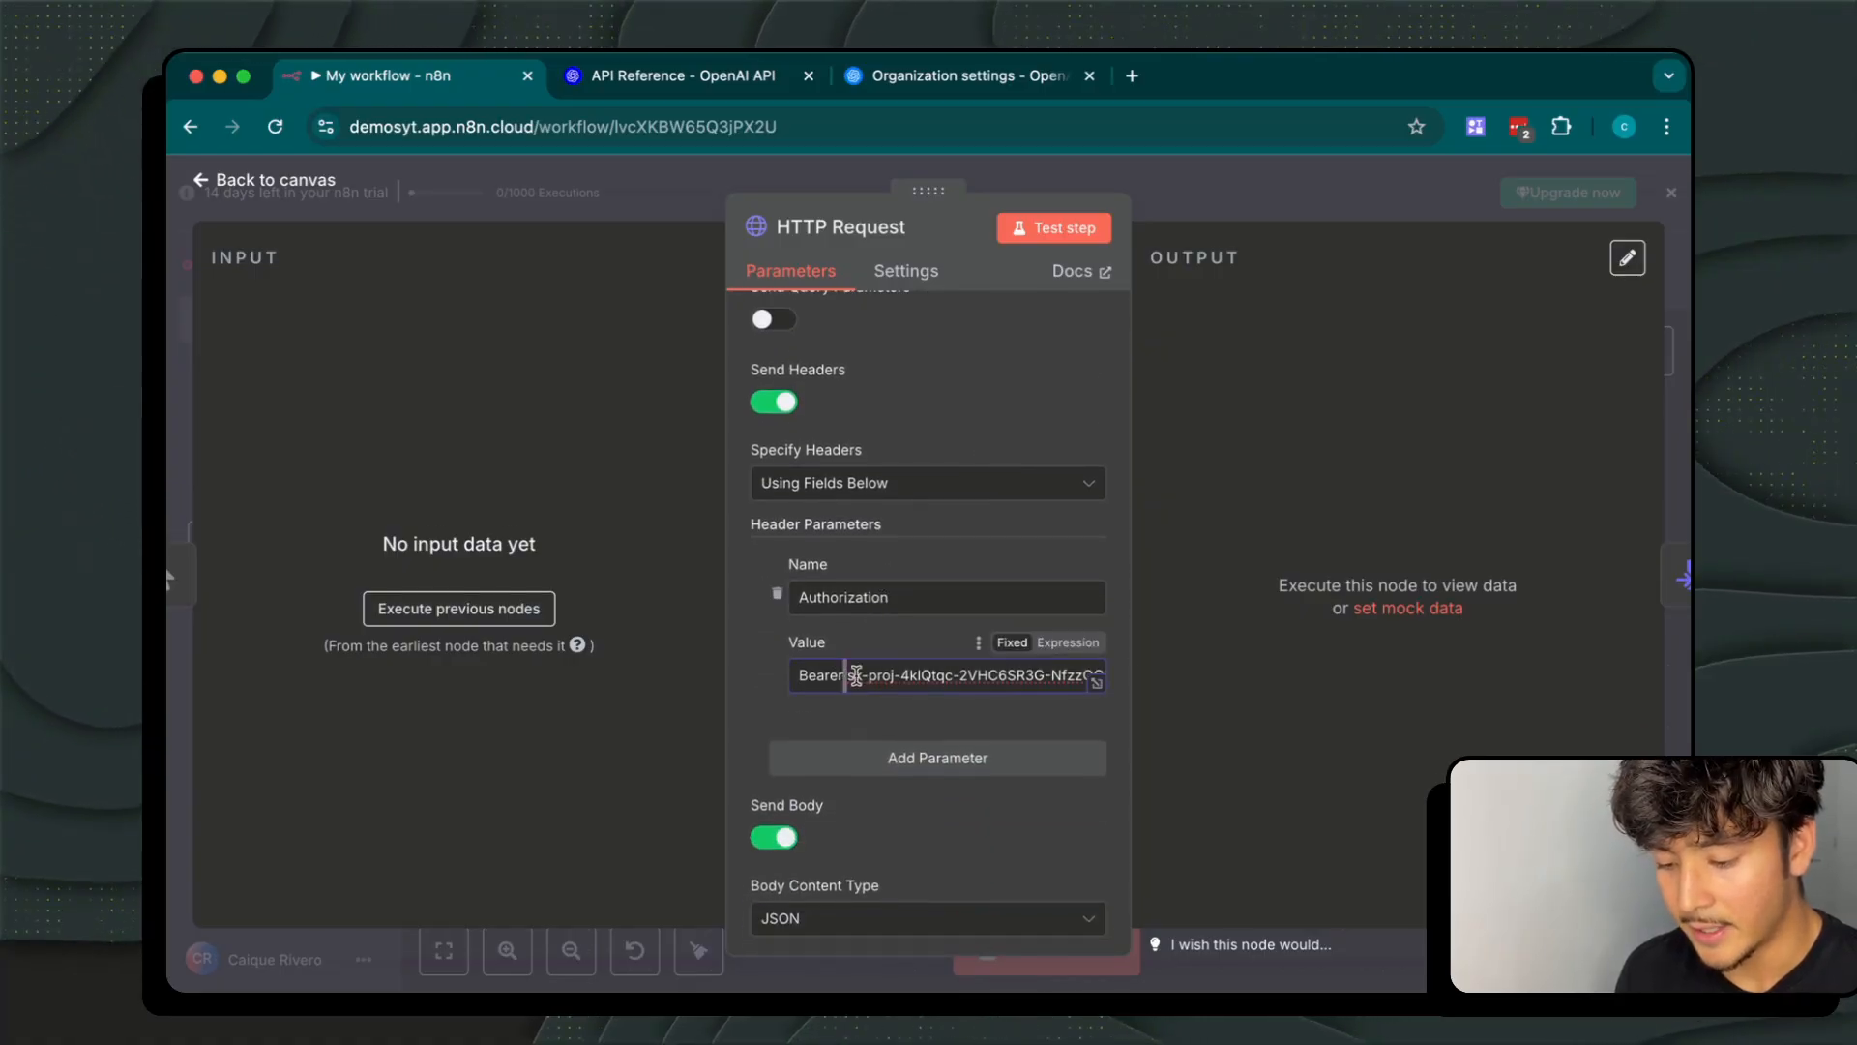
drag(856, 674, 1148, 676)
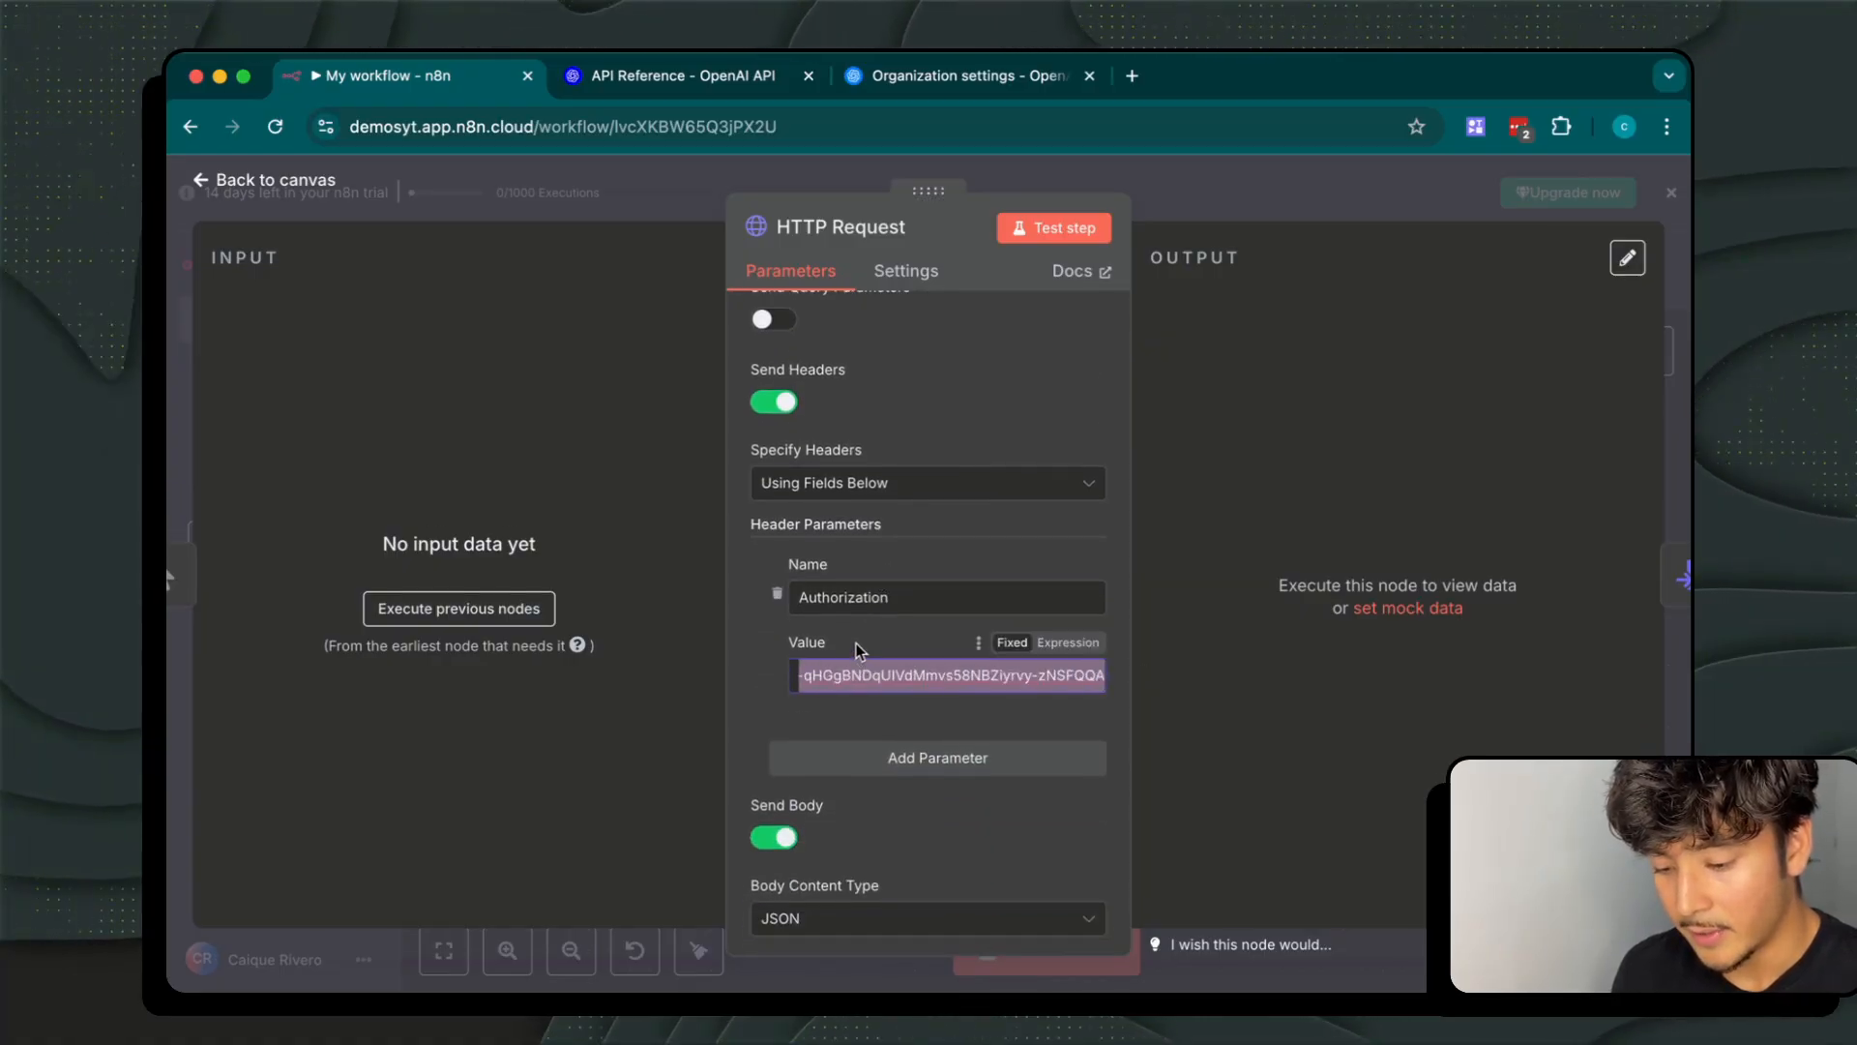
click(885, 77)
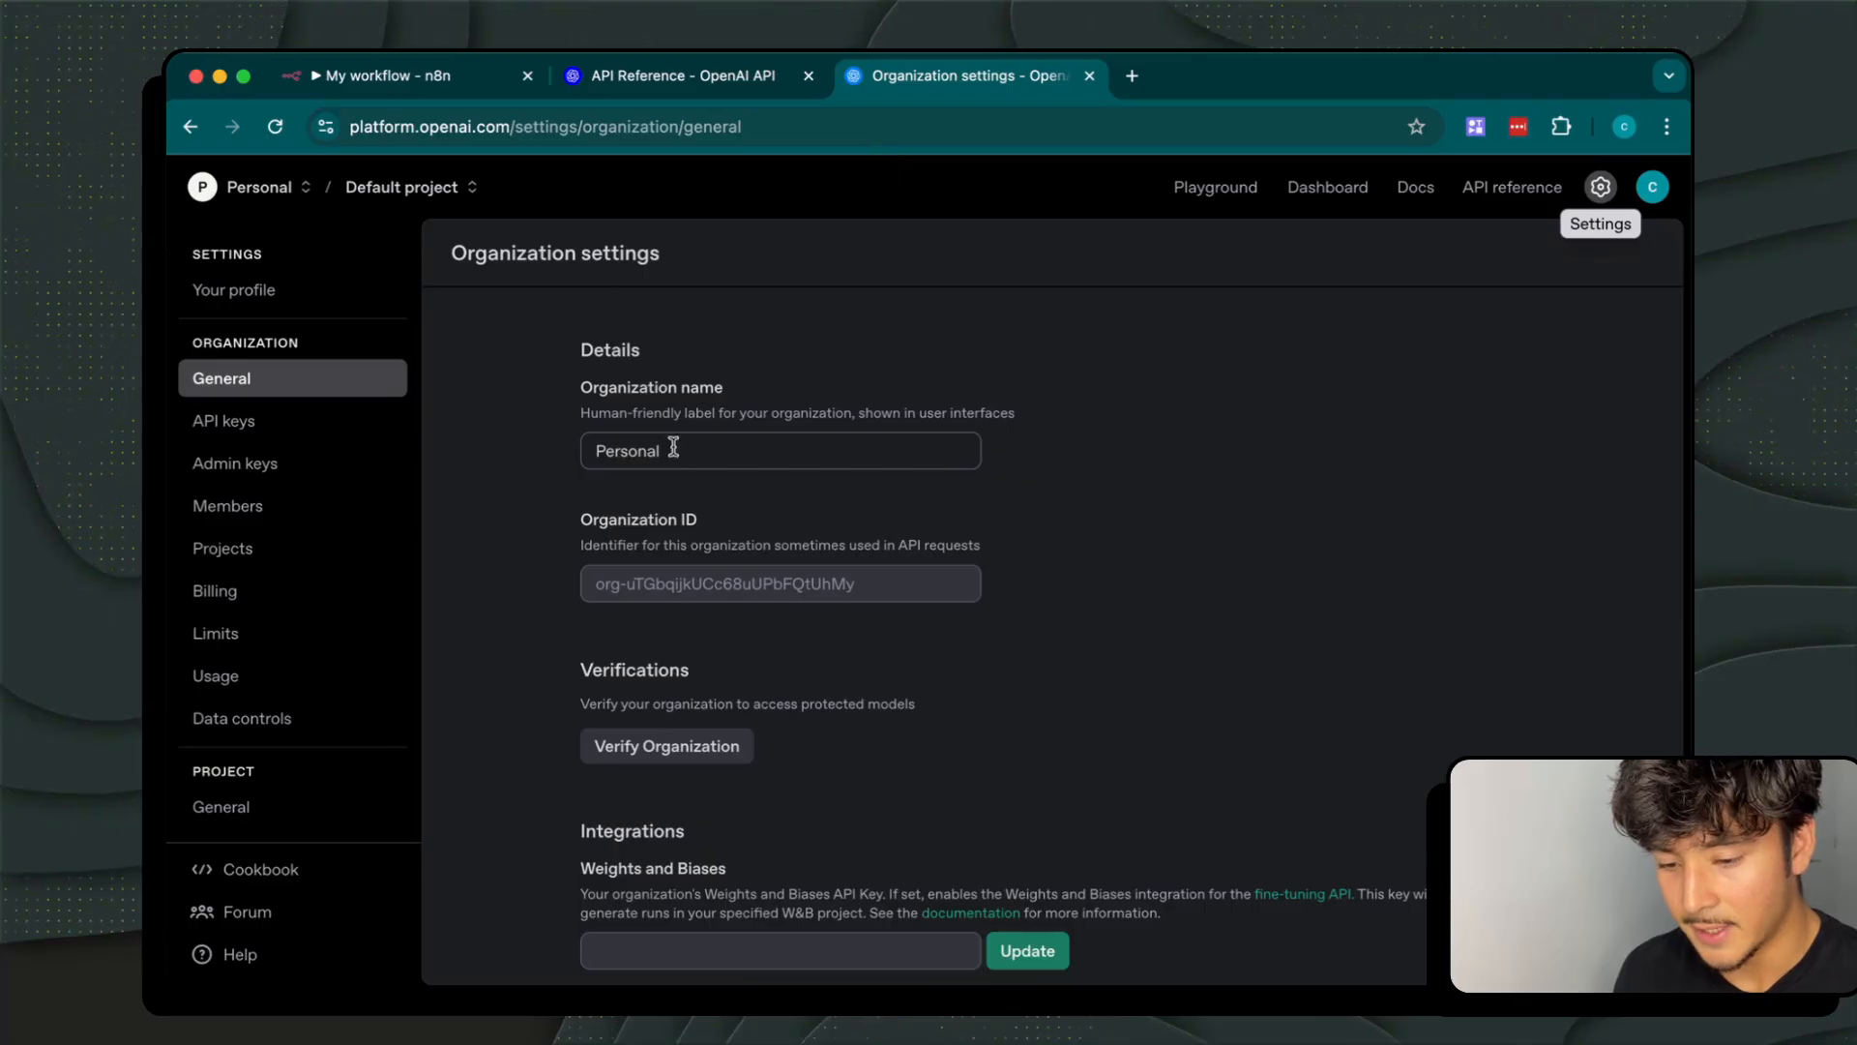
click(209, 420)
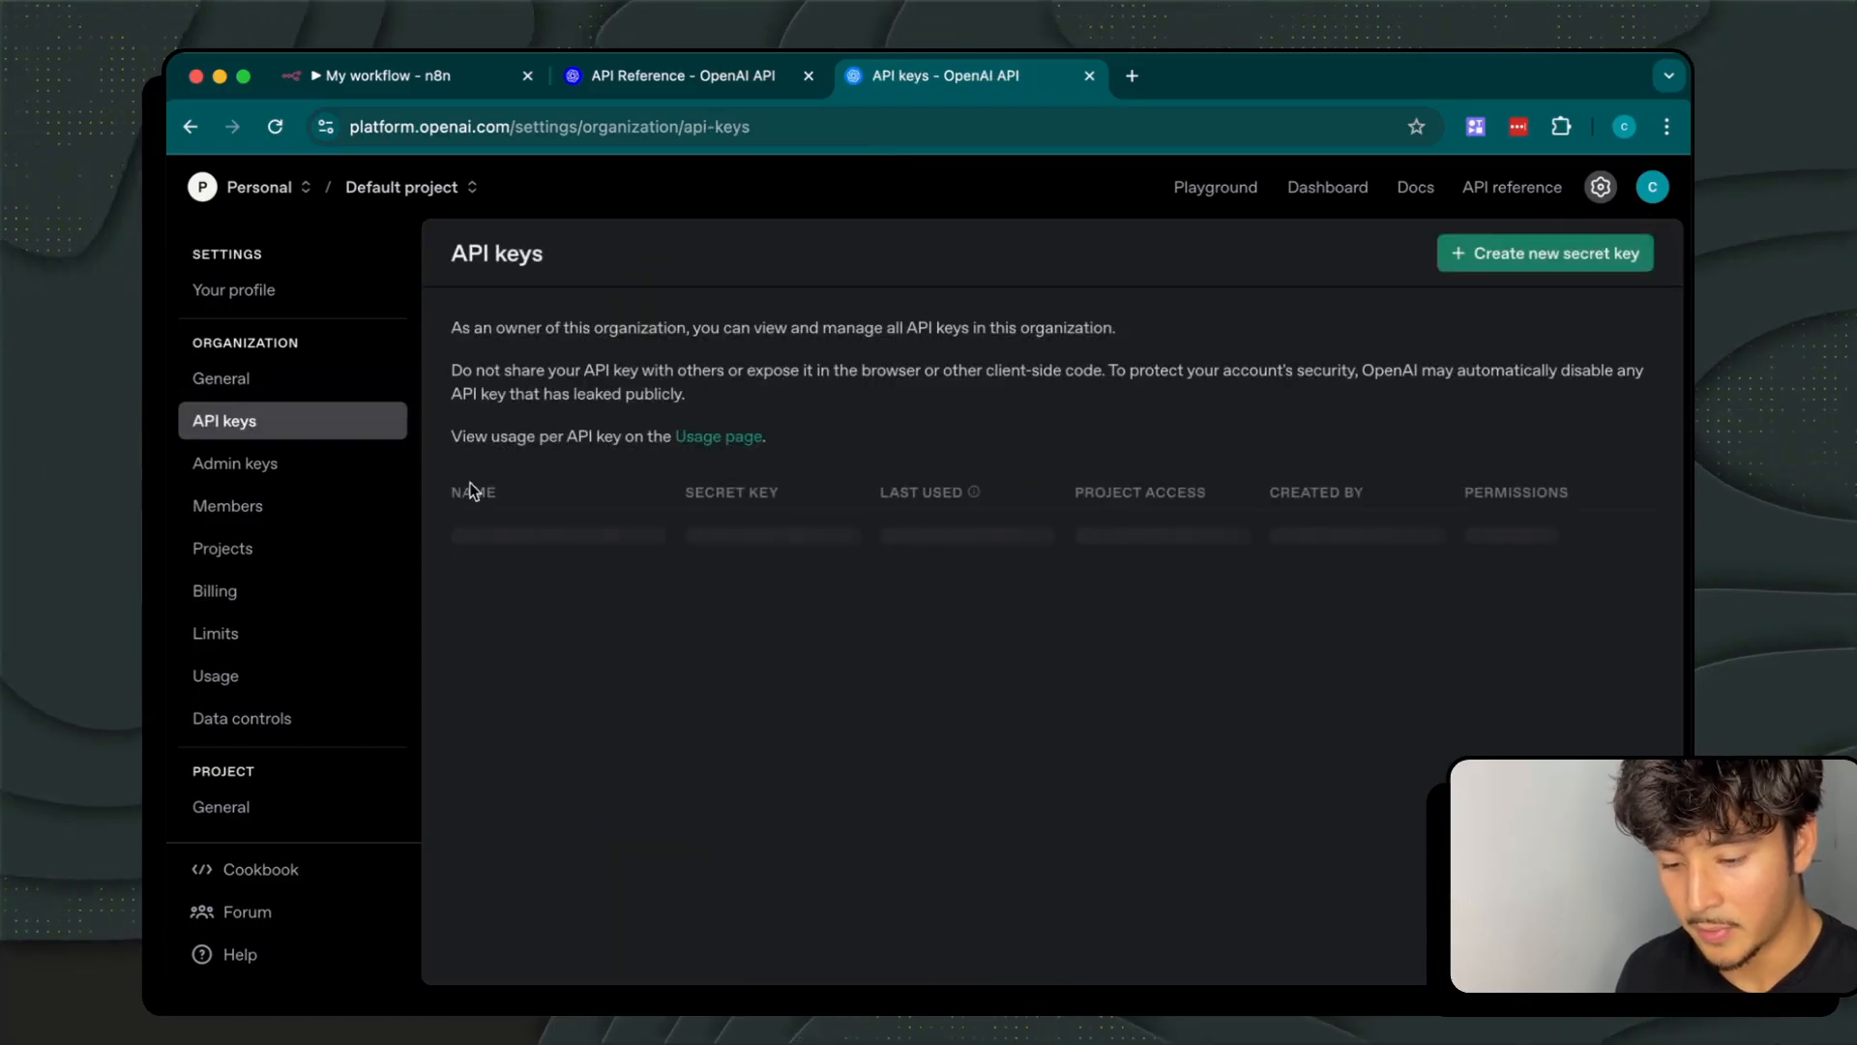
click(357, 75)
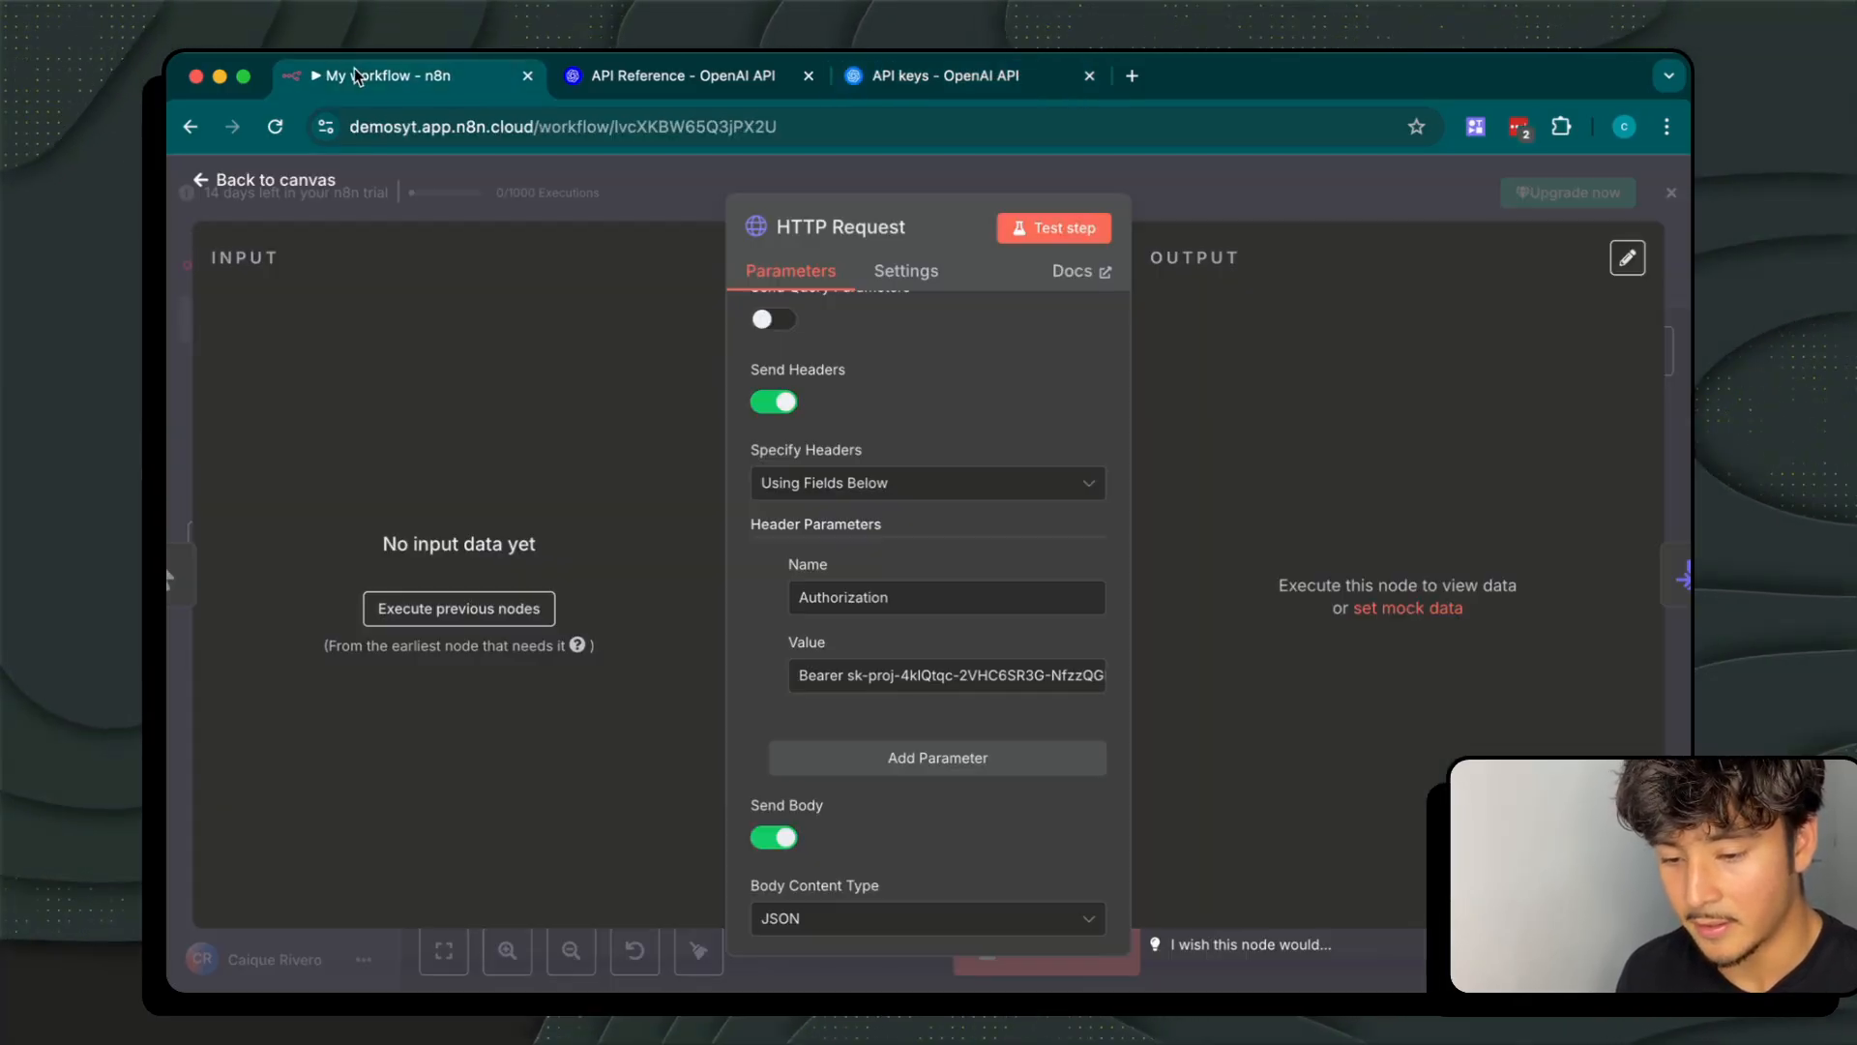
triple_click(895, 672)
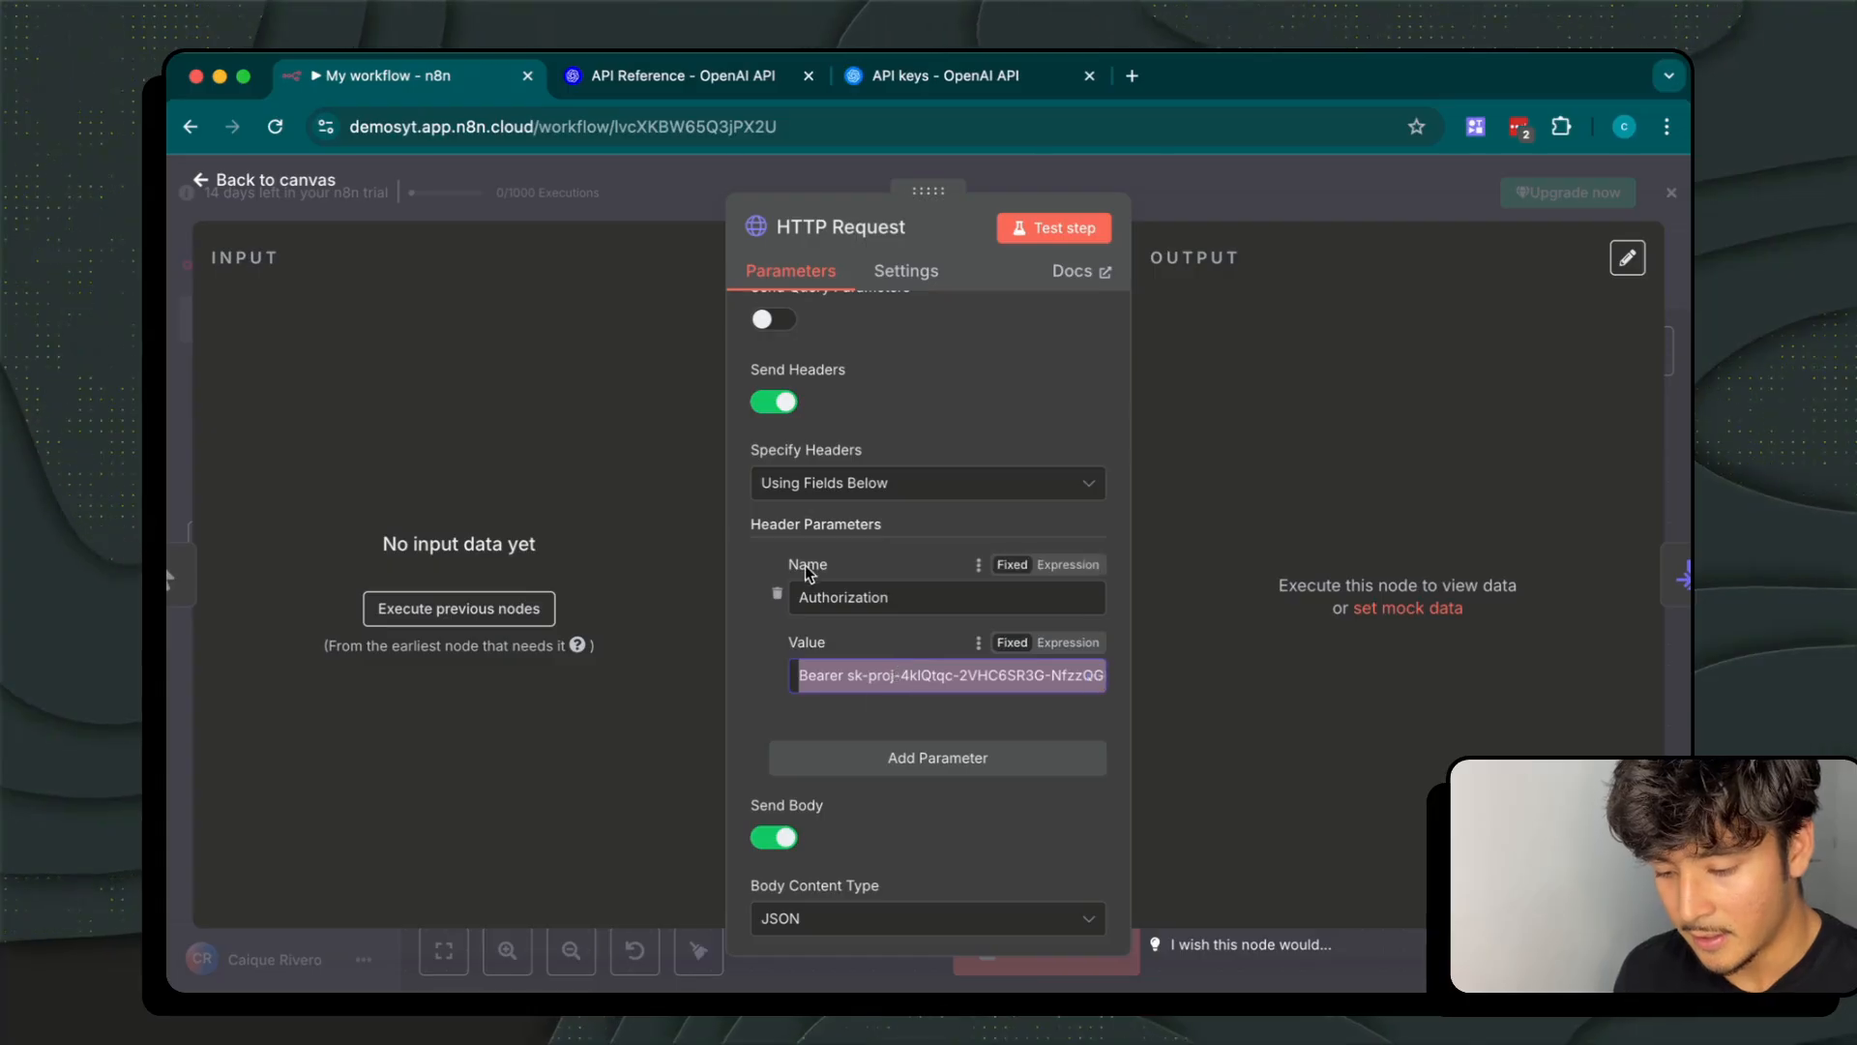
click(773, 635)
Check the model and prompt body parameters of the HTTP Request node, return to the canvas and run the test workflow
scroll(817, 779, down, 5)
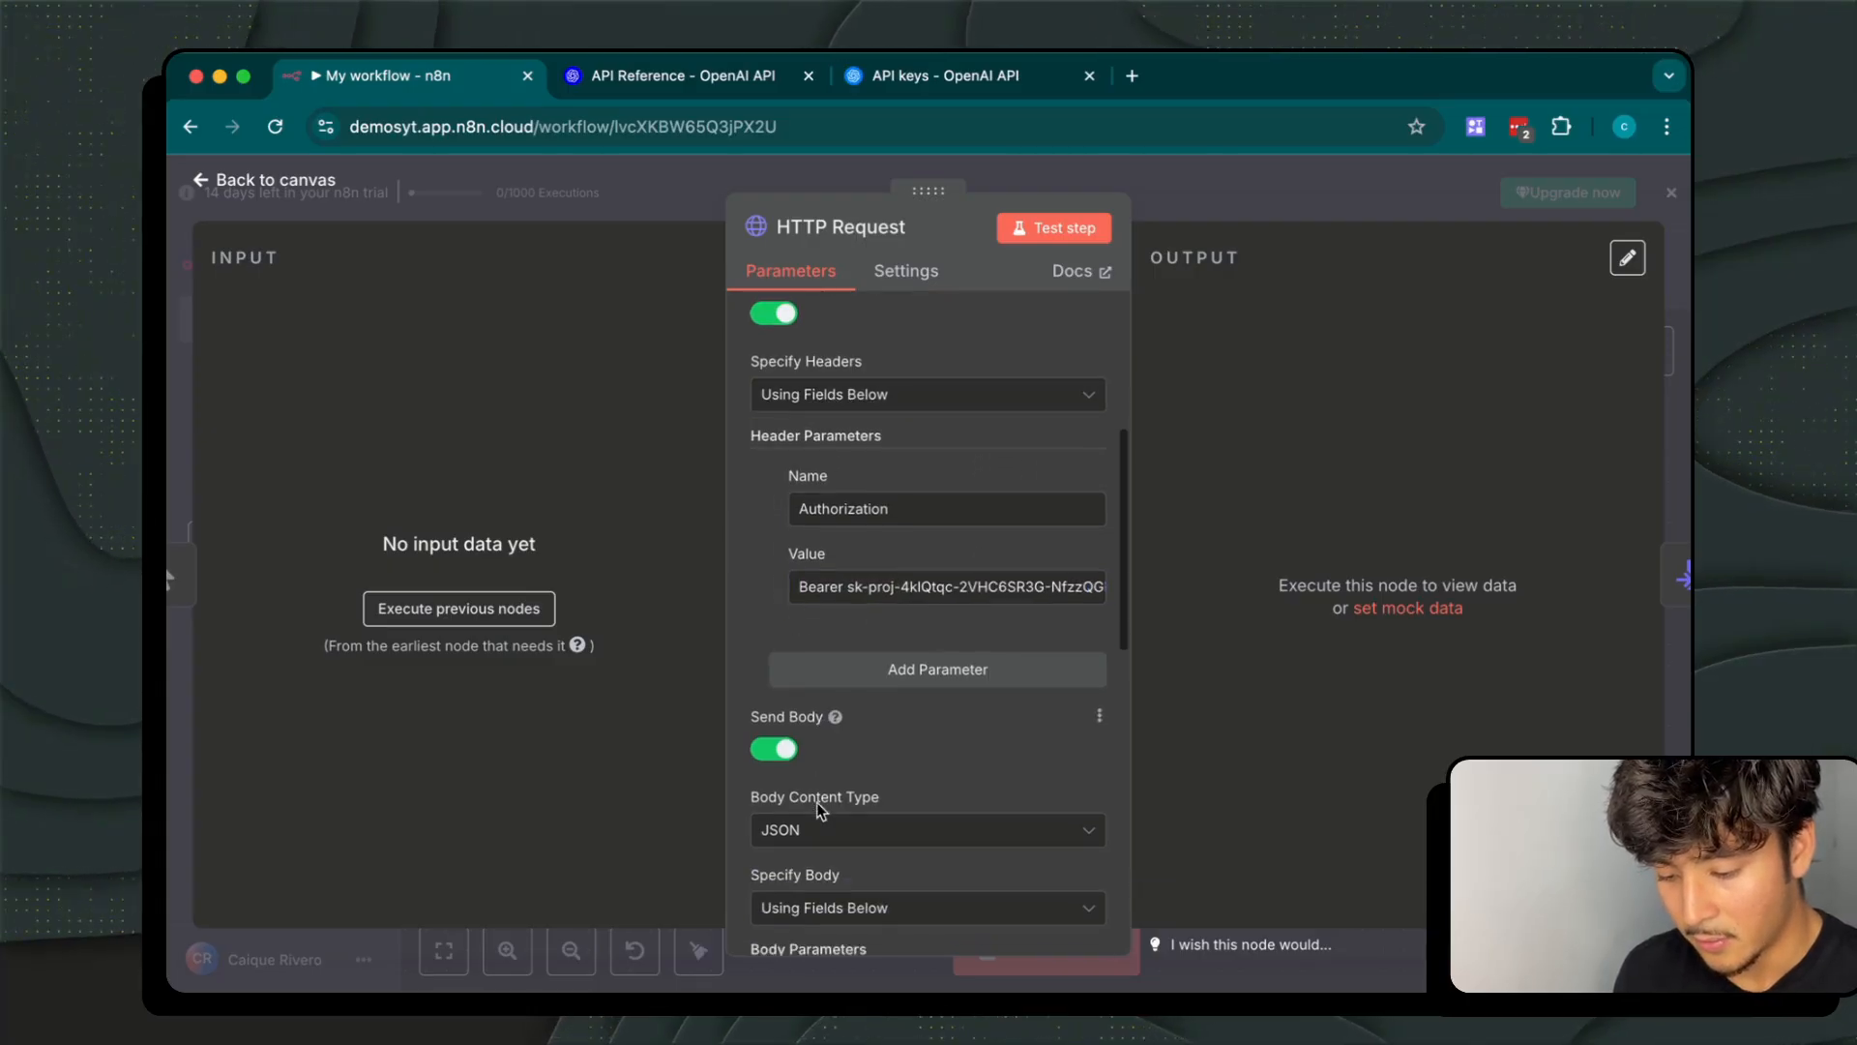
scroll(870, 820, down, 2)
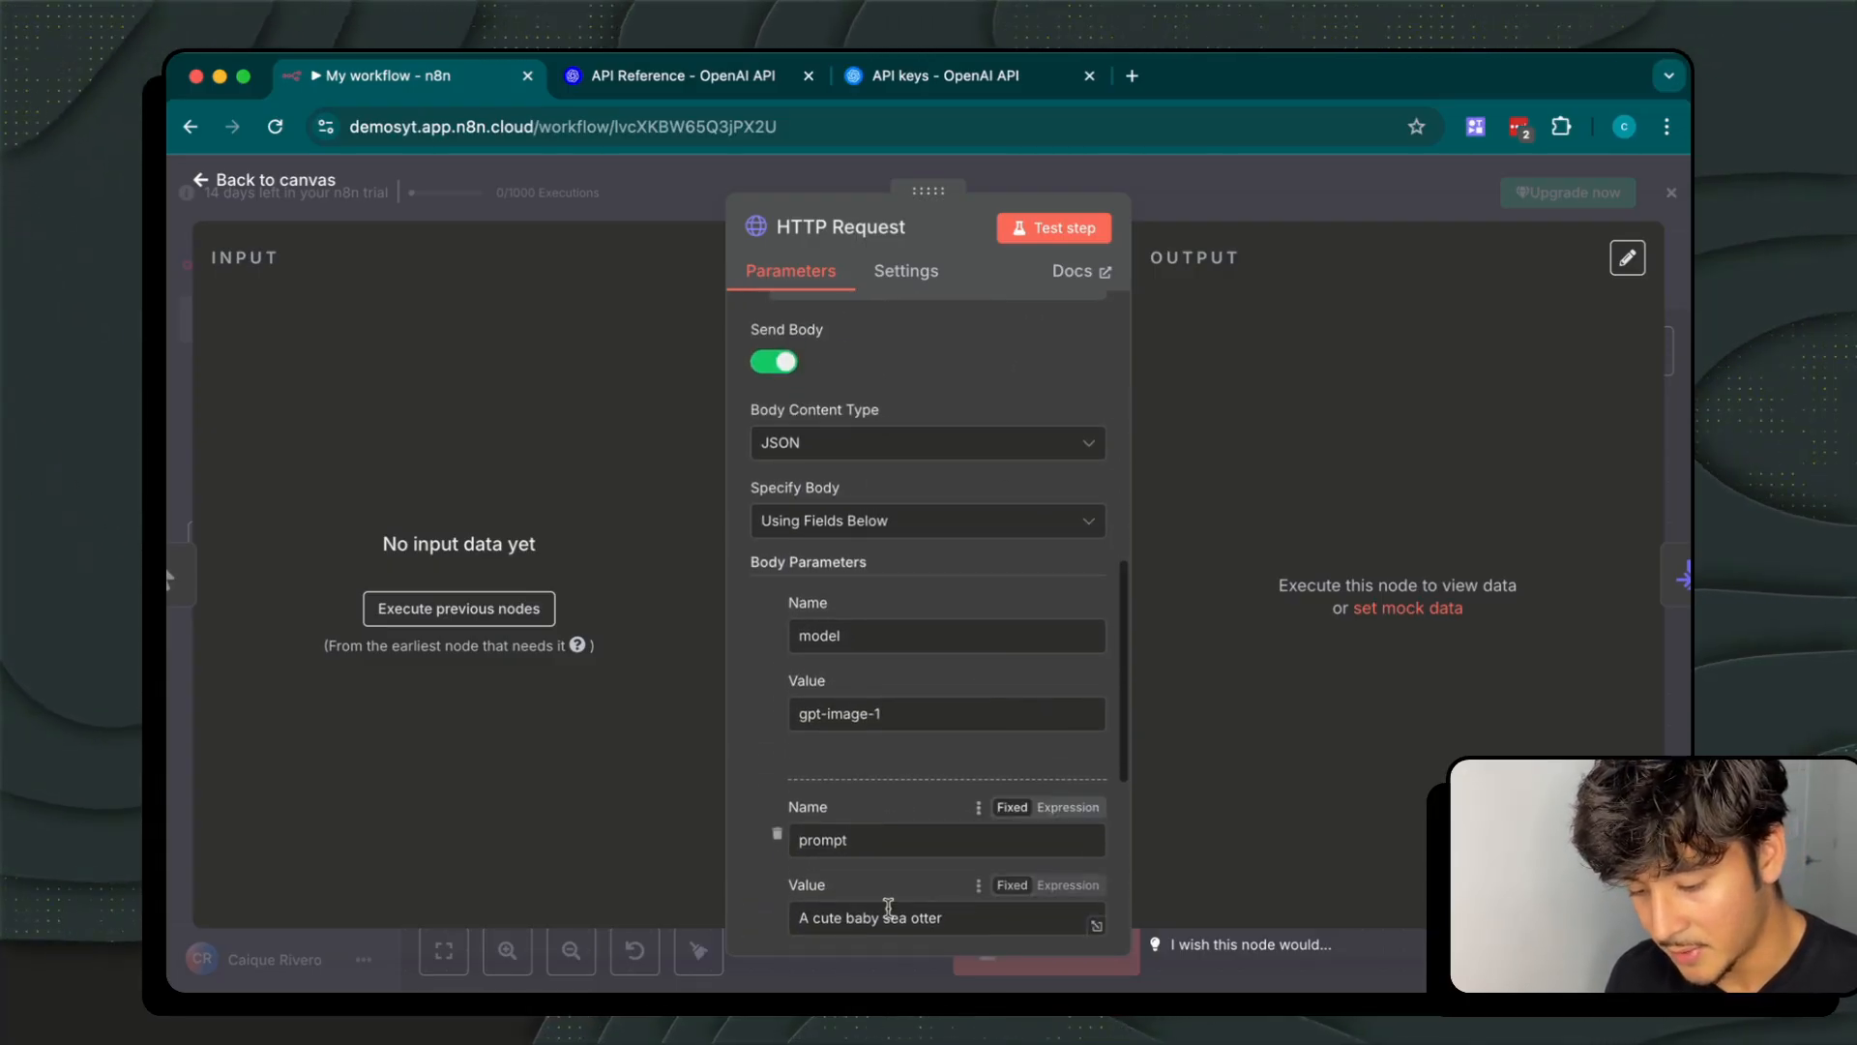
drag(953, 916, 799, 917)
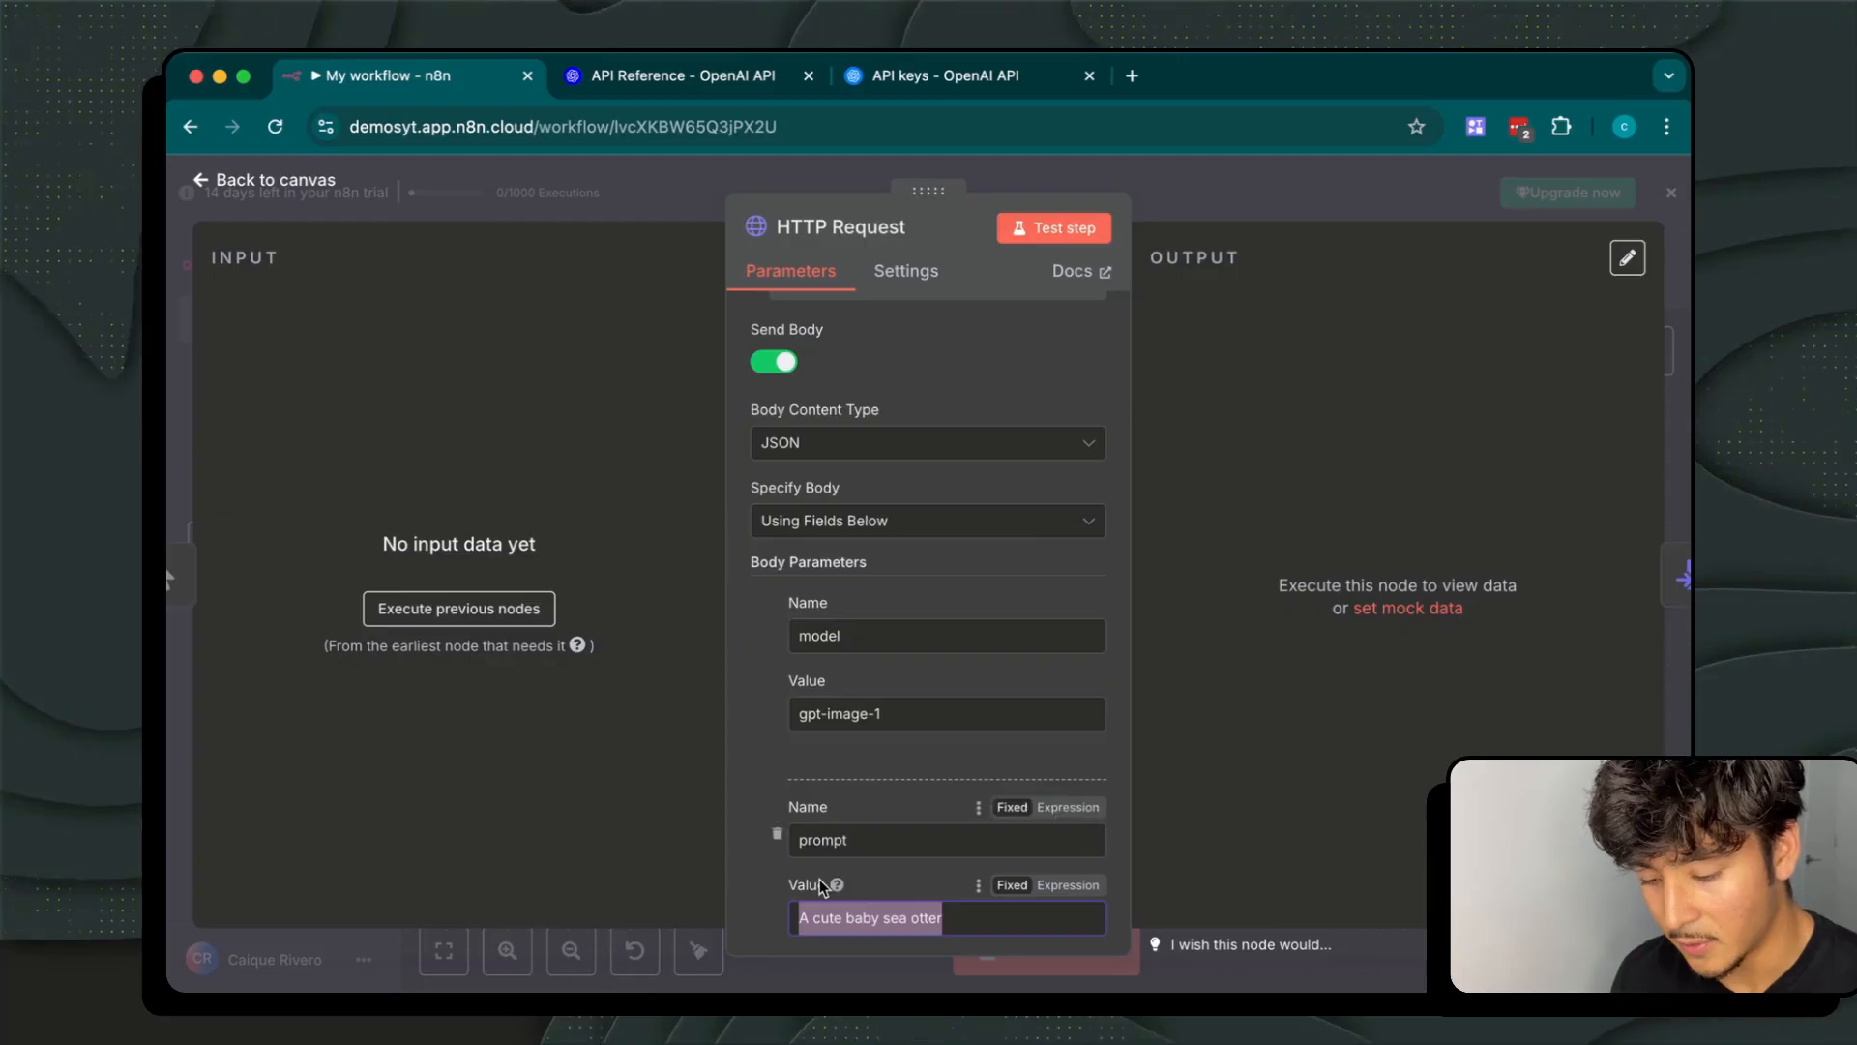
key(Escape)
click(578, 530)
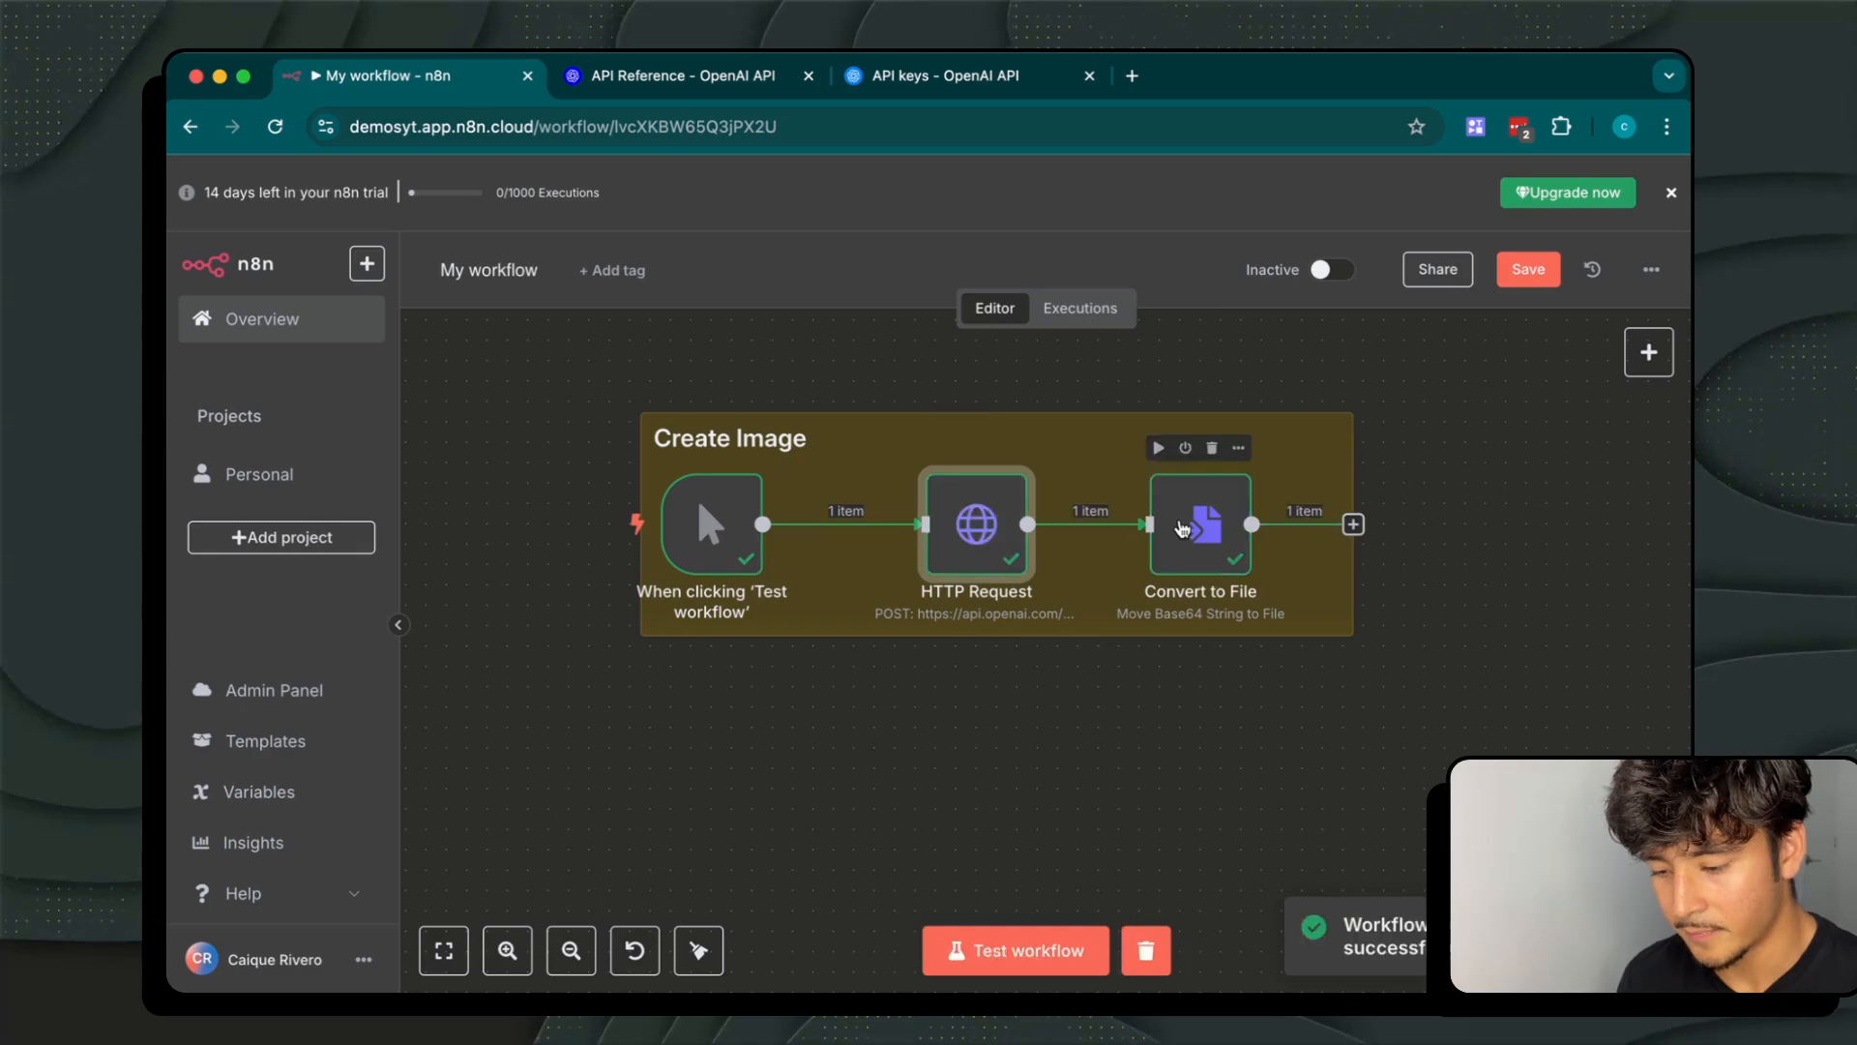
Inspect the Convert to File node's base64 input and view its generated output image, returning to the canvas when finished
double_click(1180, 520)
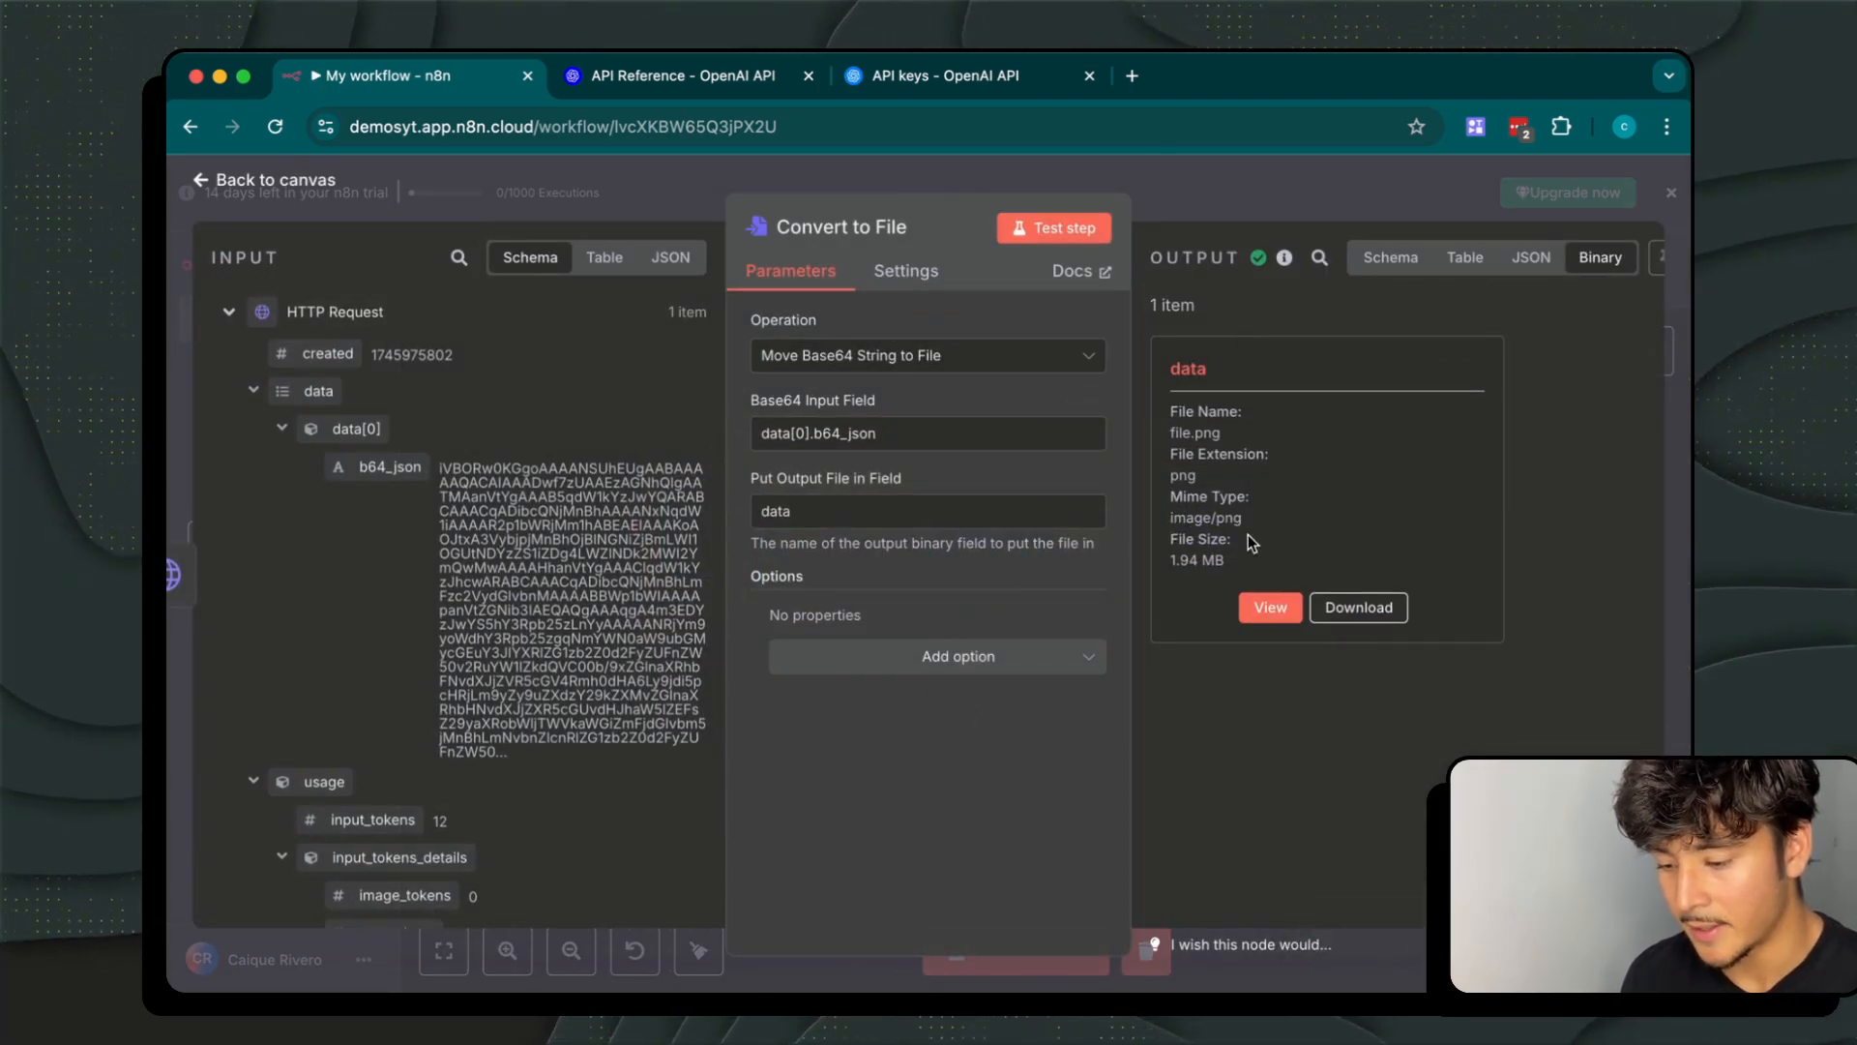
click(1265, 609)
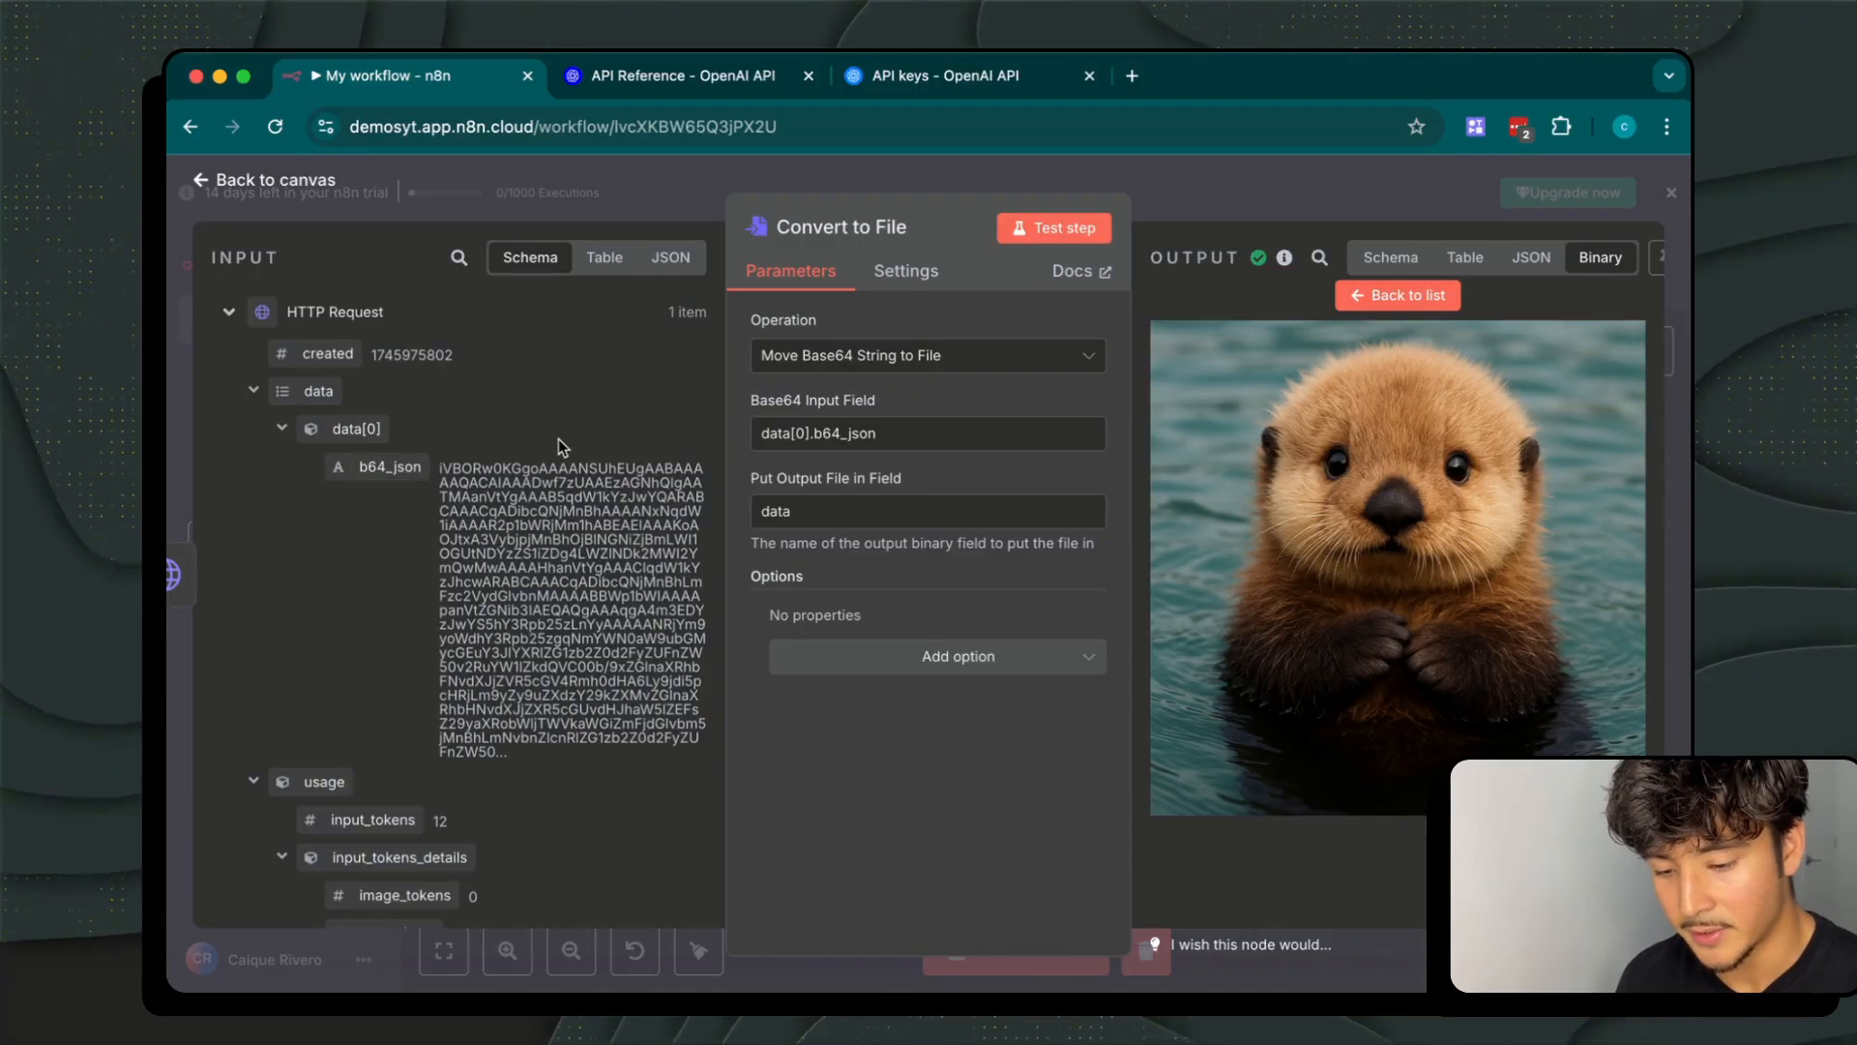
drag(440, 470, 551, 666)
click(564, 371)
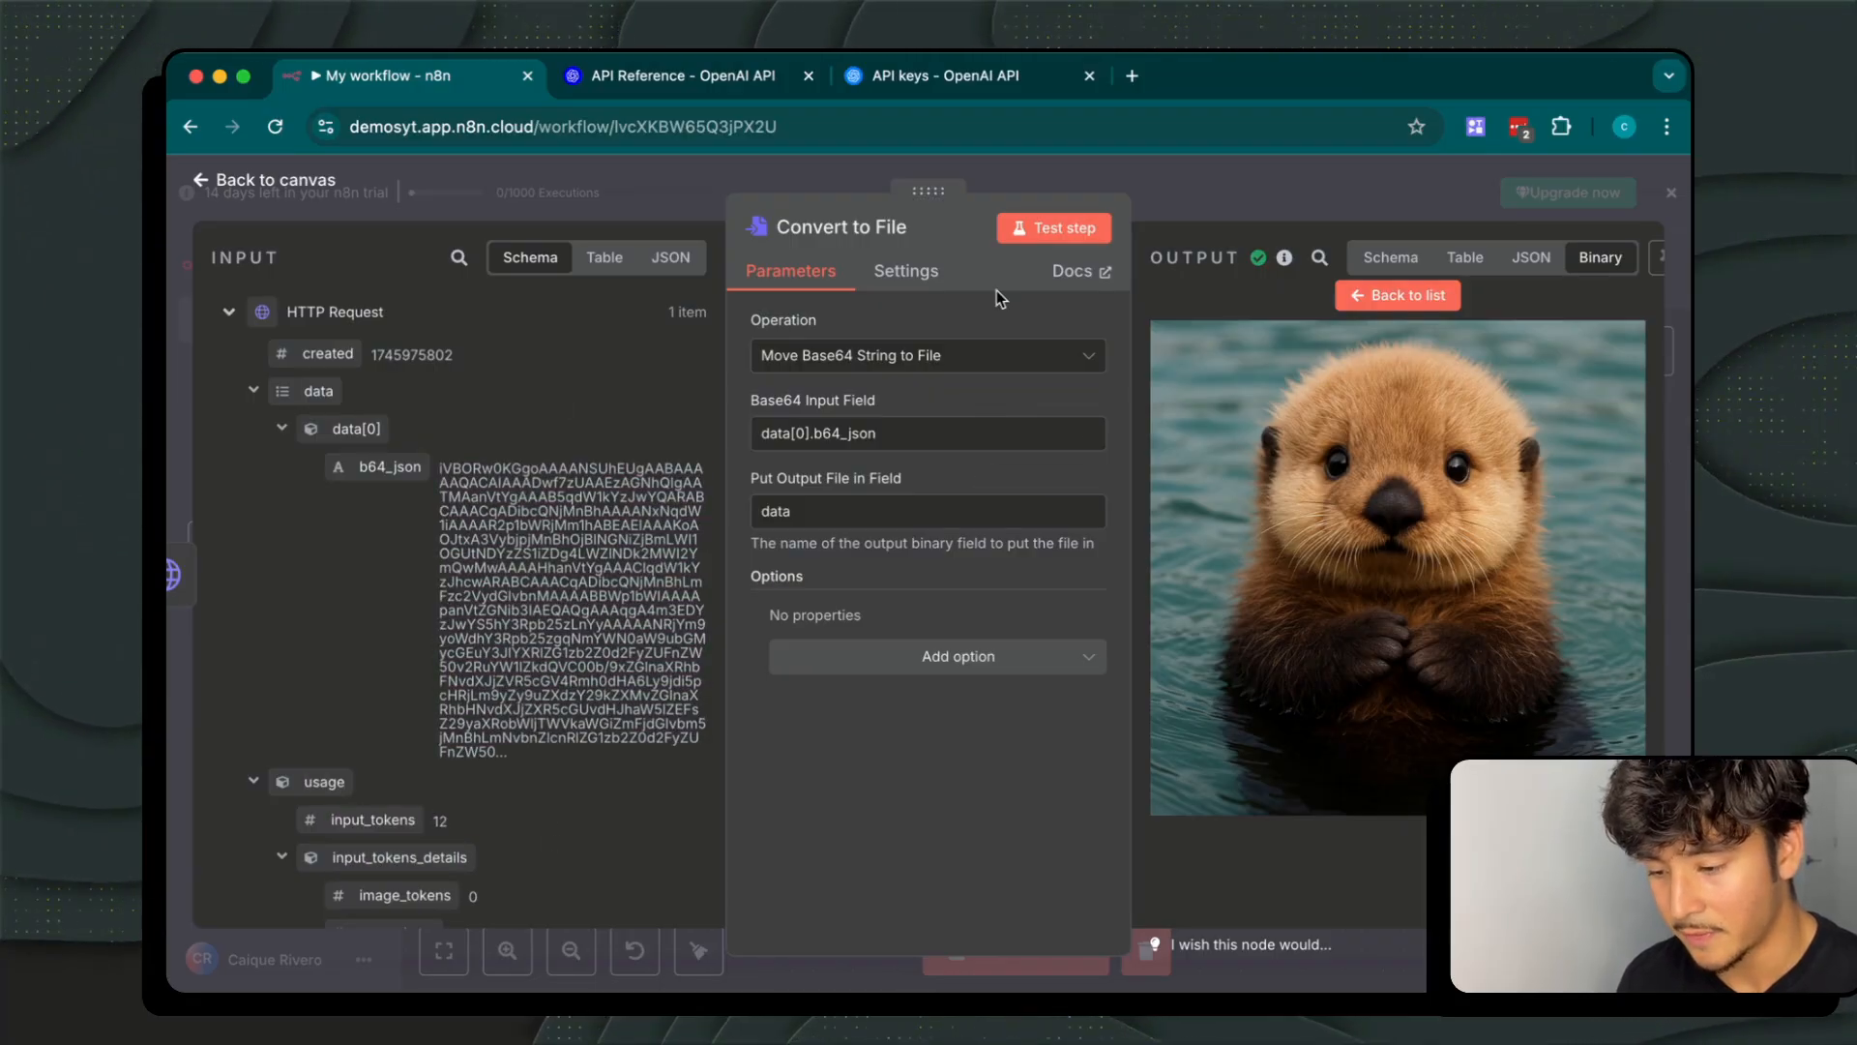
click(1141, 217)
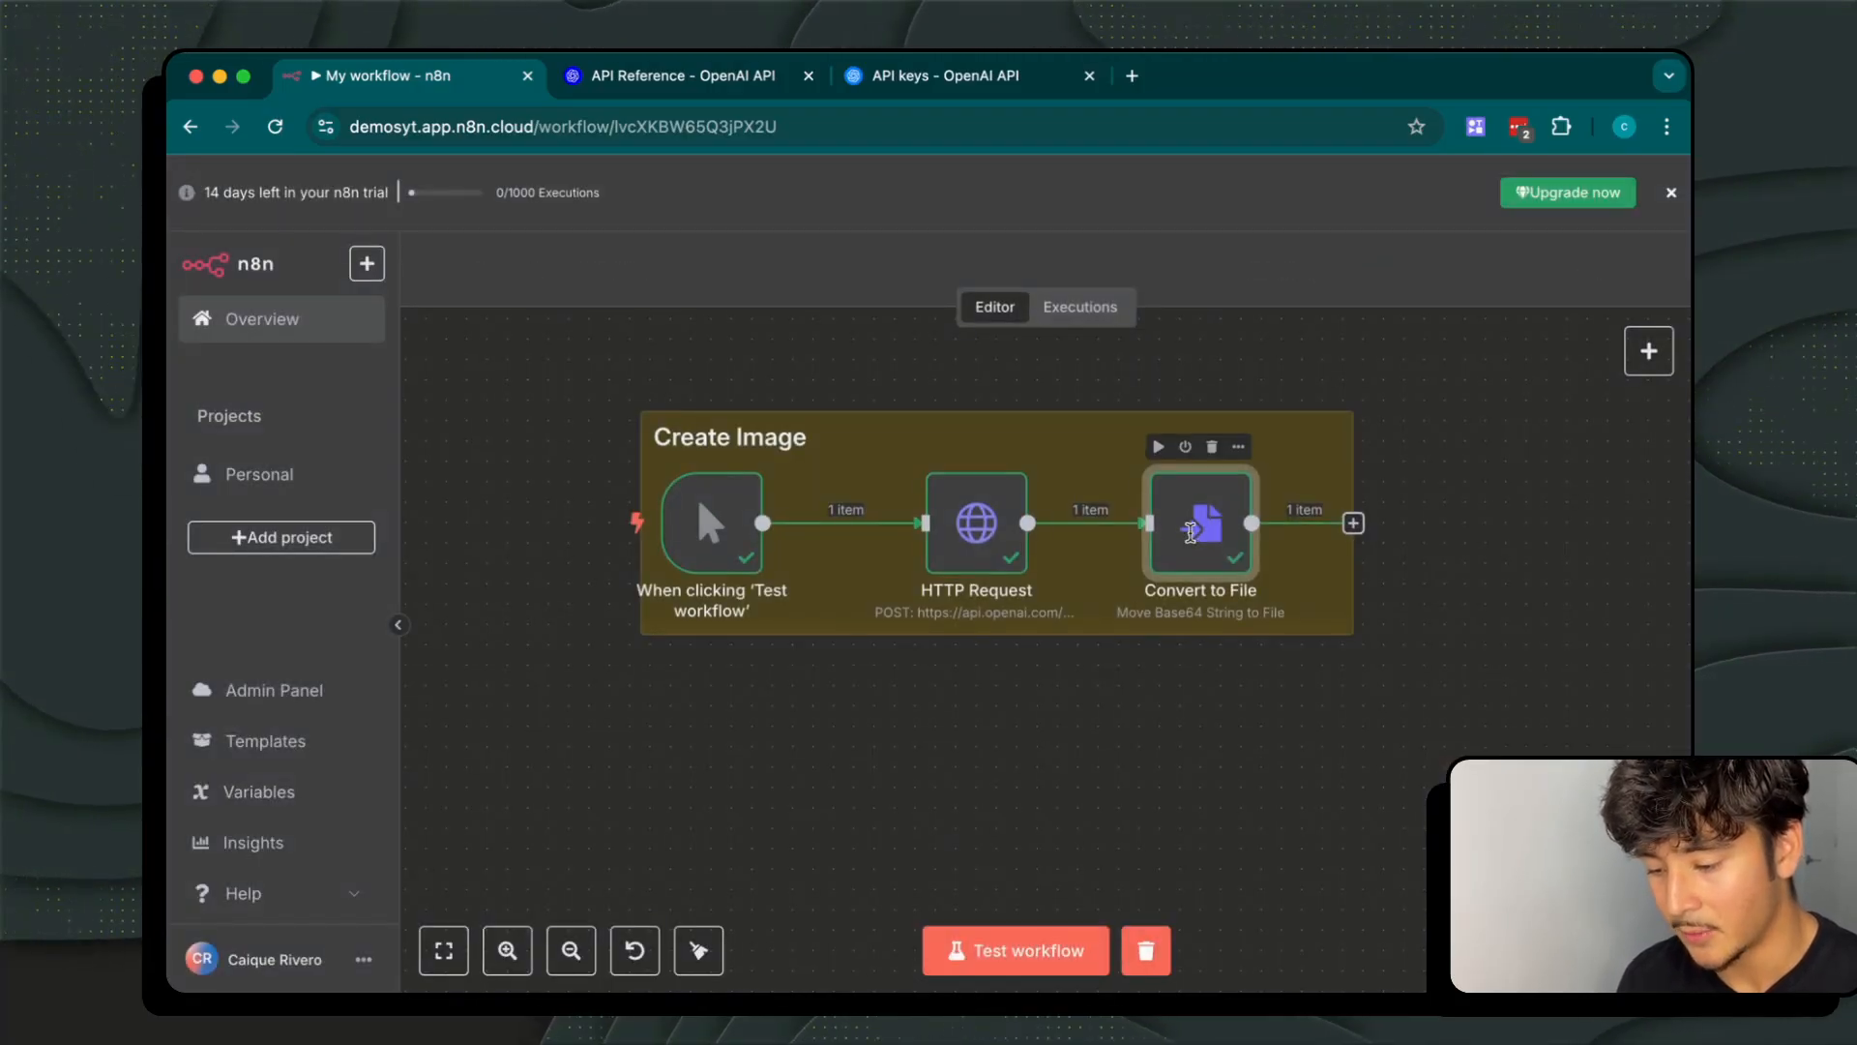
double_click(1191, 533)
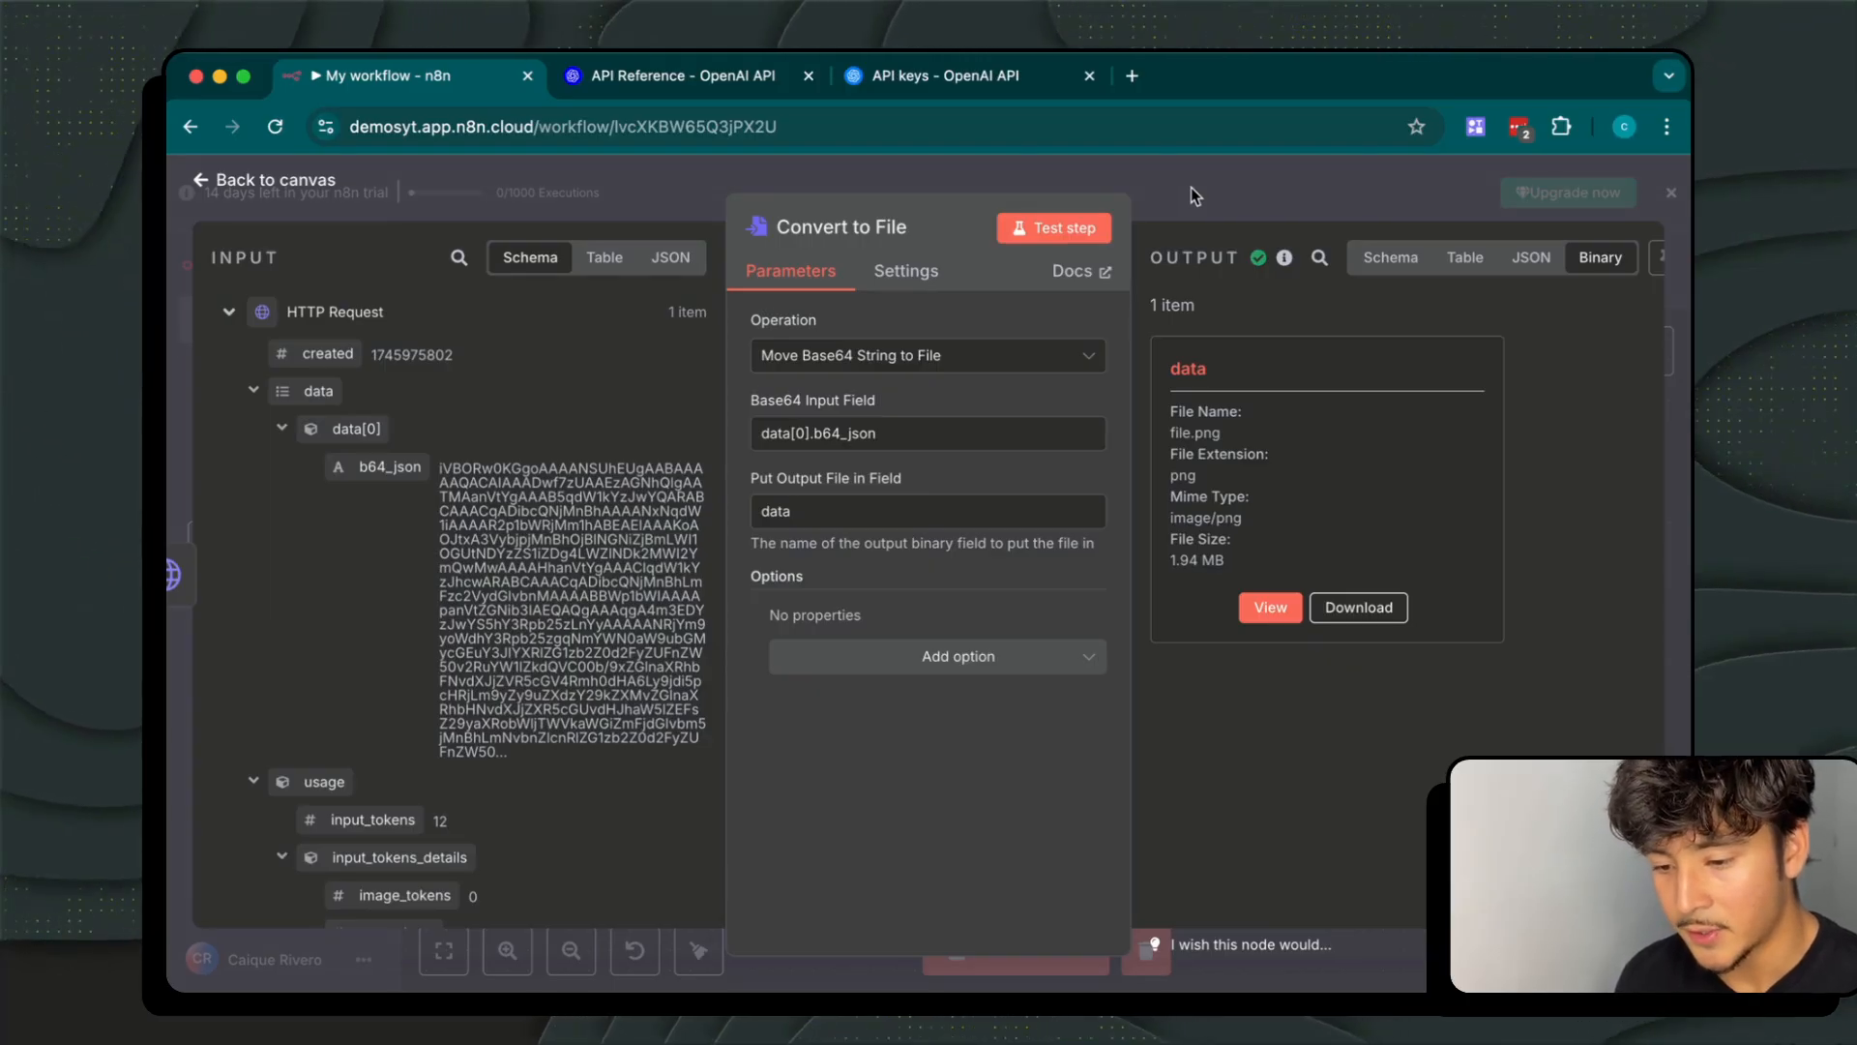
click(1192, 188)
Switch to the OpenAI API reference and review the prompt, background and model parameters in the Create image request body
click(630, 85)
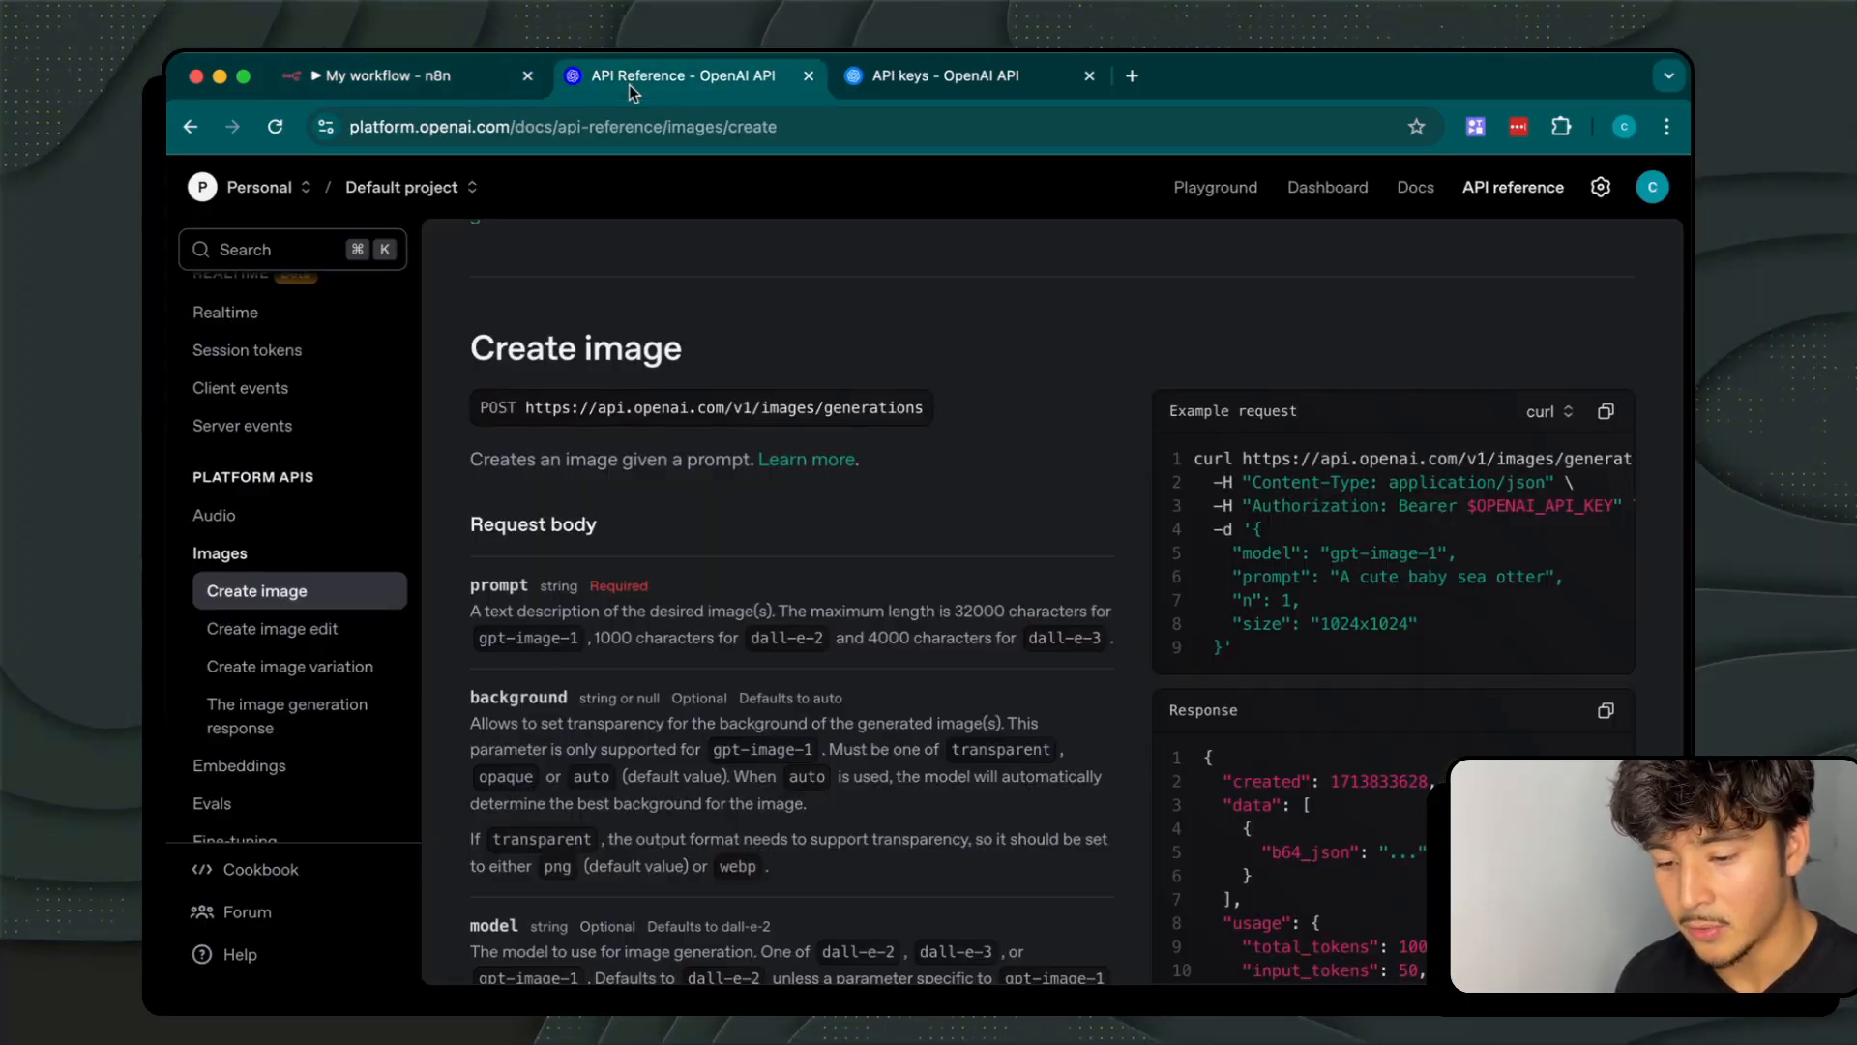
scroll(645, 399, down, 3)
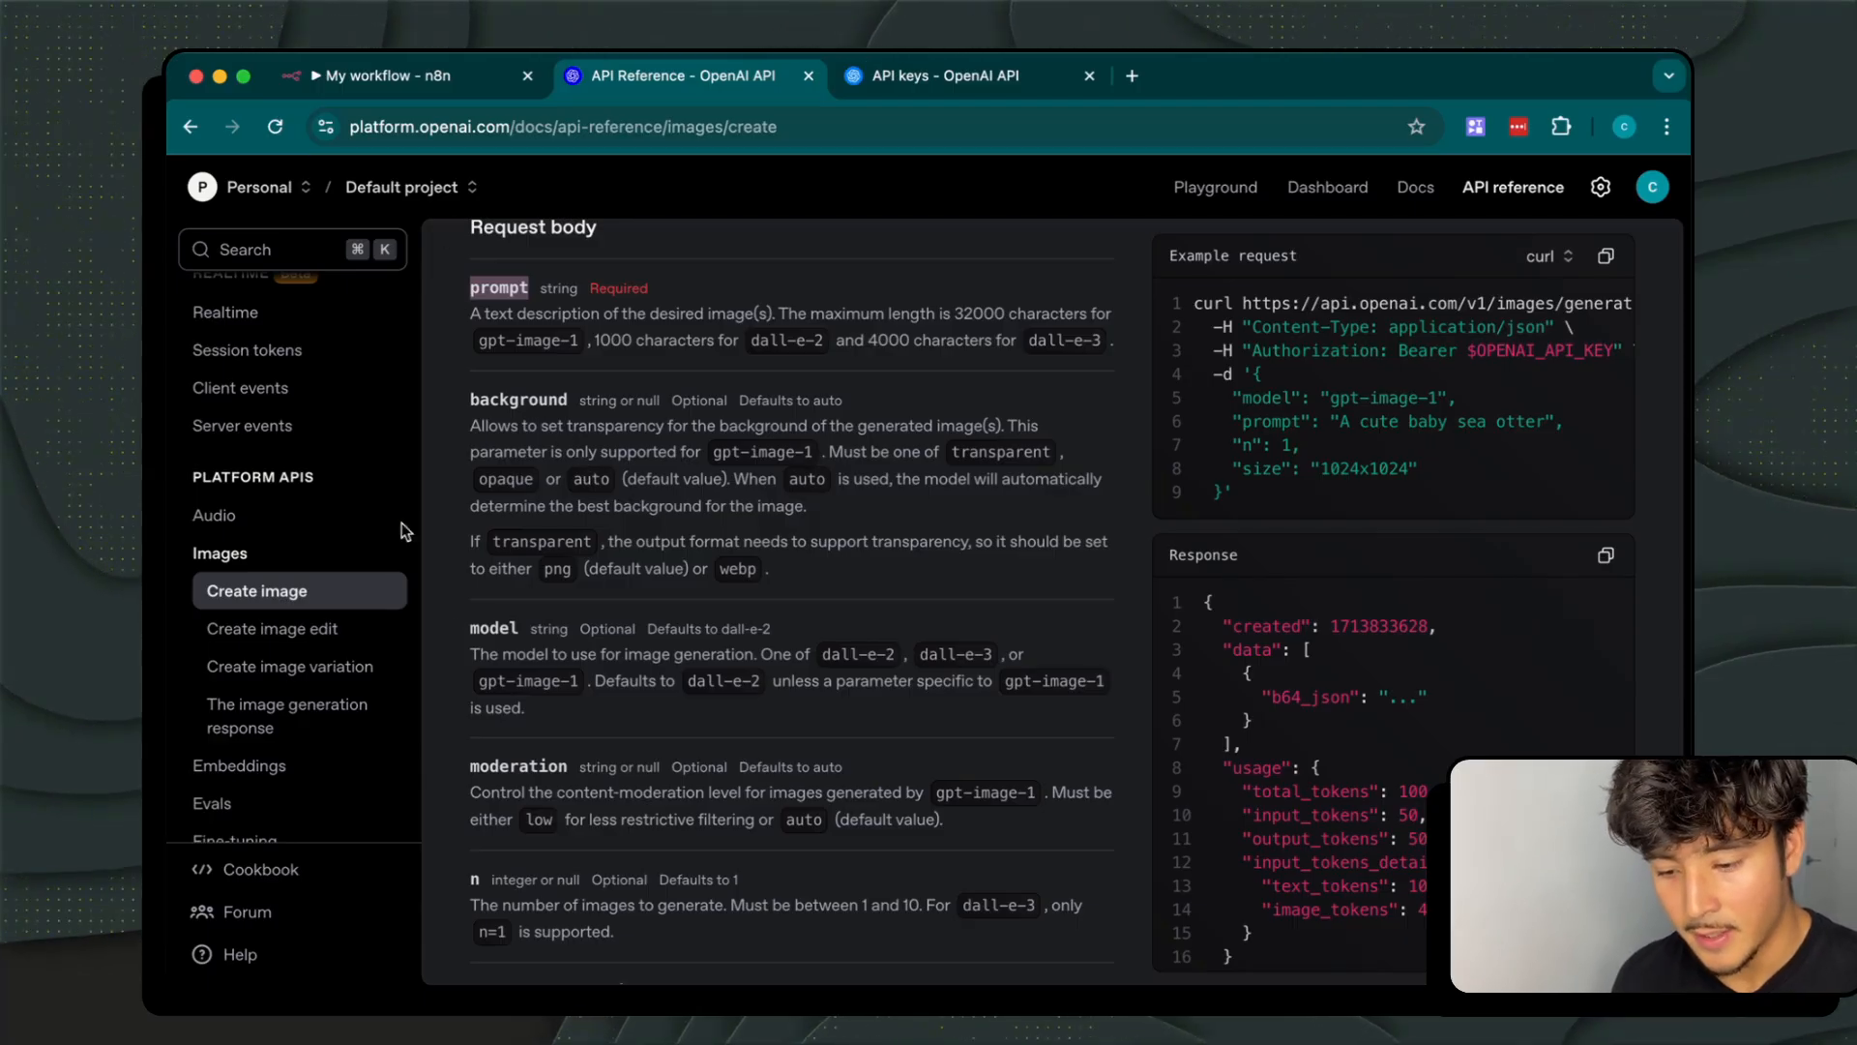
drag(521, 399, 418, 400)
click(514, 628)
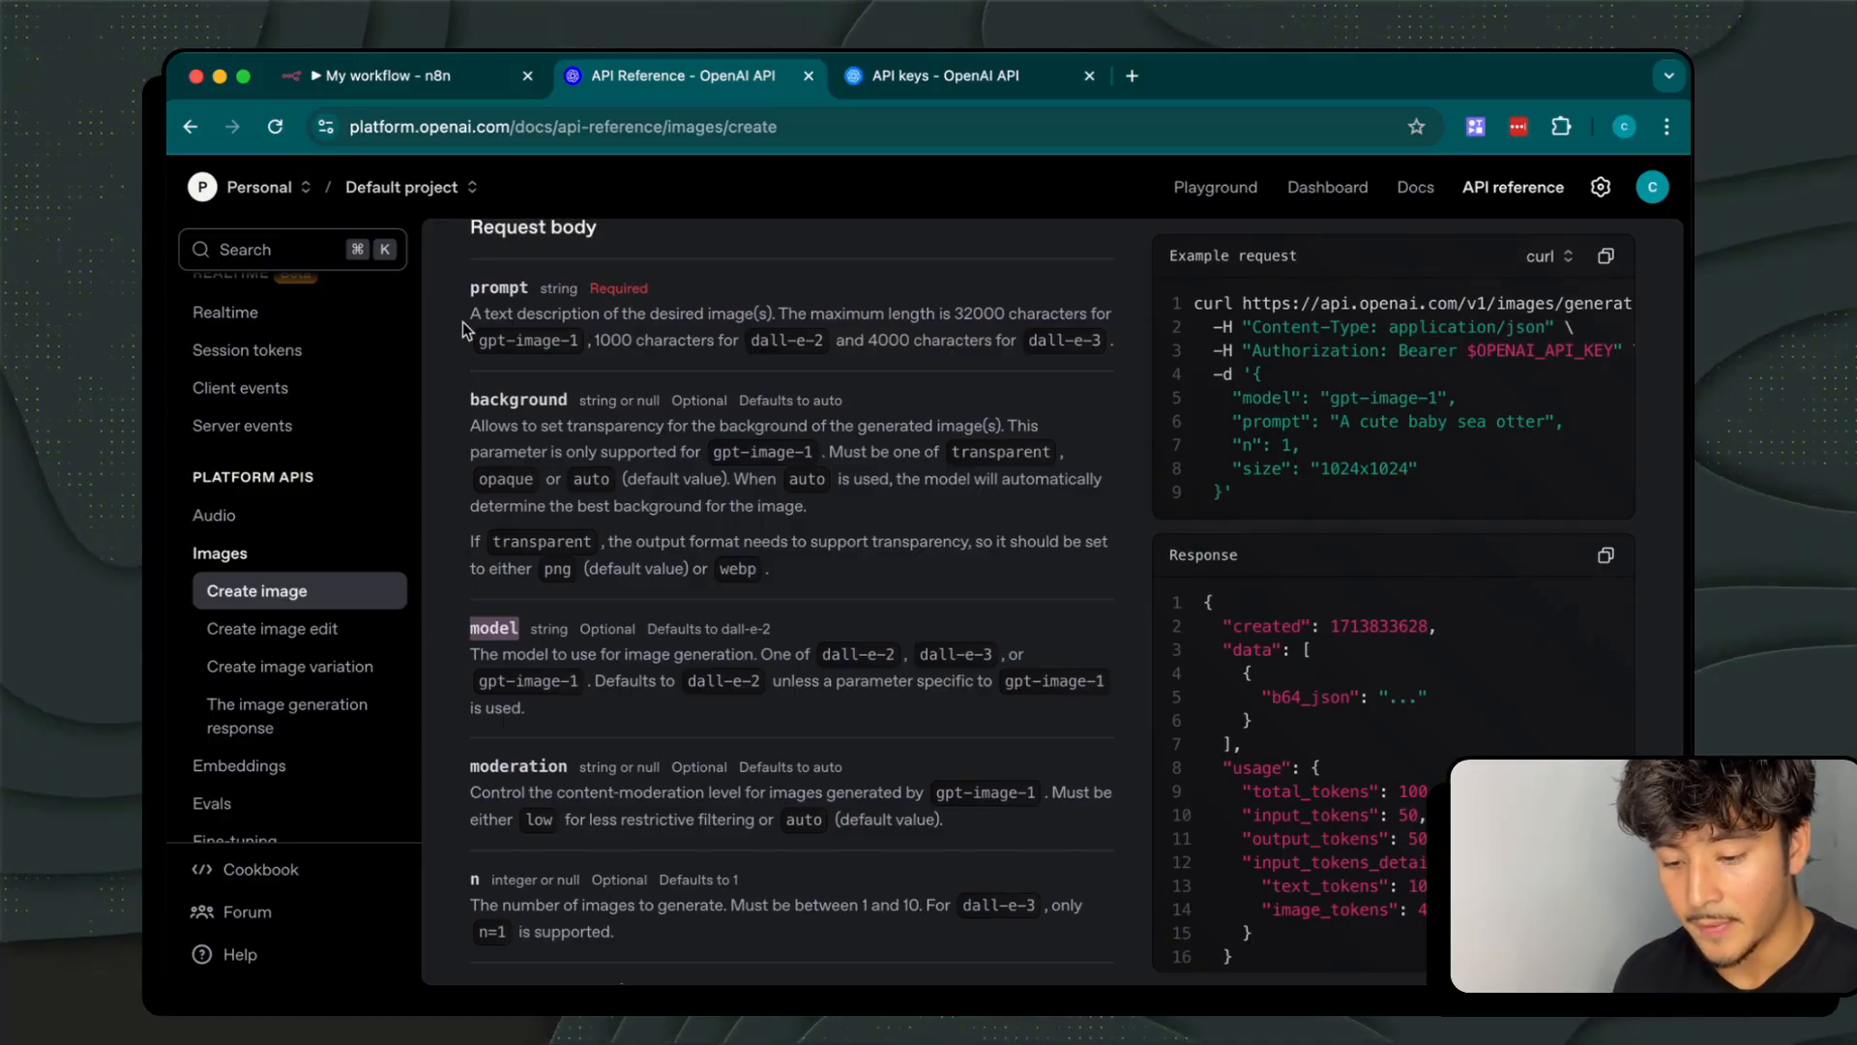
click(534, 621)
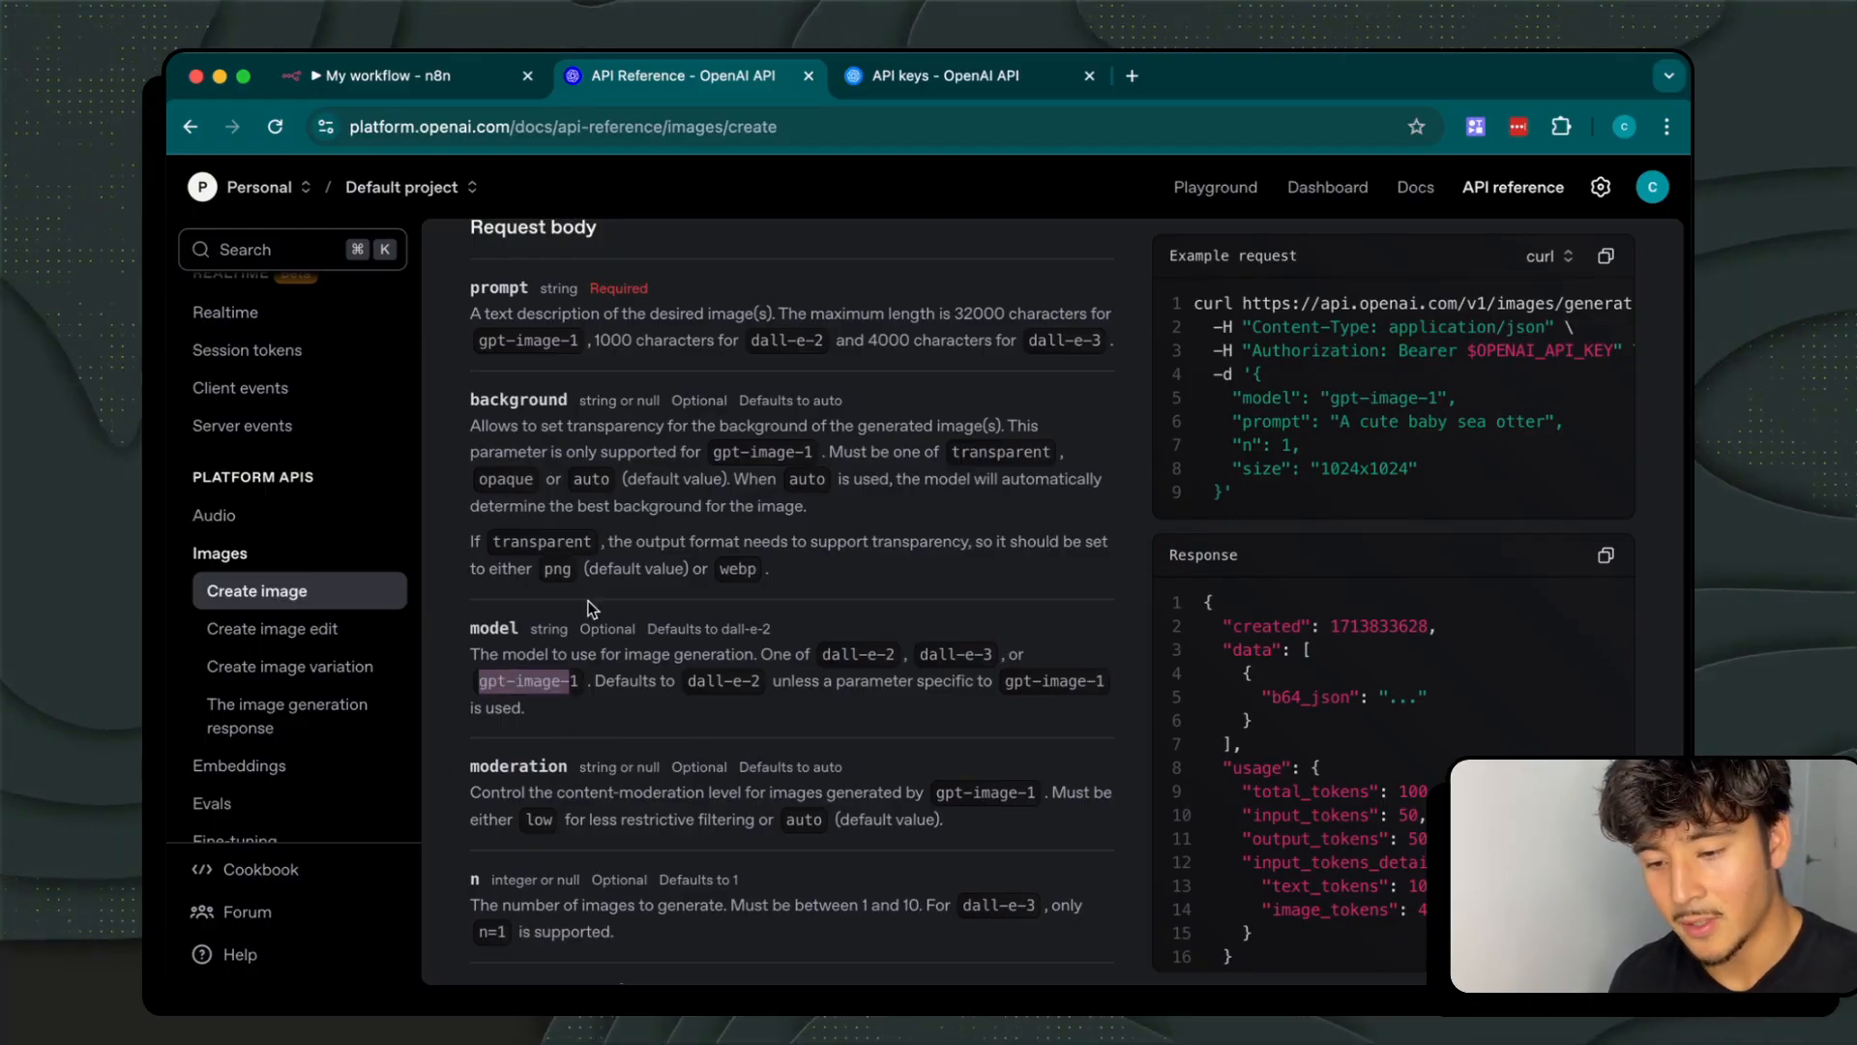
Return to n8n and check the model and prompt values among the HTTP Request node's body parameters
click(427, 76)
double_click(972, 530)
scroll(914, 711, down, 10)
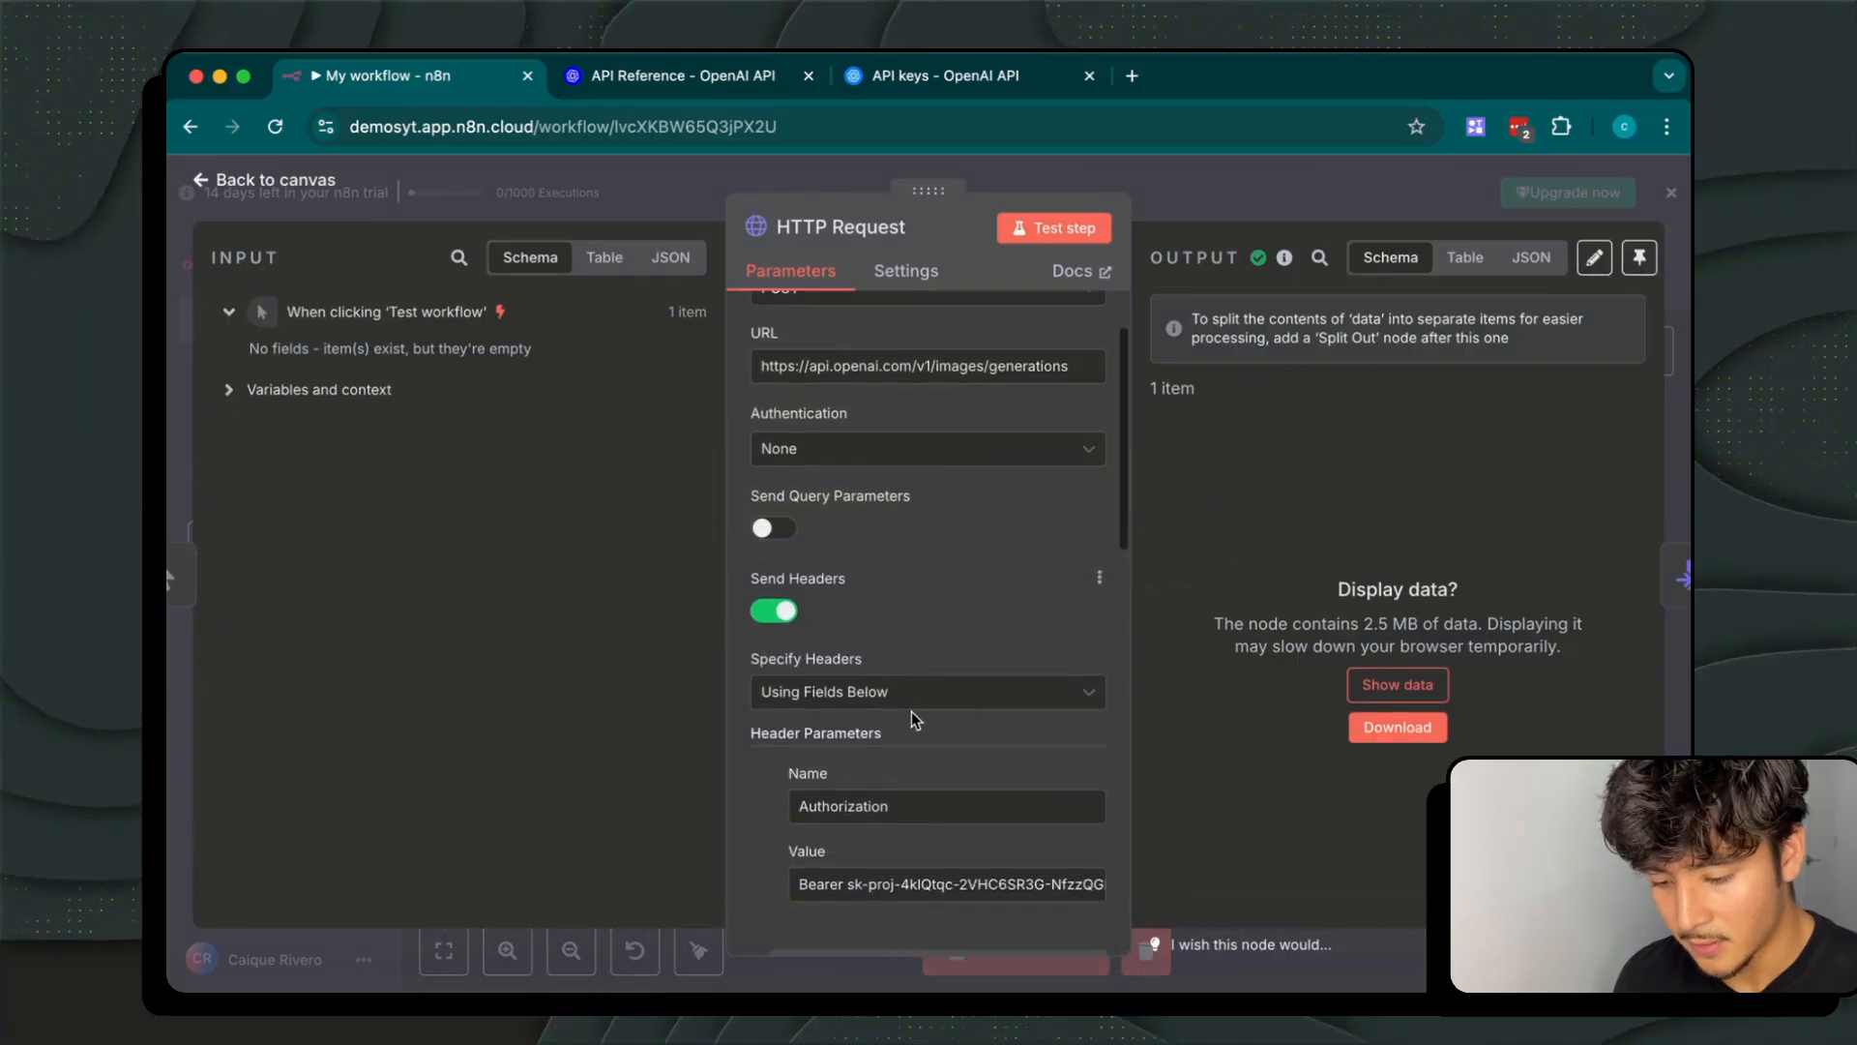
scroll(911, 712, down, 2)
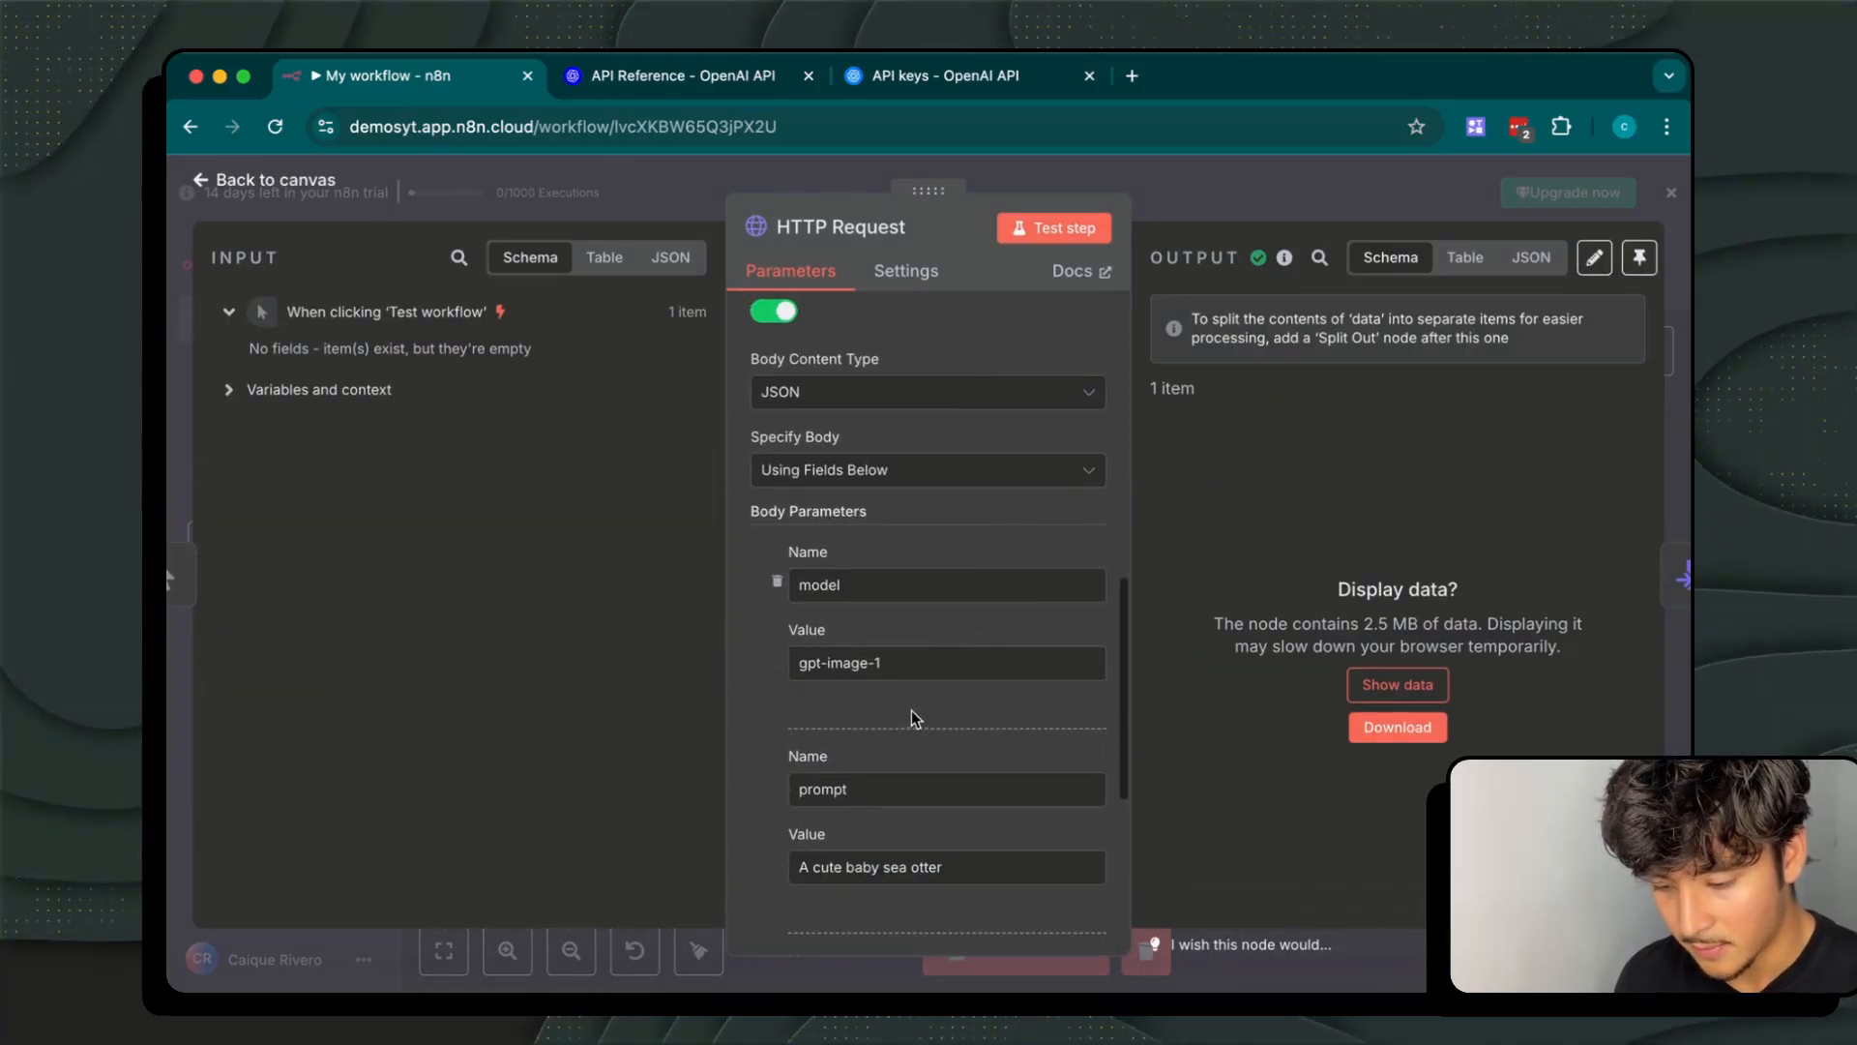
drag(882, 663, 754, 656)
scroll(853, 732, down, 1)
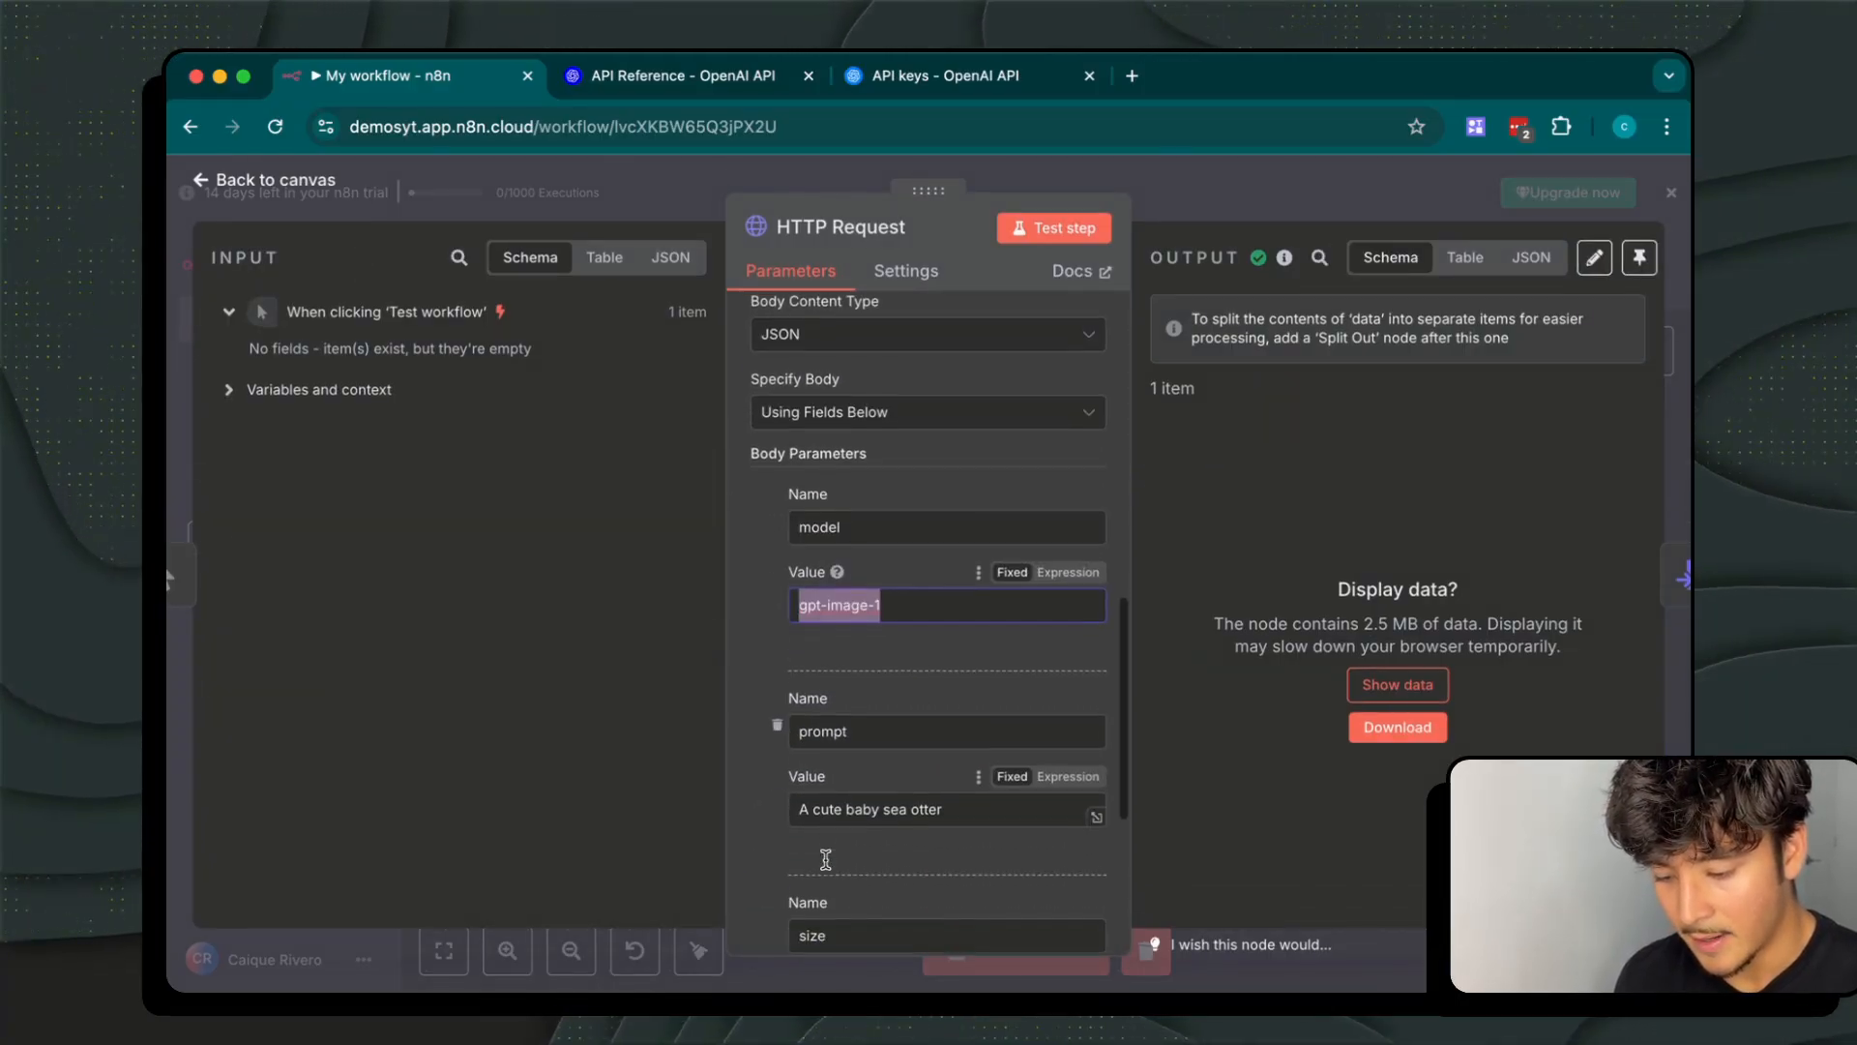
Switch back to the OpenAI API reference and examine the moderation parameter of the Create image request body
click(660, 91)
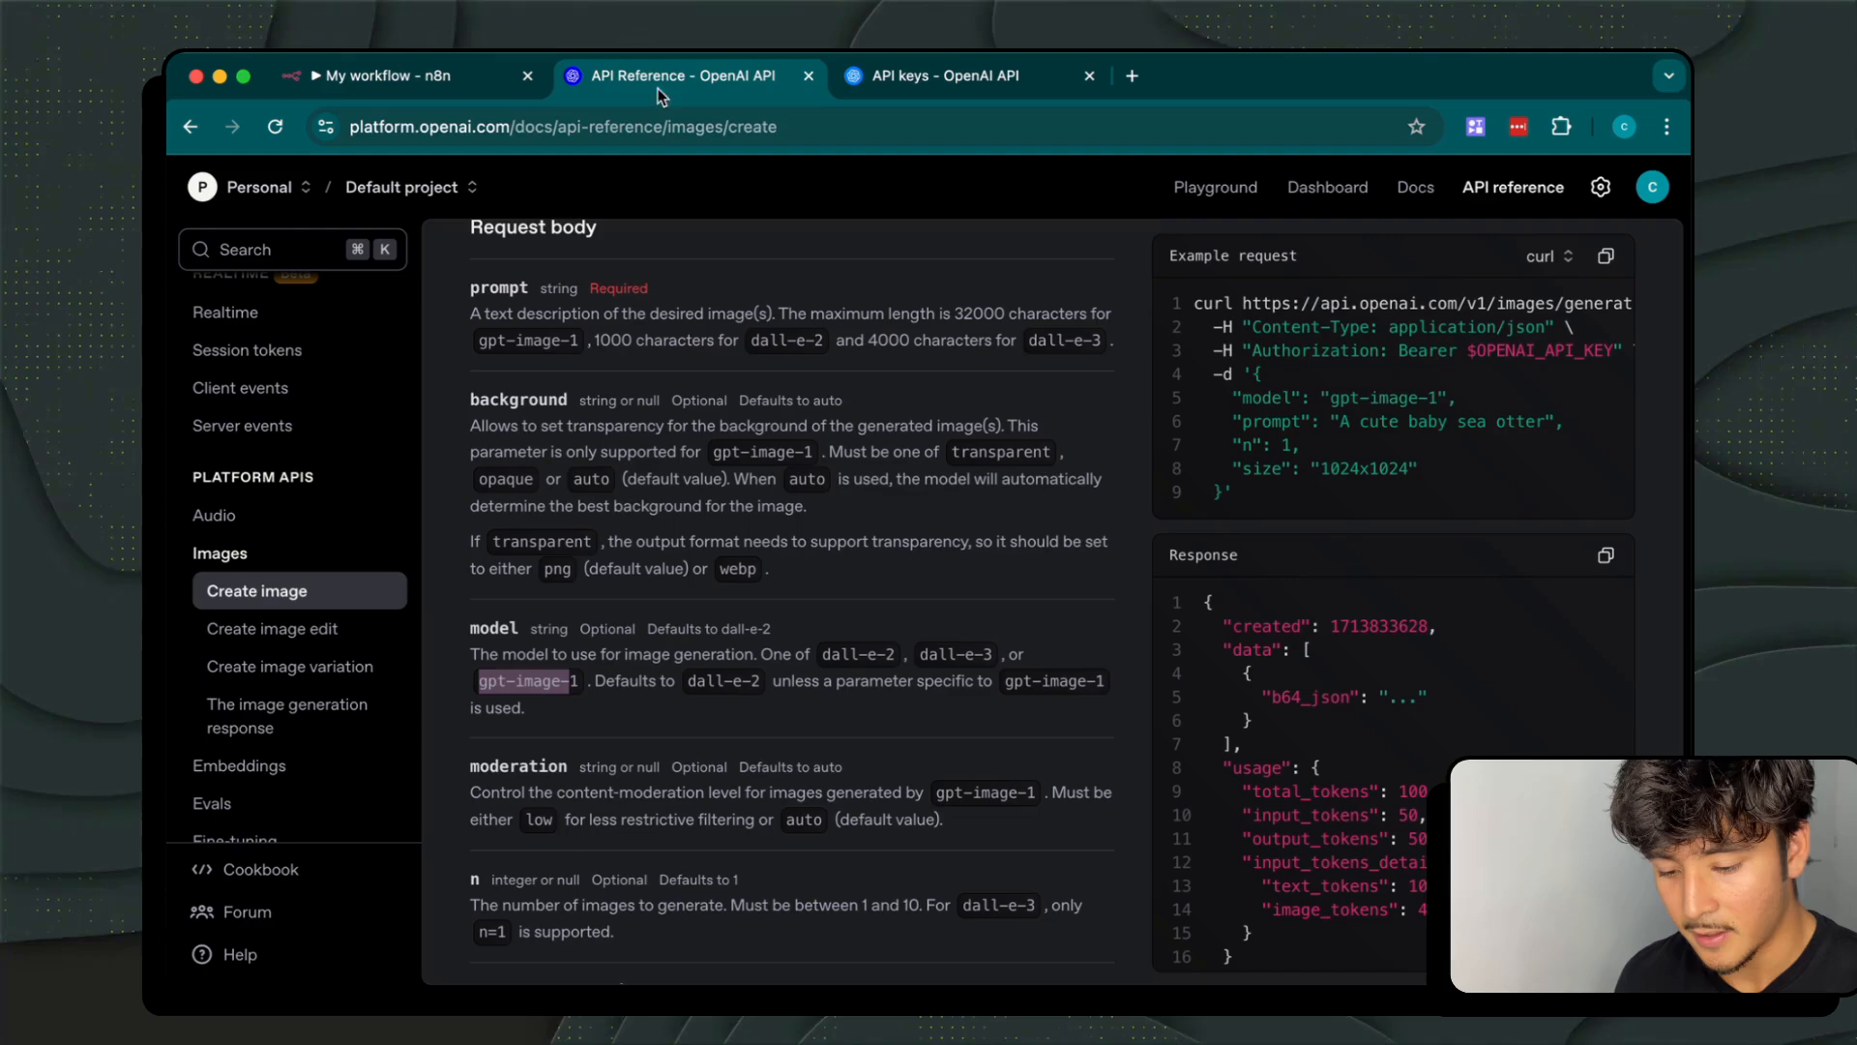
click(624, 781)
drag(576, 763, 445, 766)
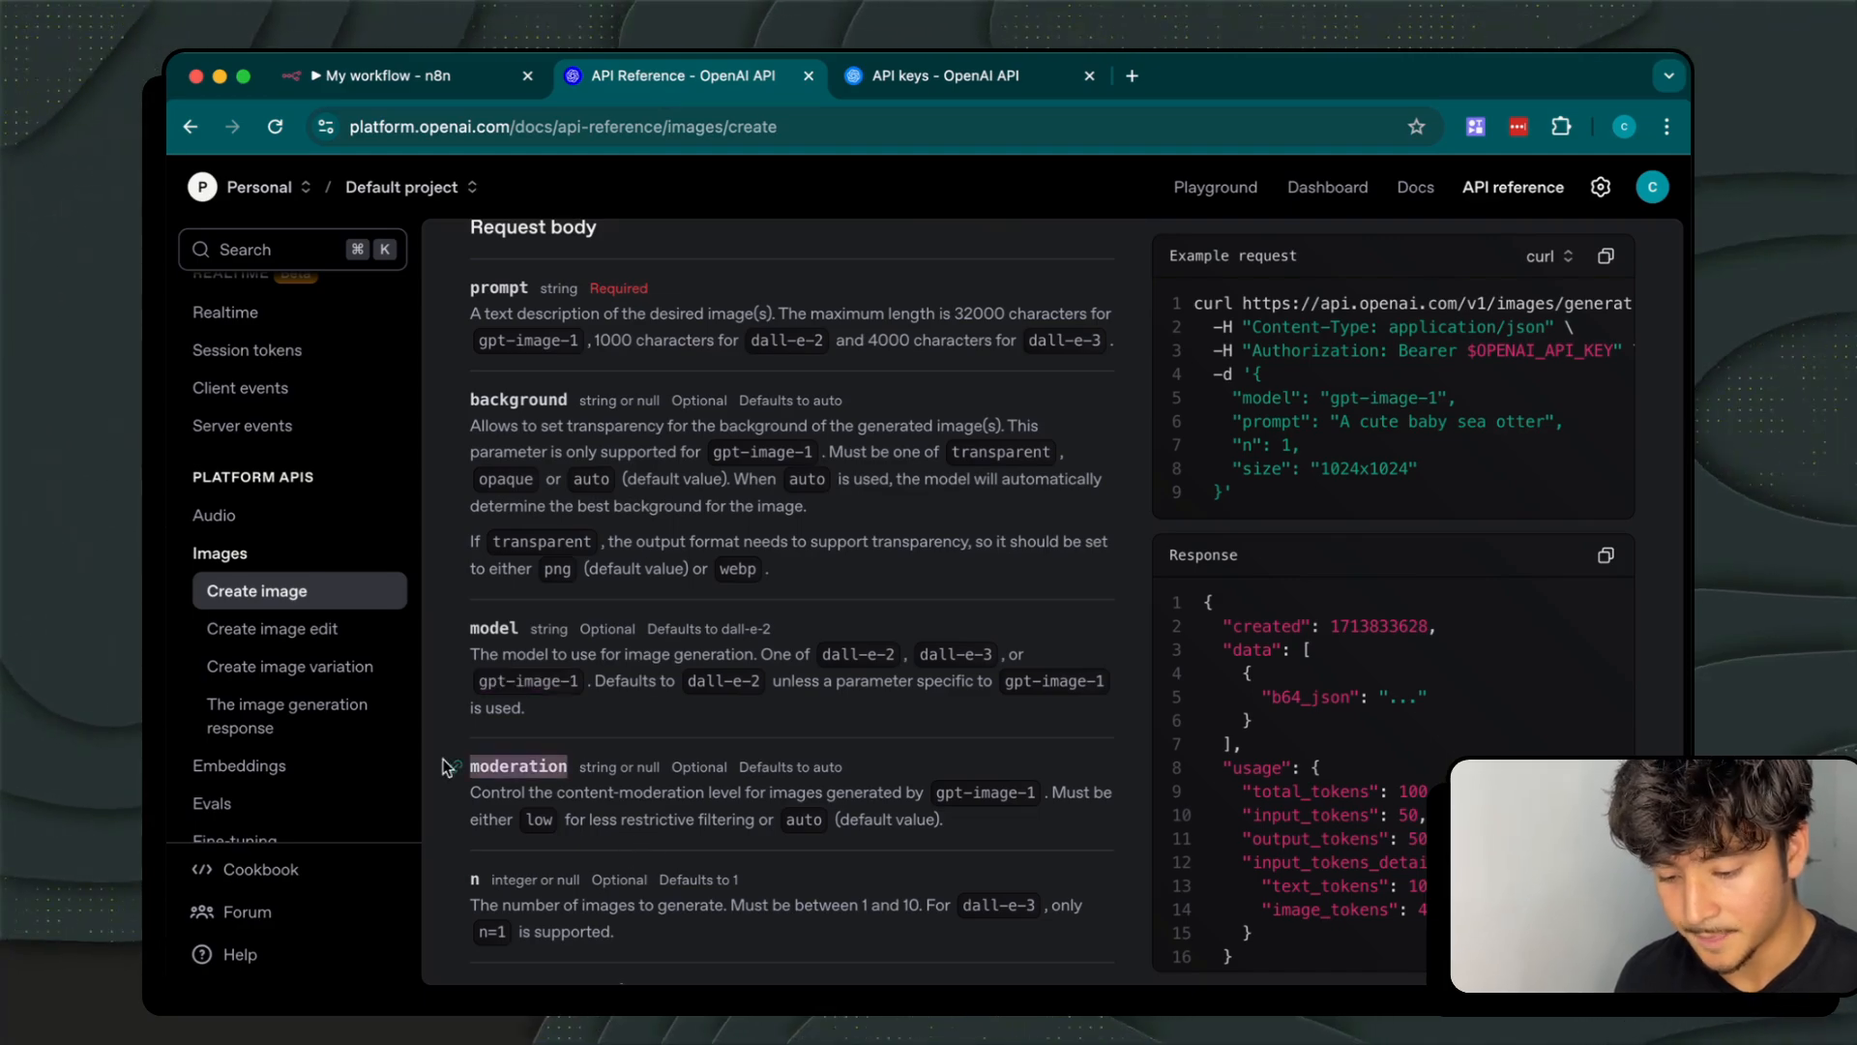
Review the n parameter in the API reference, and add it with value 4 to the HTTP Request node's body in n8n
scroll(644, 800, down, 2)
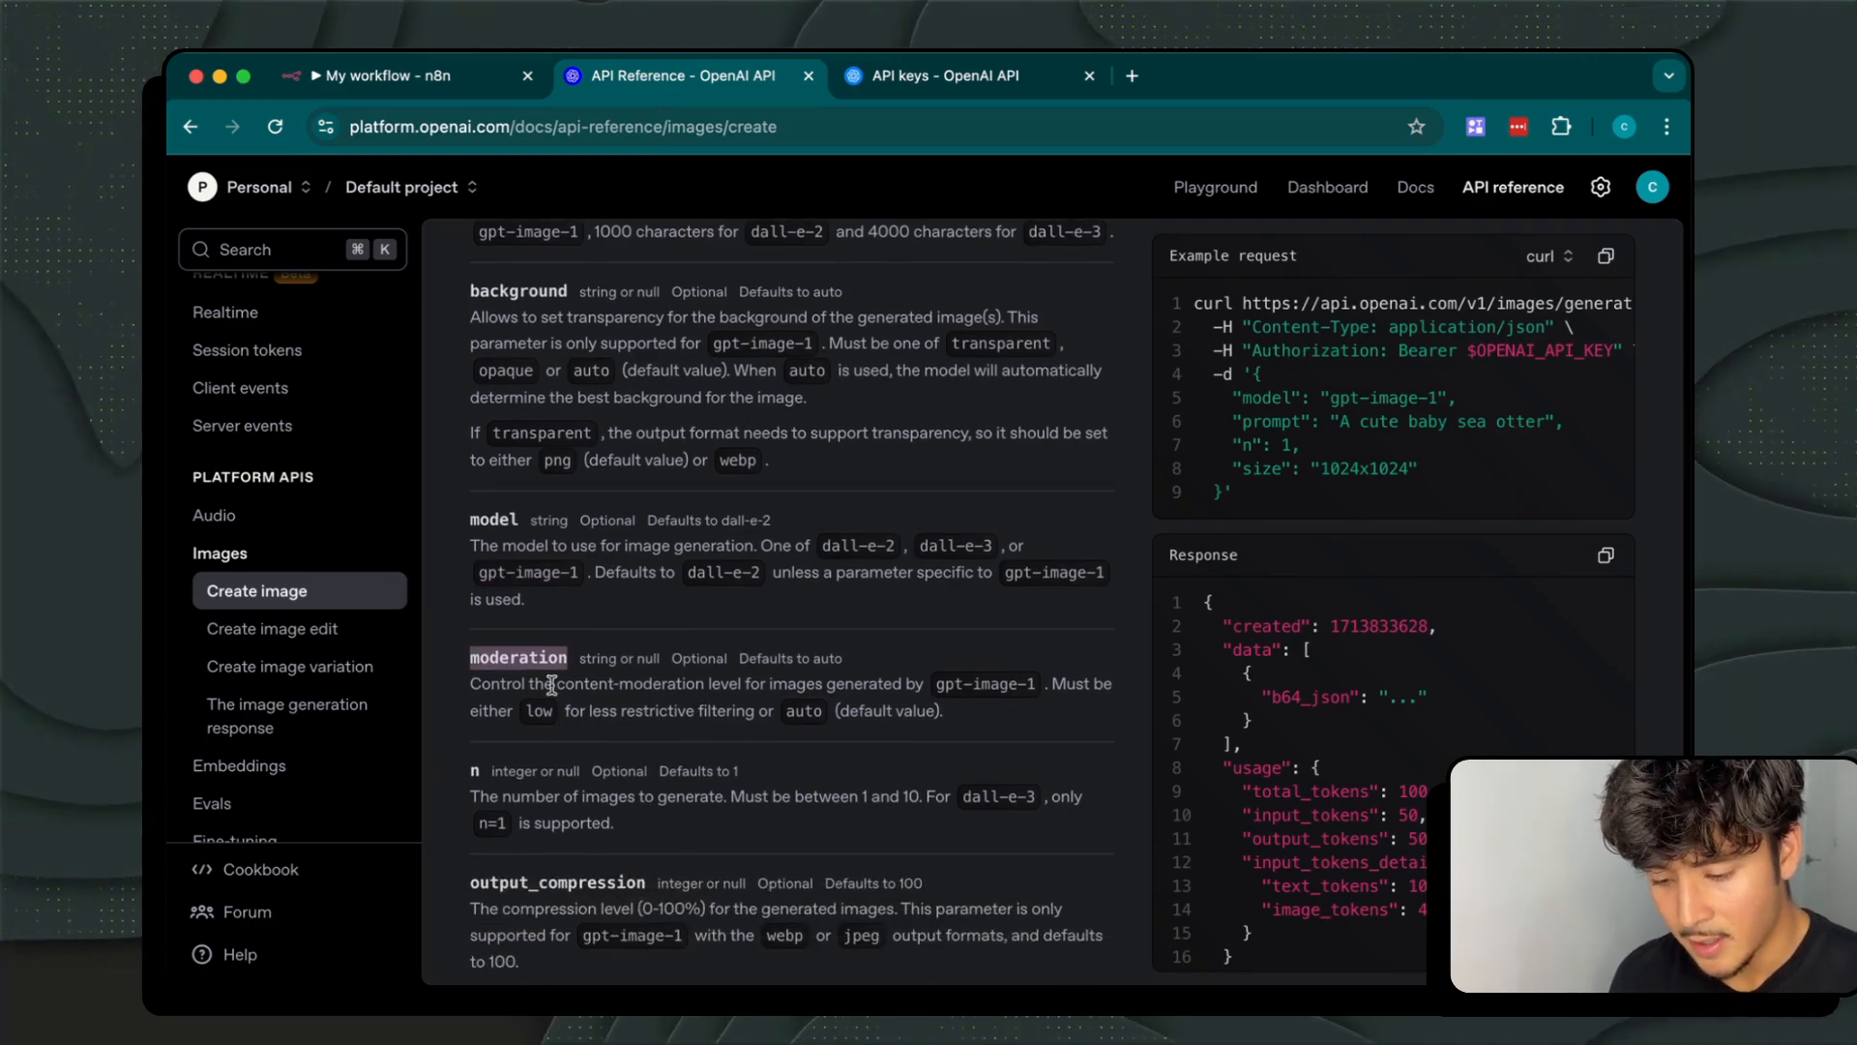
click(489, 775)
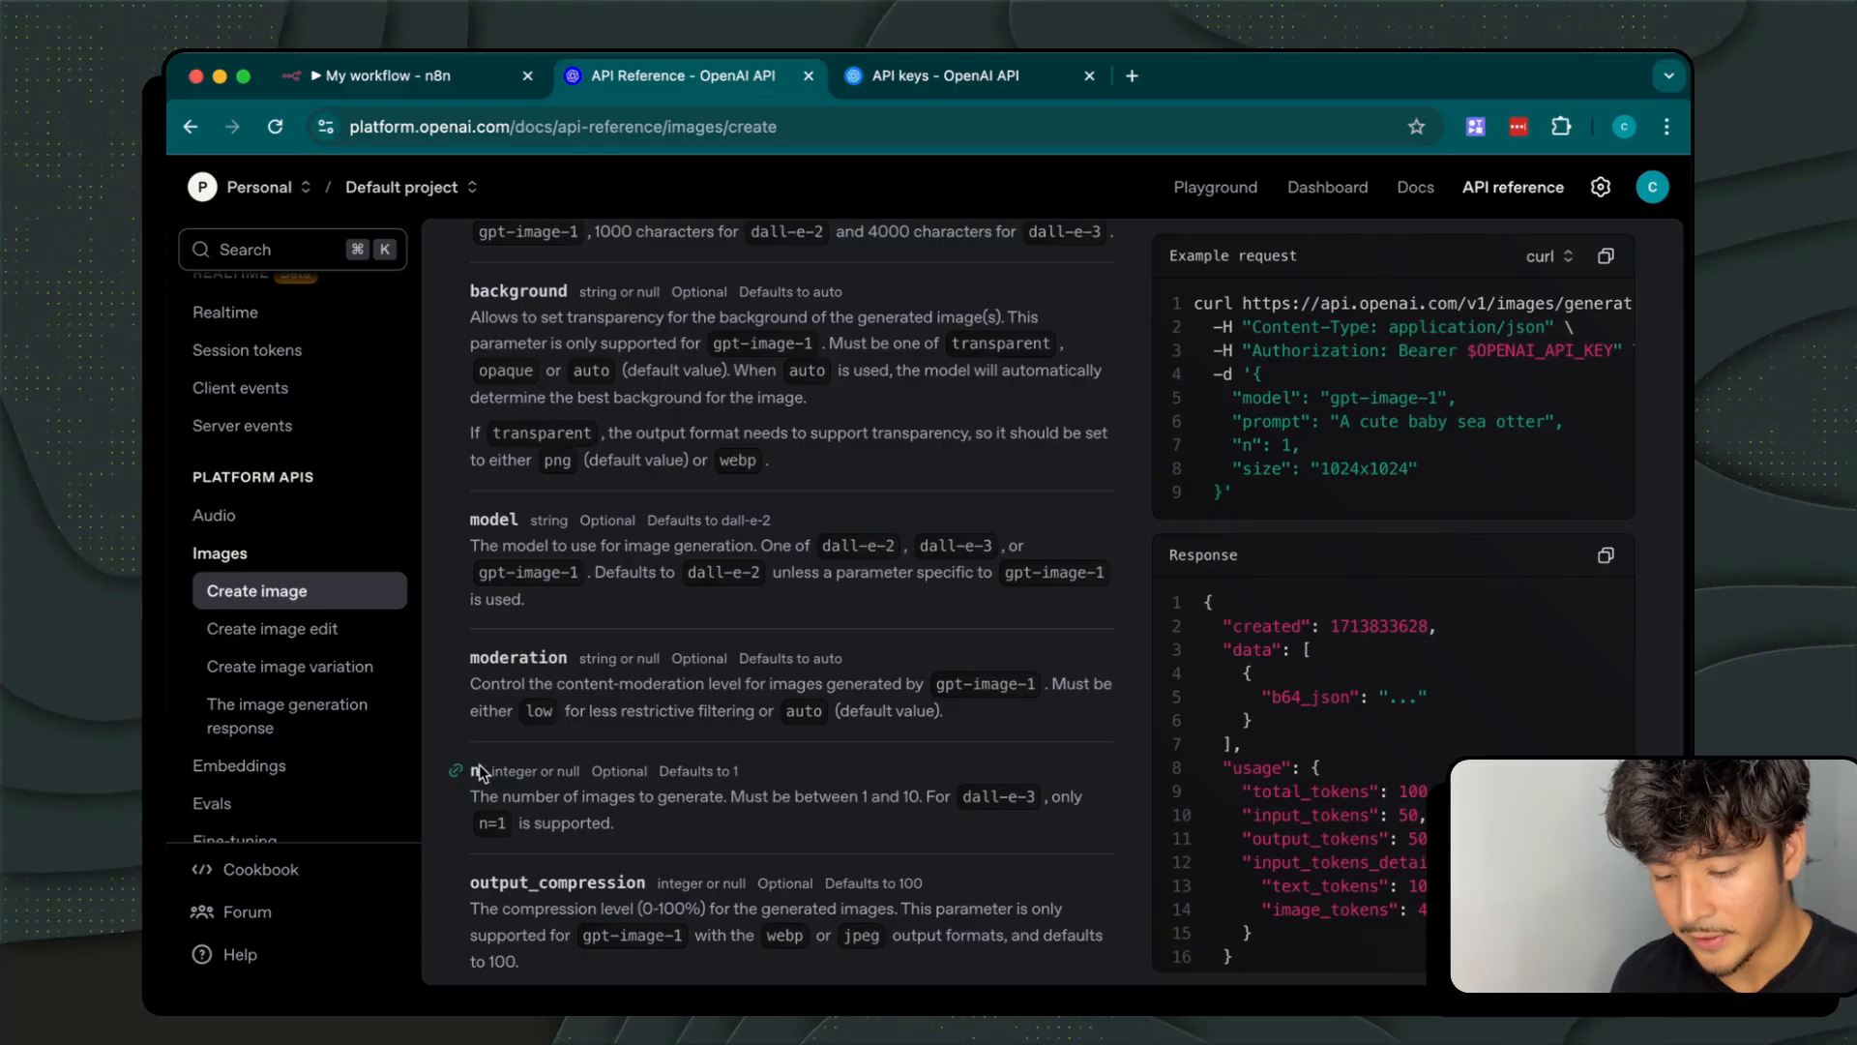
click(383, 74)
scroll(894, 681, down, 4)
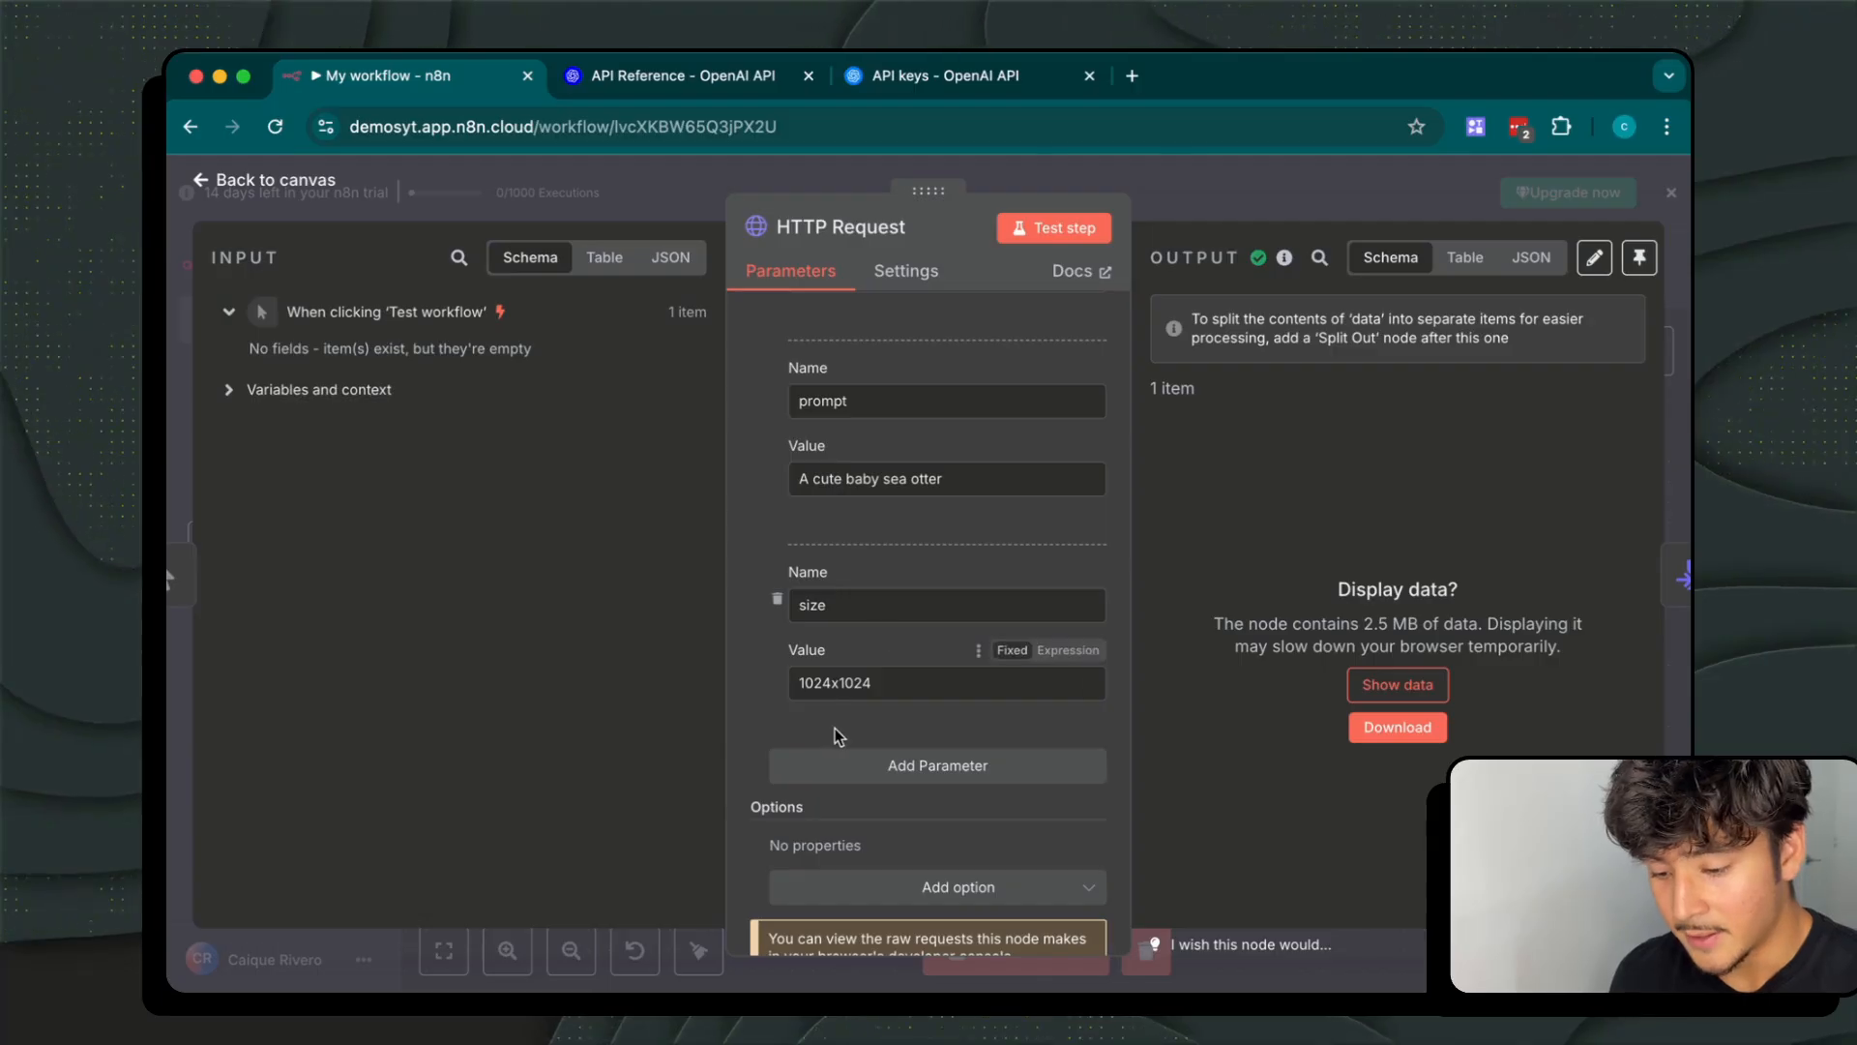
click(868, 767)
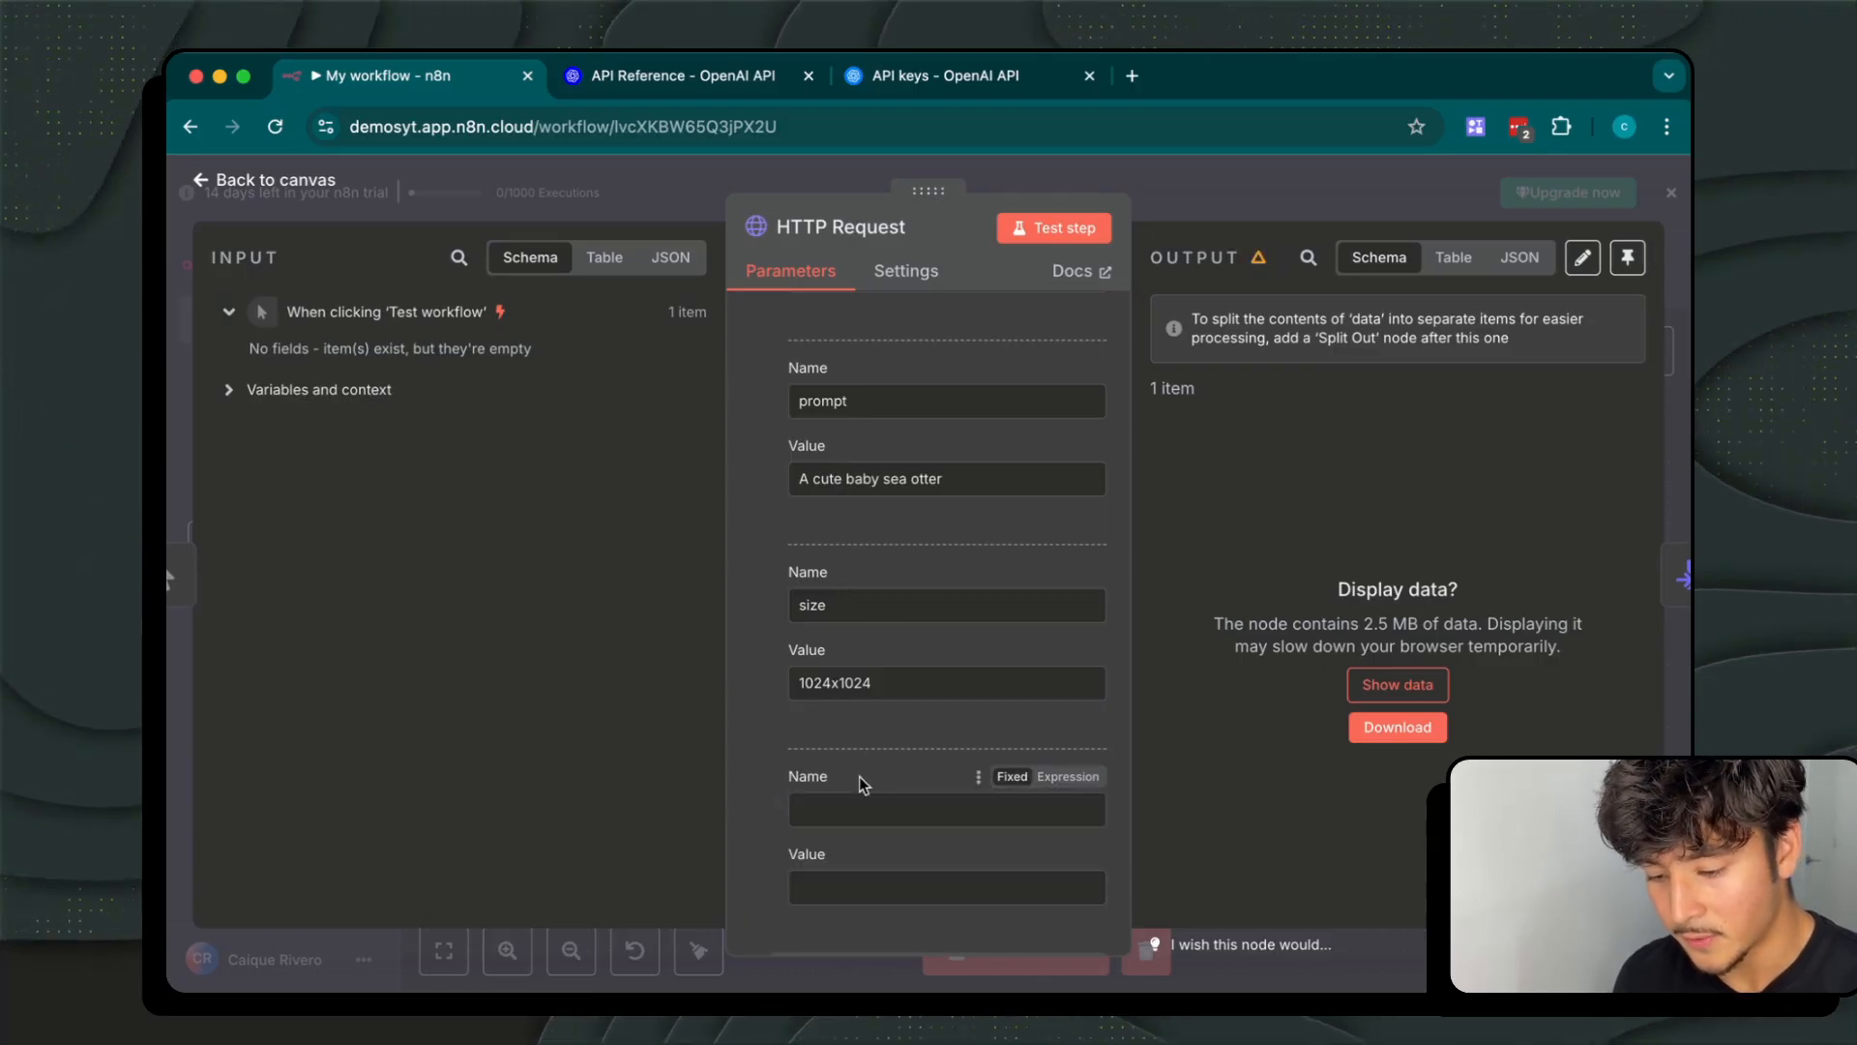
click(818, 816)
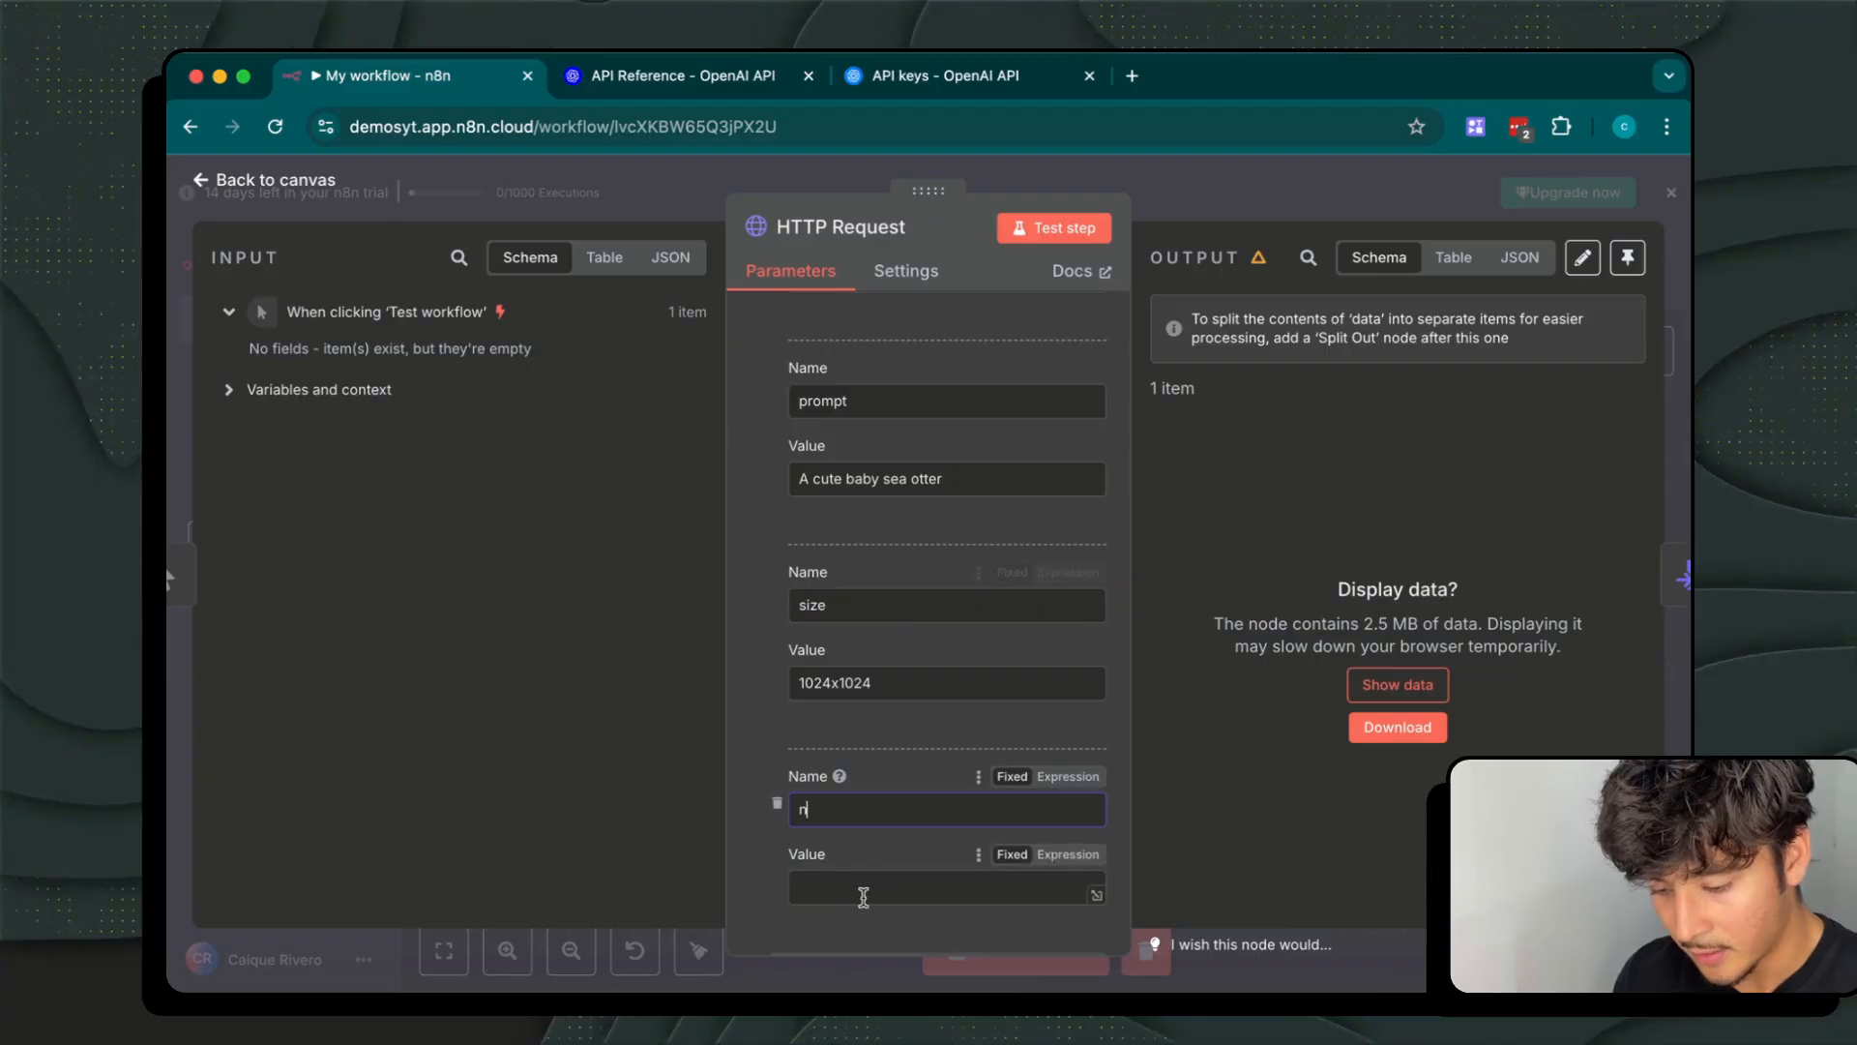
text(n)
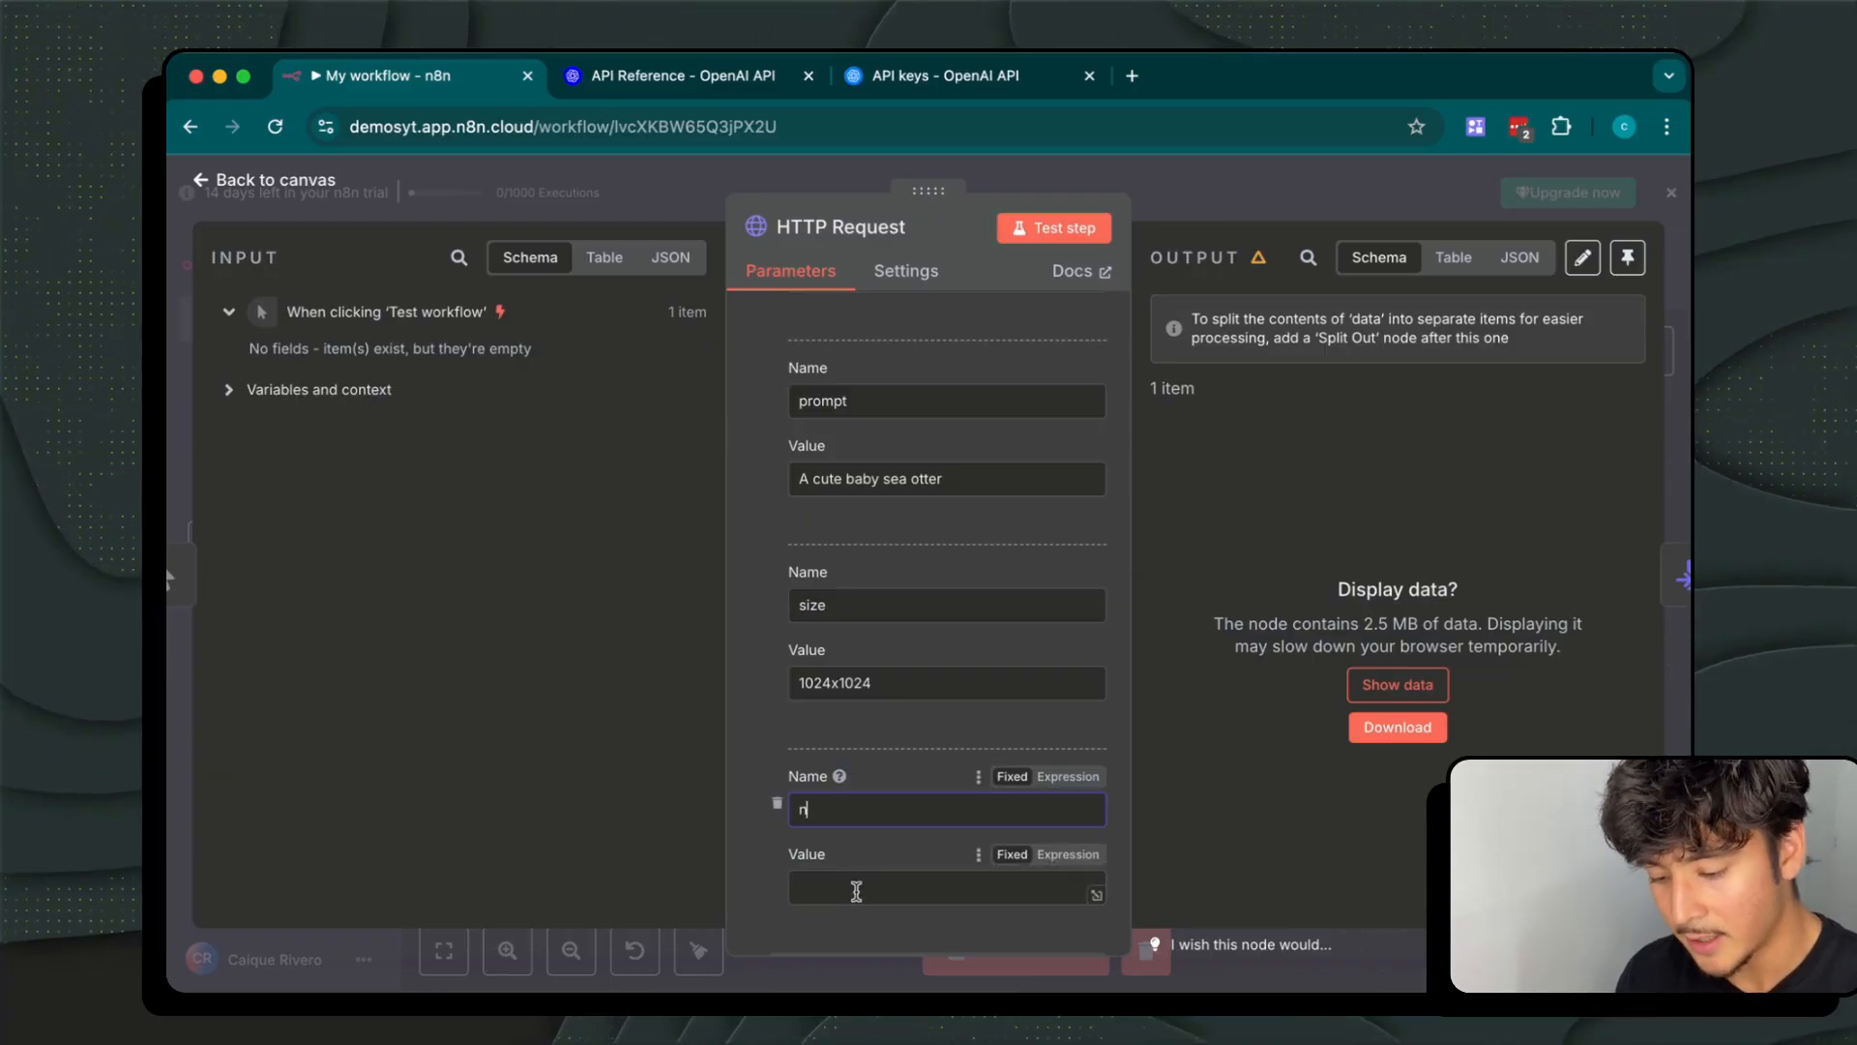
text(4)
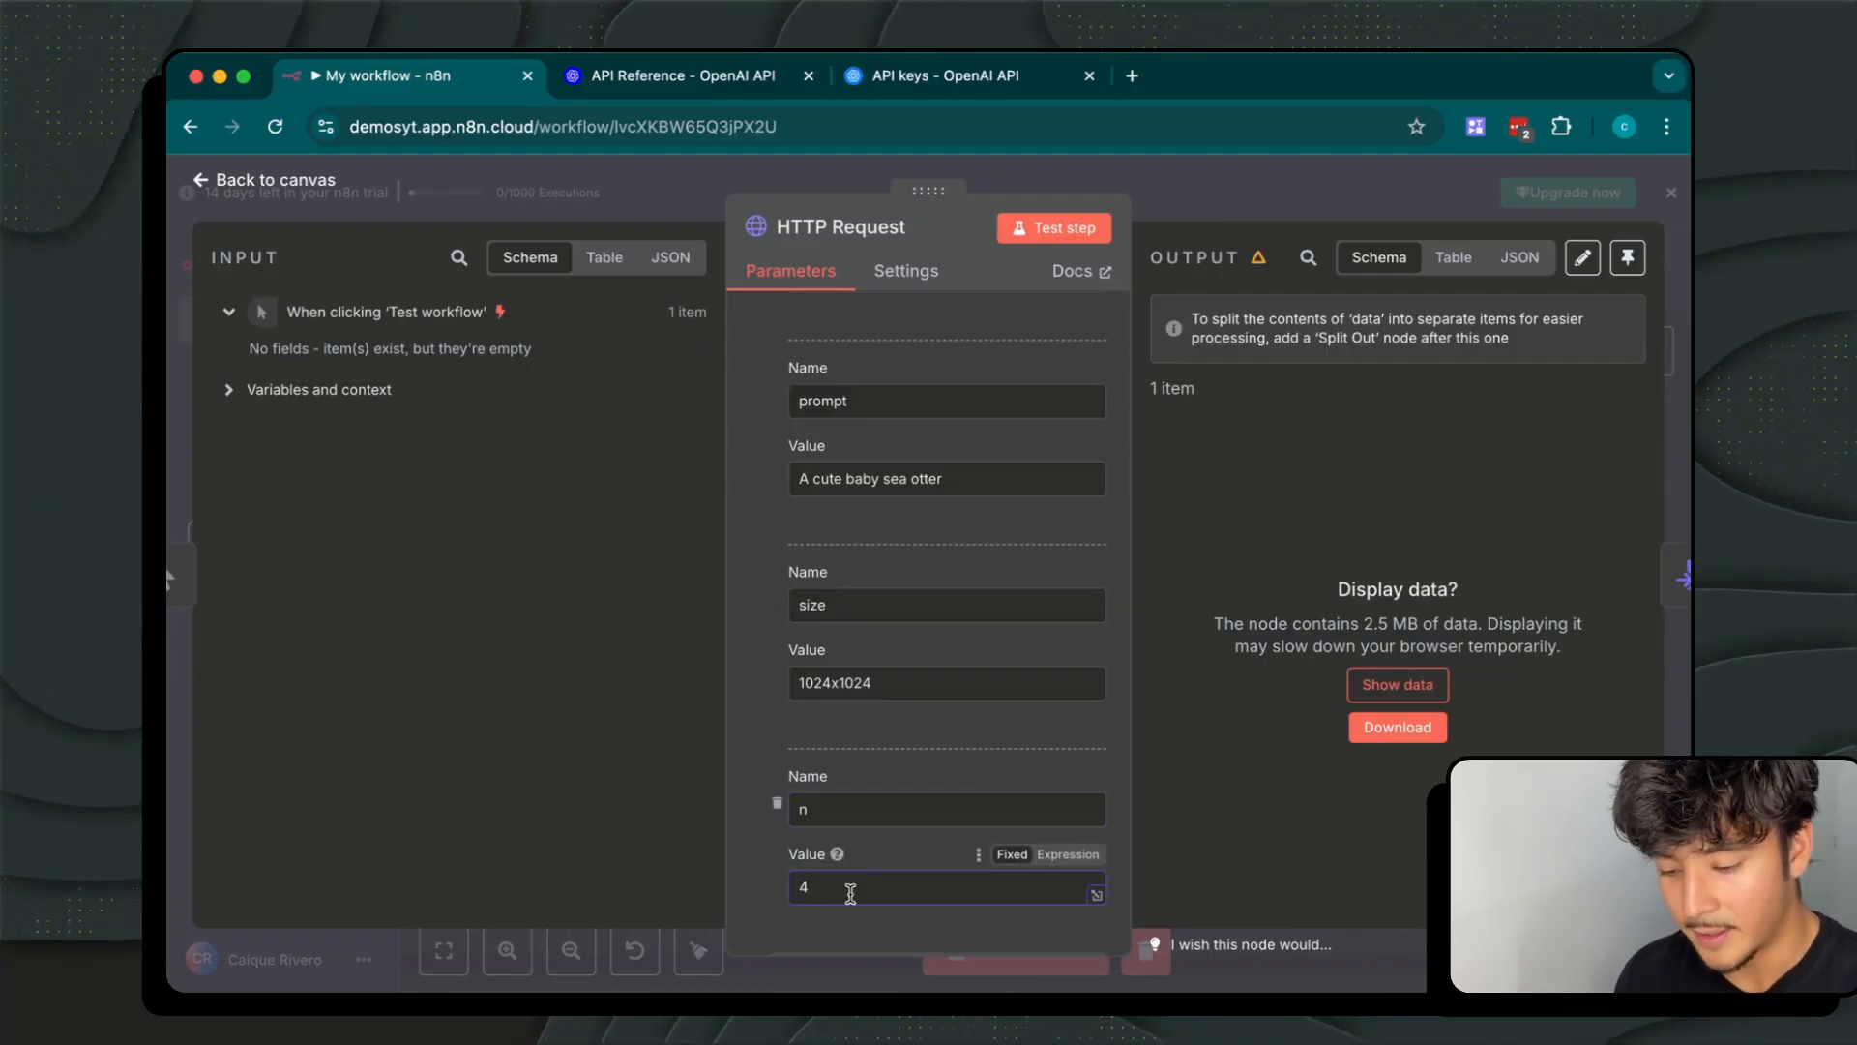
scroll(784, 715, down, 3)
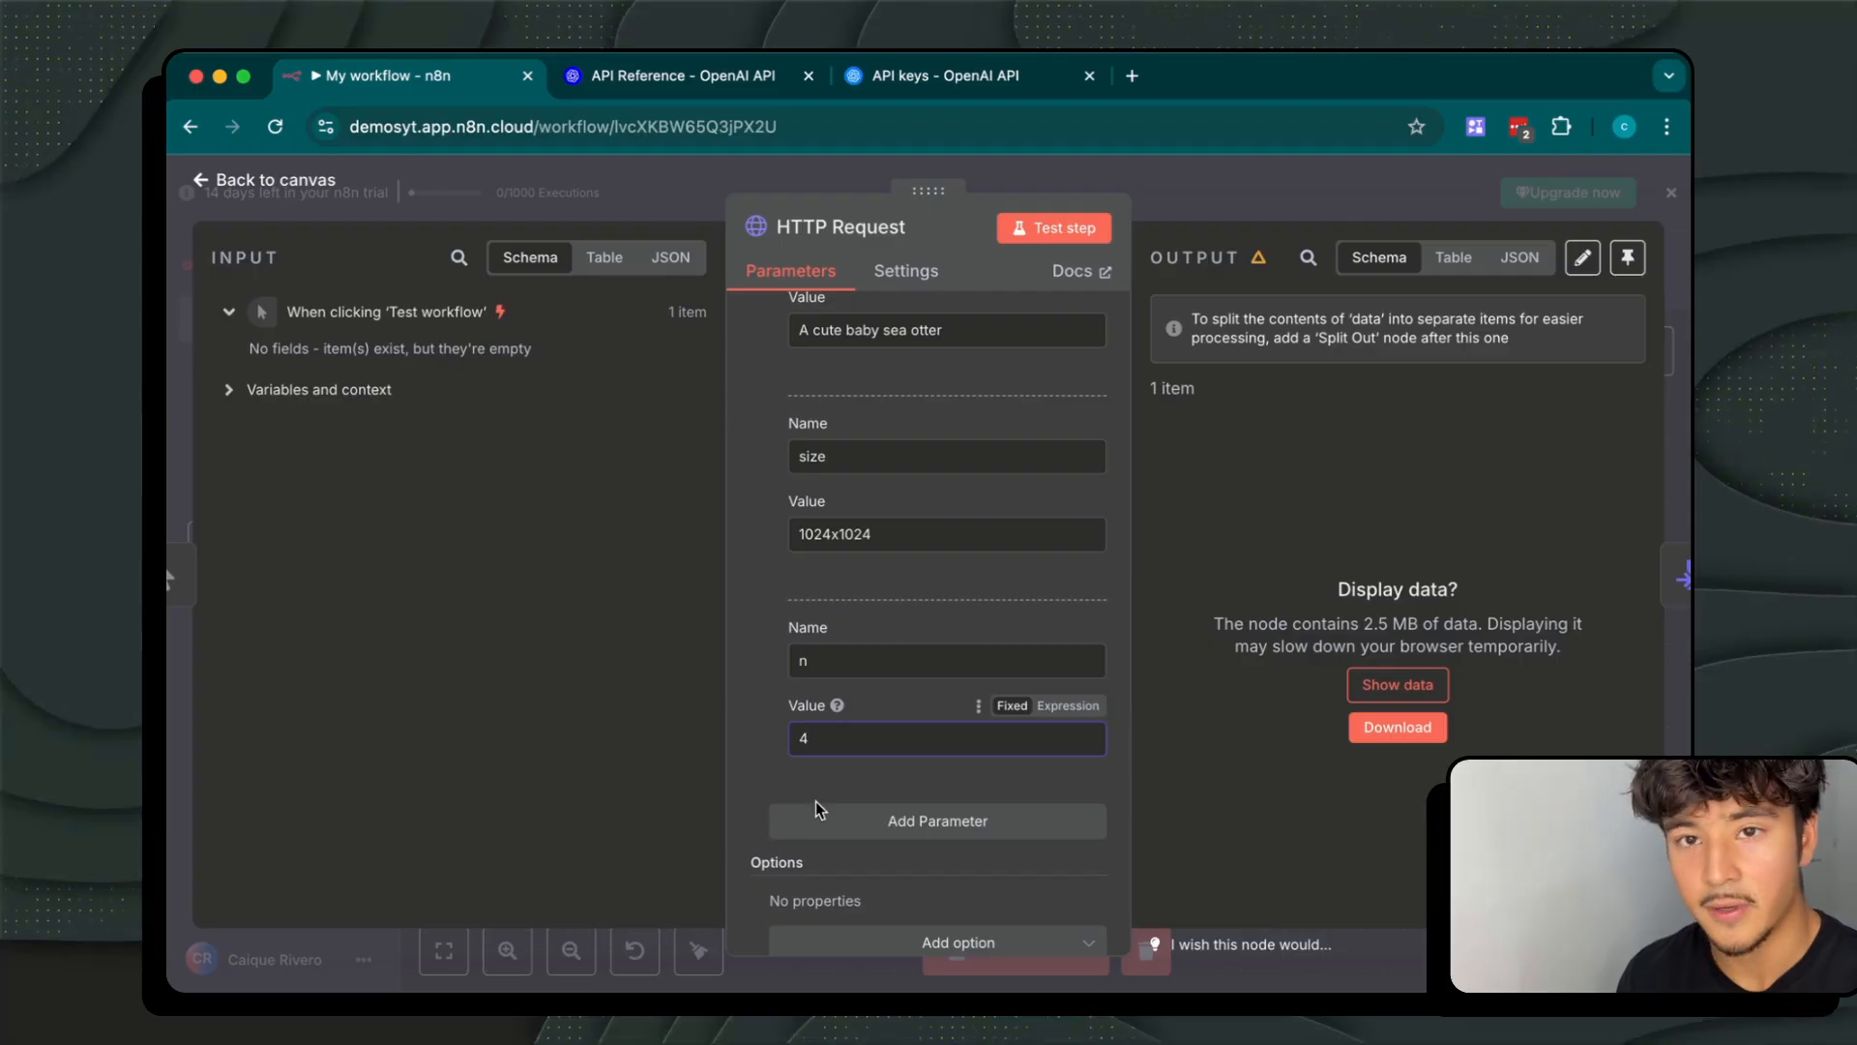
Remove the n body parameter from the HTTP Request node and return to the canvas
key(BackSpace)
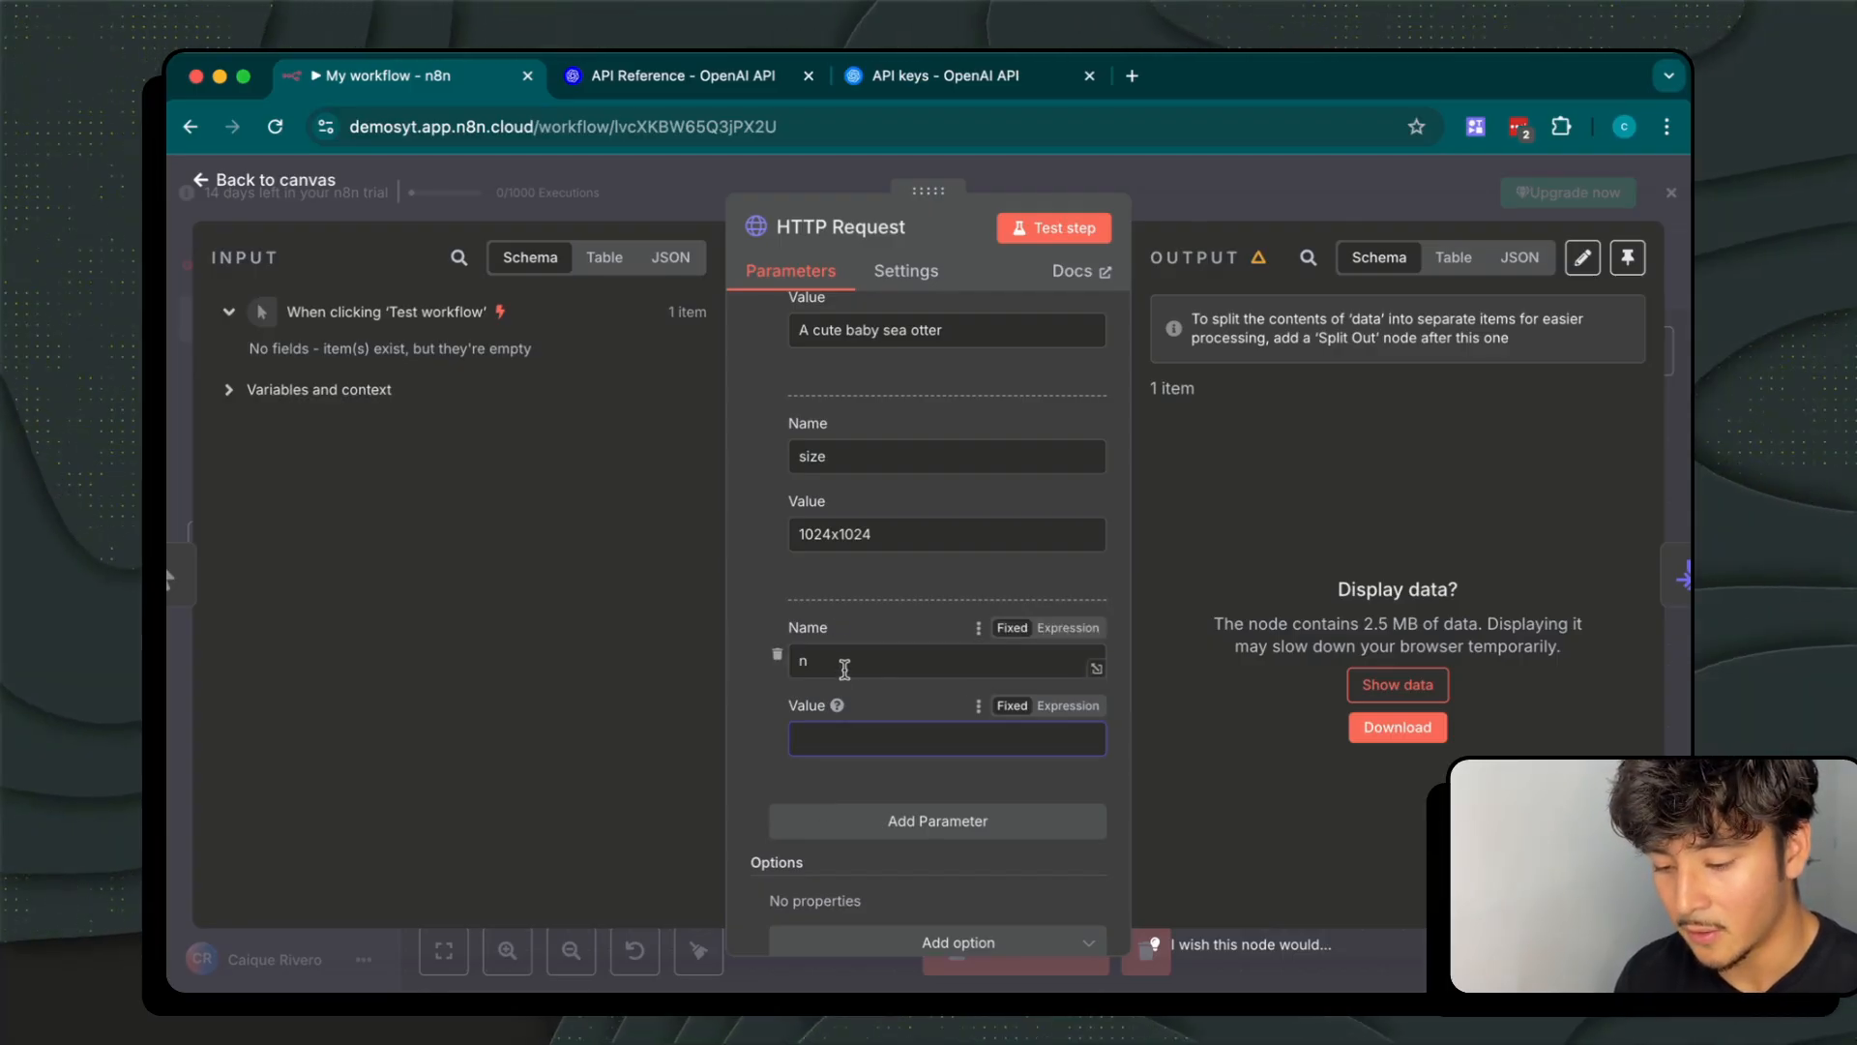
click(845, 668)
key(BackSpace)
click(769, 660)
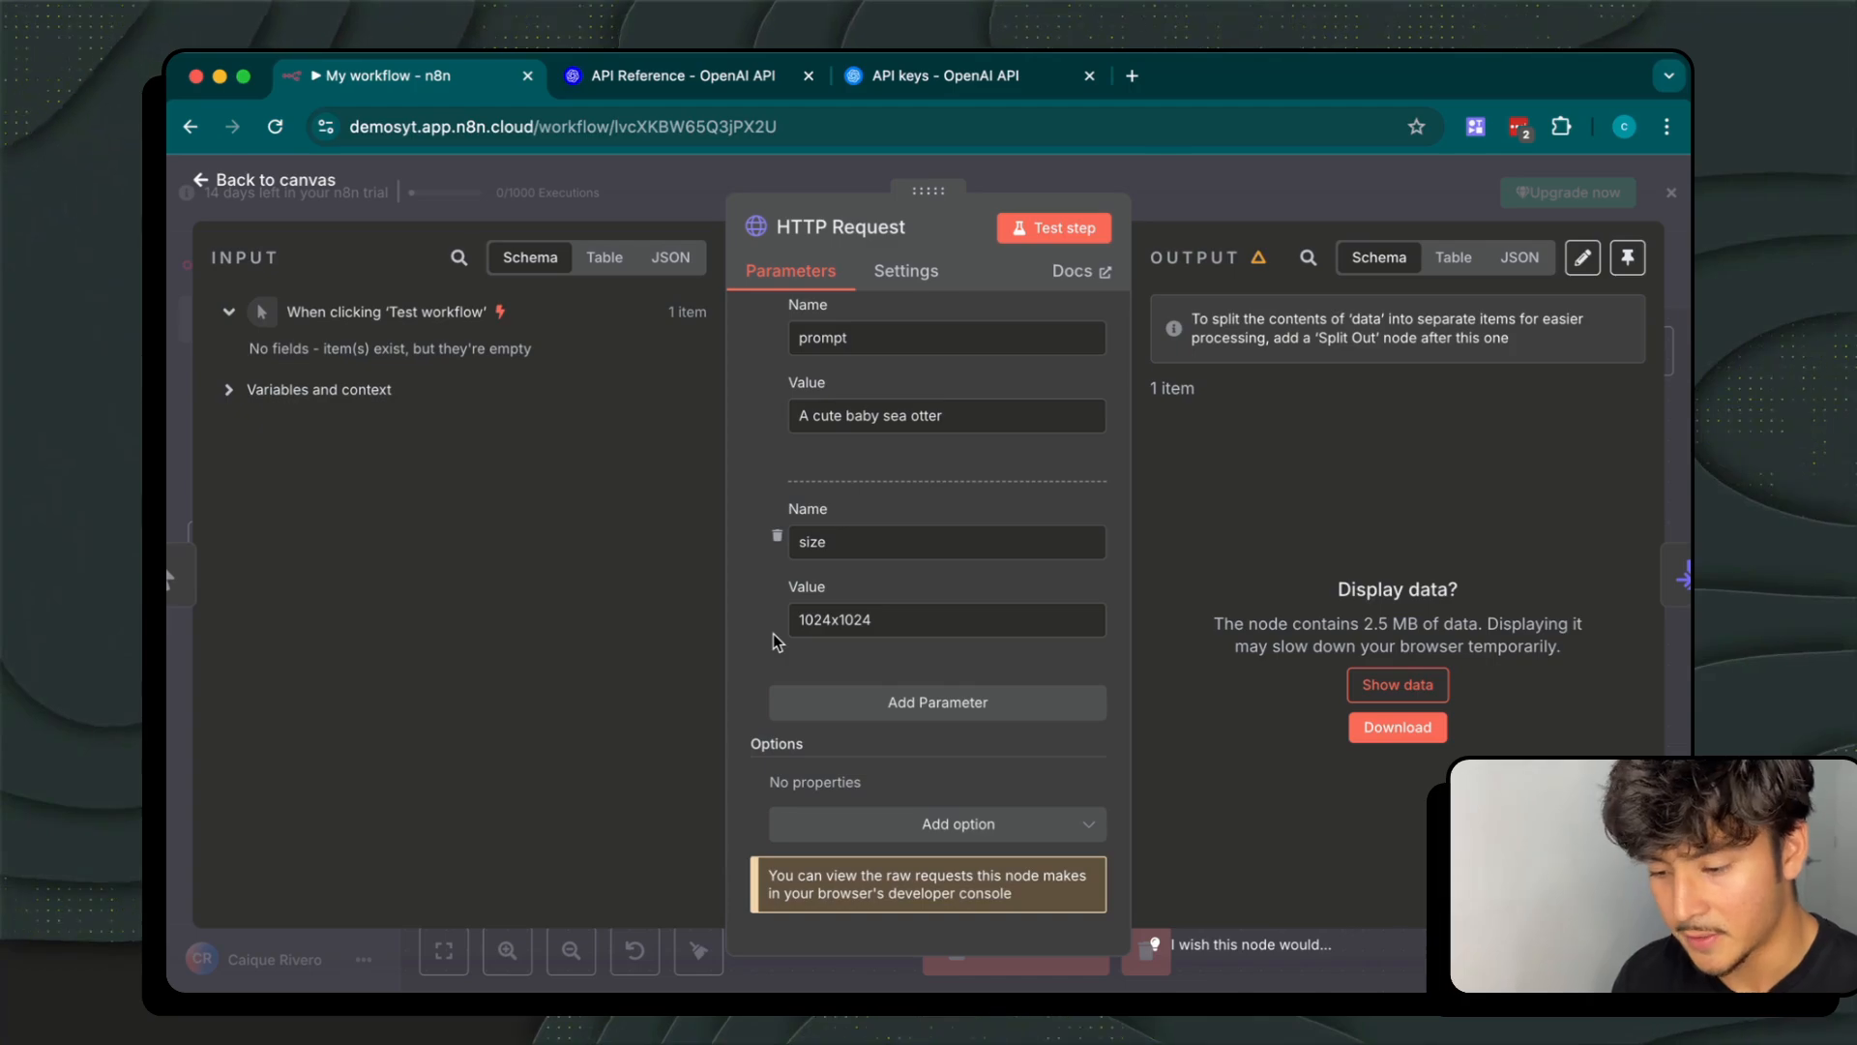
click(1194, 205)
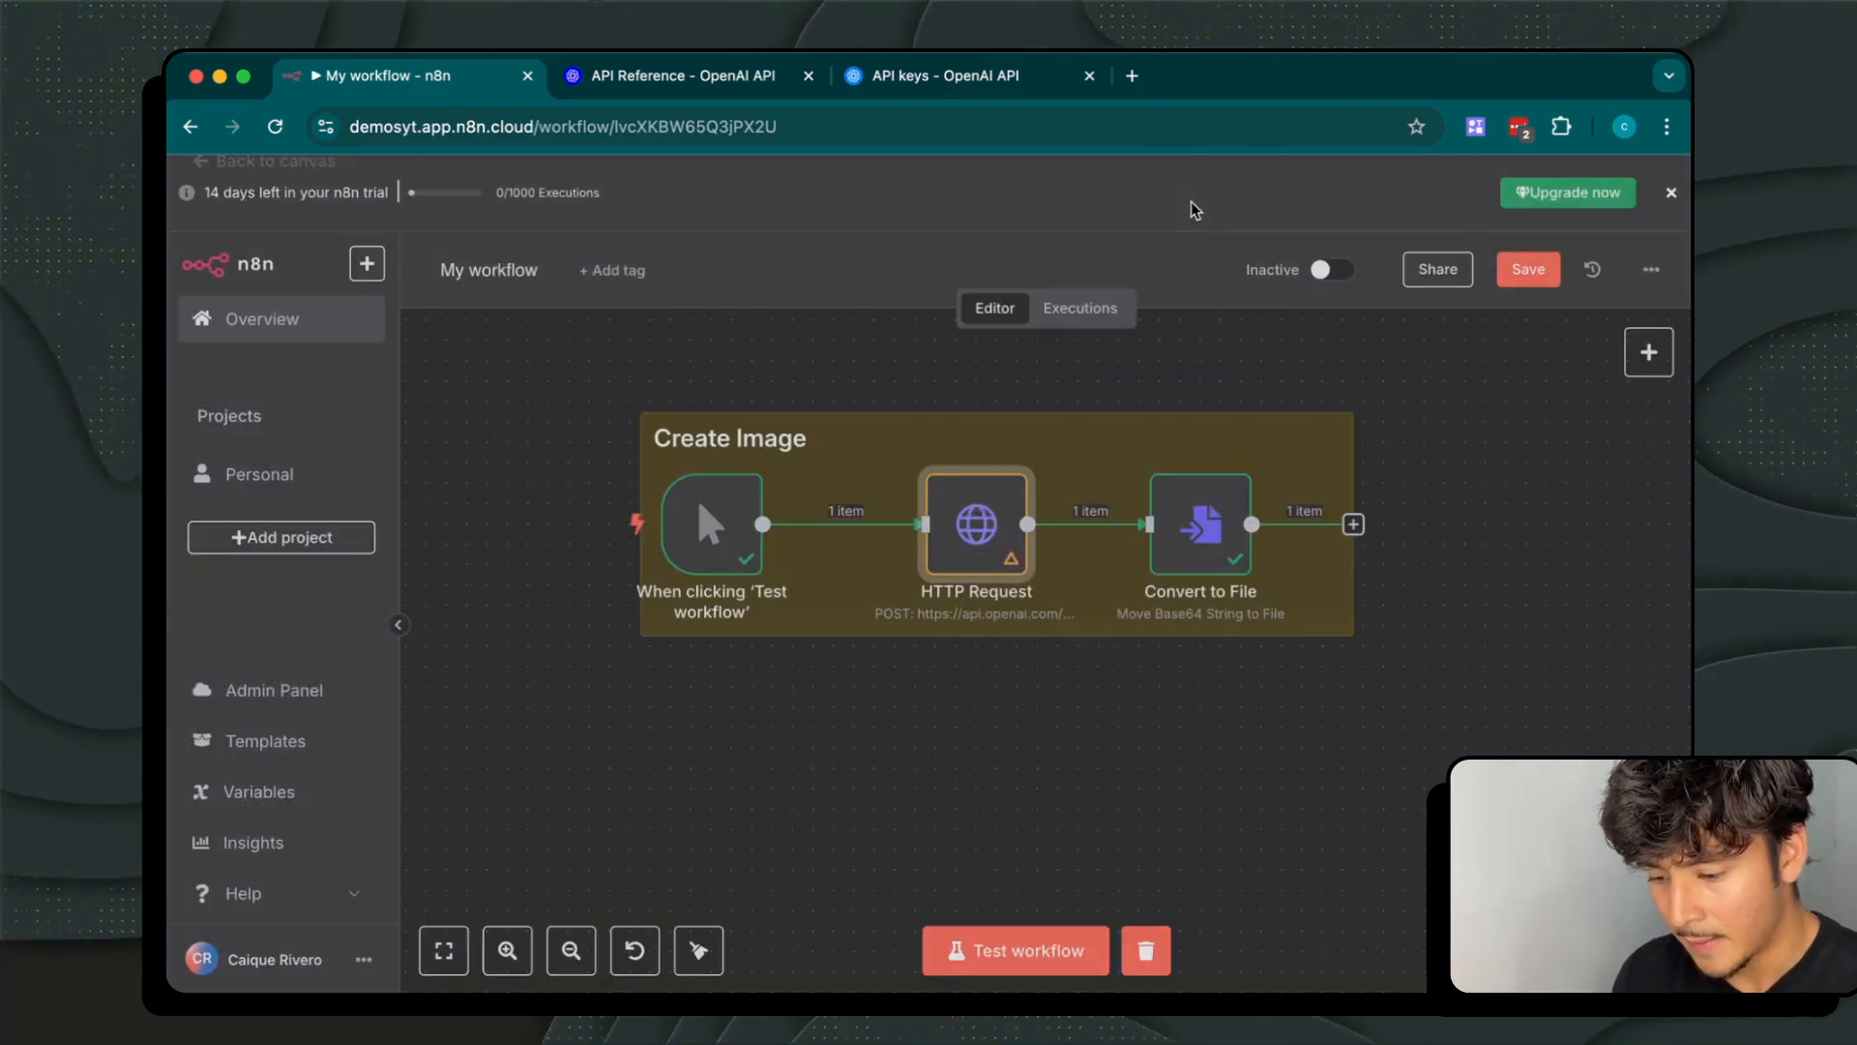
Switch to the OpenAI API reference and examine the Create image edit endpoint and its image parameter's accepted formats and size limit
key(ctrl+Tab)
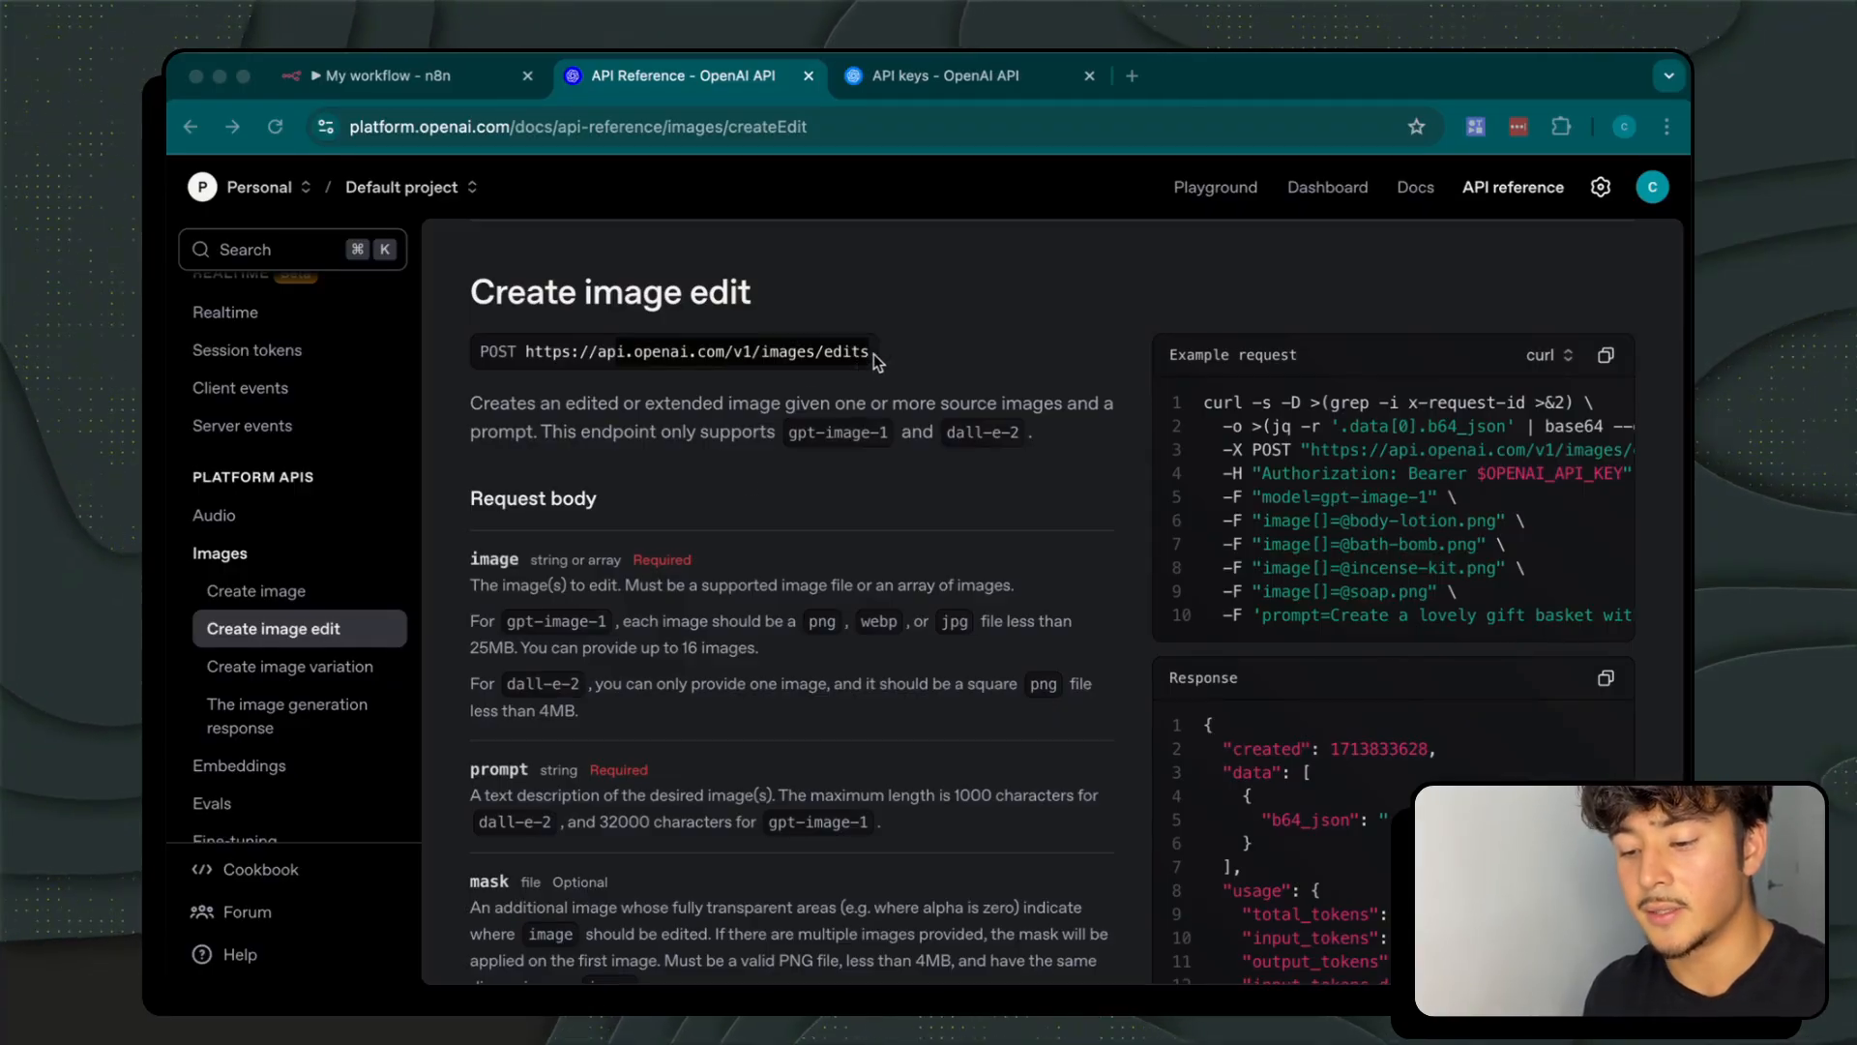
drag(874, 354, 616, 354)
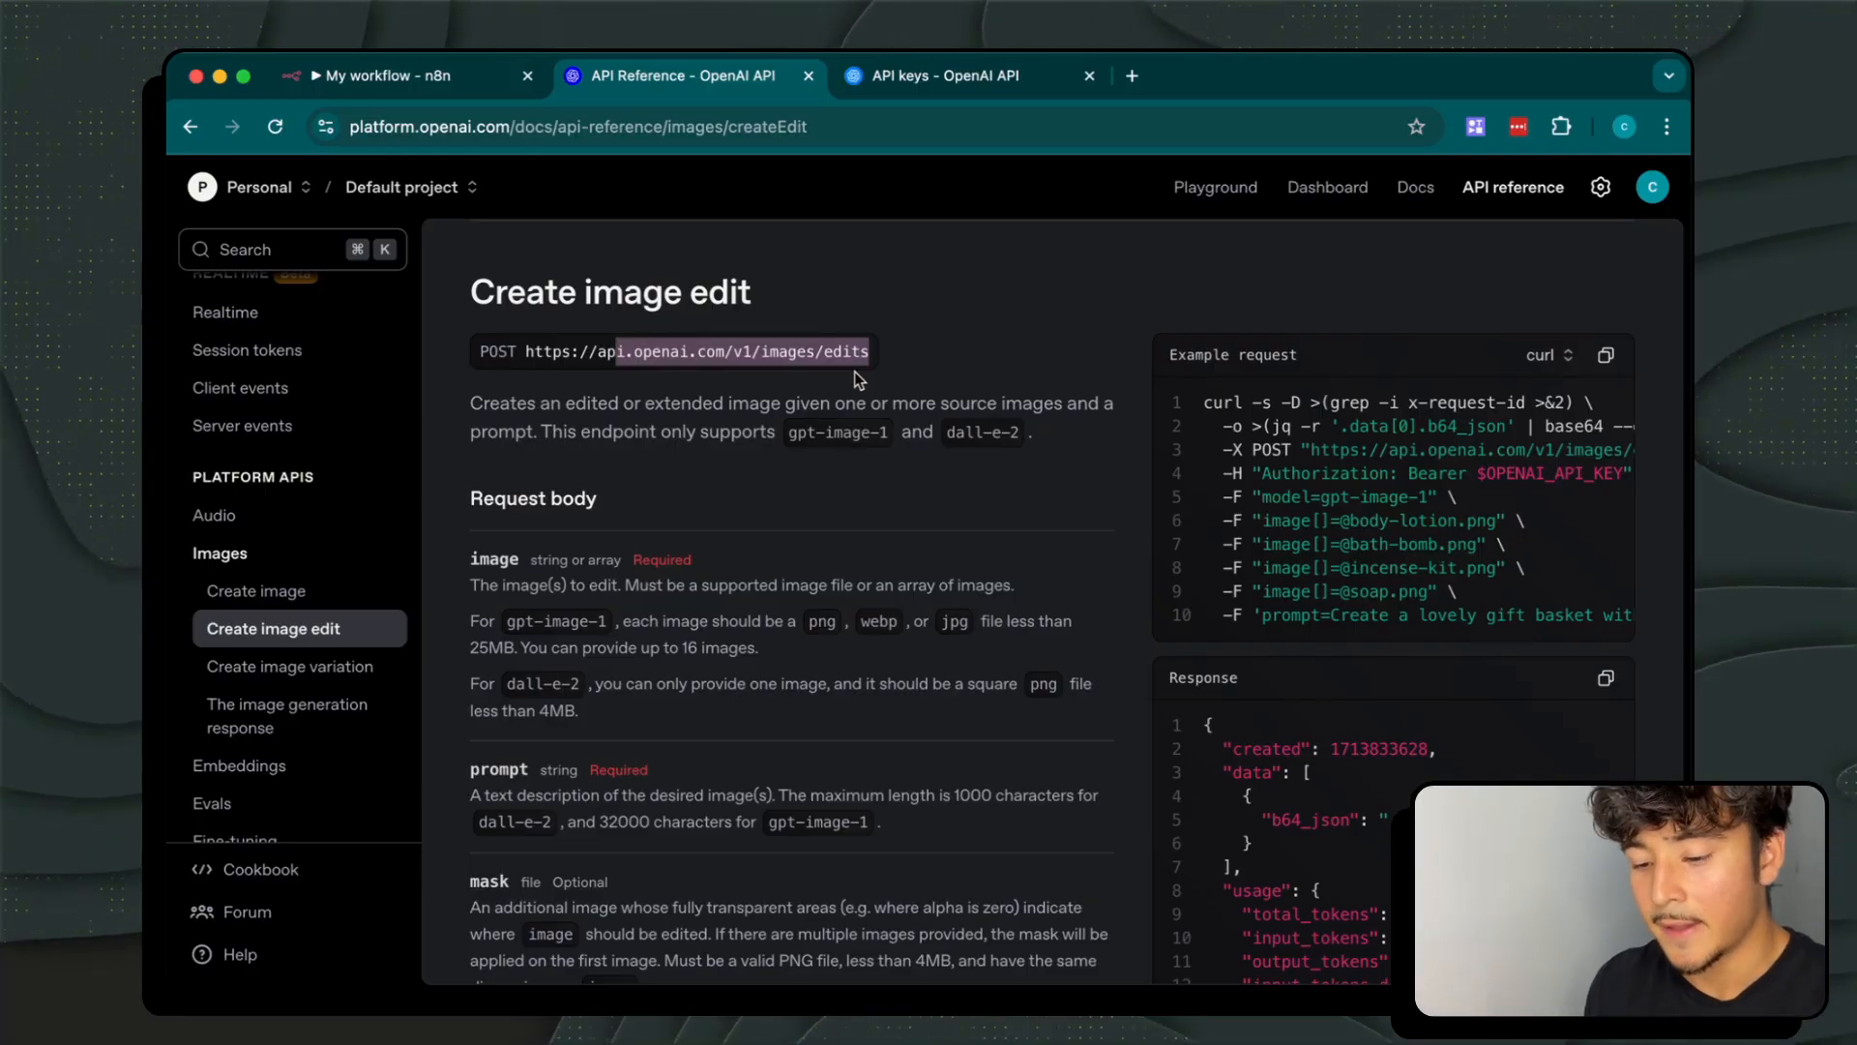
double_click(494, 559)
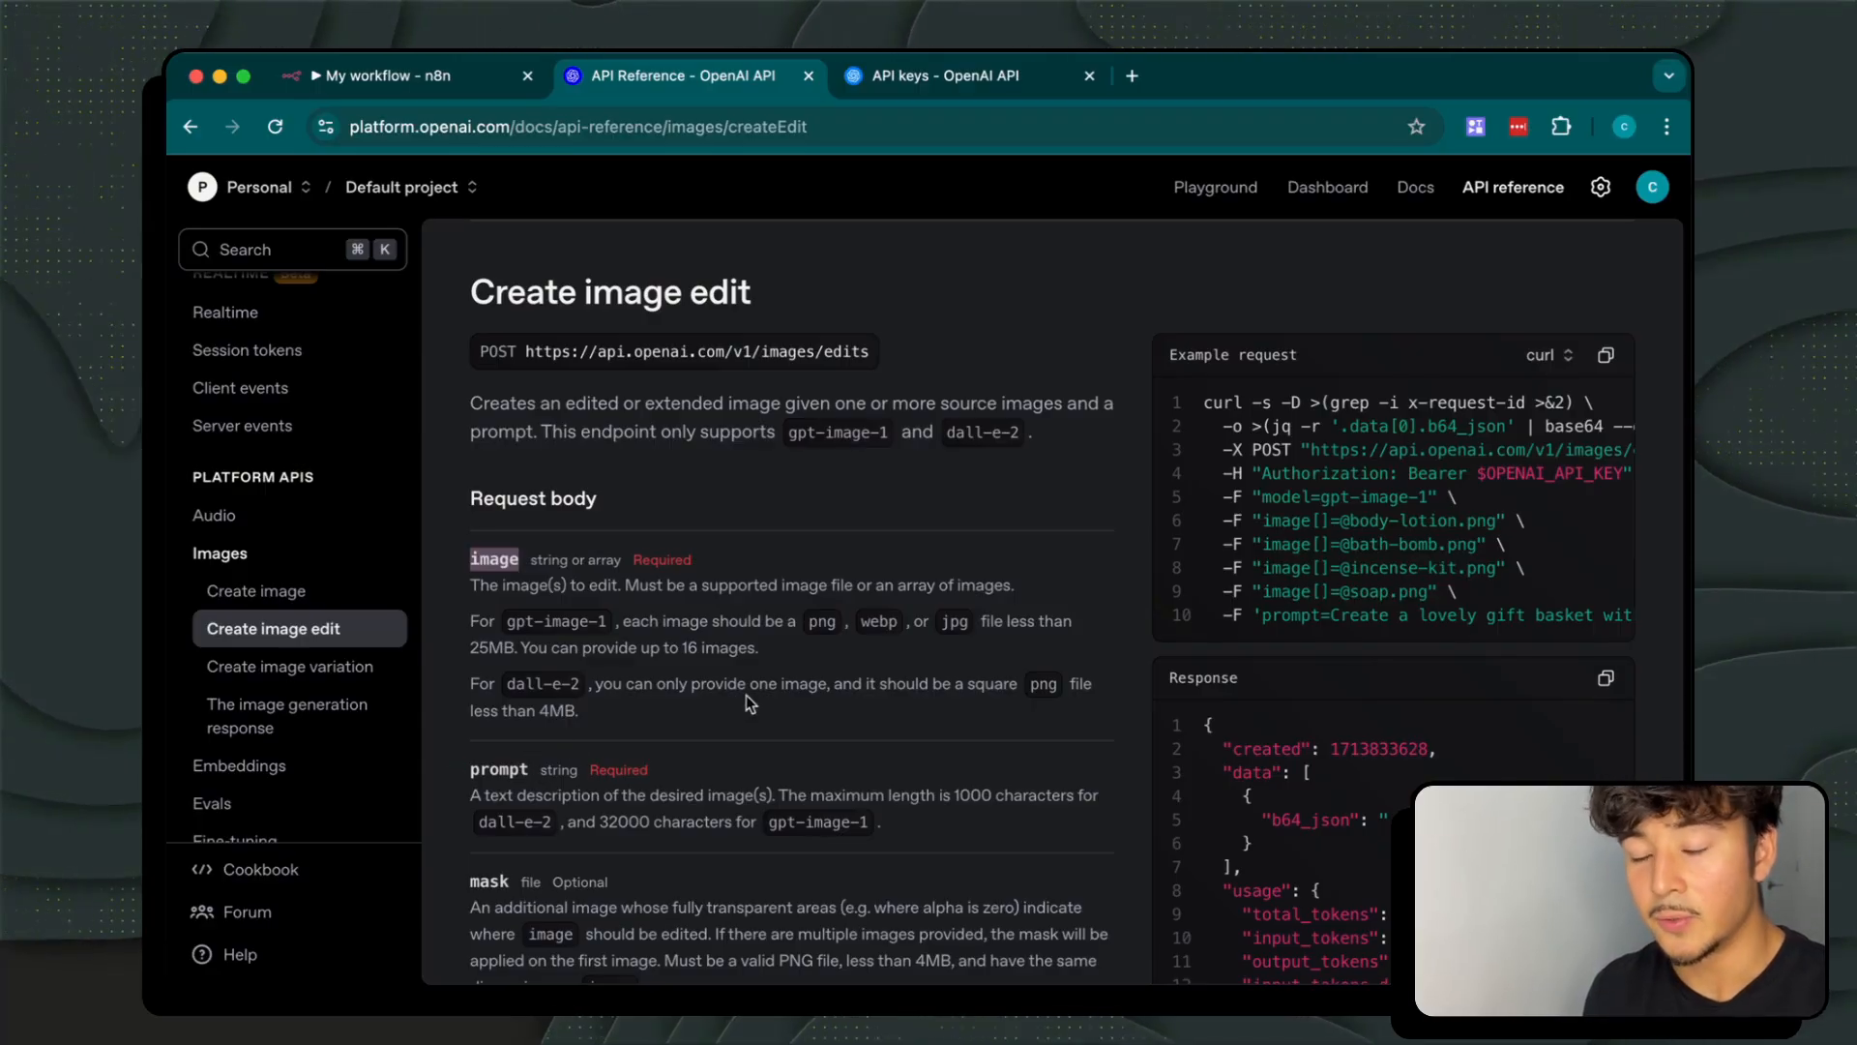
click(809, 615)
drag(888, 615, 964, 617)
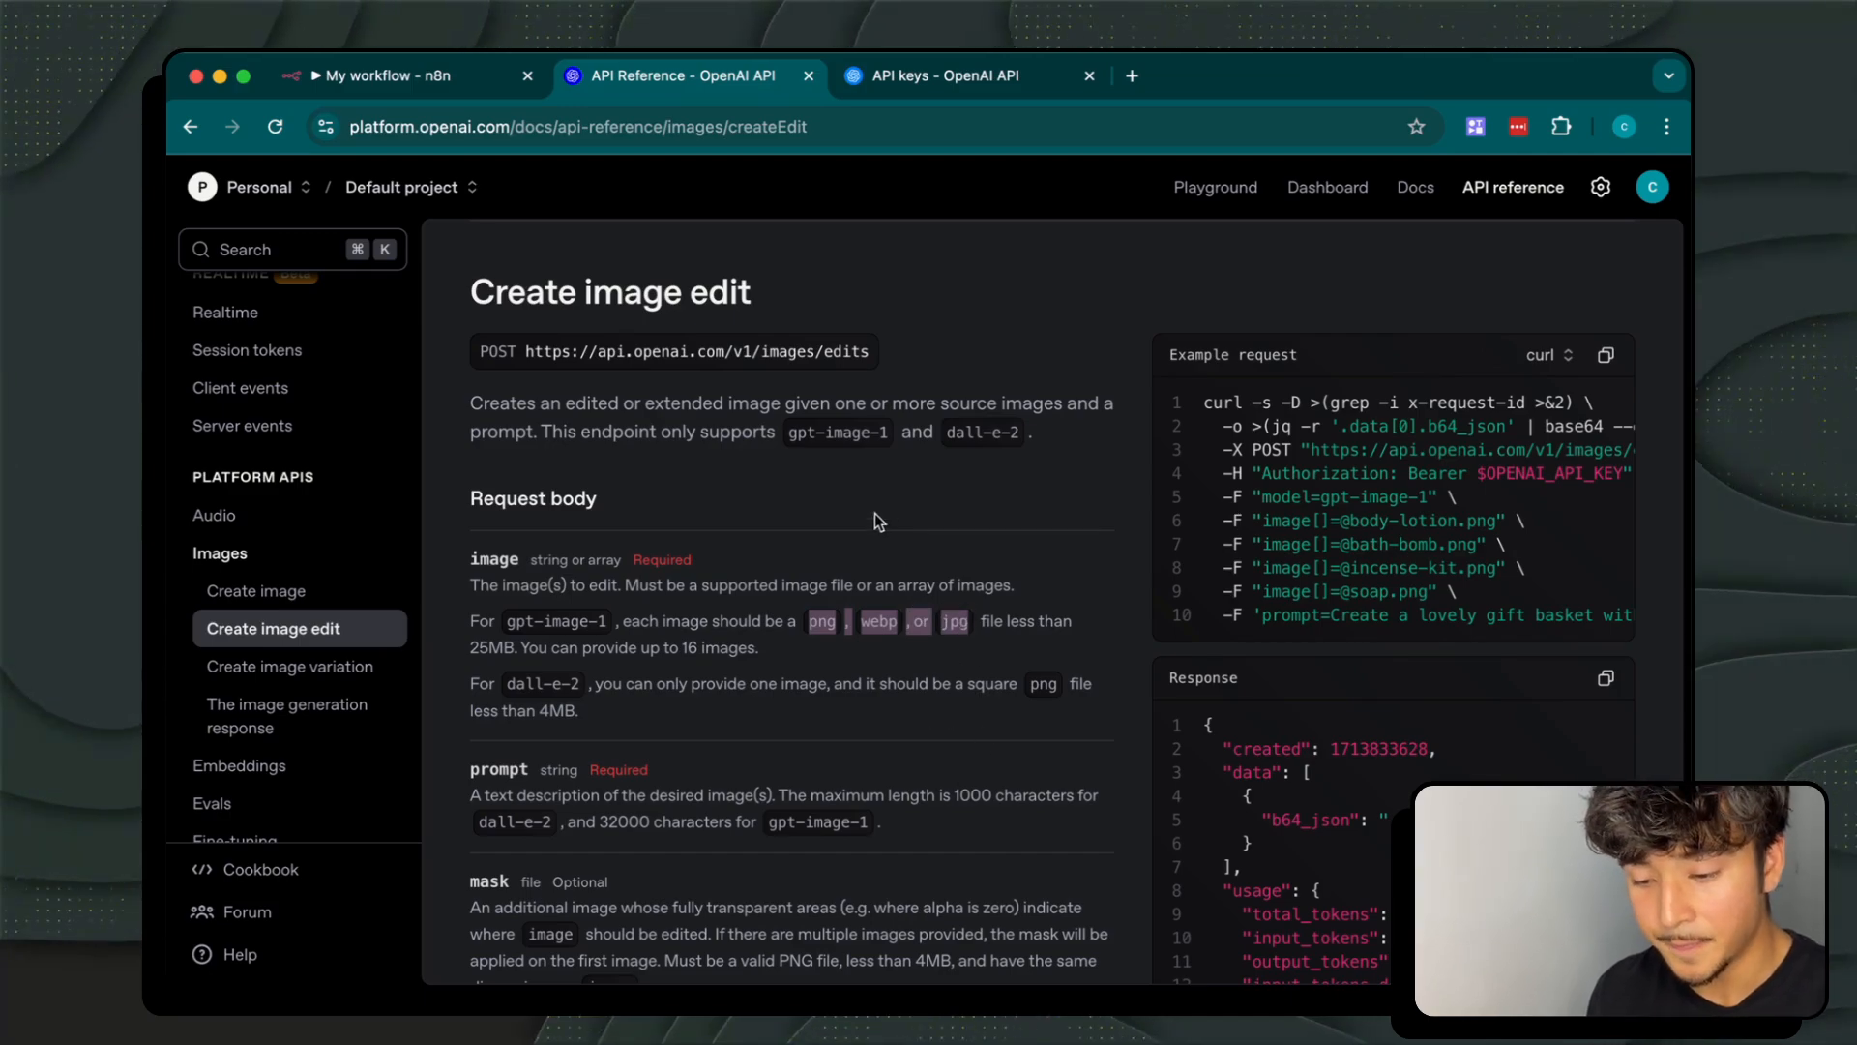
drag(471, 646, 504, 645)
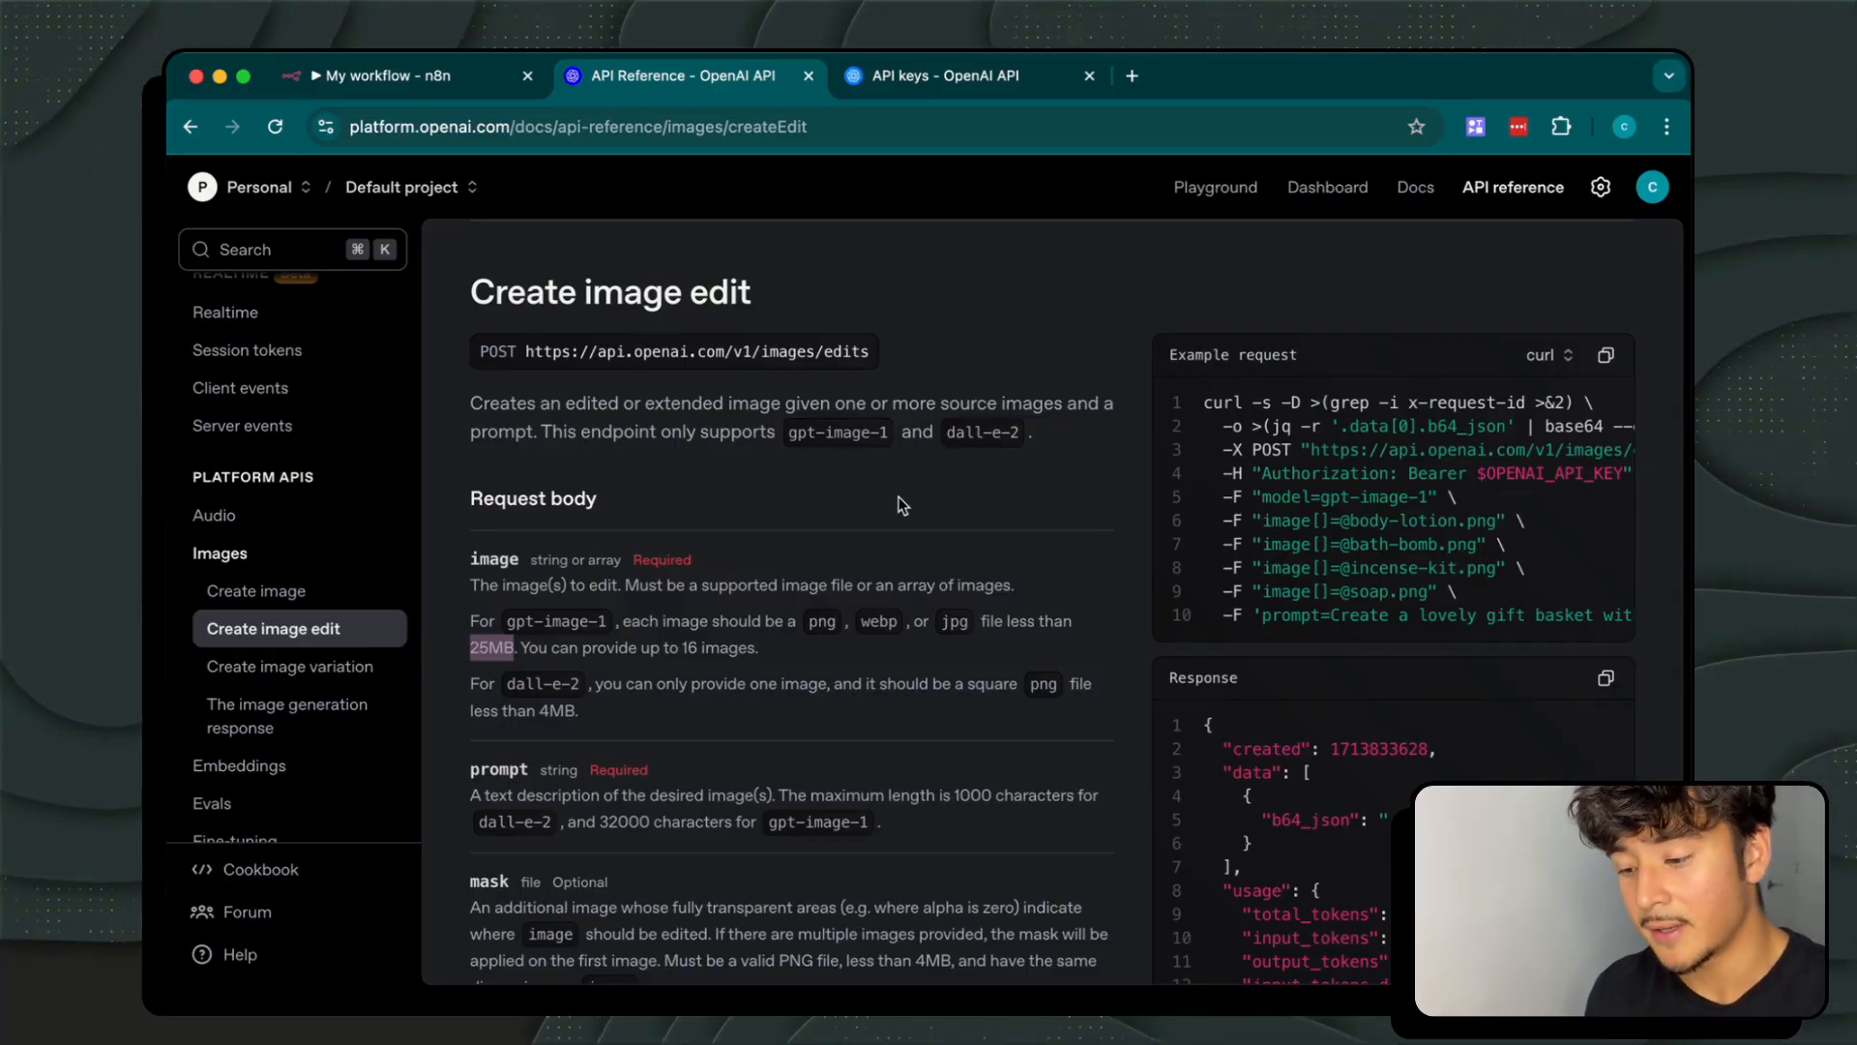
Examine the model, image[] and prompt lines of the Create image edit example request
drag(1217, 505, 1586, 644)
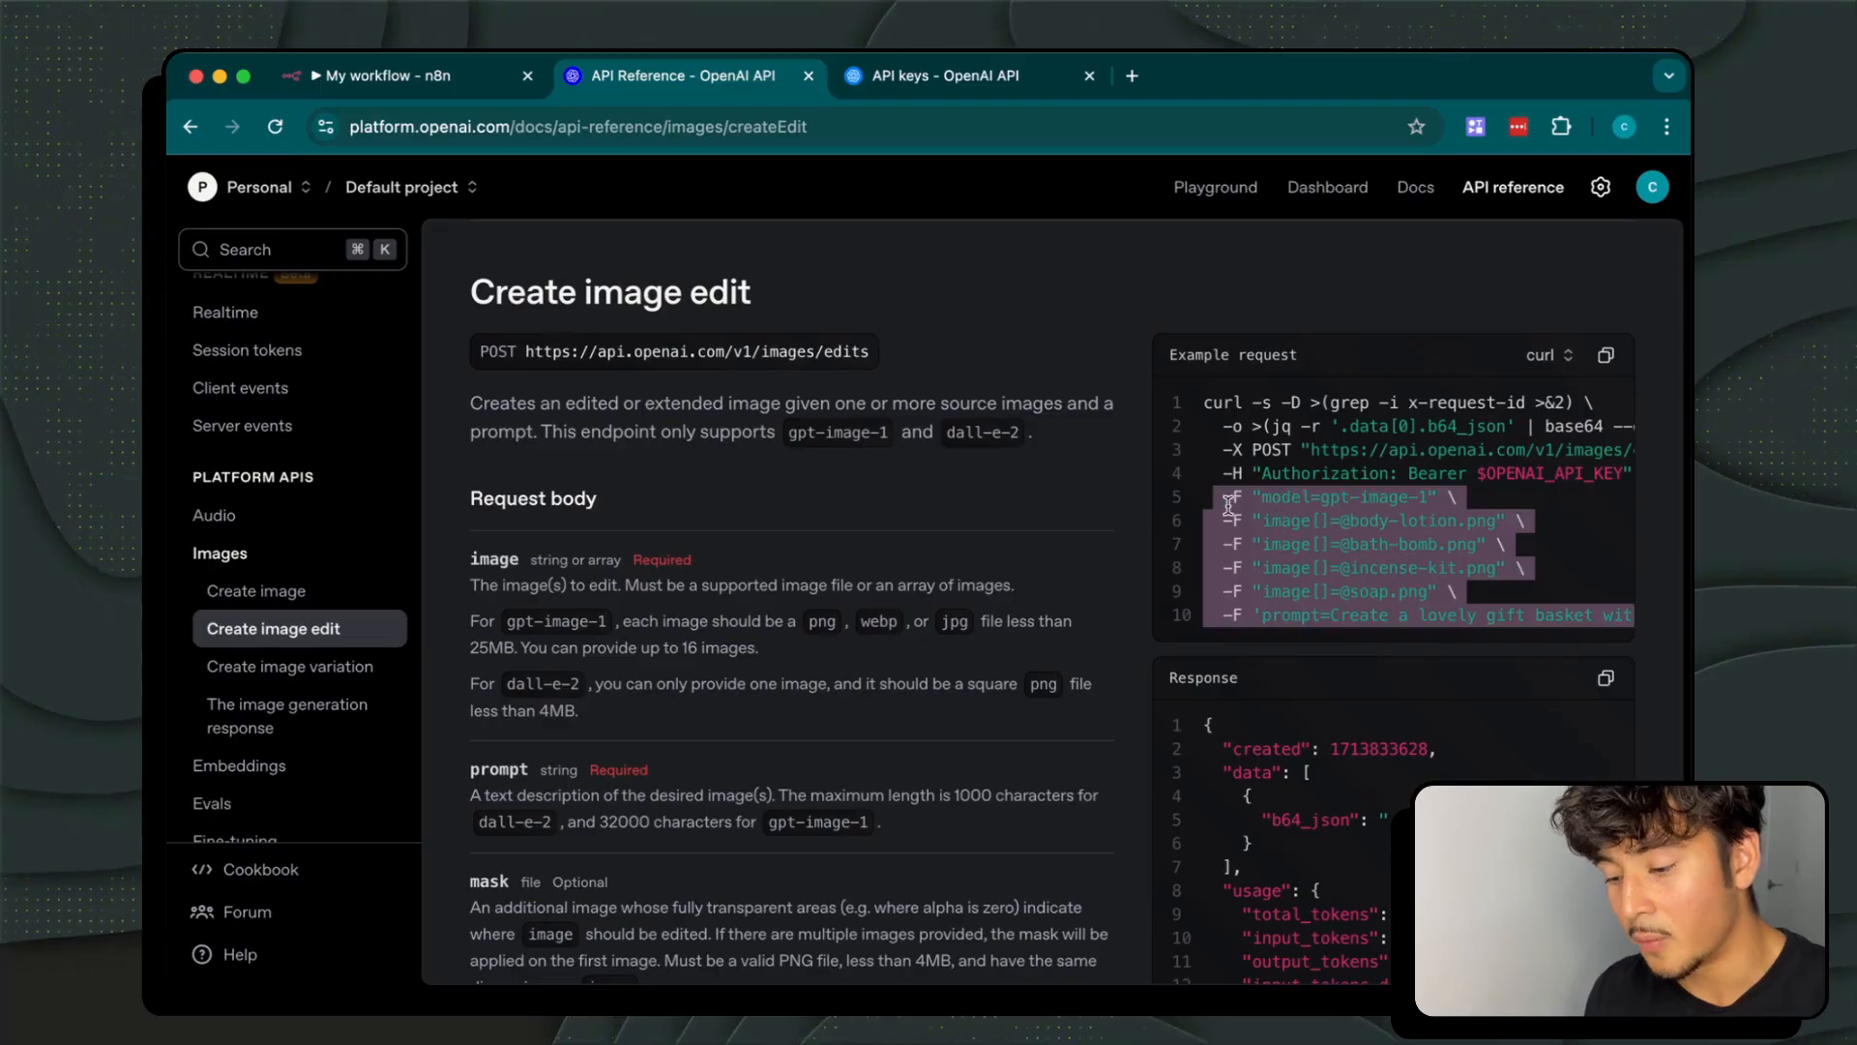
drag(1228, 505, 1436, 631)
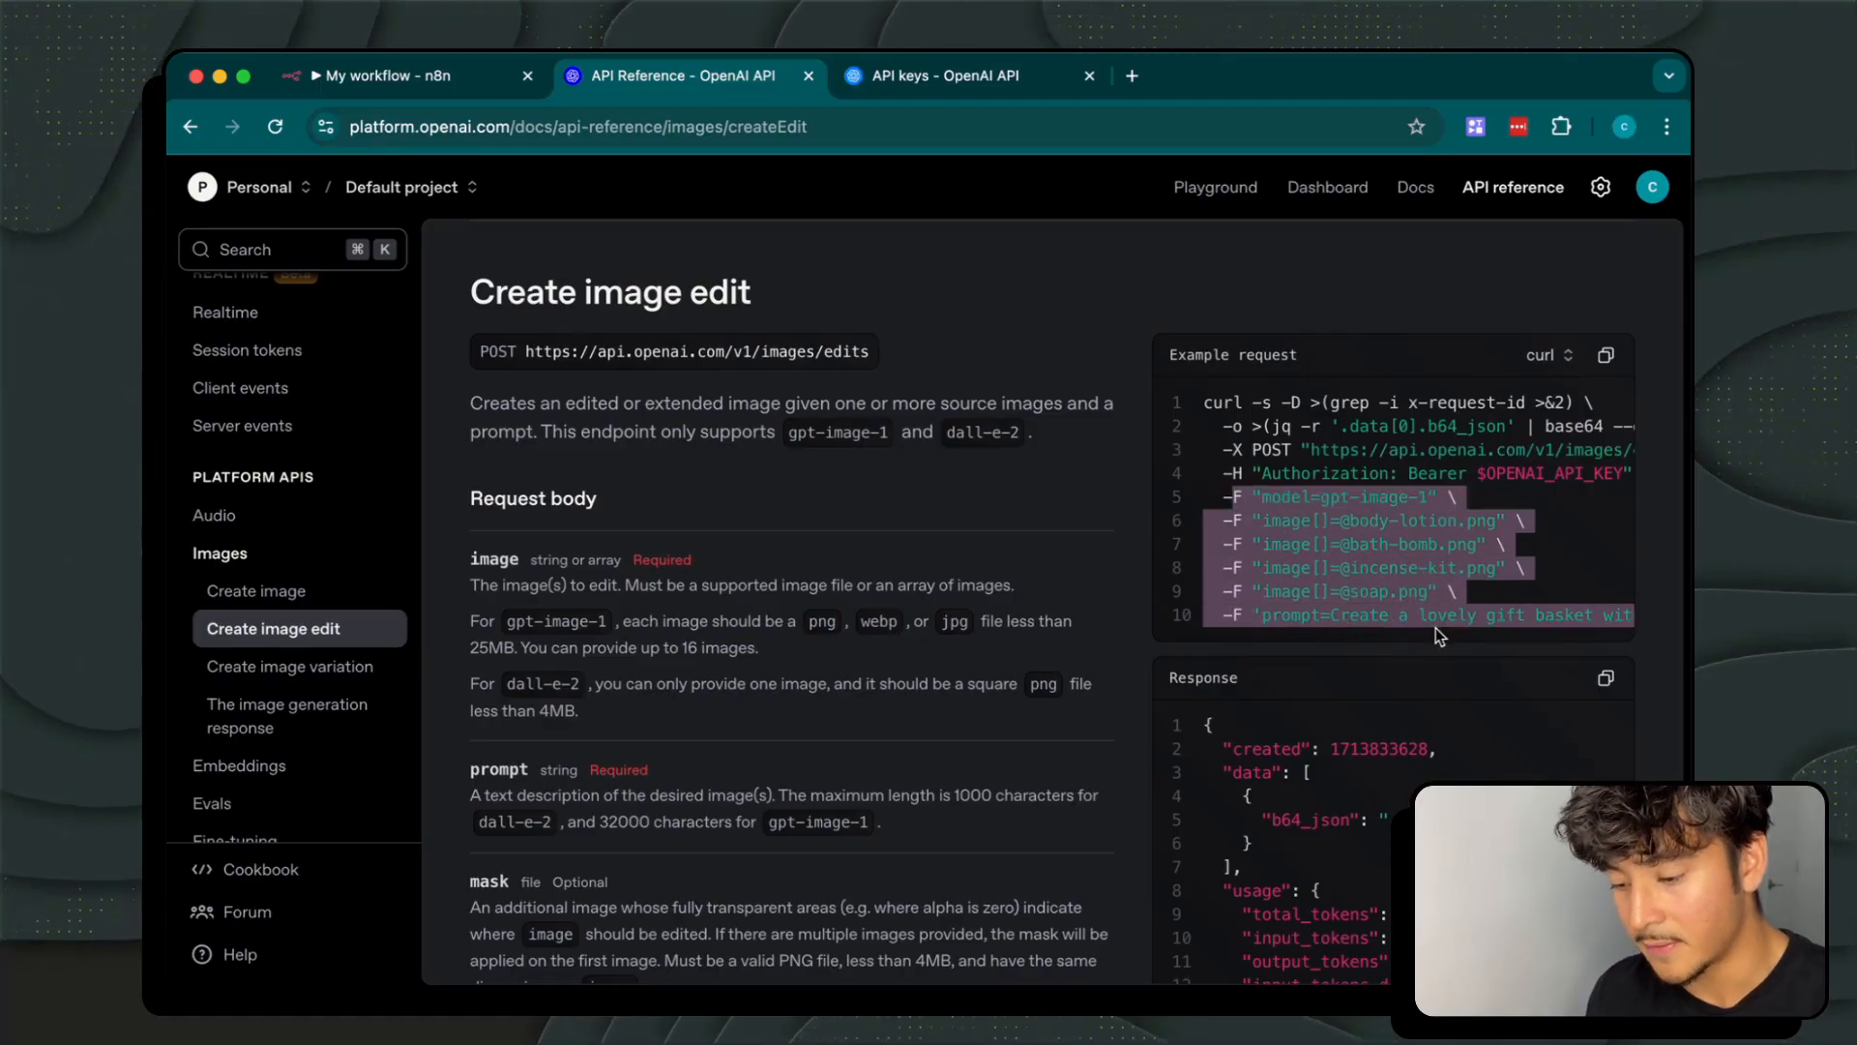
click(1055, 321)
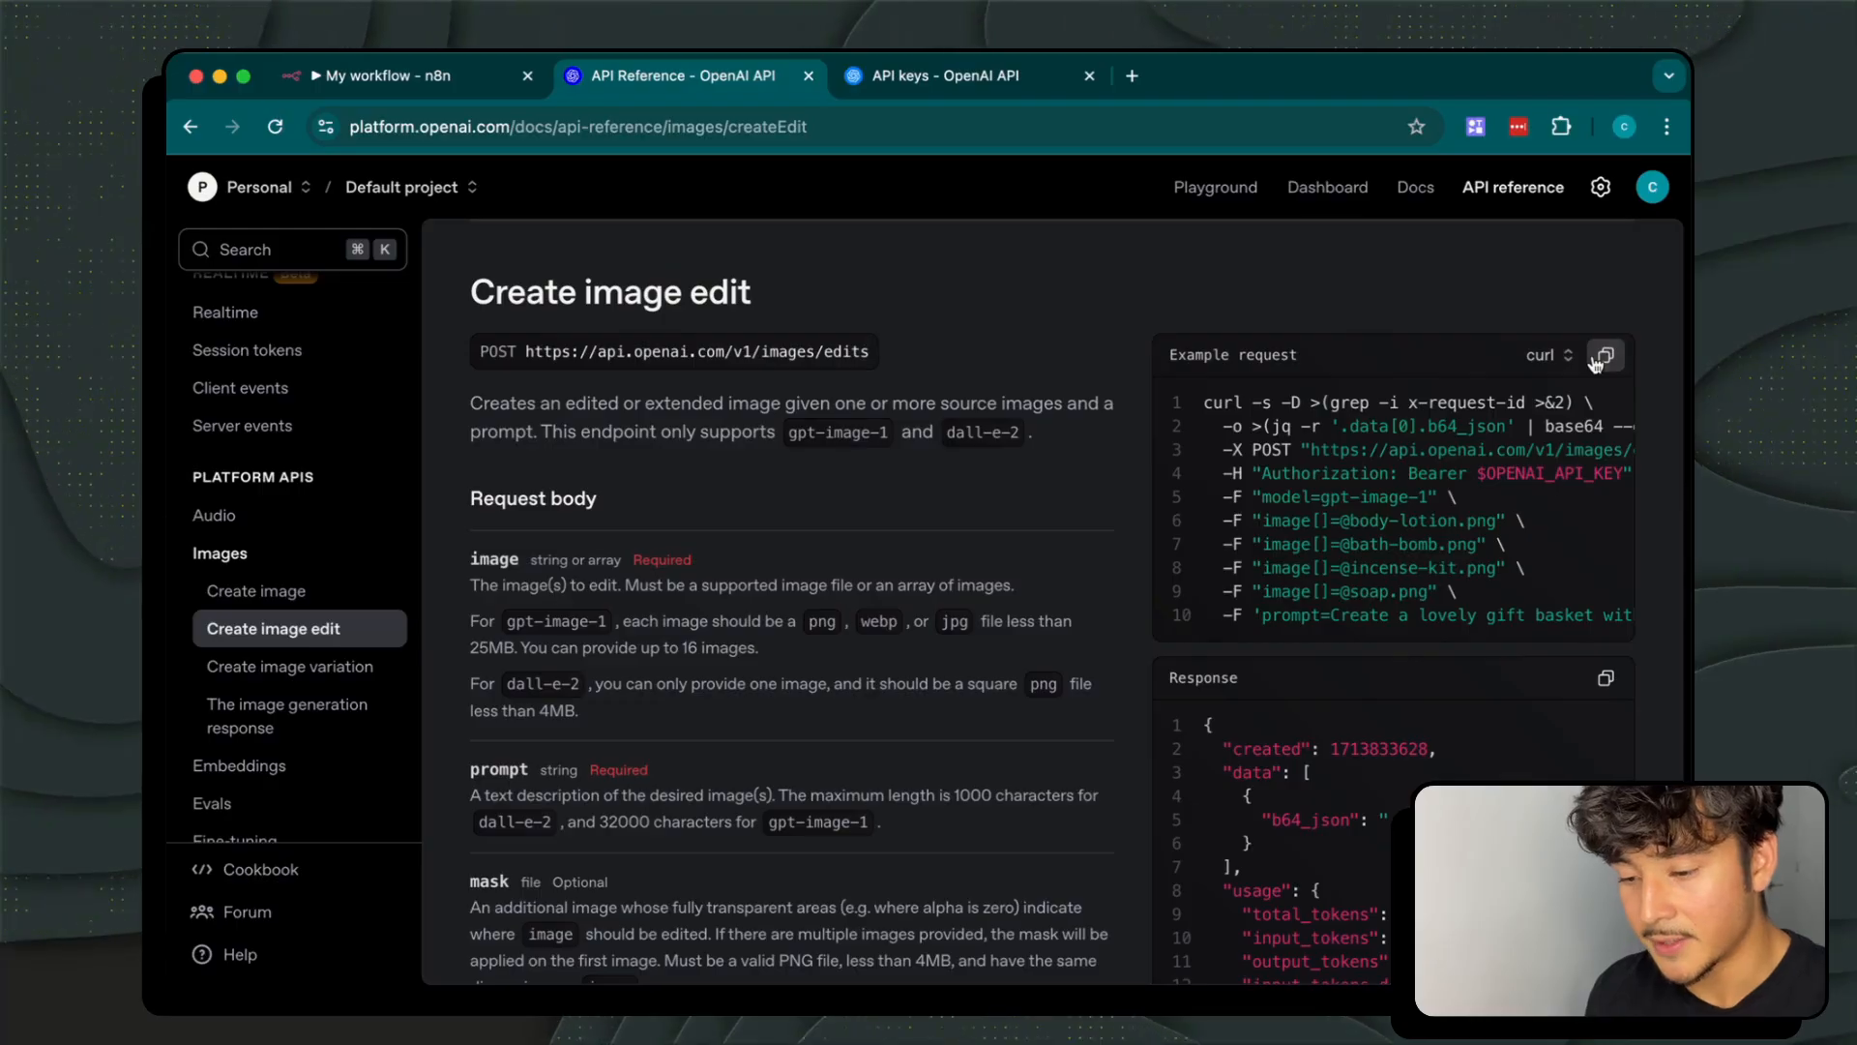
Switch to n8n, try to import the image edit example's cURL command into the HTTP Request1 node, and return to the canvas
click(356, 76)
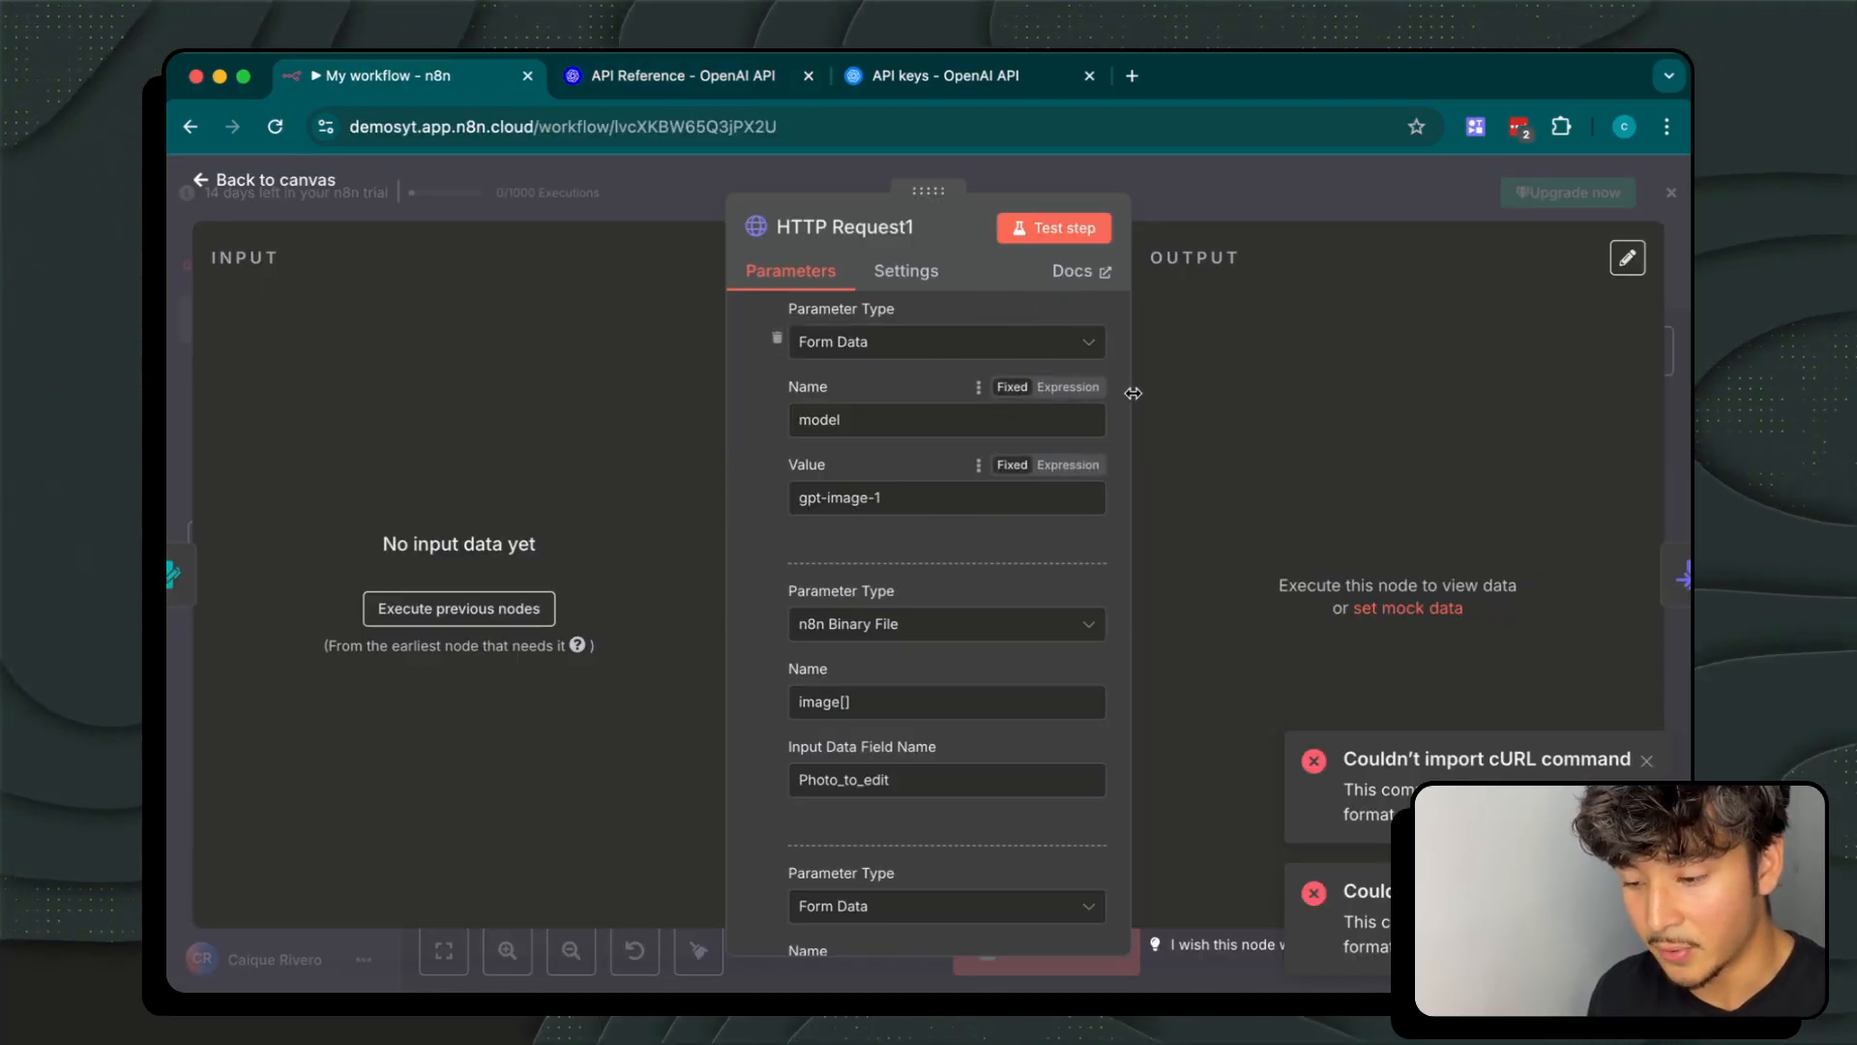
scroll(983, 406, up, 10)
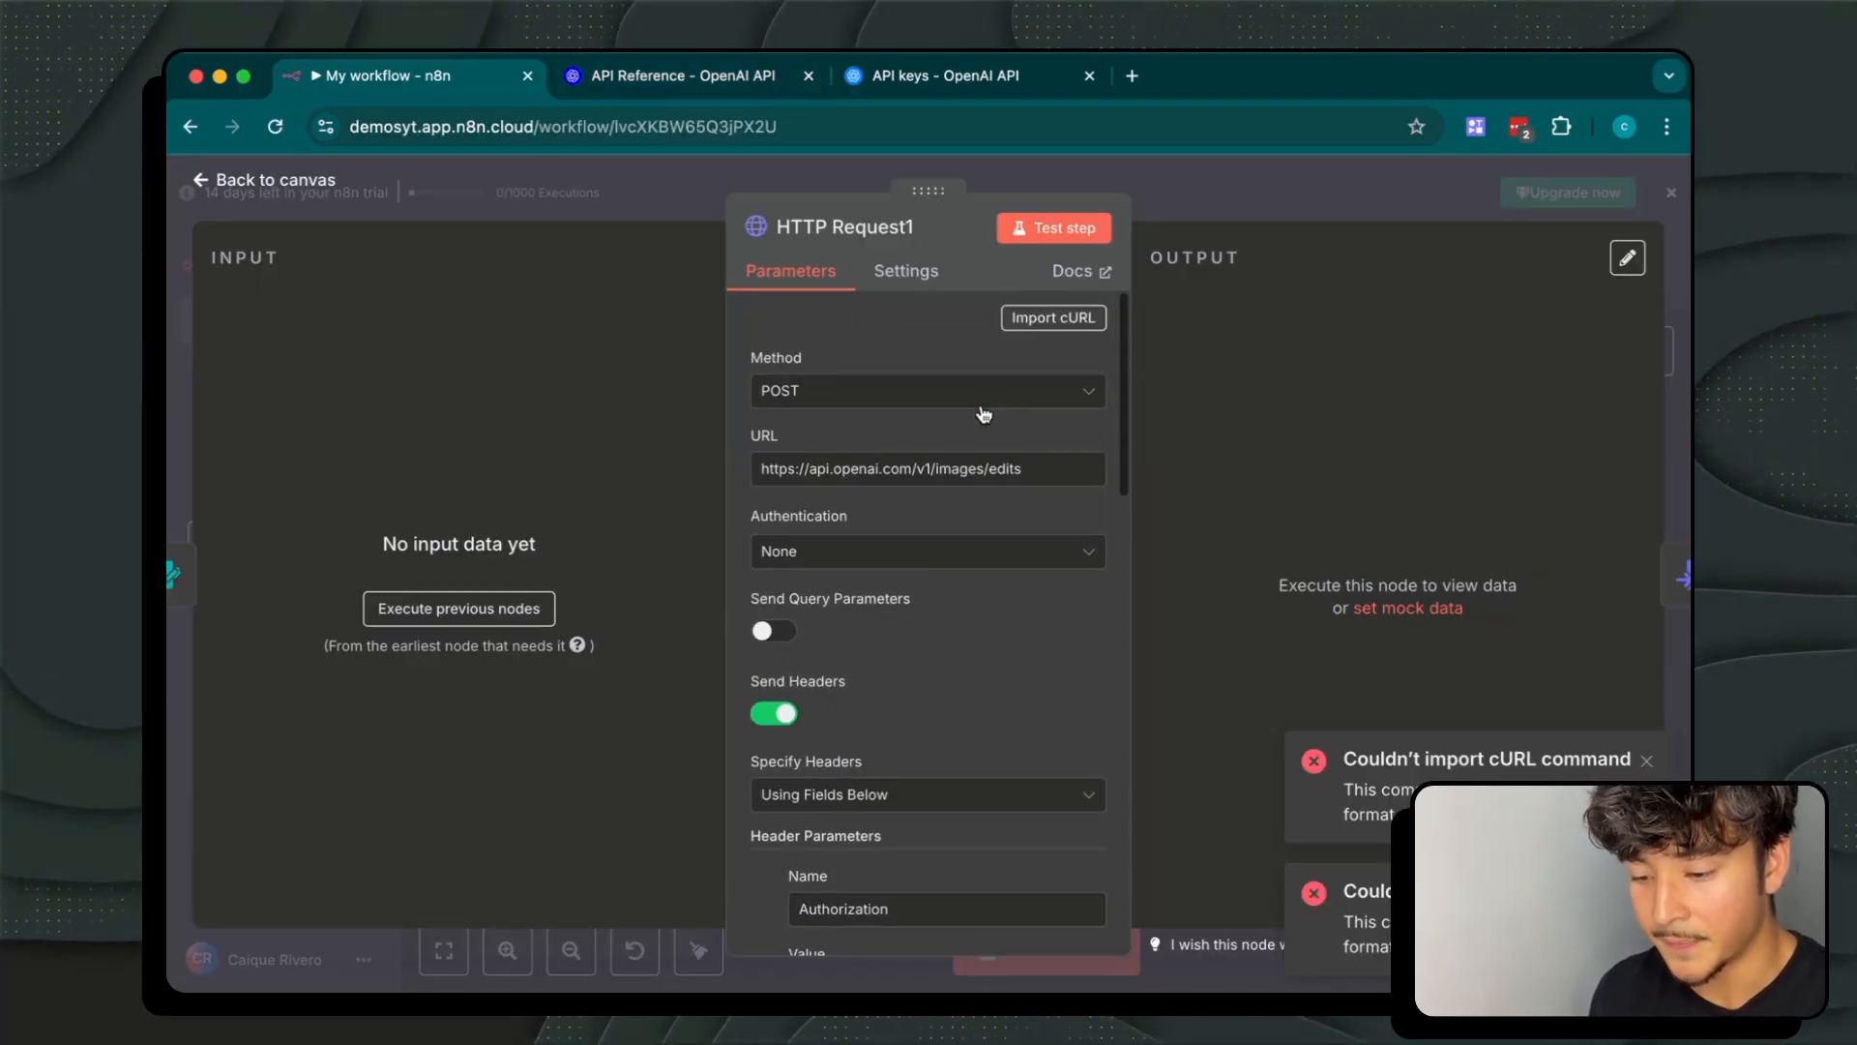
click(1023, 317)
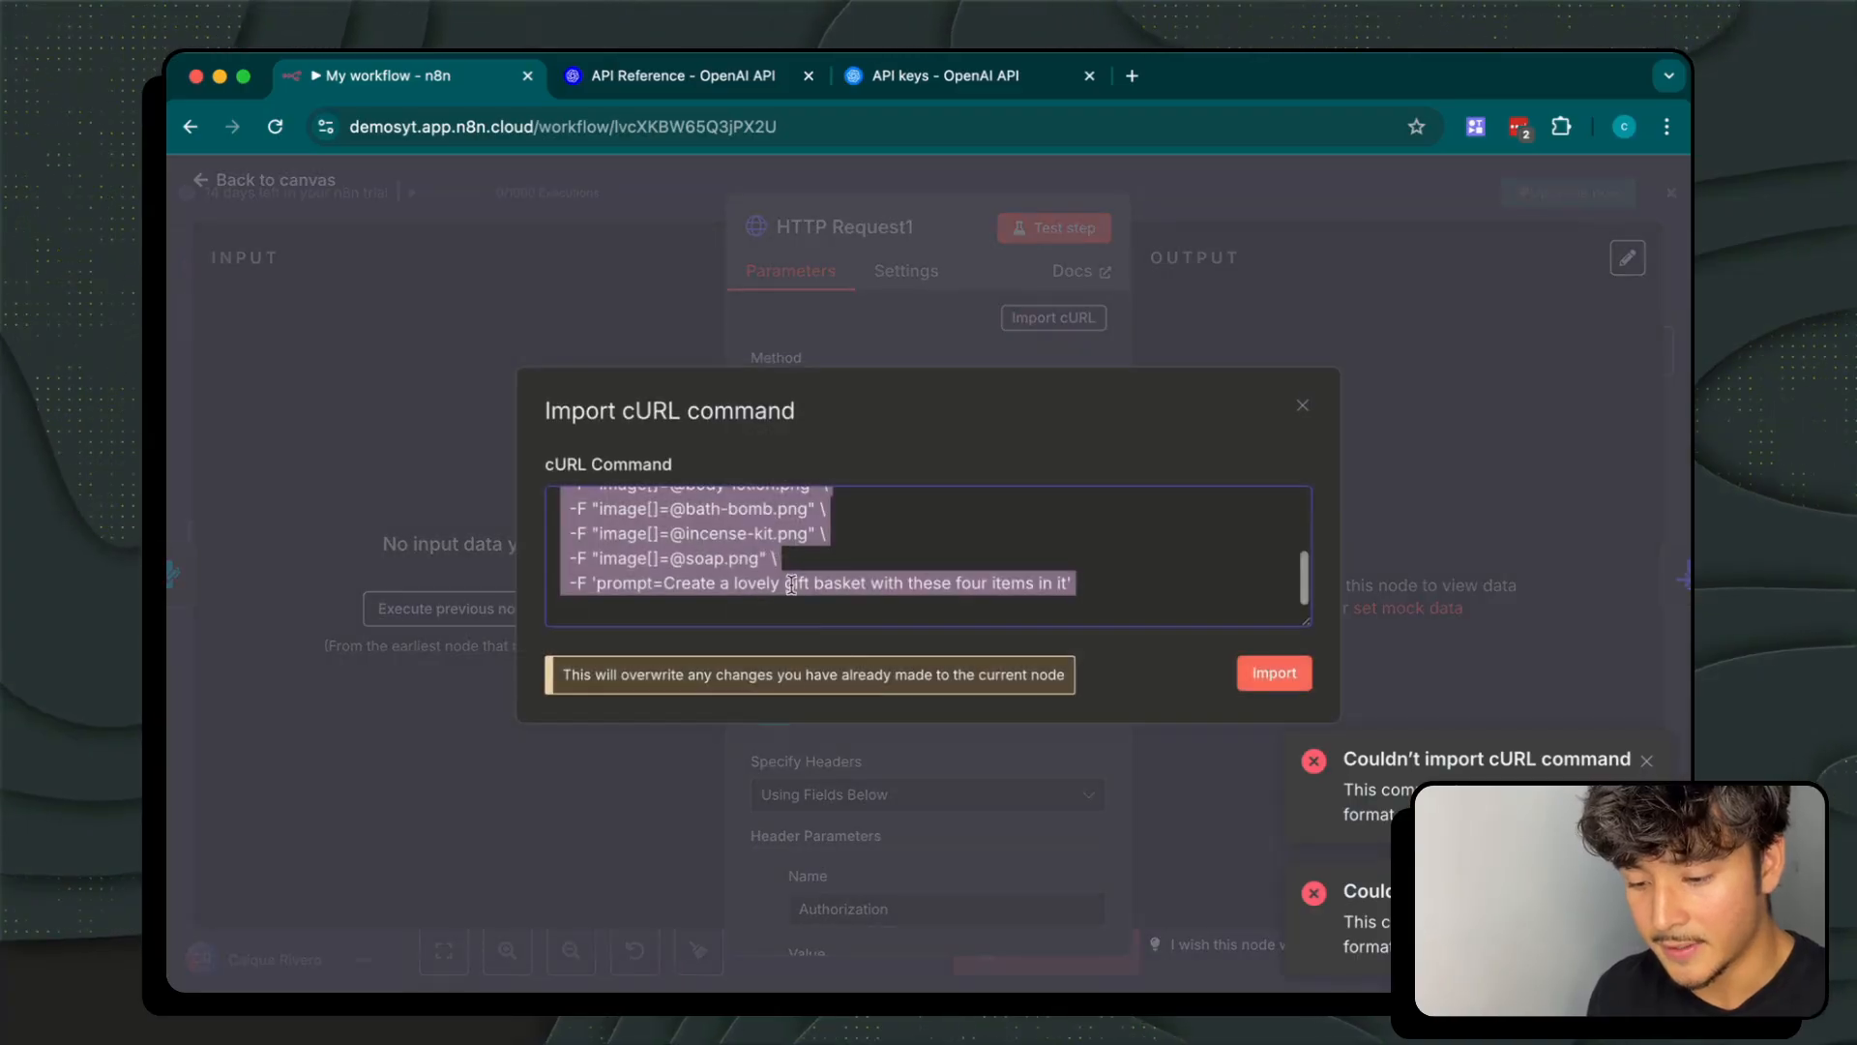
click(1302, 662)
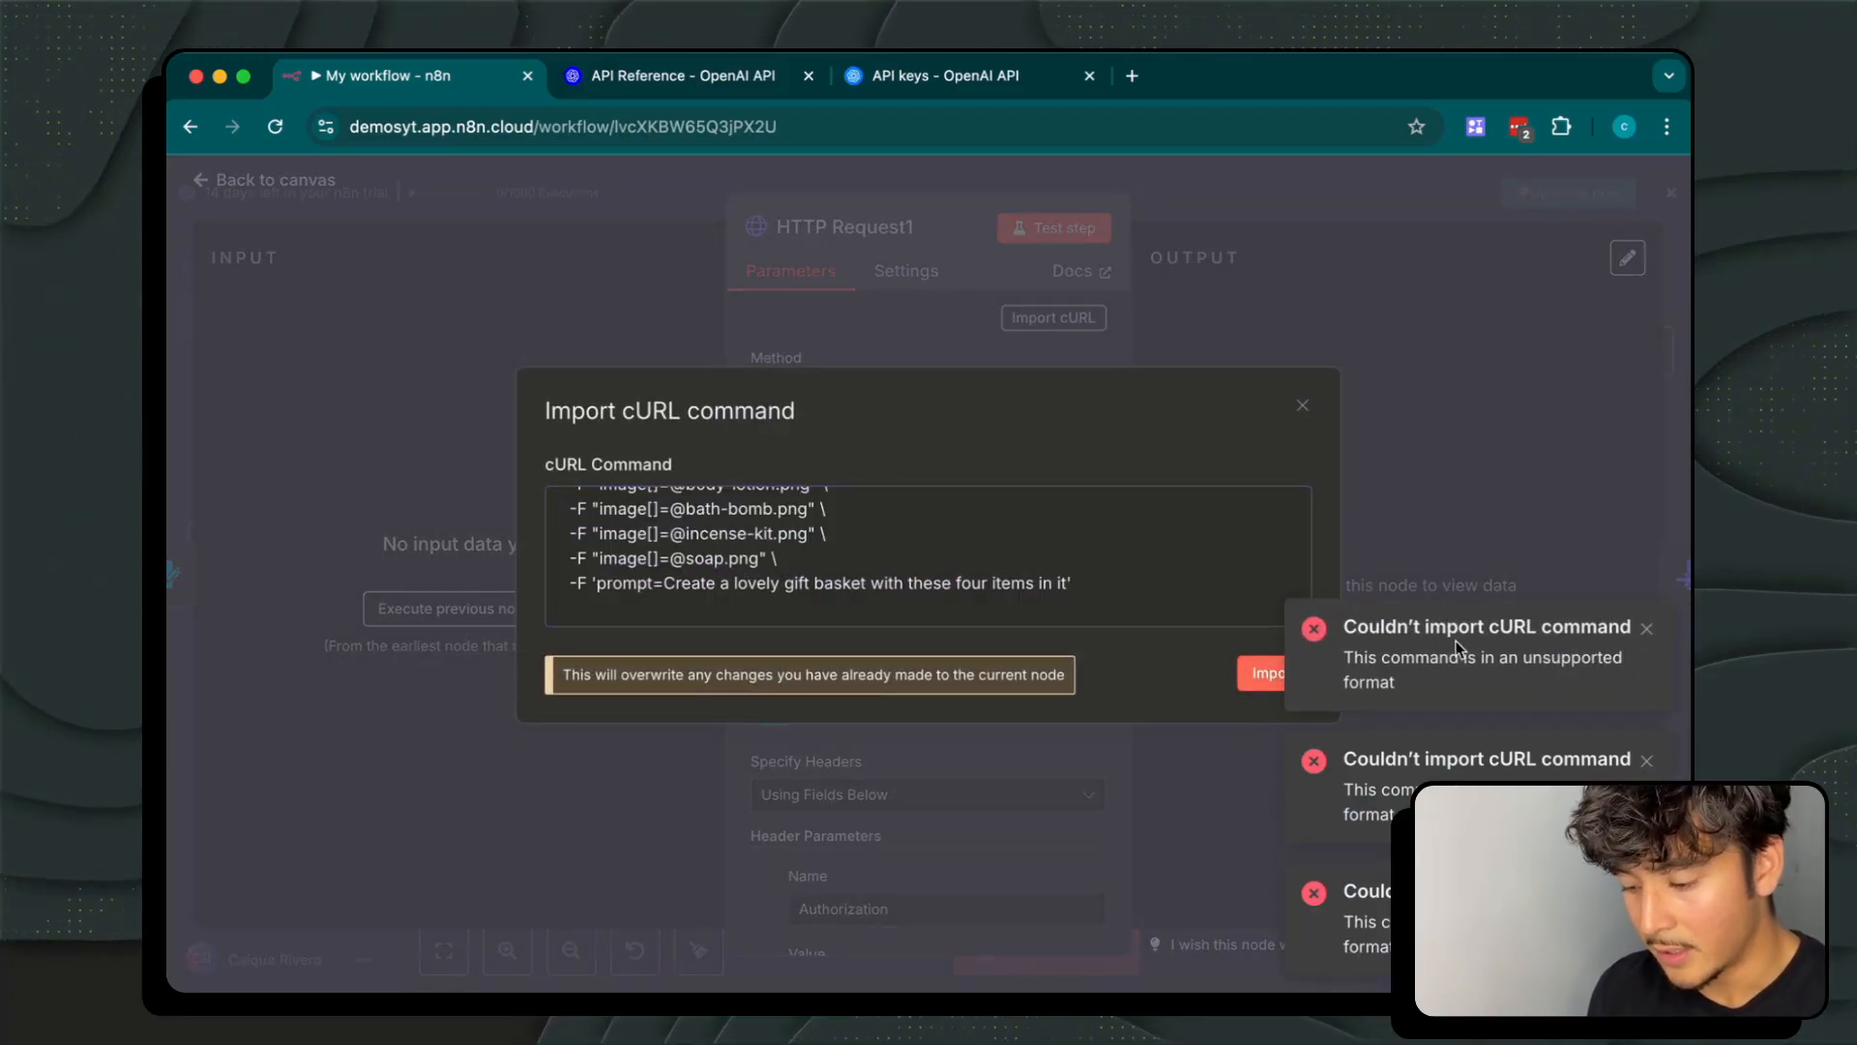
drag(1337, 620, 1446, 744)
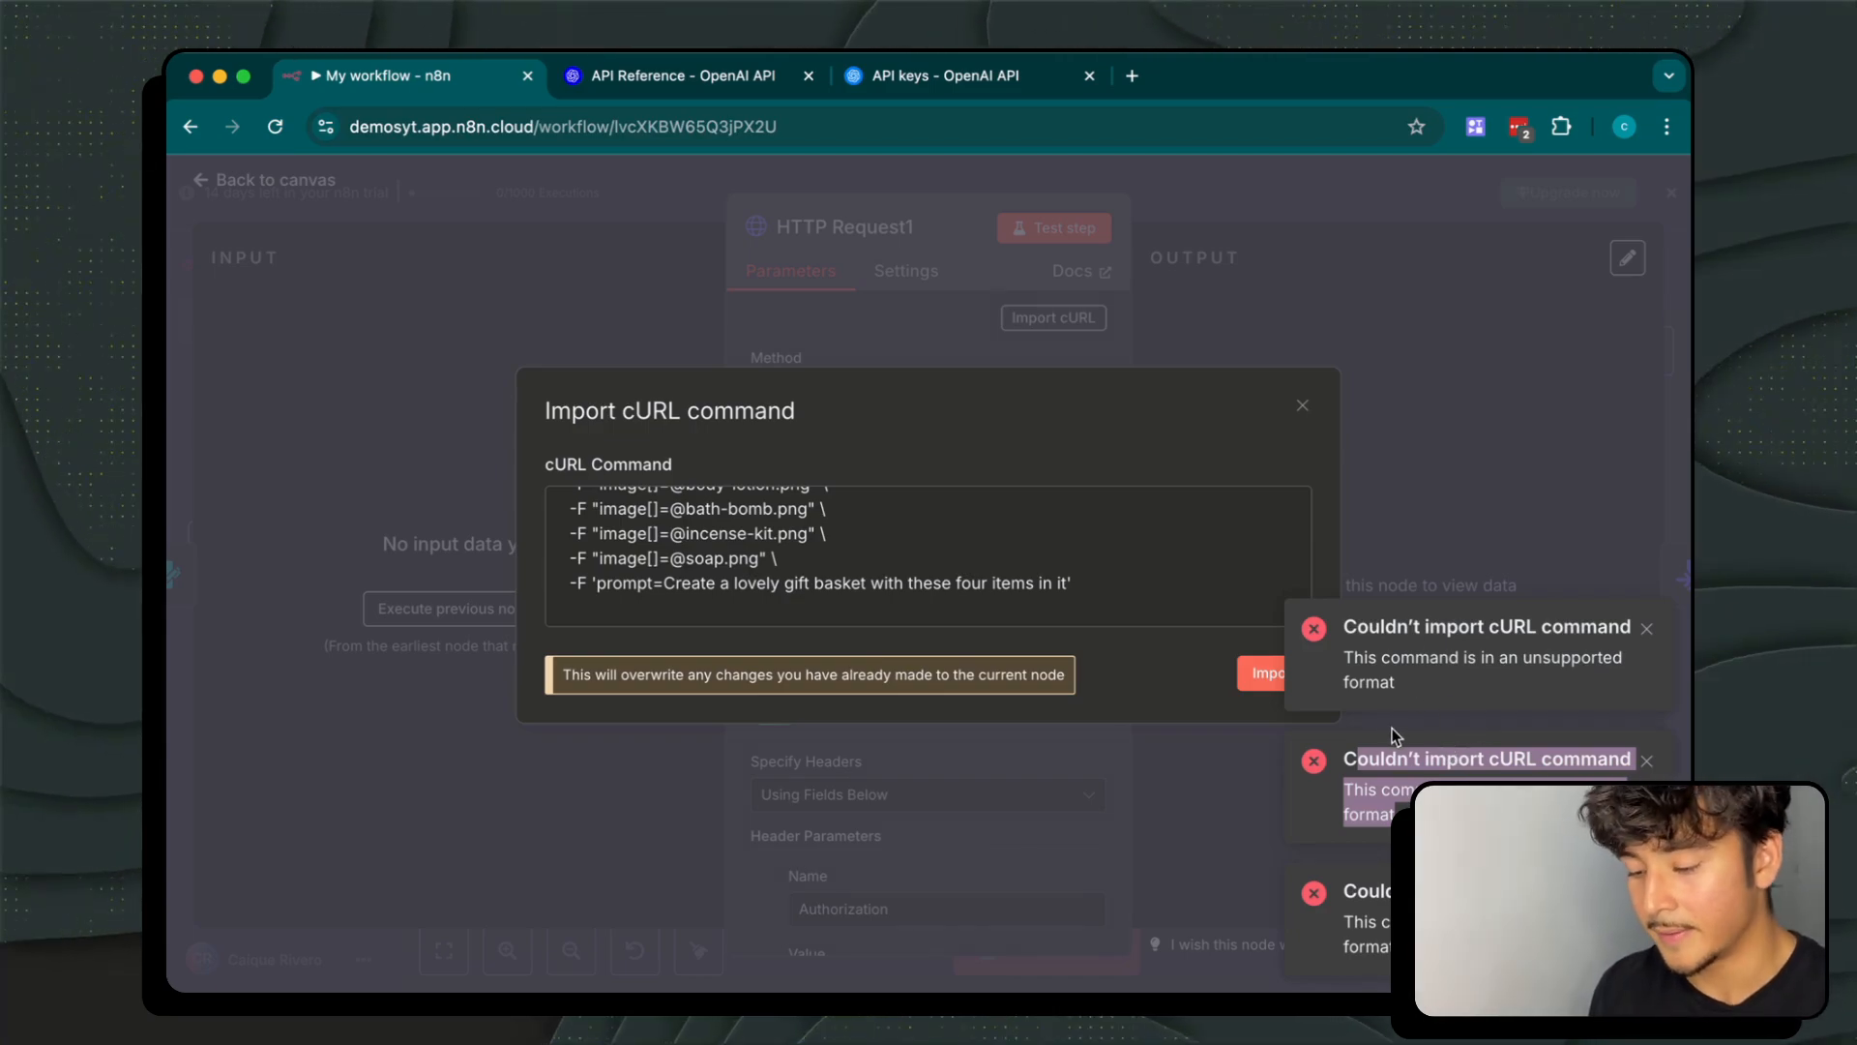
click(1272, 437)
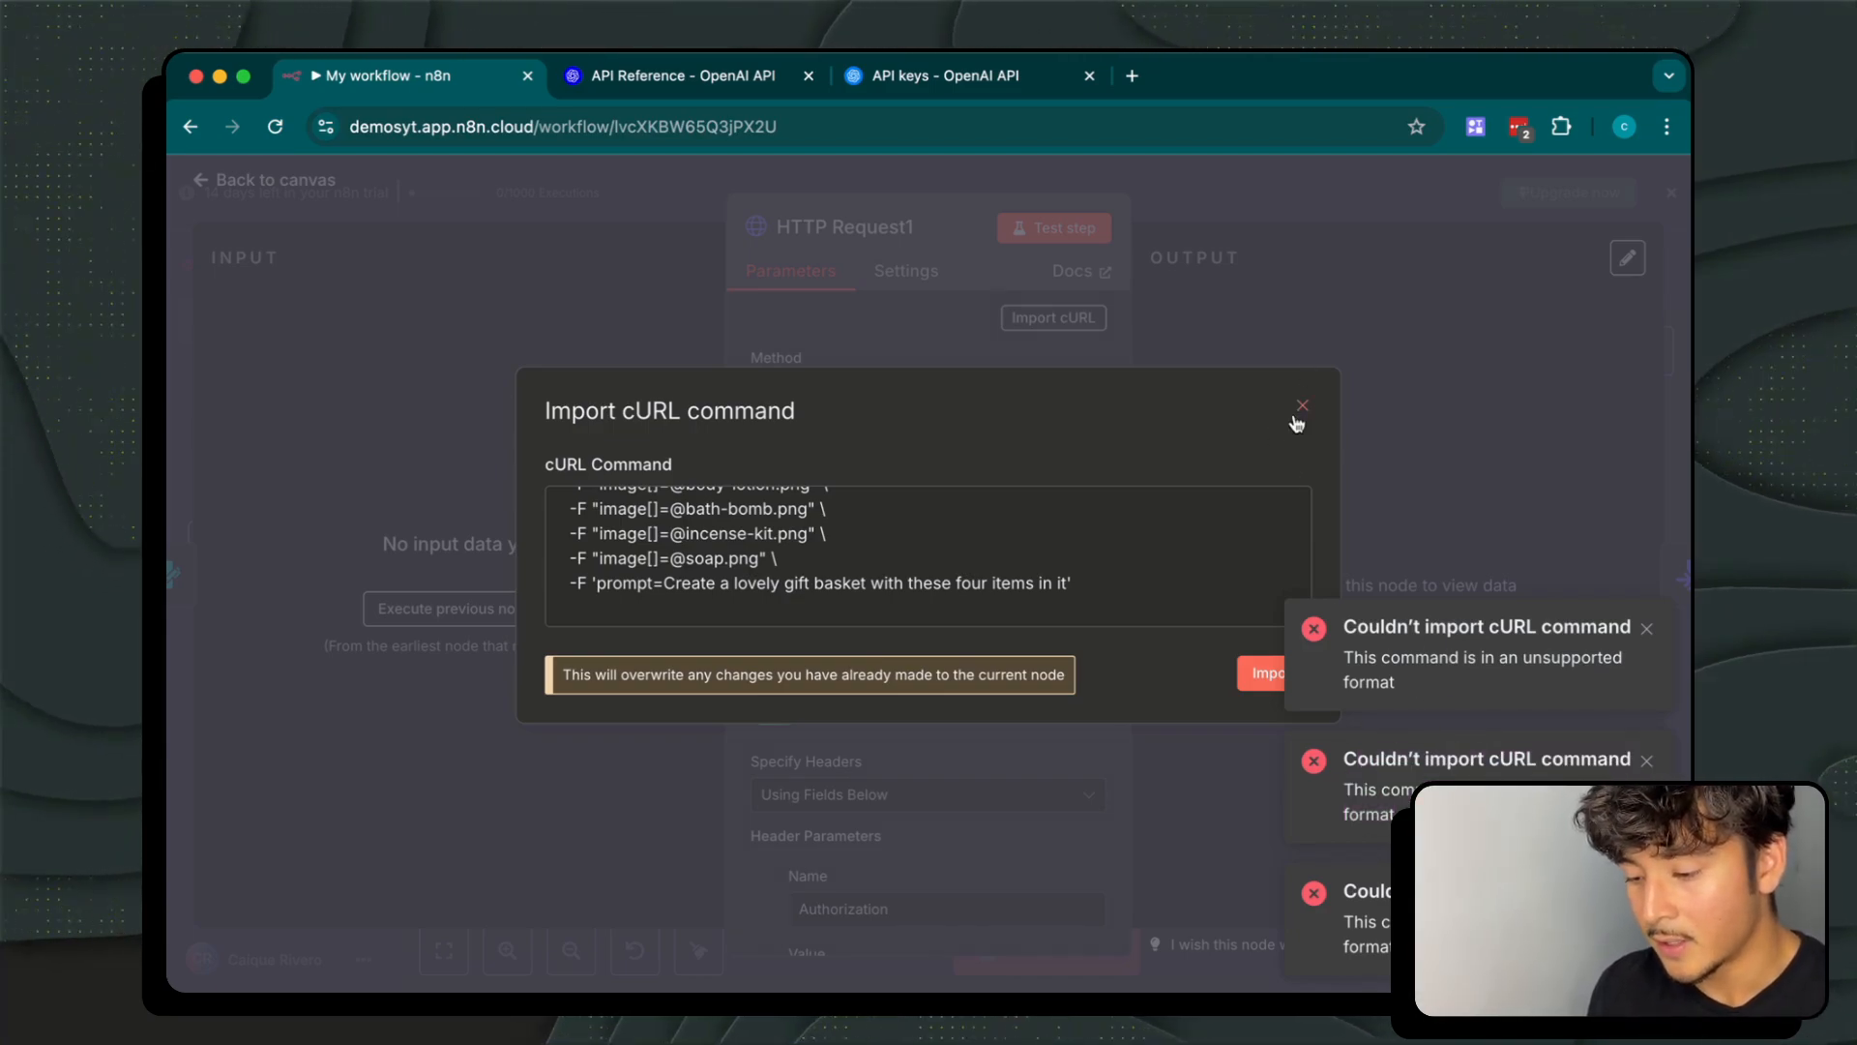
click(1646, 628)
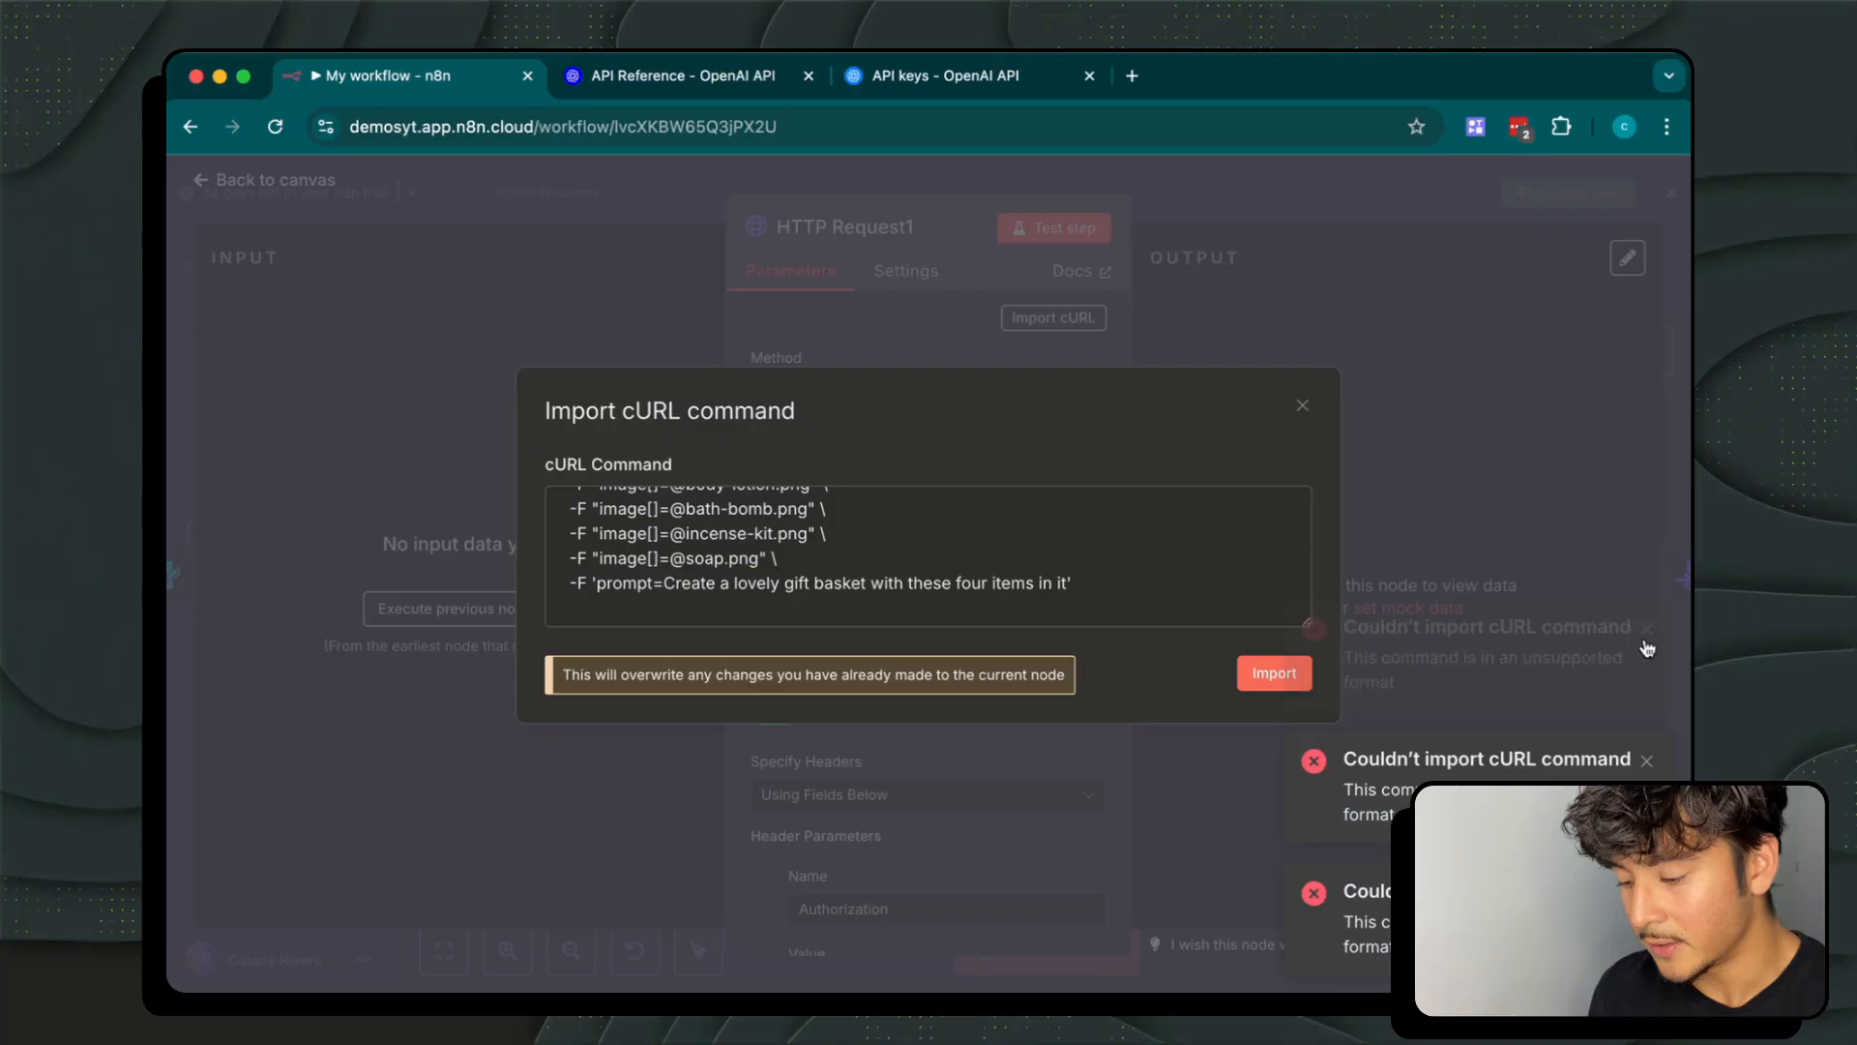
click(1646, 762)
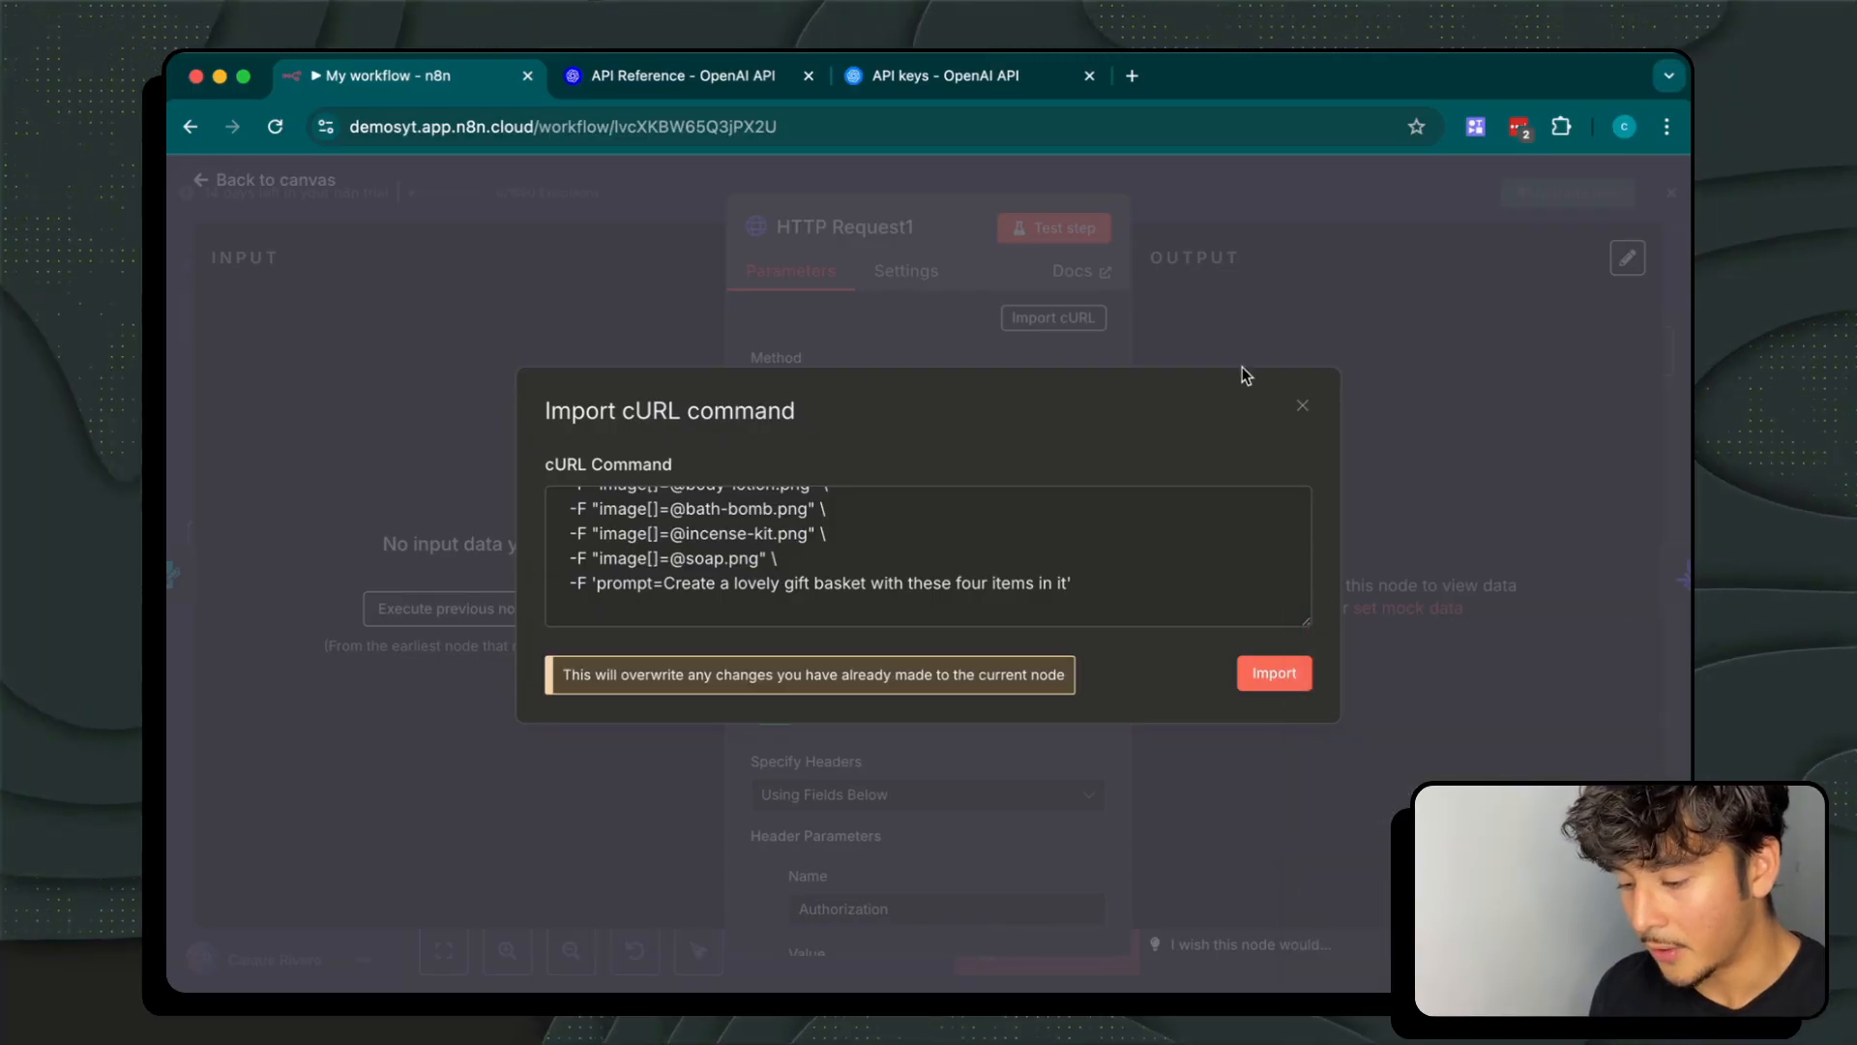
click(1302, 405)
click(1194, 184)
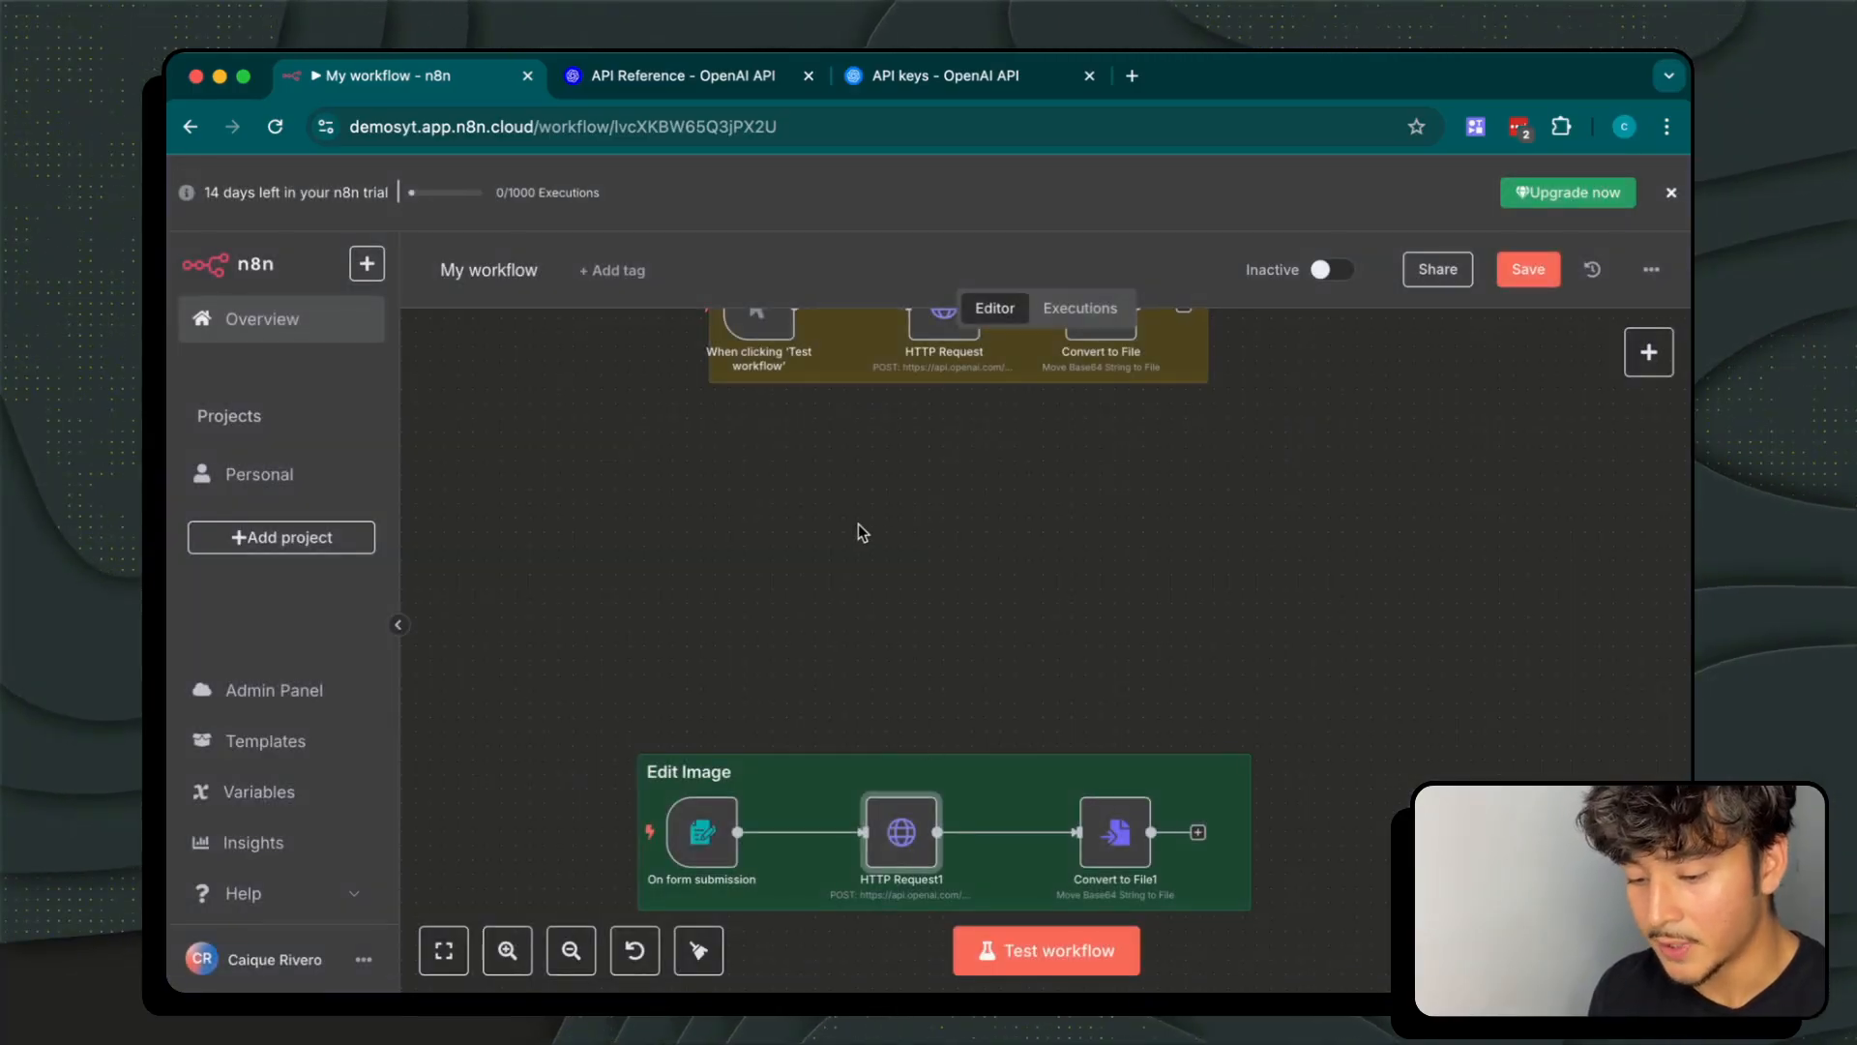
Open the On form submission node in the Edit Image flow and review its form title and description
scroll(858, 532, up, 3)
scroll(858, 532, down, 4)
scroll(858, 532, left, 2)
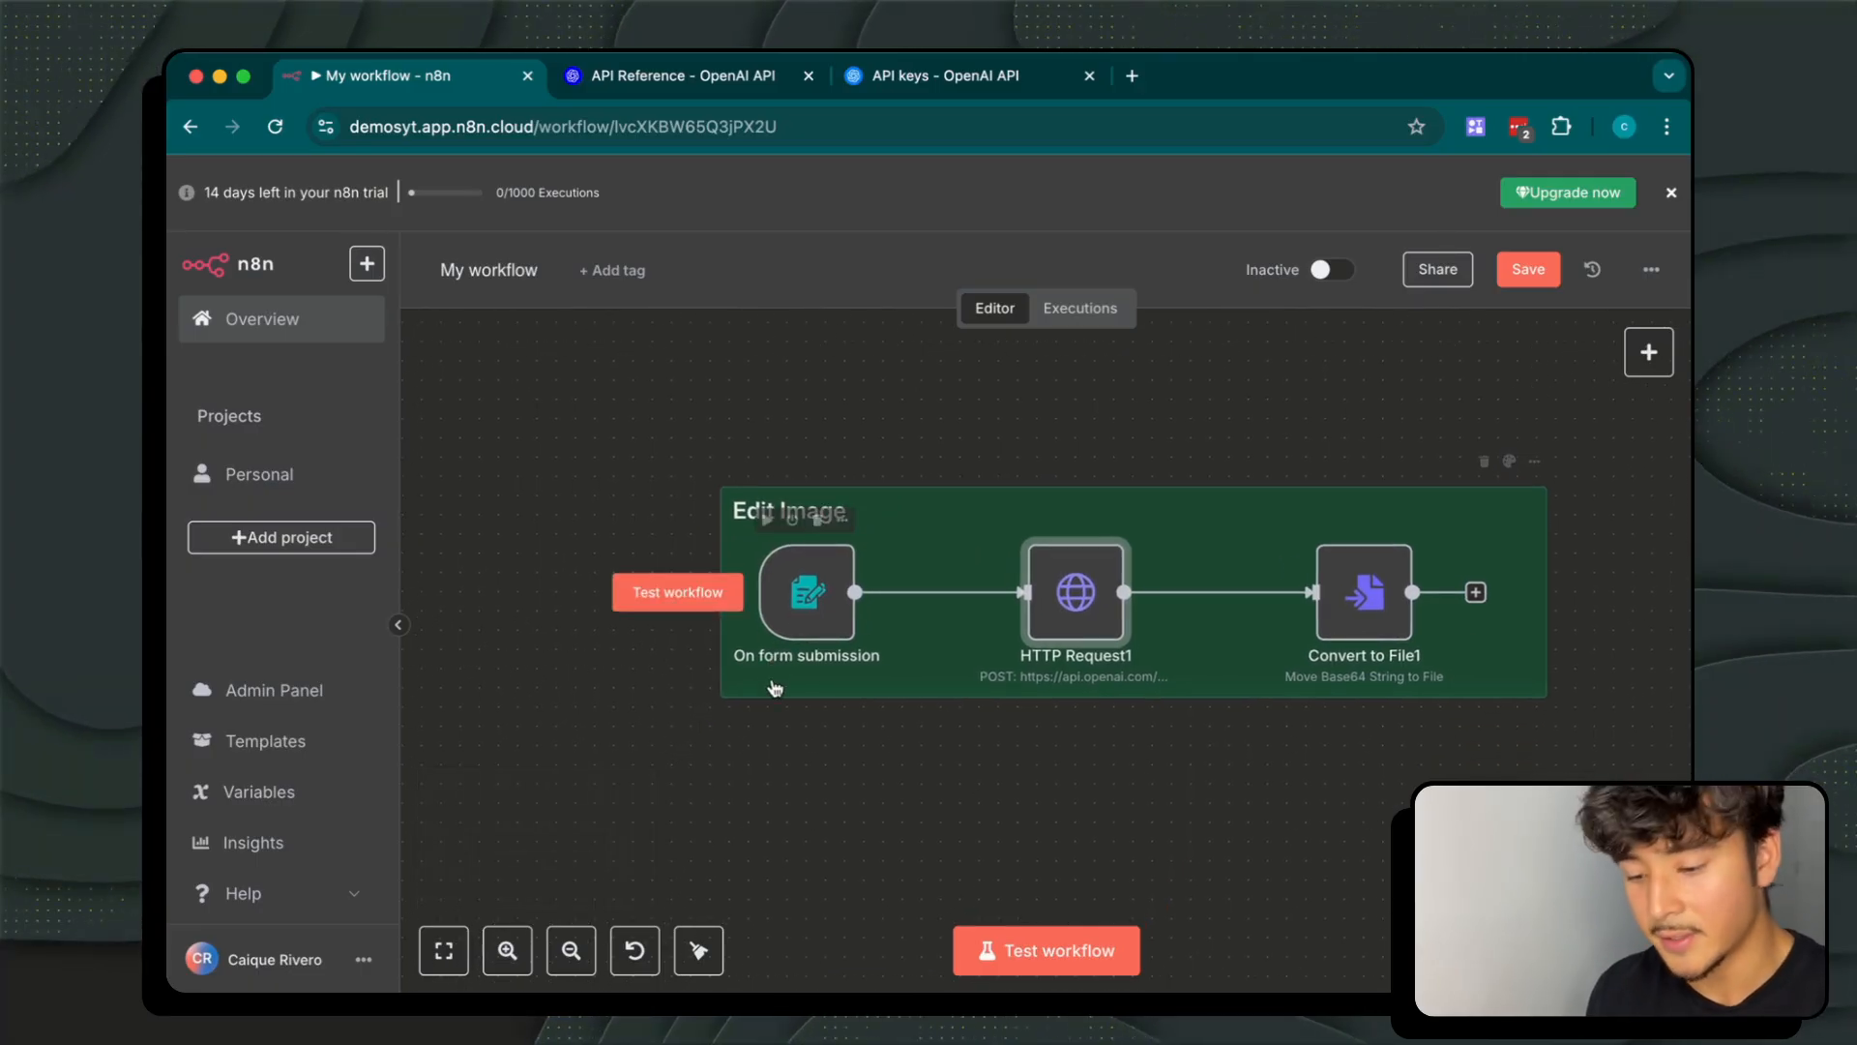
double_click(800, 605)
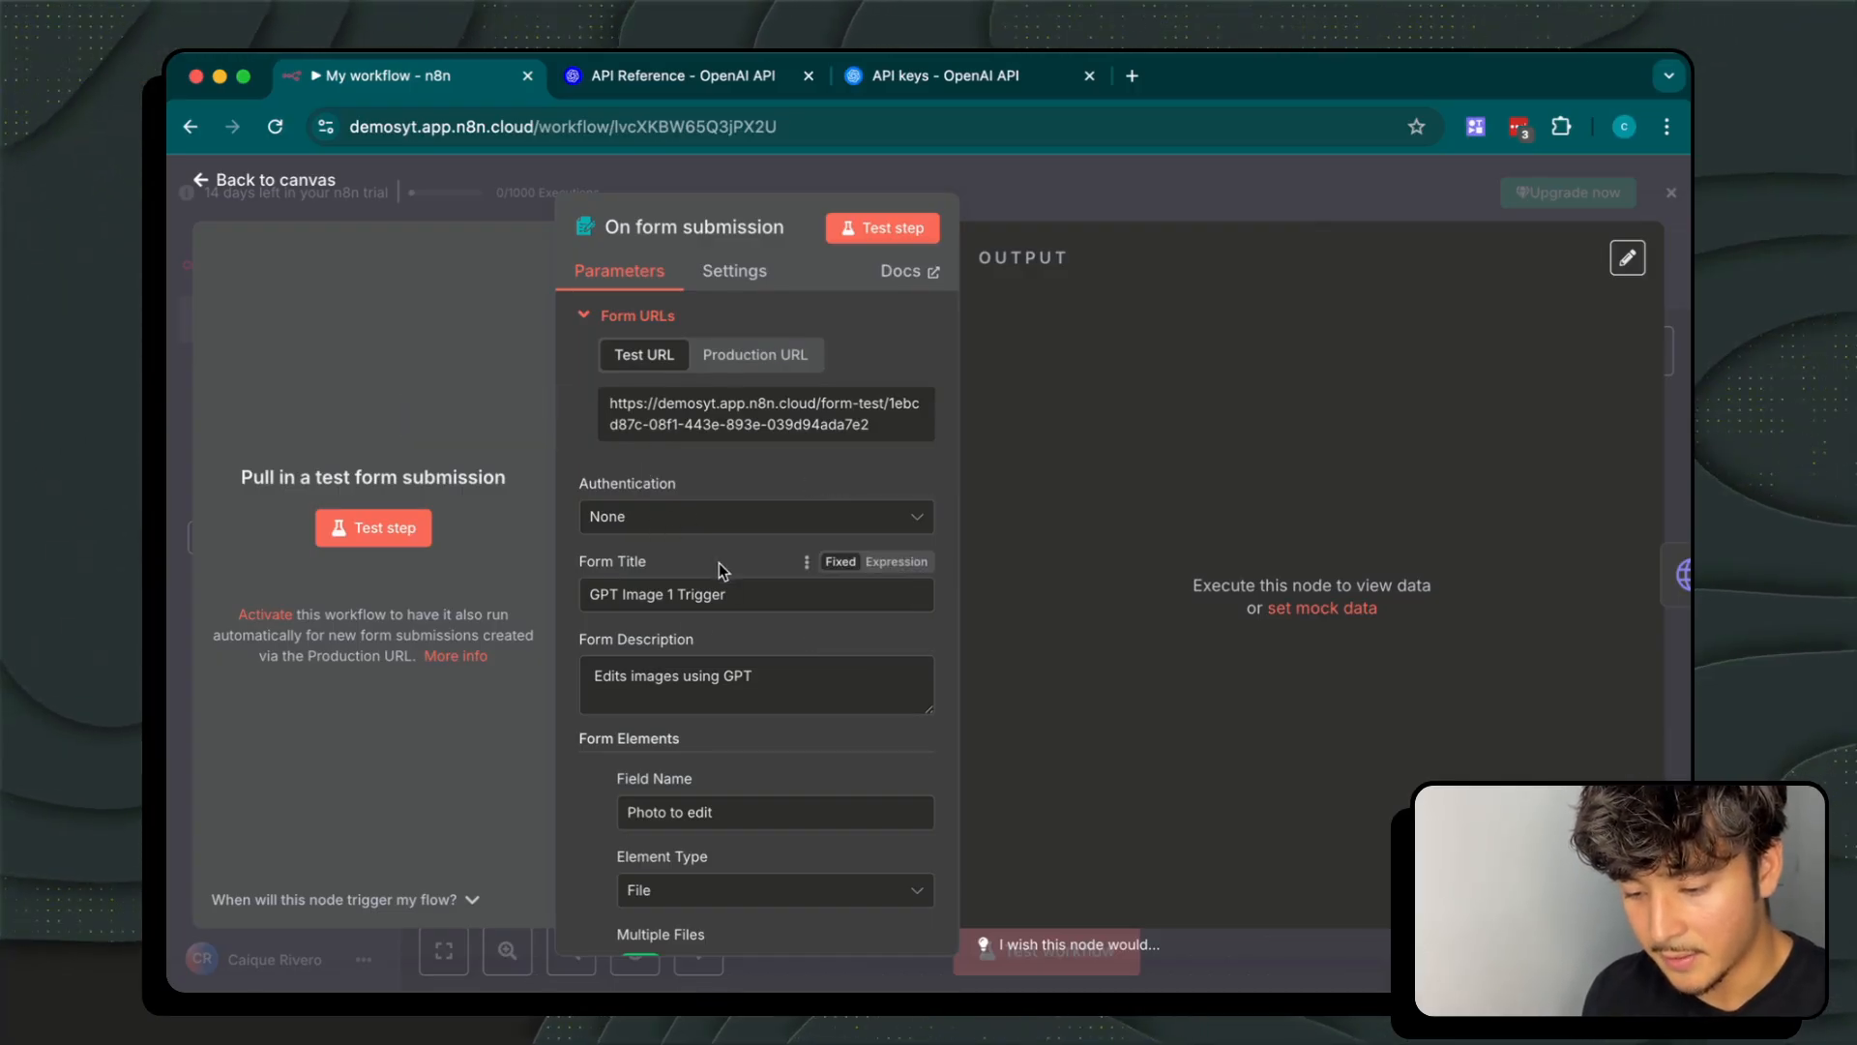
drag(753, 600, 580, 601)
scroll(744, 631, down, 2)
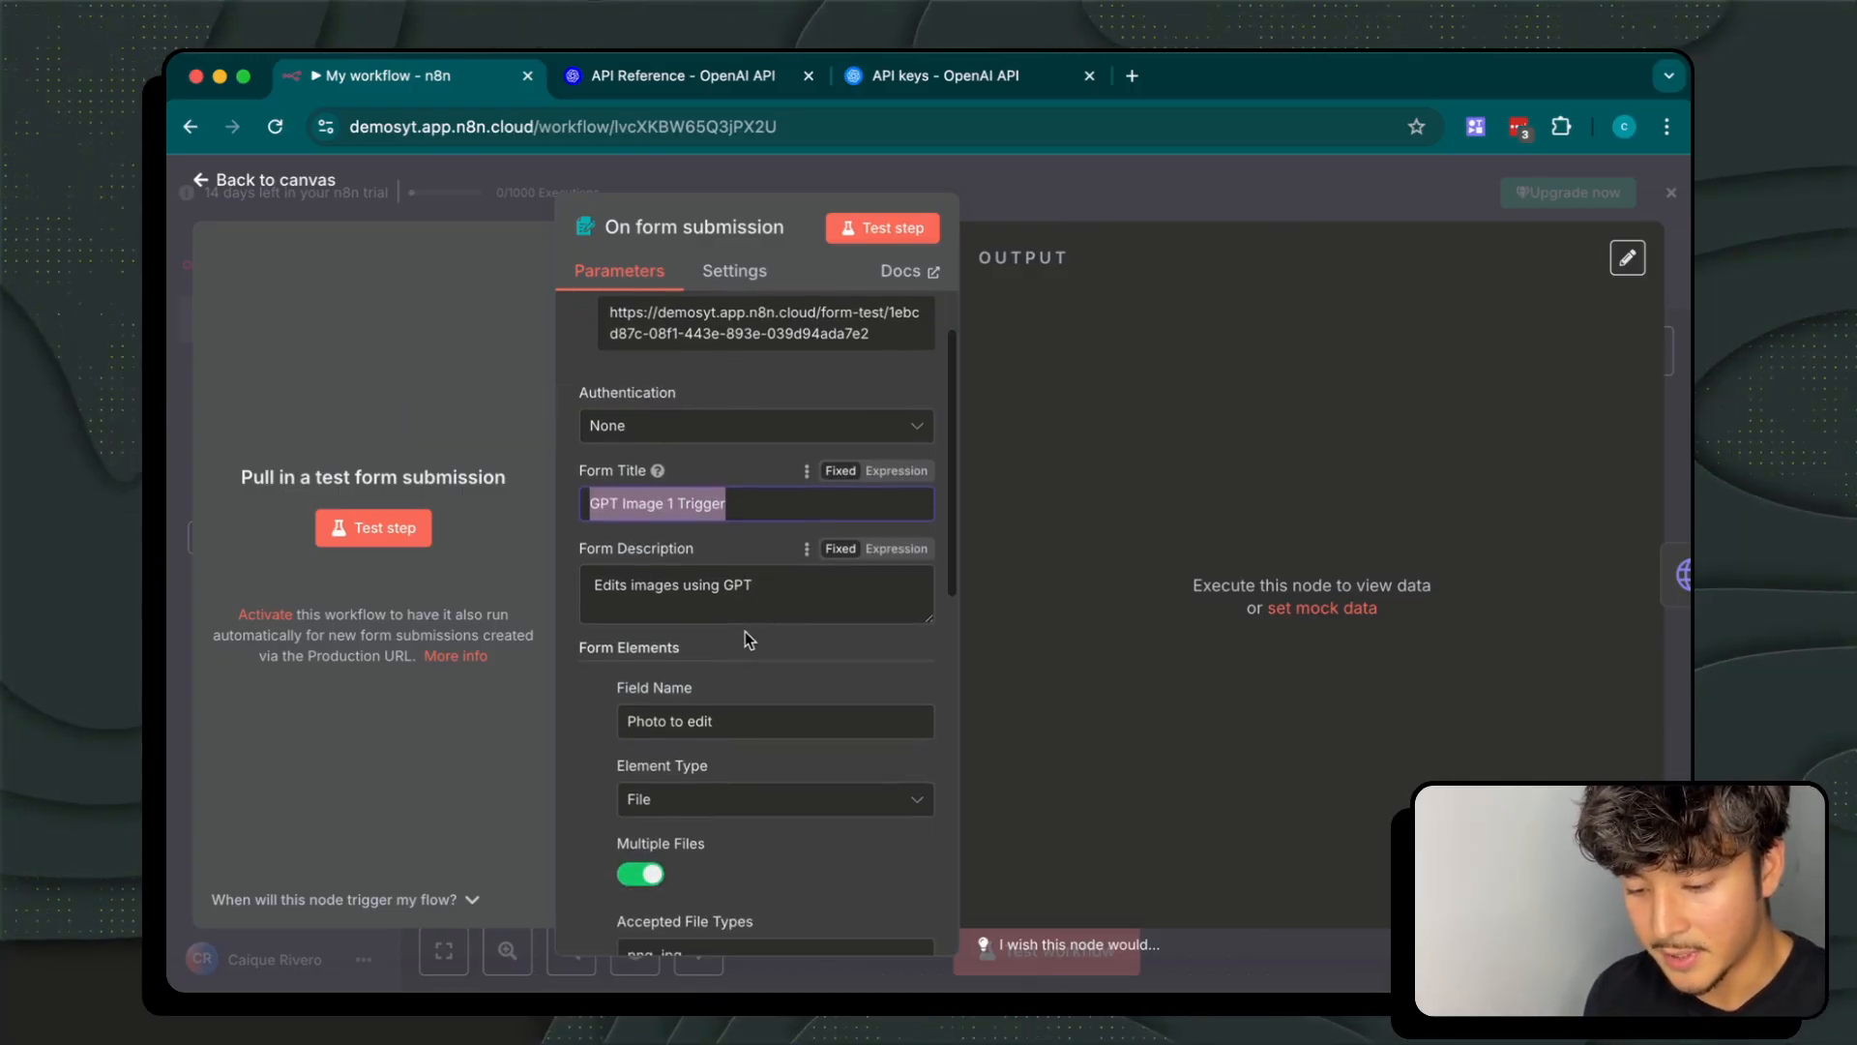
drag(749, 583, 590, 598)
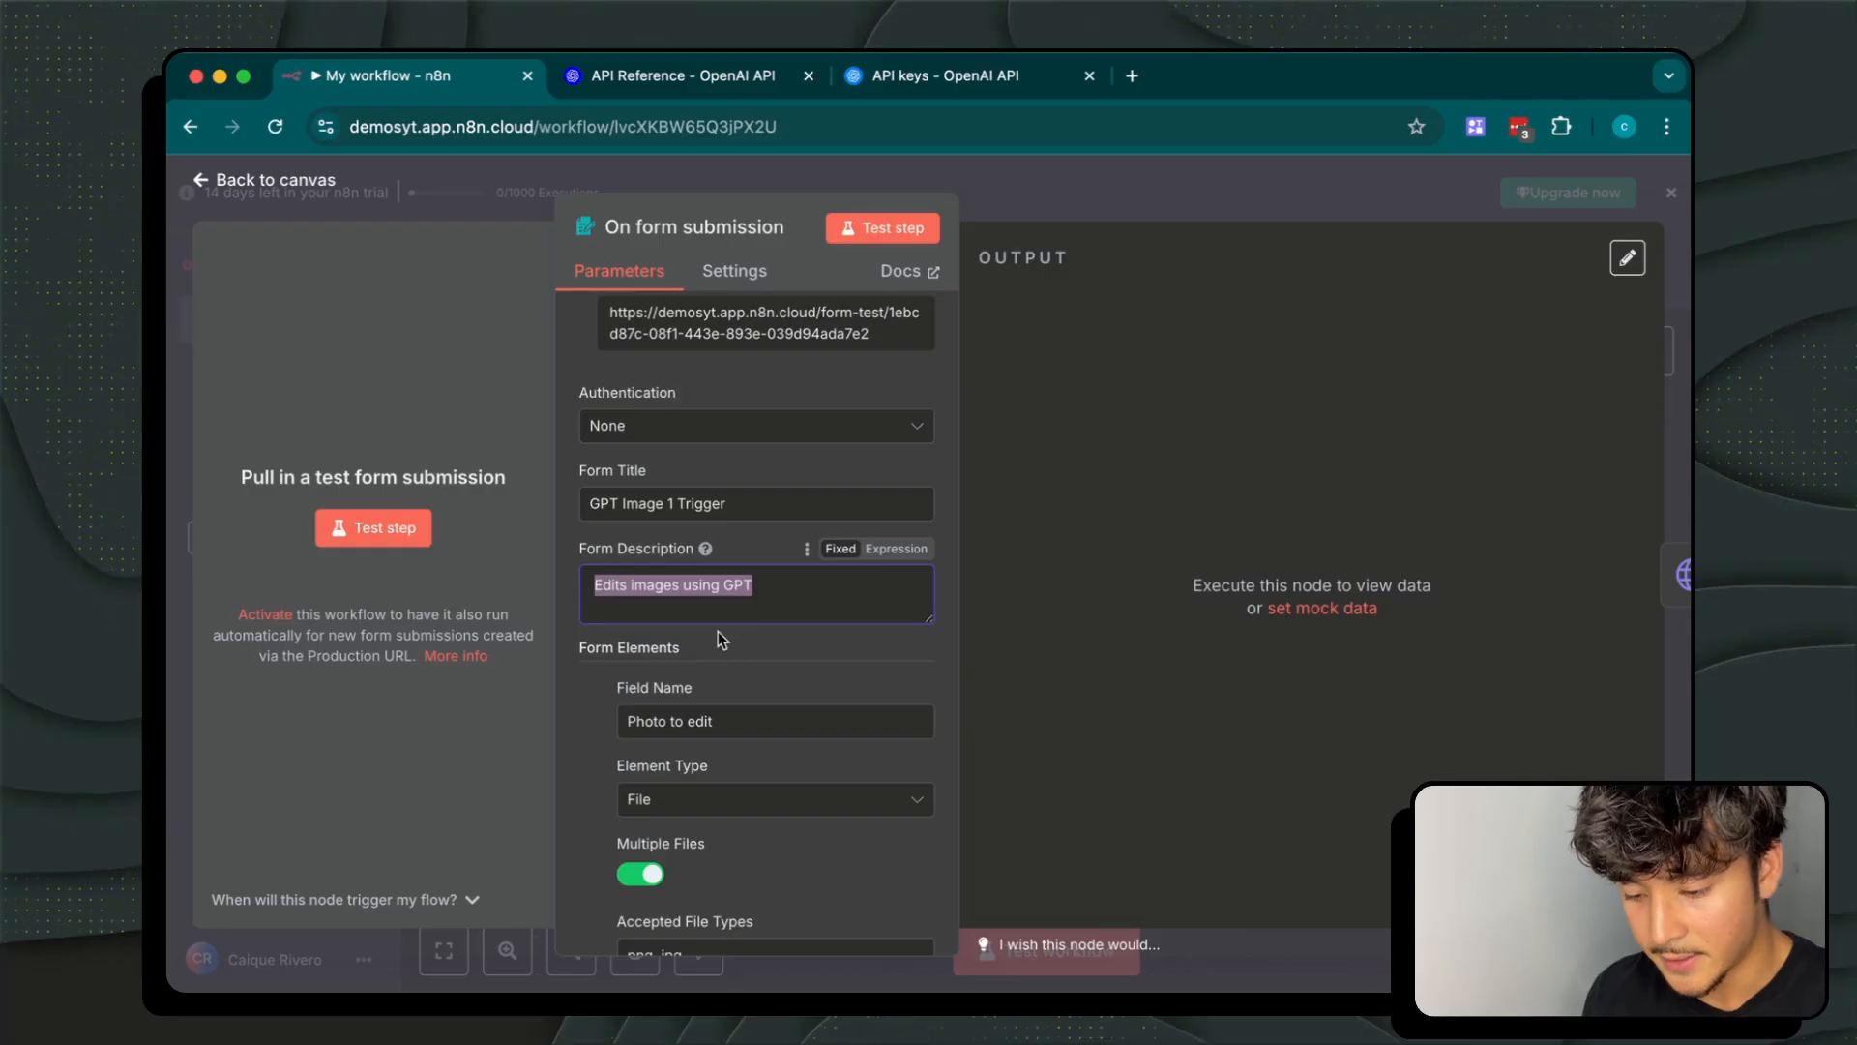
Review the form elements of the trigger, checking the Photo to edit field's type, multiple-file and accepted file type settings
scroll(726, 653, down, 4)
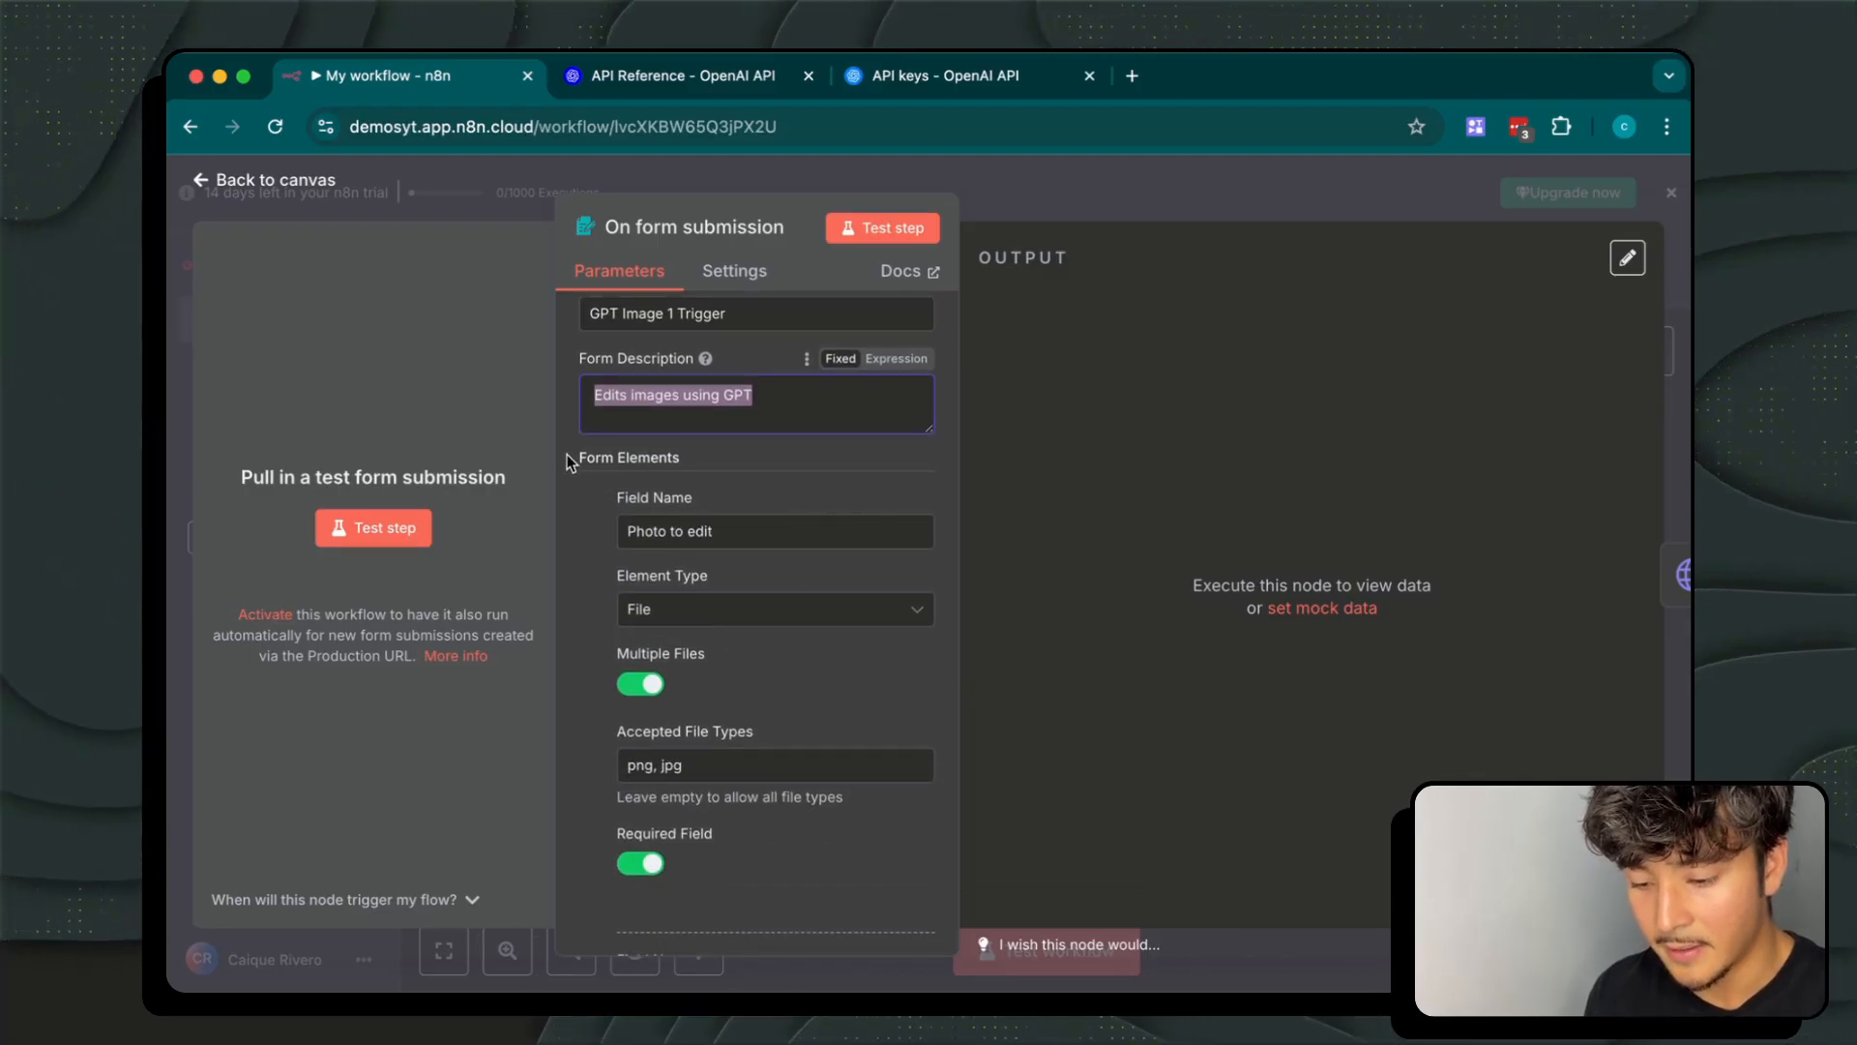
drag(571, 462, 820, 695)
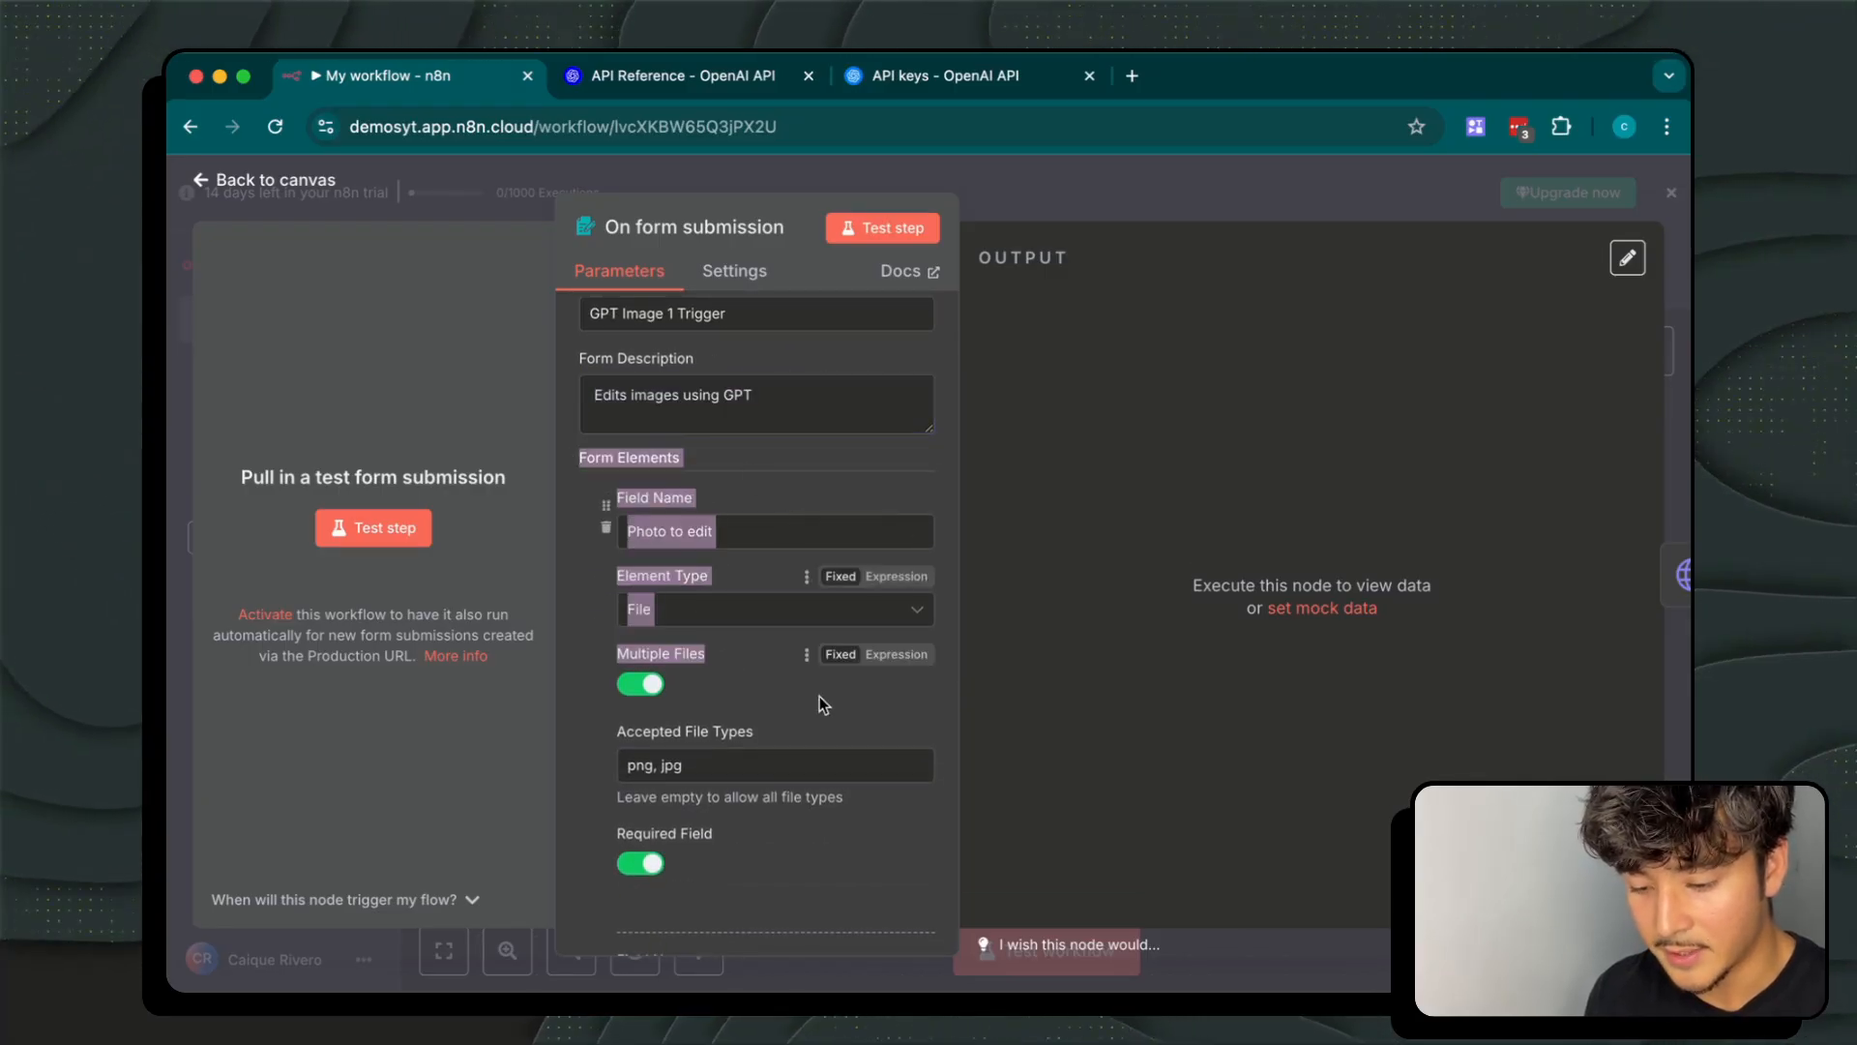
click(746, 495)
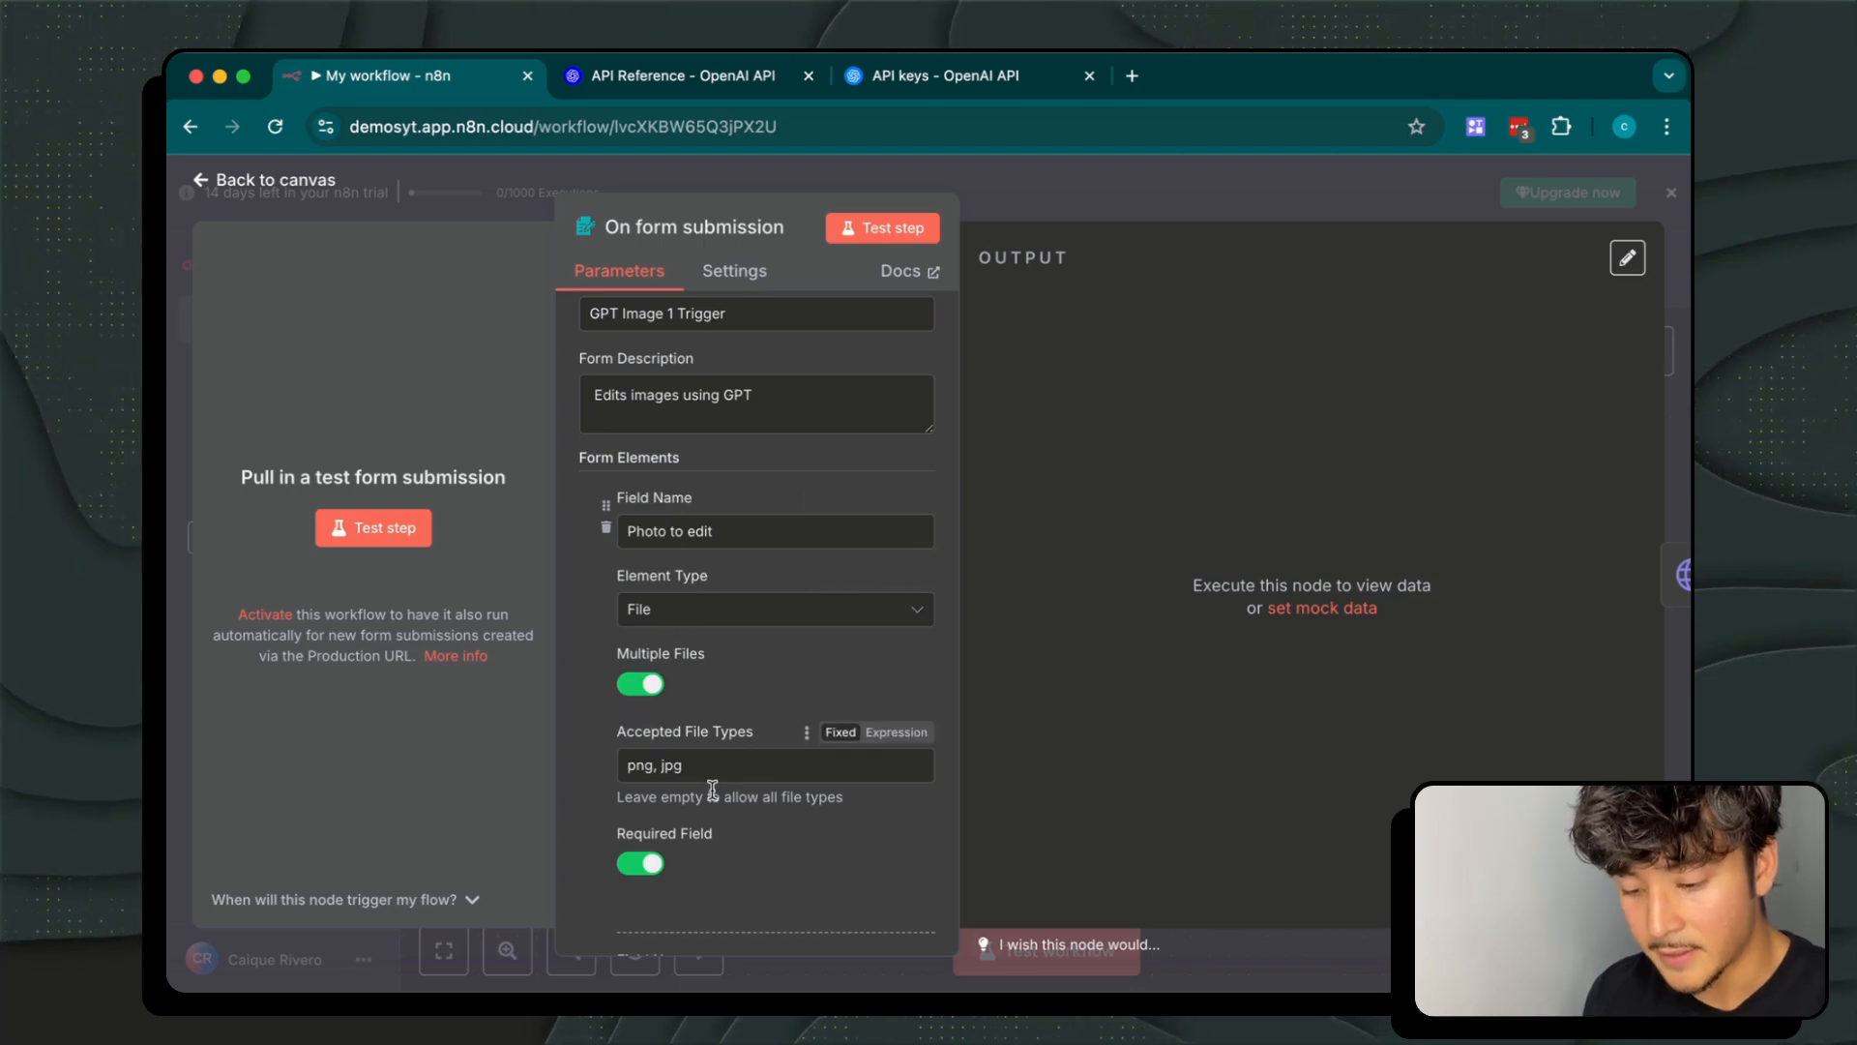
Review the Photo to edit field's accepted file types and the Prompt field's element type, placeholder and required setting
drag(711, 774, 526, 751)
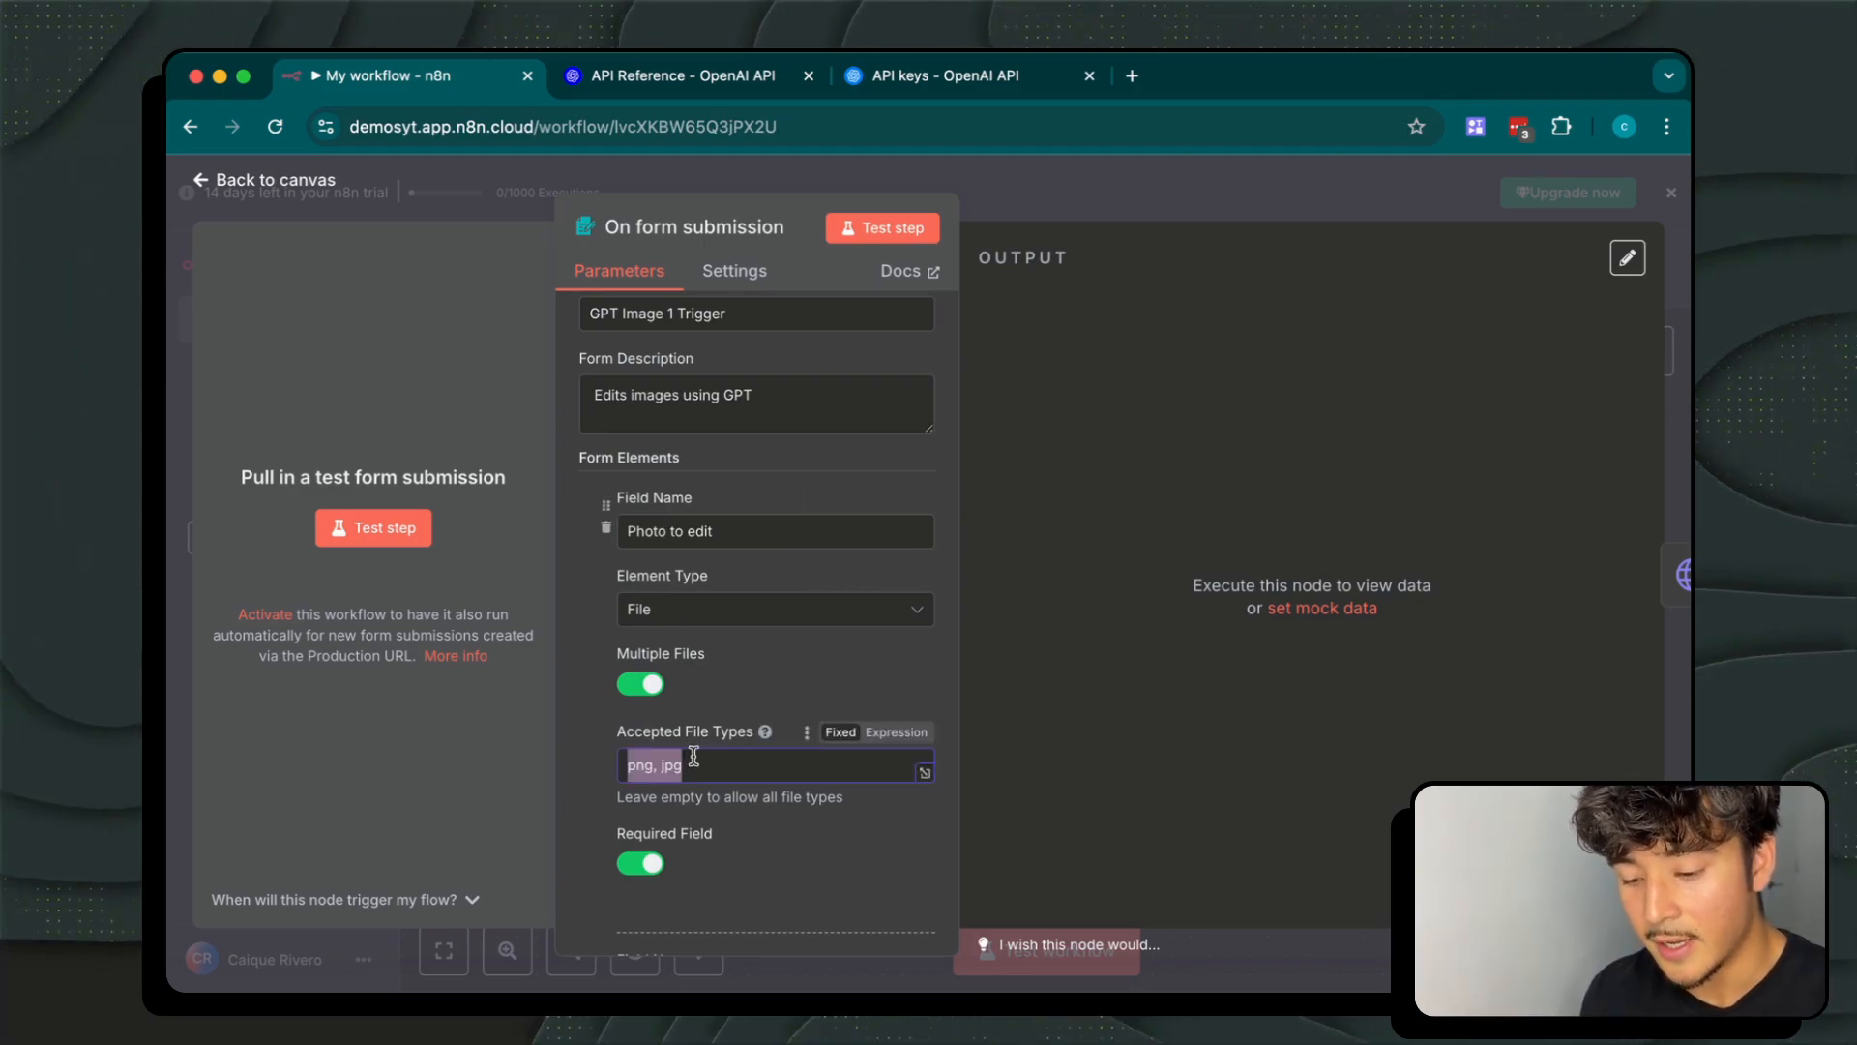
click(712, 688)
scroll(710, 675, down, 3)
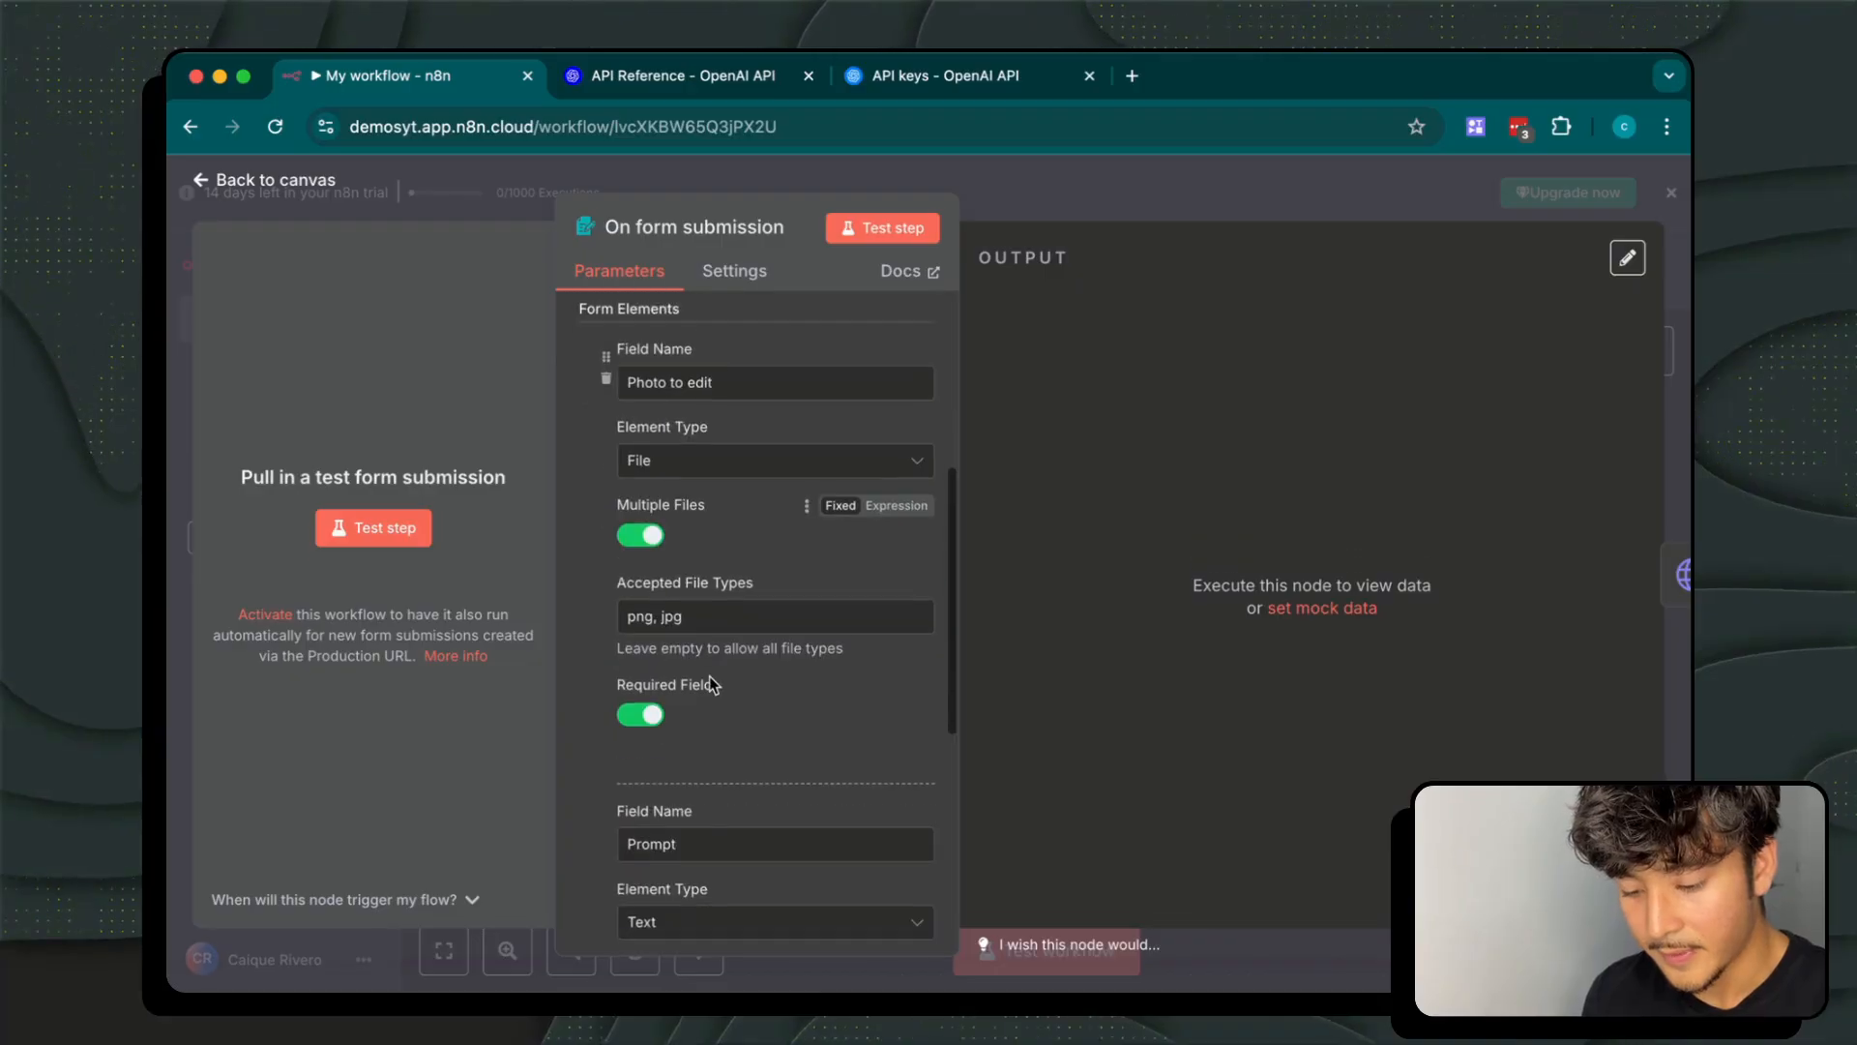
scroll(710, 677, down, 1)
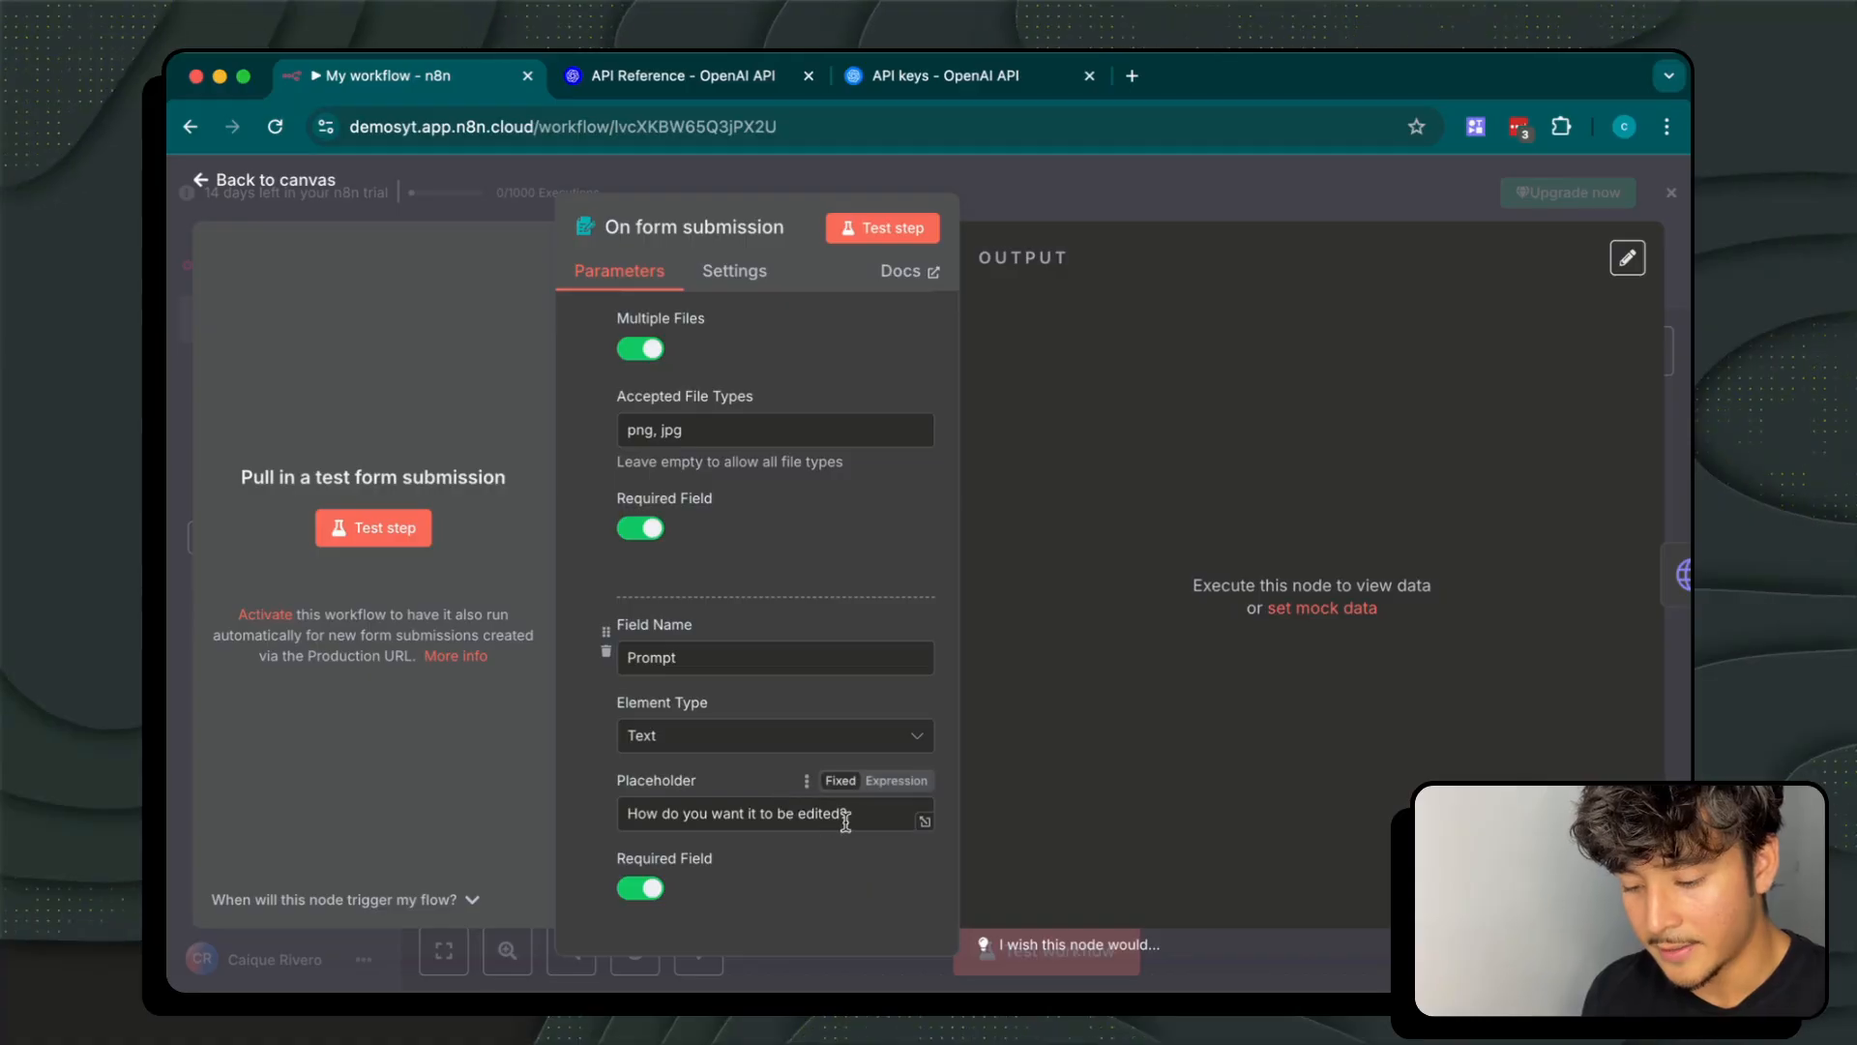
drag(849, 813, 552, 822)
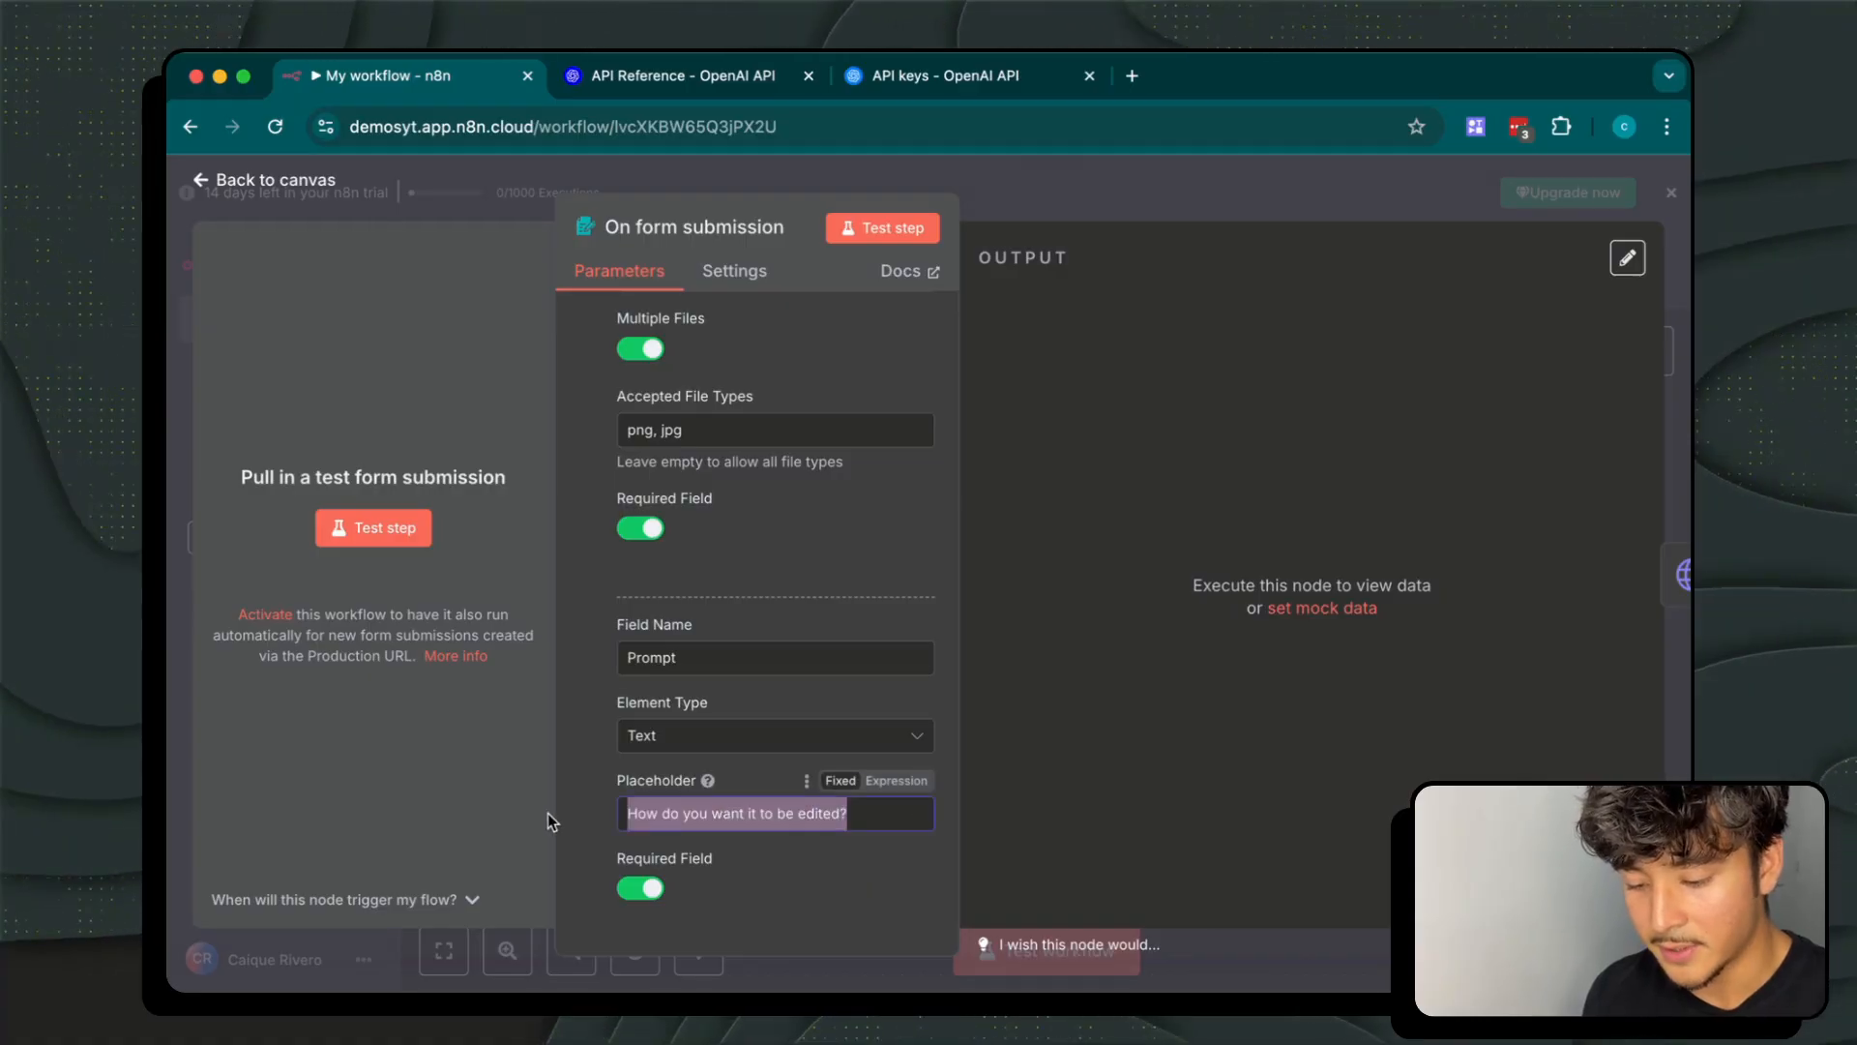
double_click(716, 812)
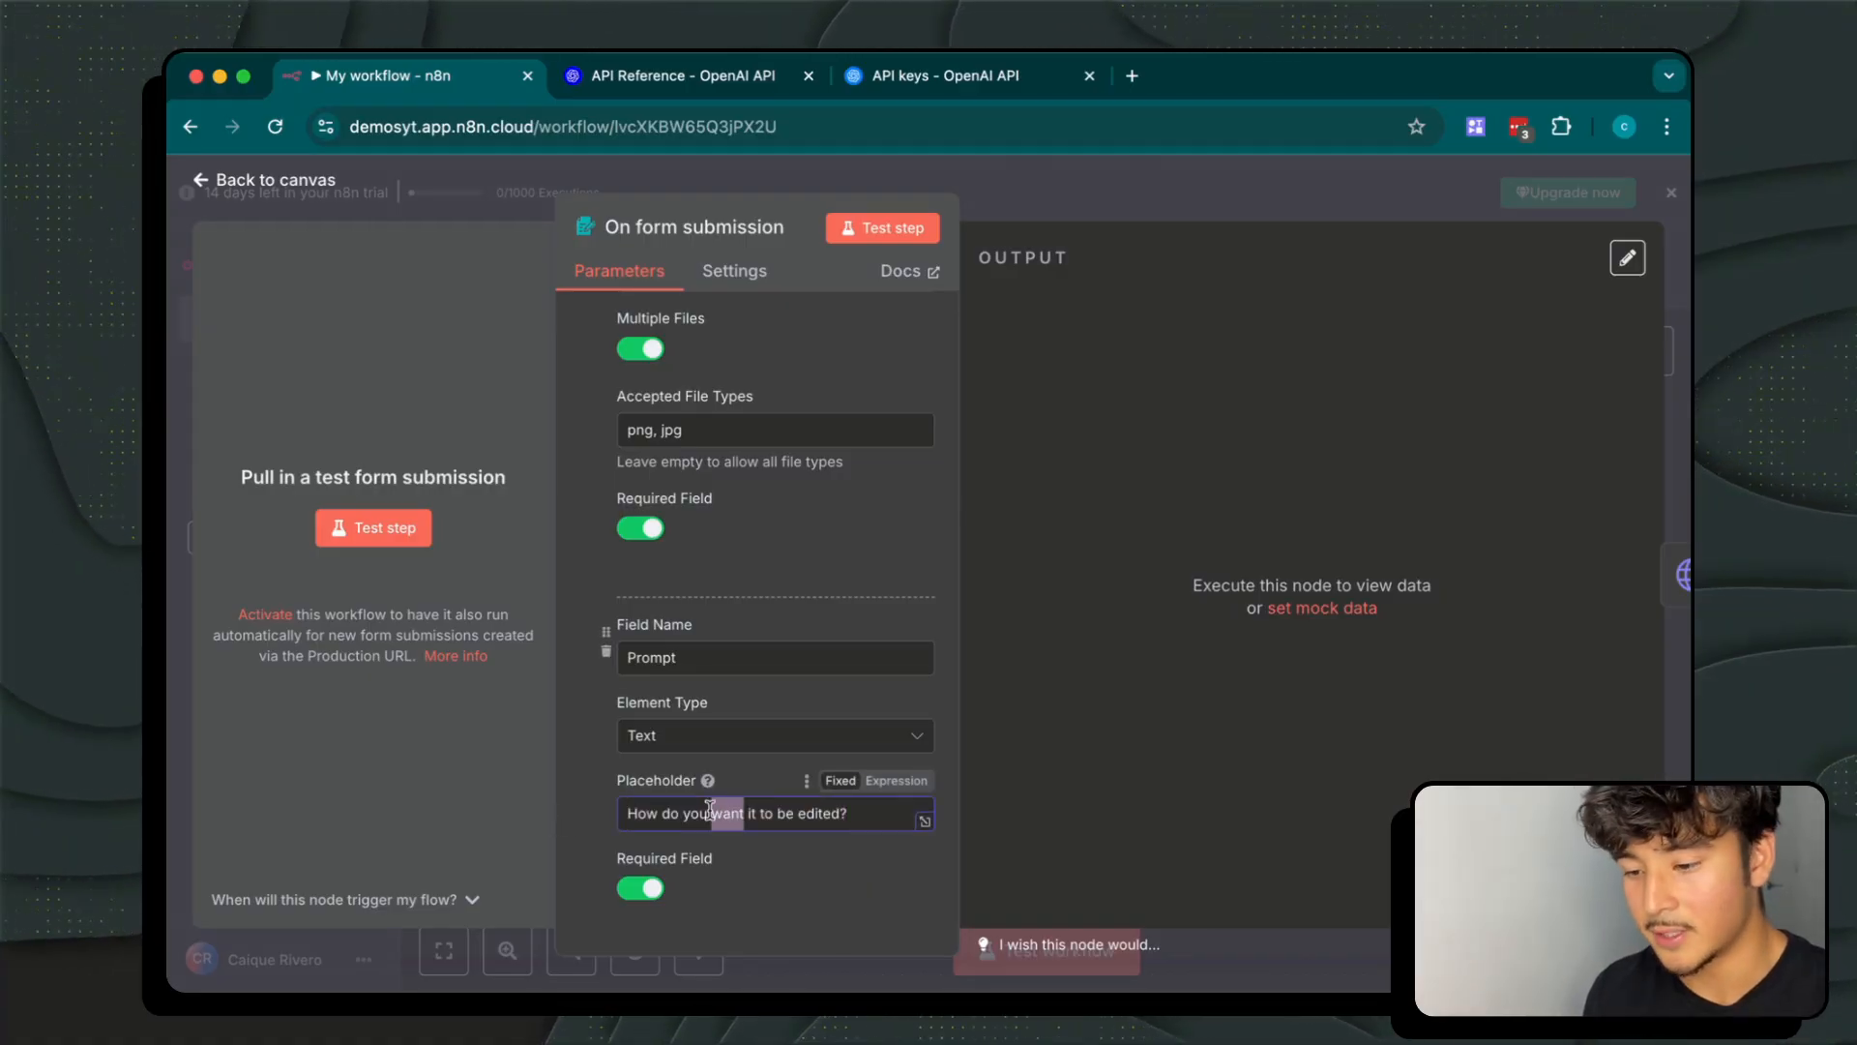
click(758, 578)
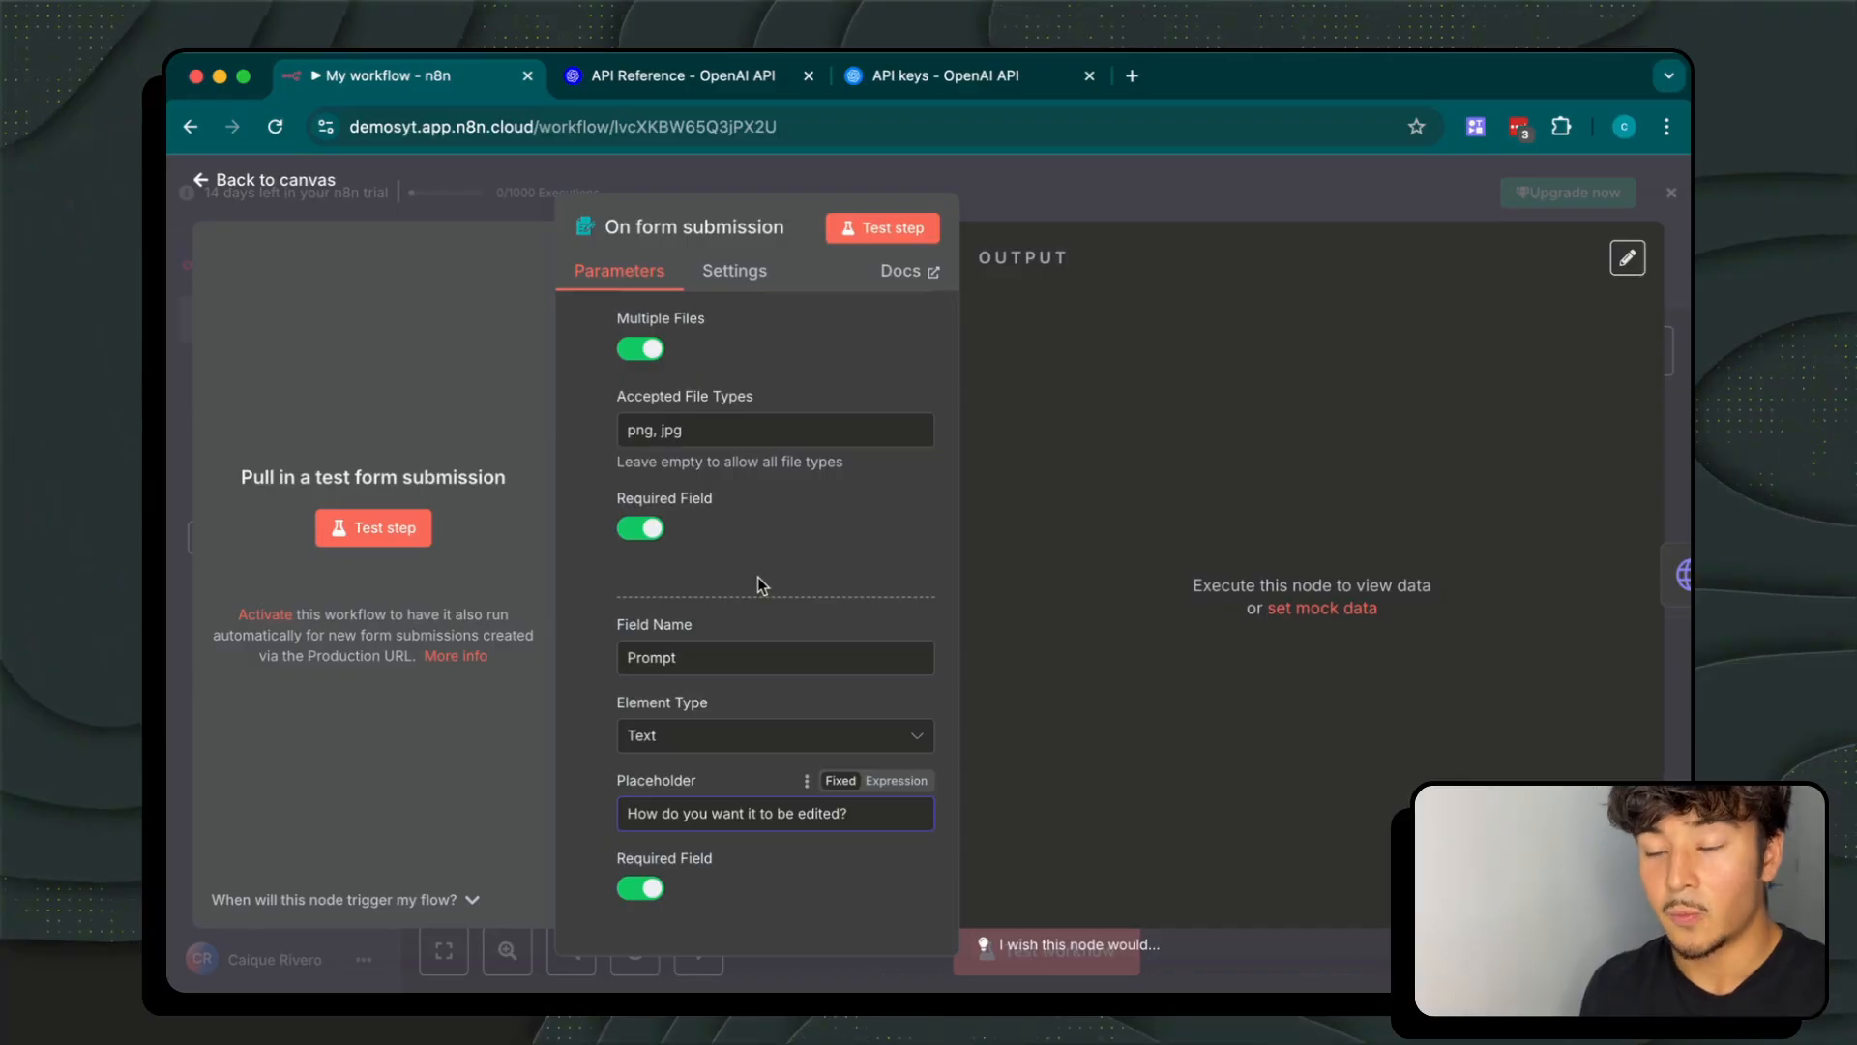
click(758, 577)
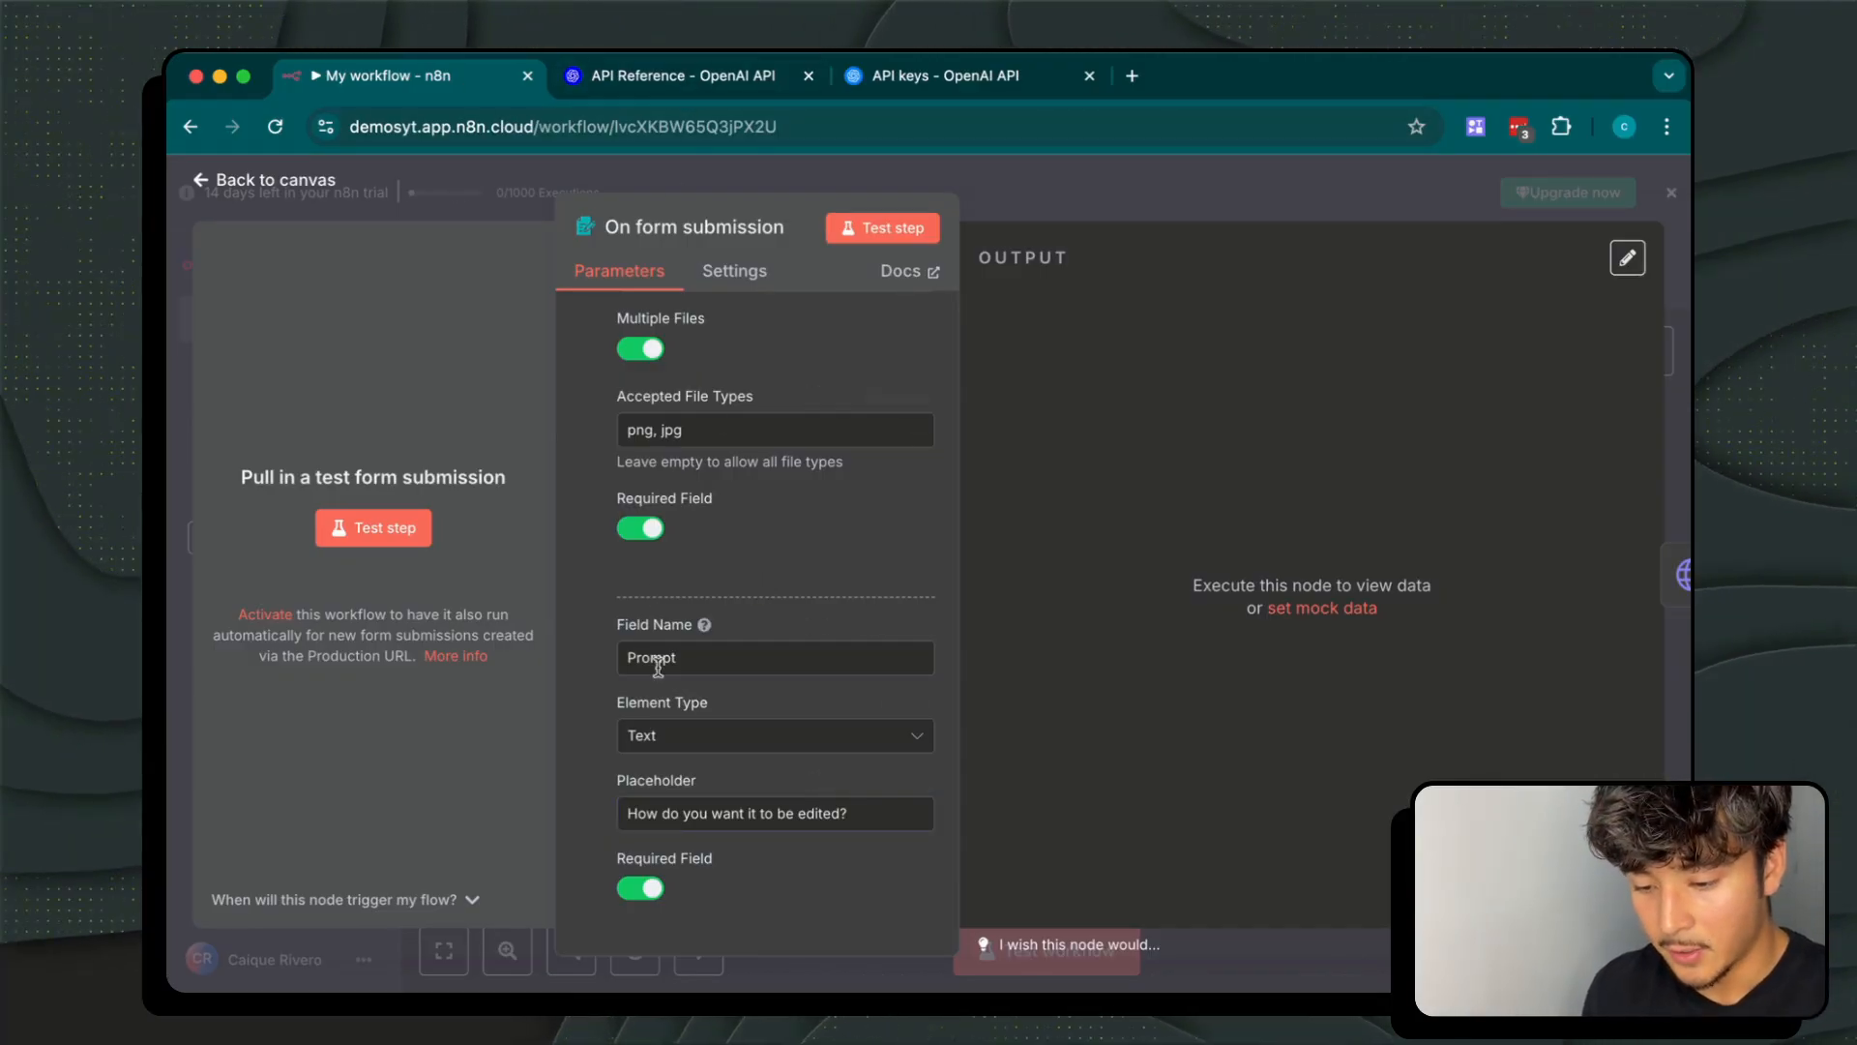
scroll(678, 639, up, 1)
scroll(677, 630, up, 3)
Switch to the OpenAI API reference and examine the required and optional request body parameters of Create image edit
click(654, 85)
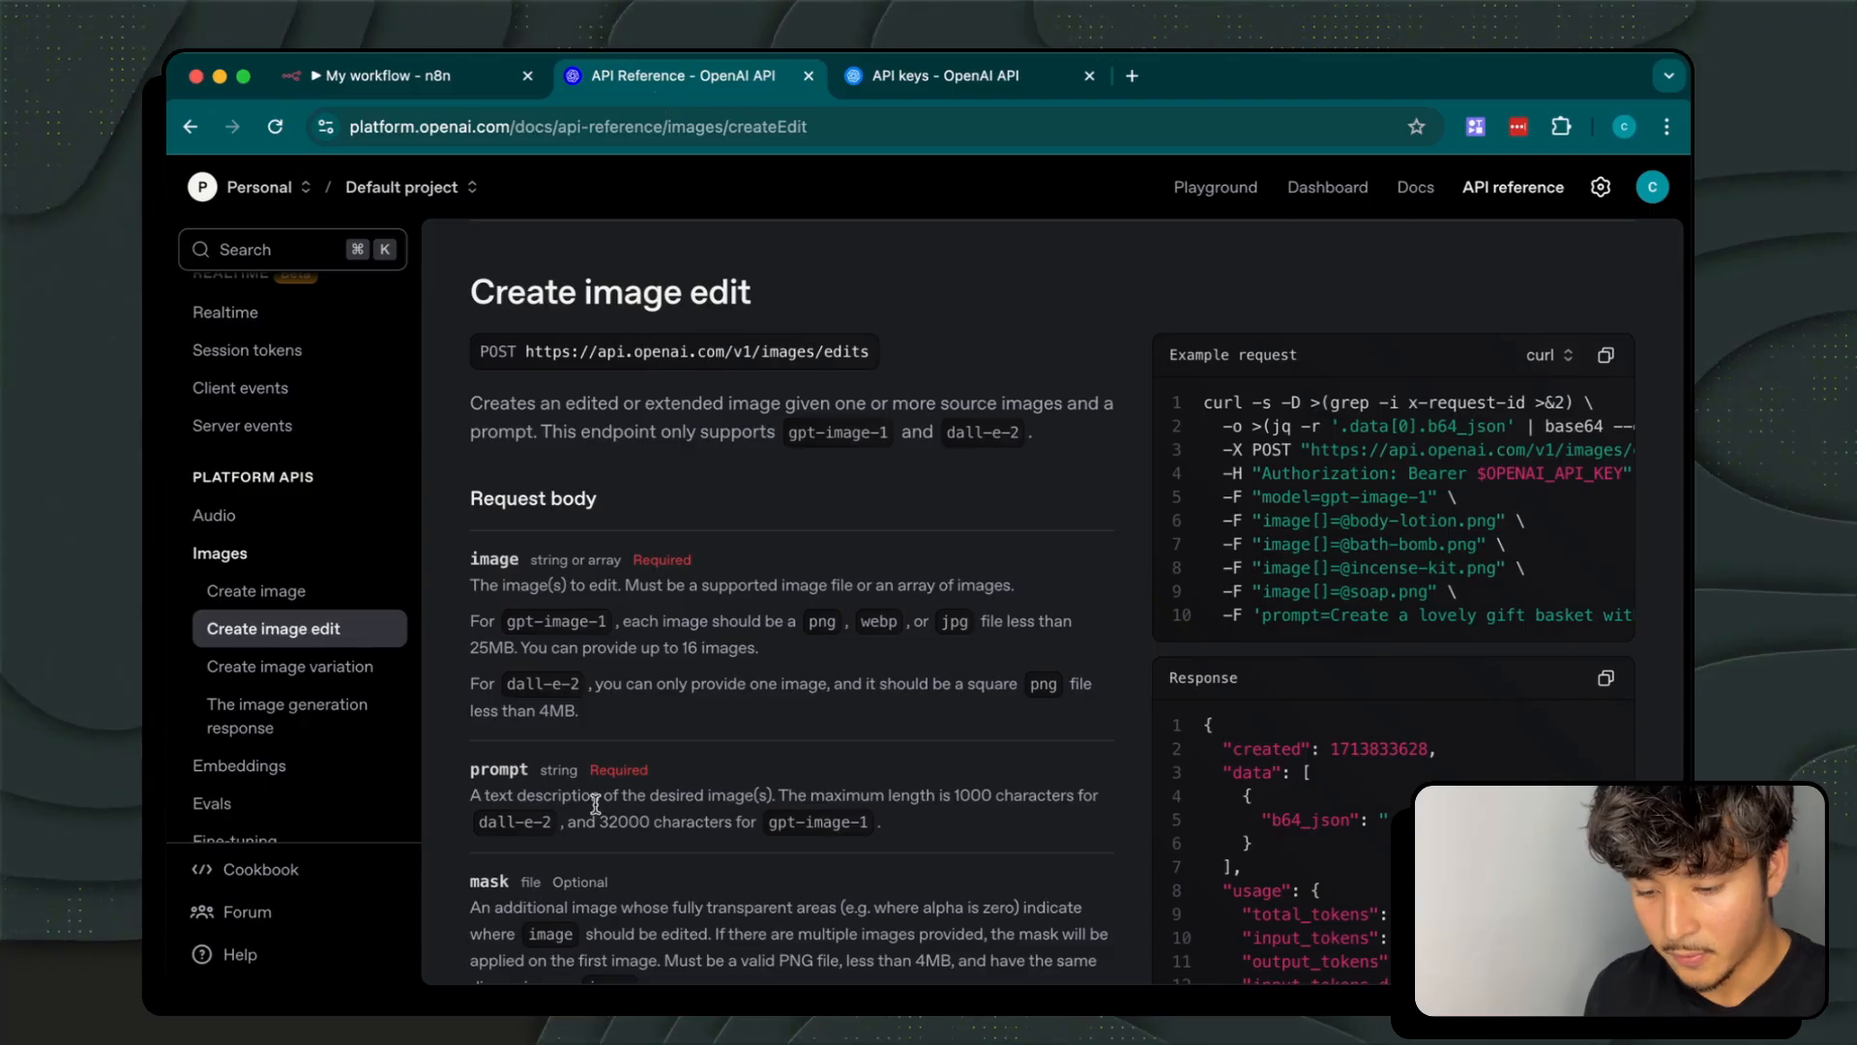
drag(540, 769, 450, 534)
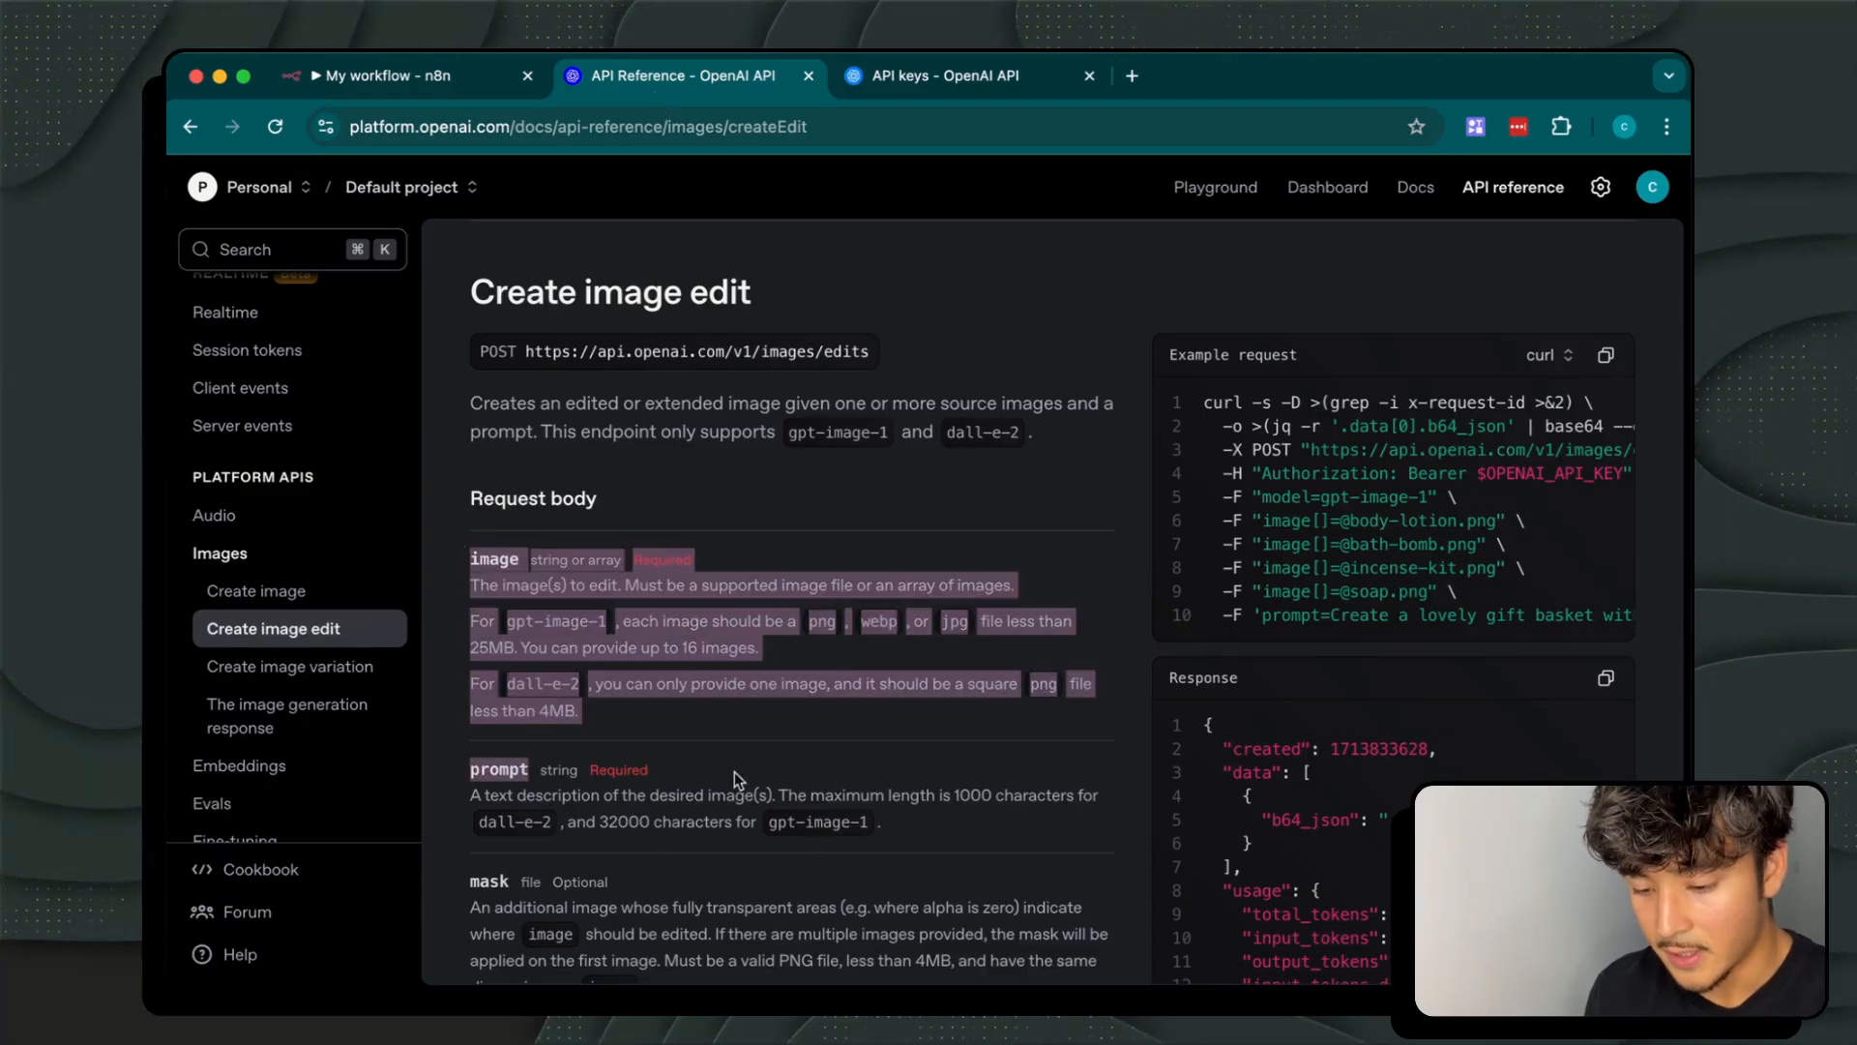
click(740, 714)
scroll(745, 718, down, 3)
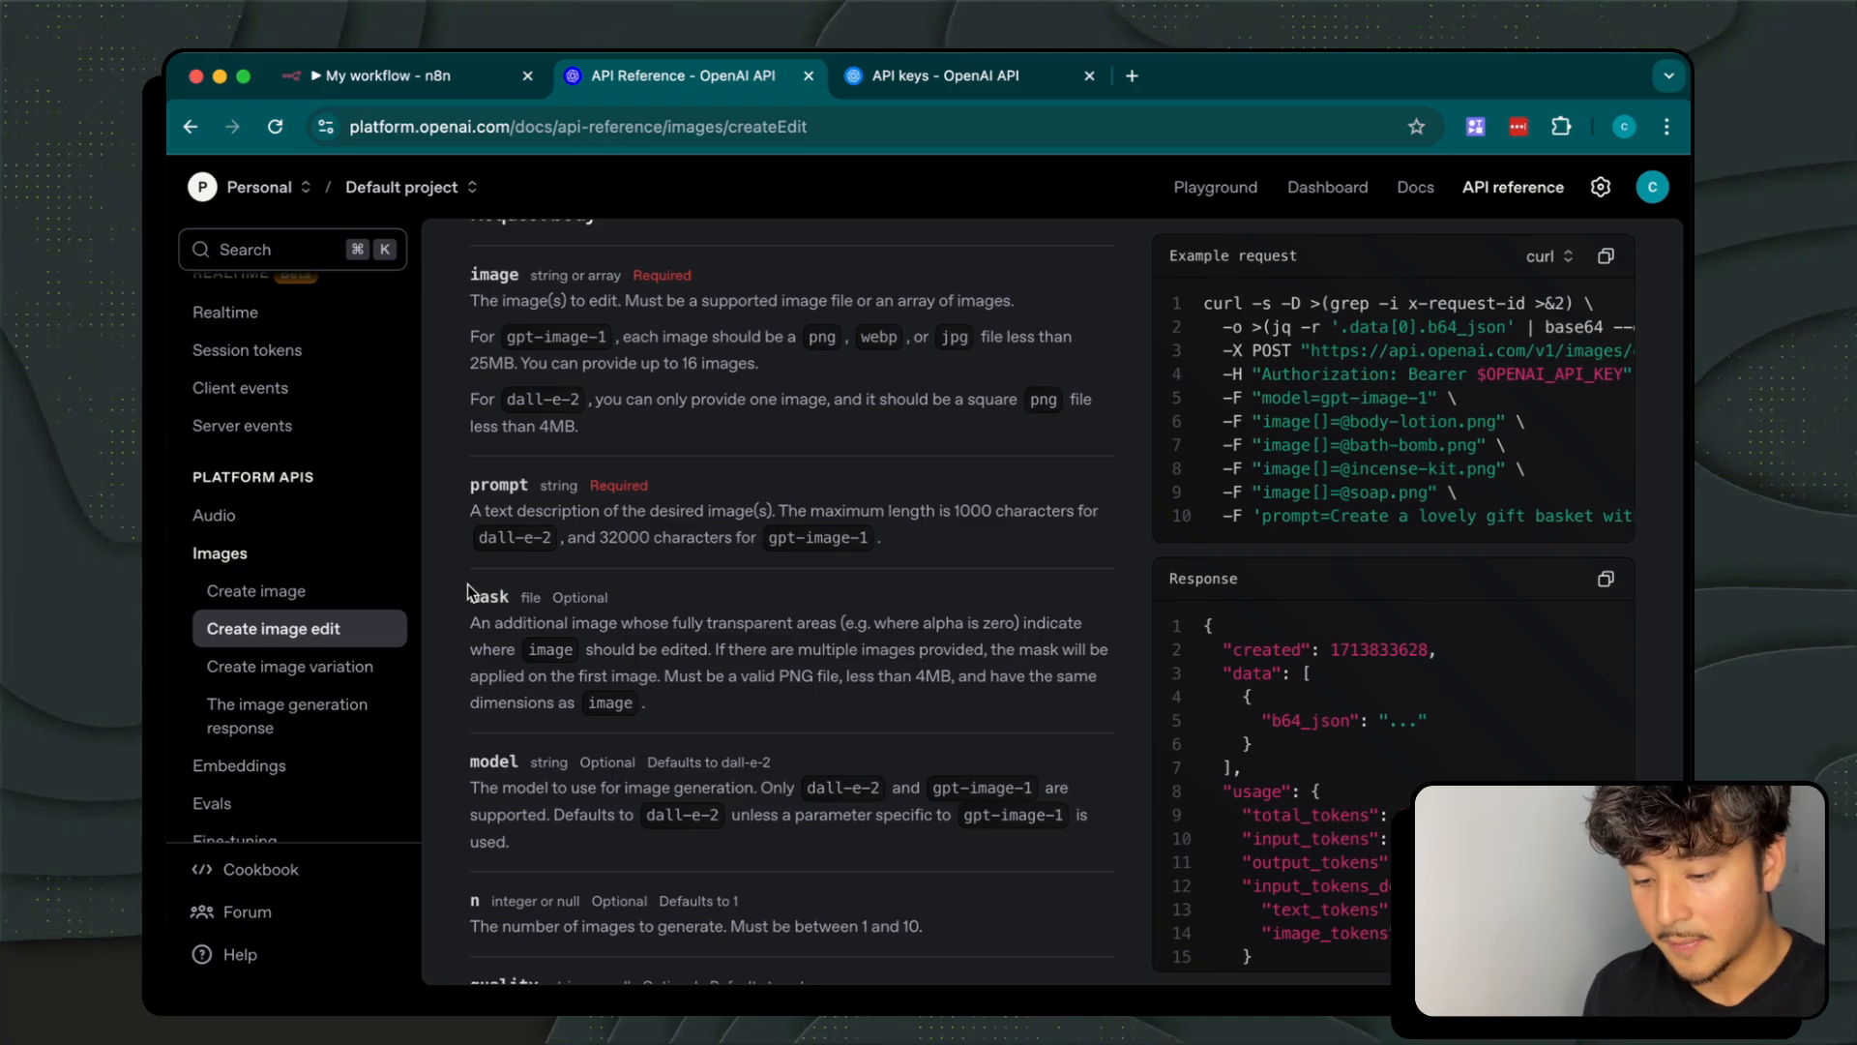
drag(467, 583, 723, 636)
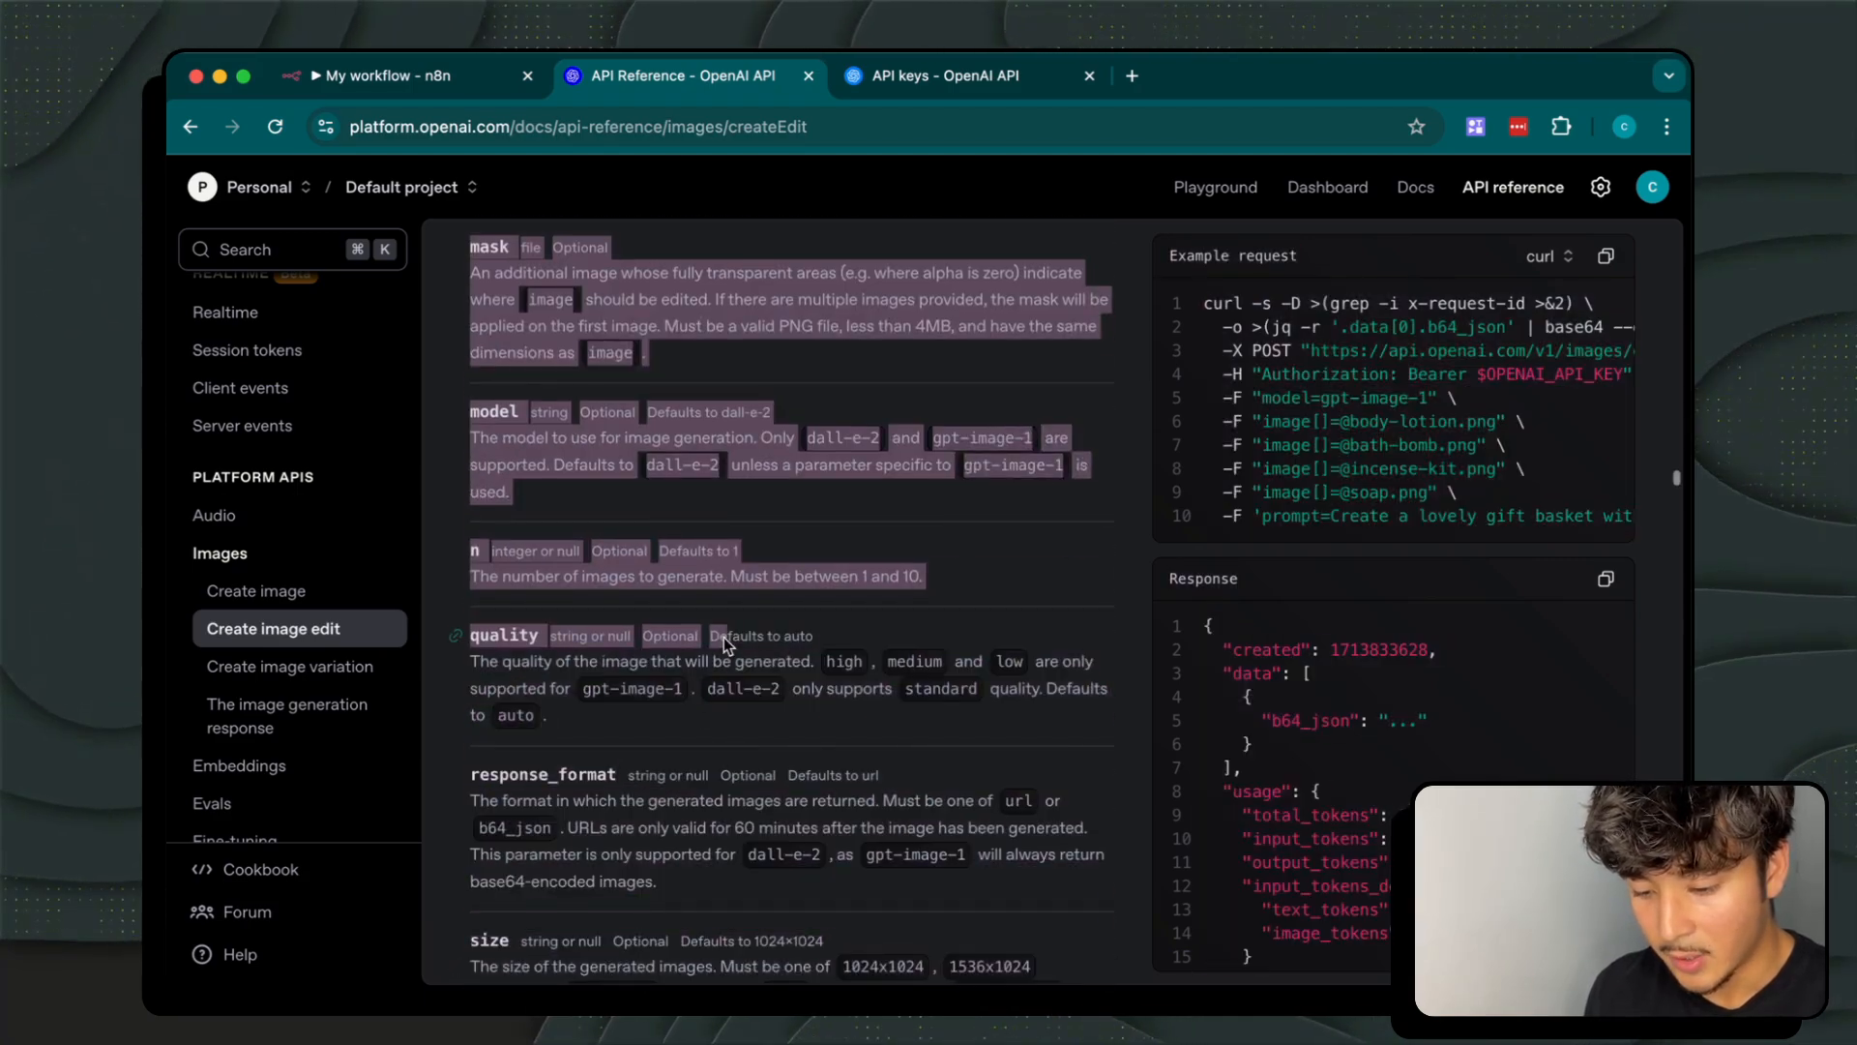
click(962, 542)
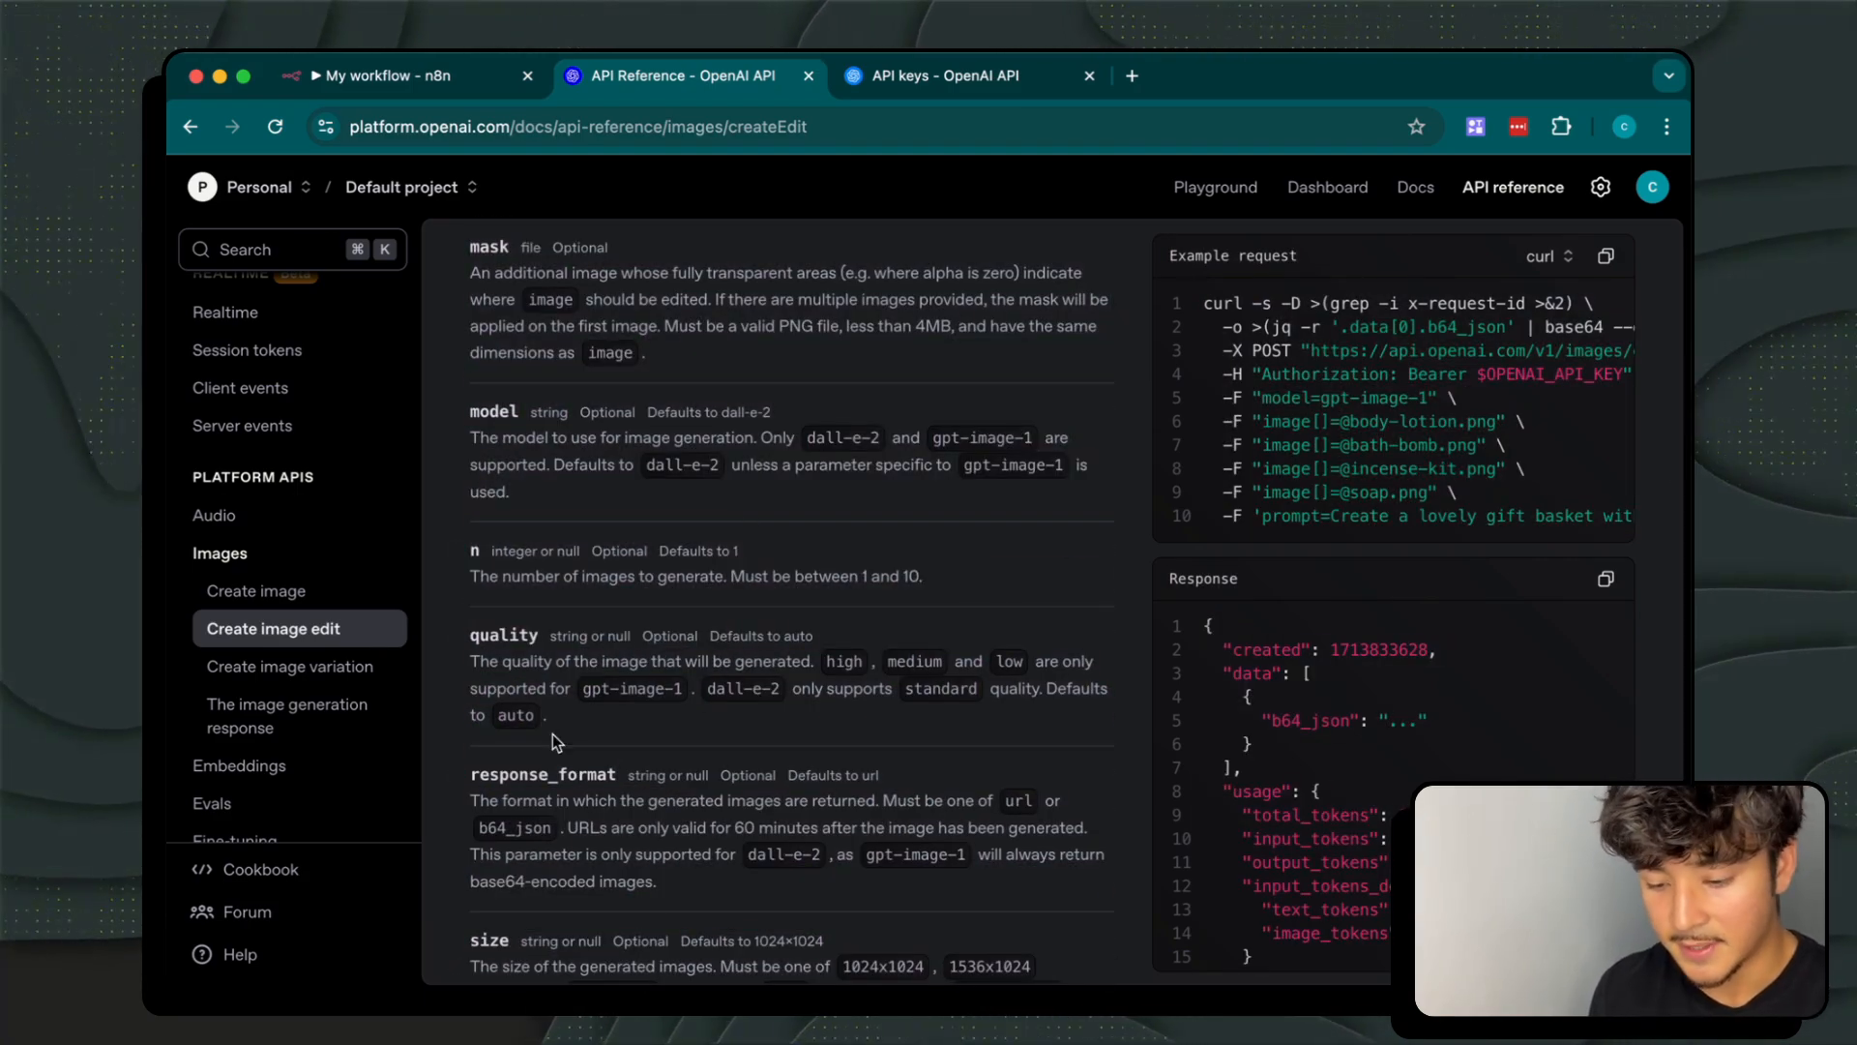
scroll(553, 734, up, 6)
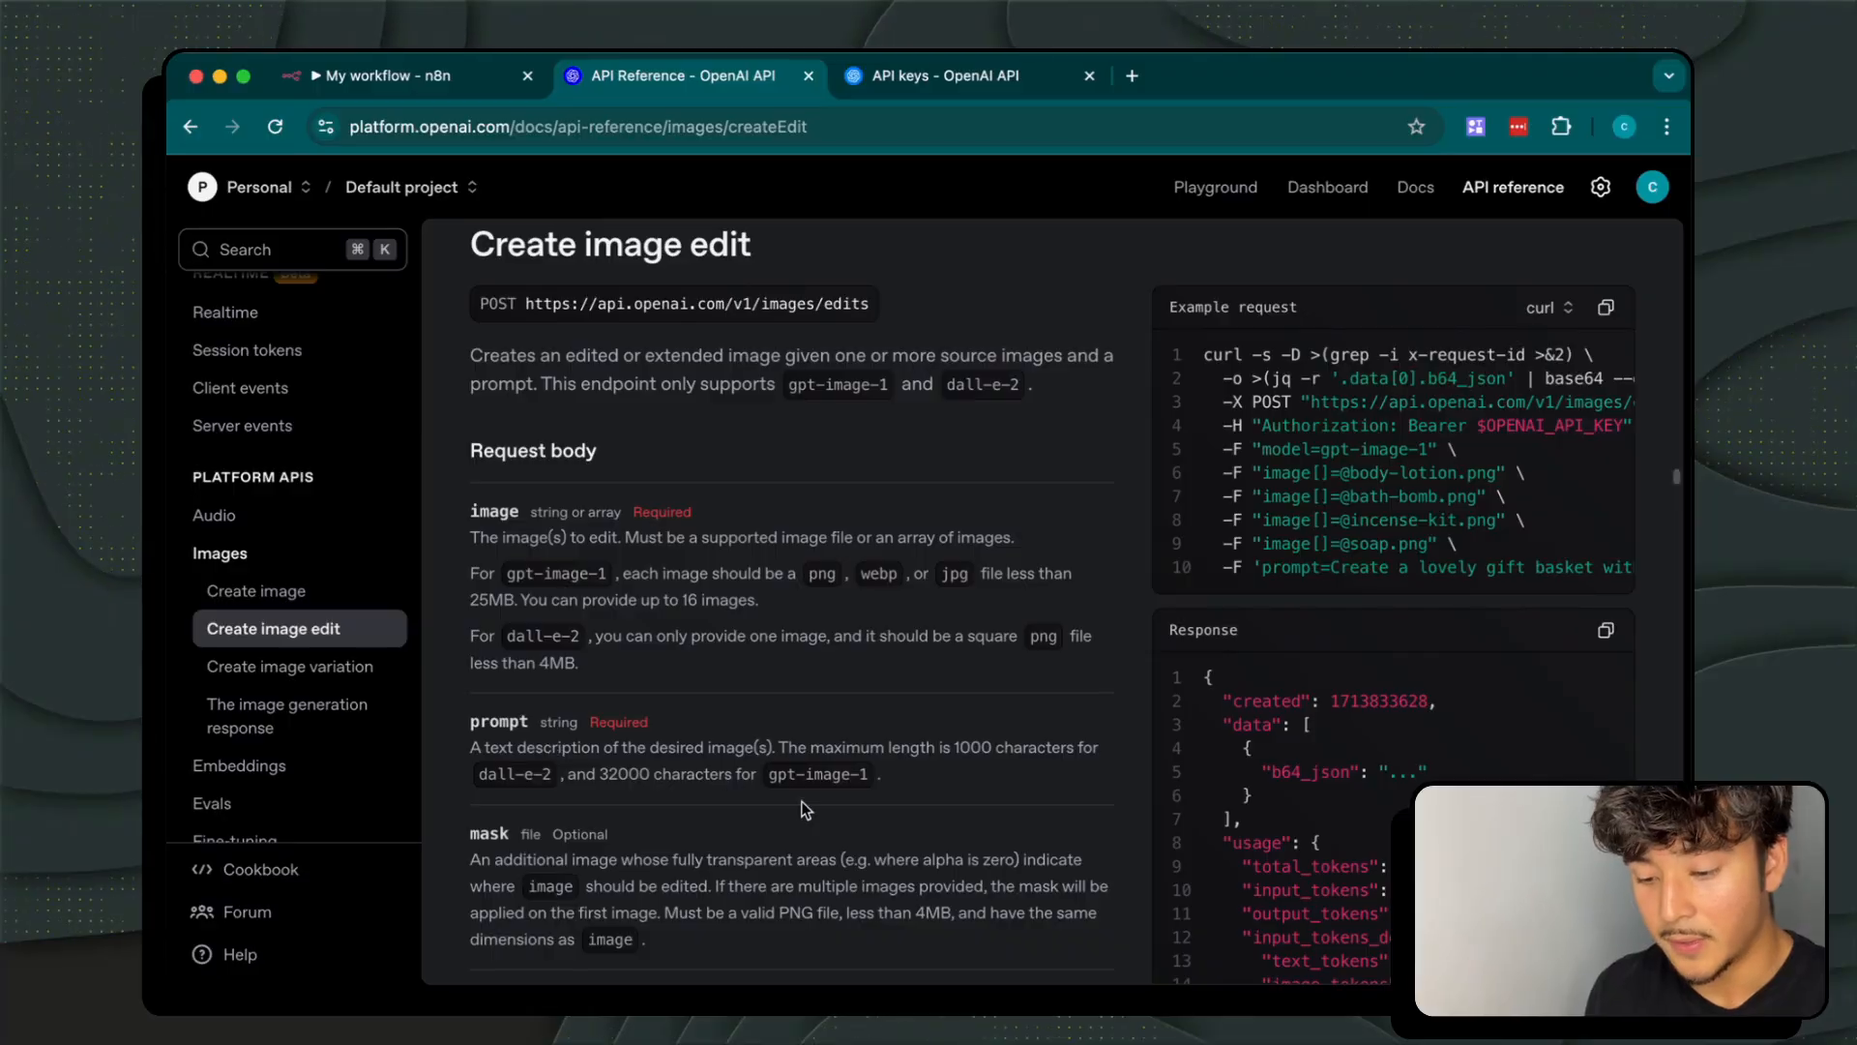
drag(885, 778, 462, 505)
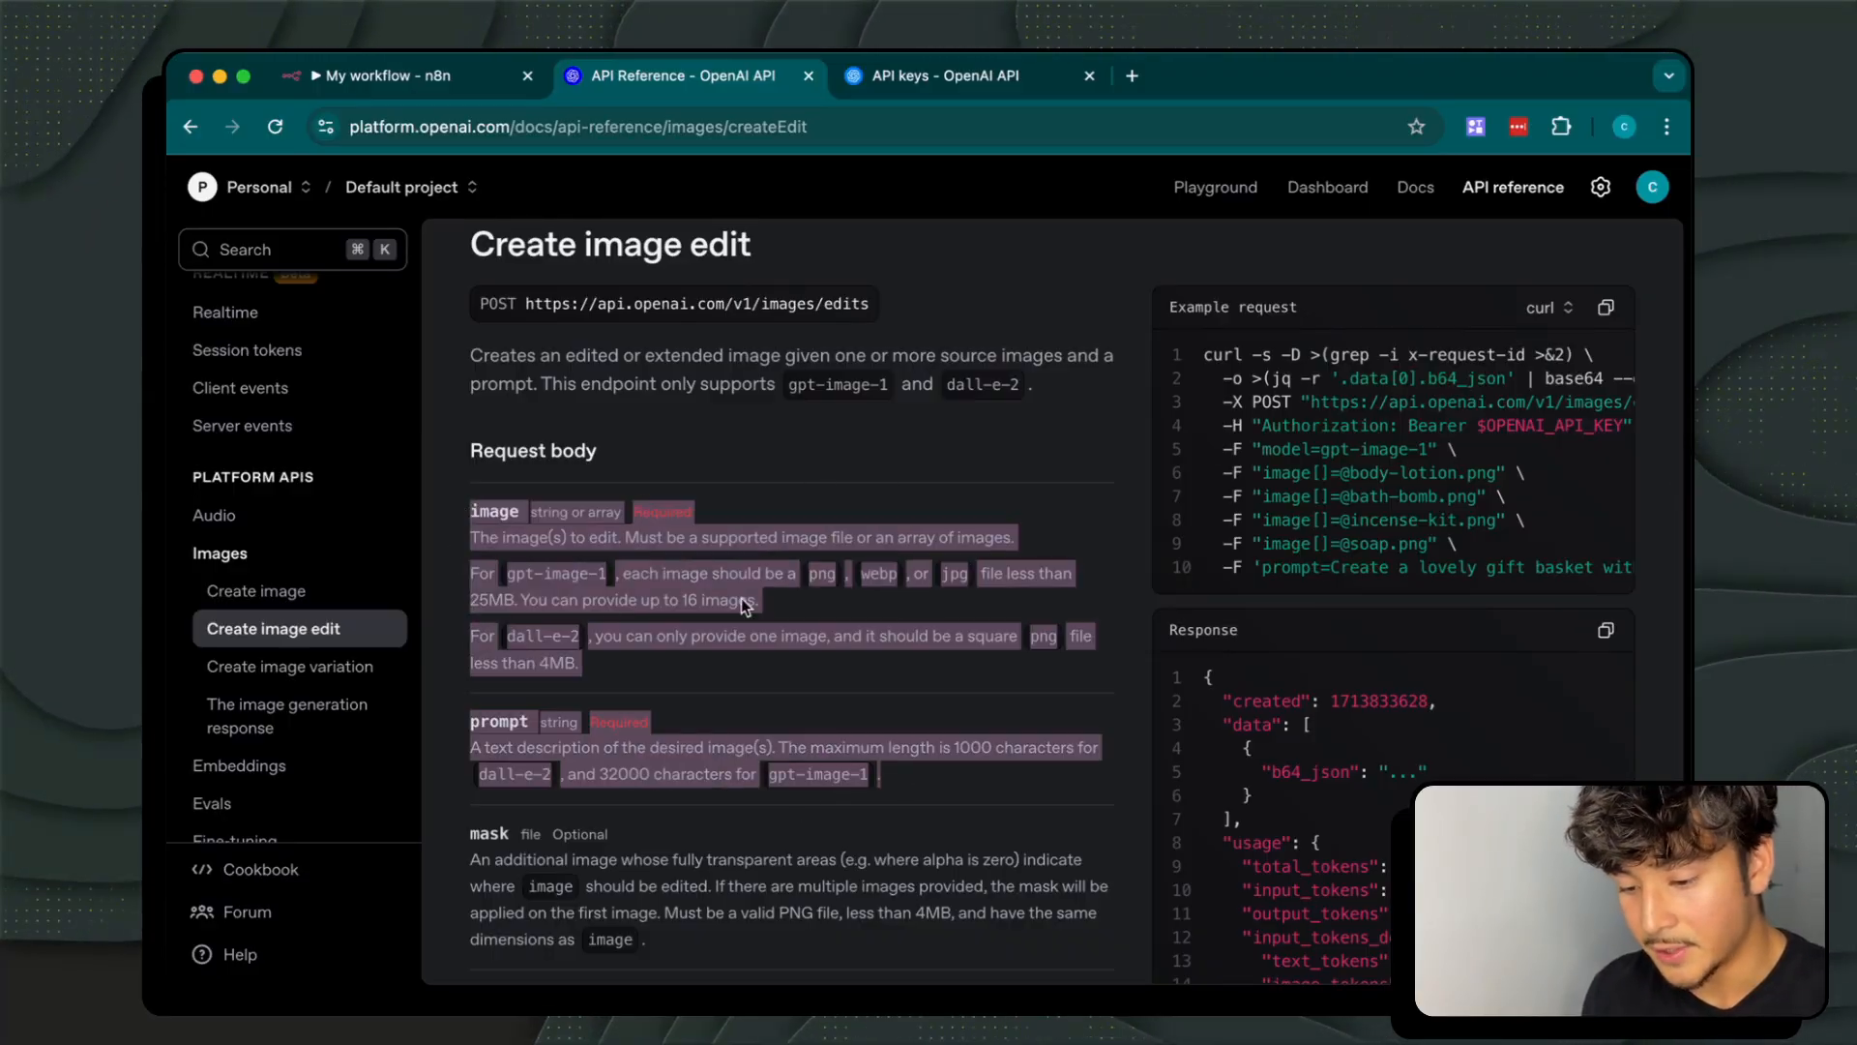
click(787, 470)
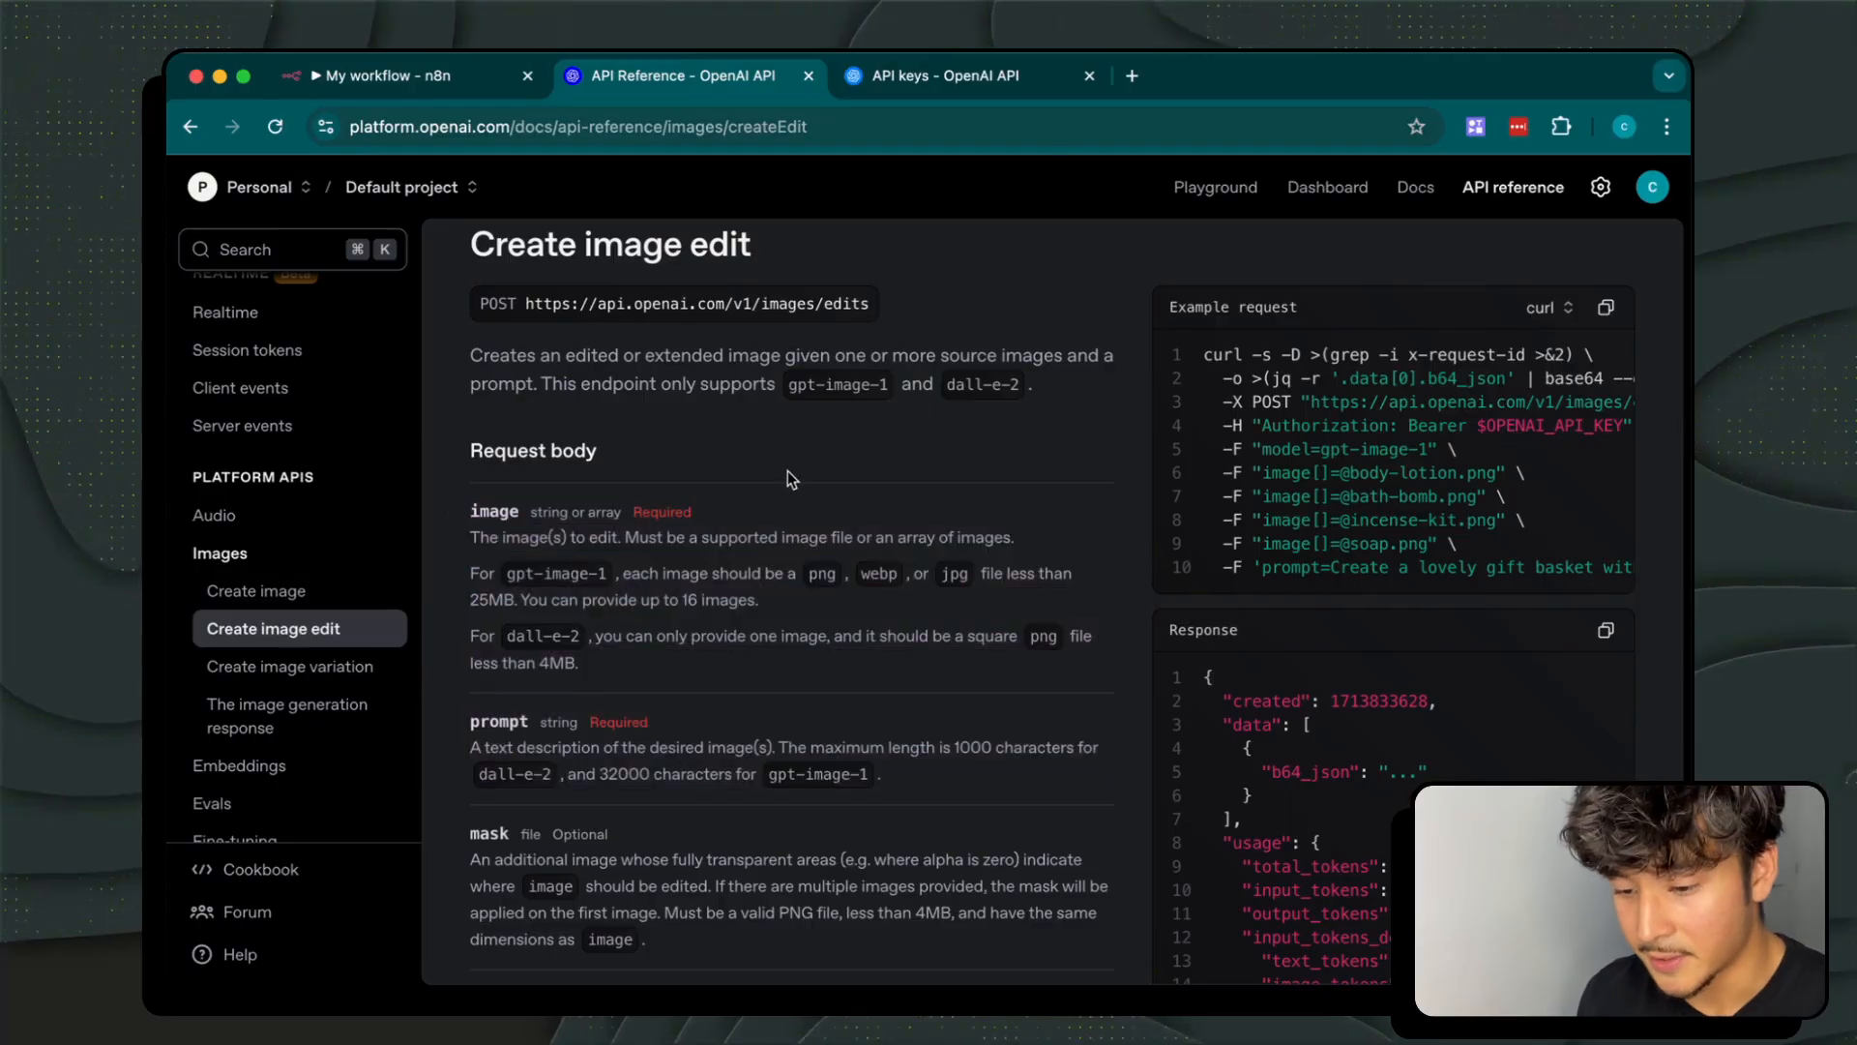
Return to n8n, stop listening for the test form submission, and open the HTTP Request1 node
click(471, 74)
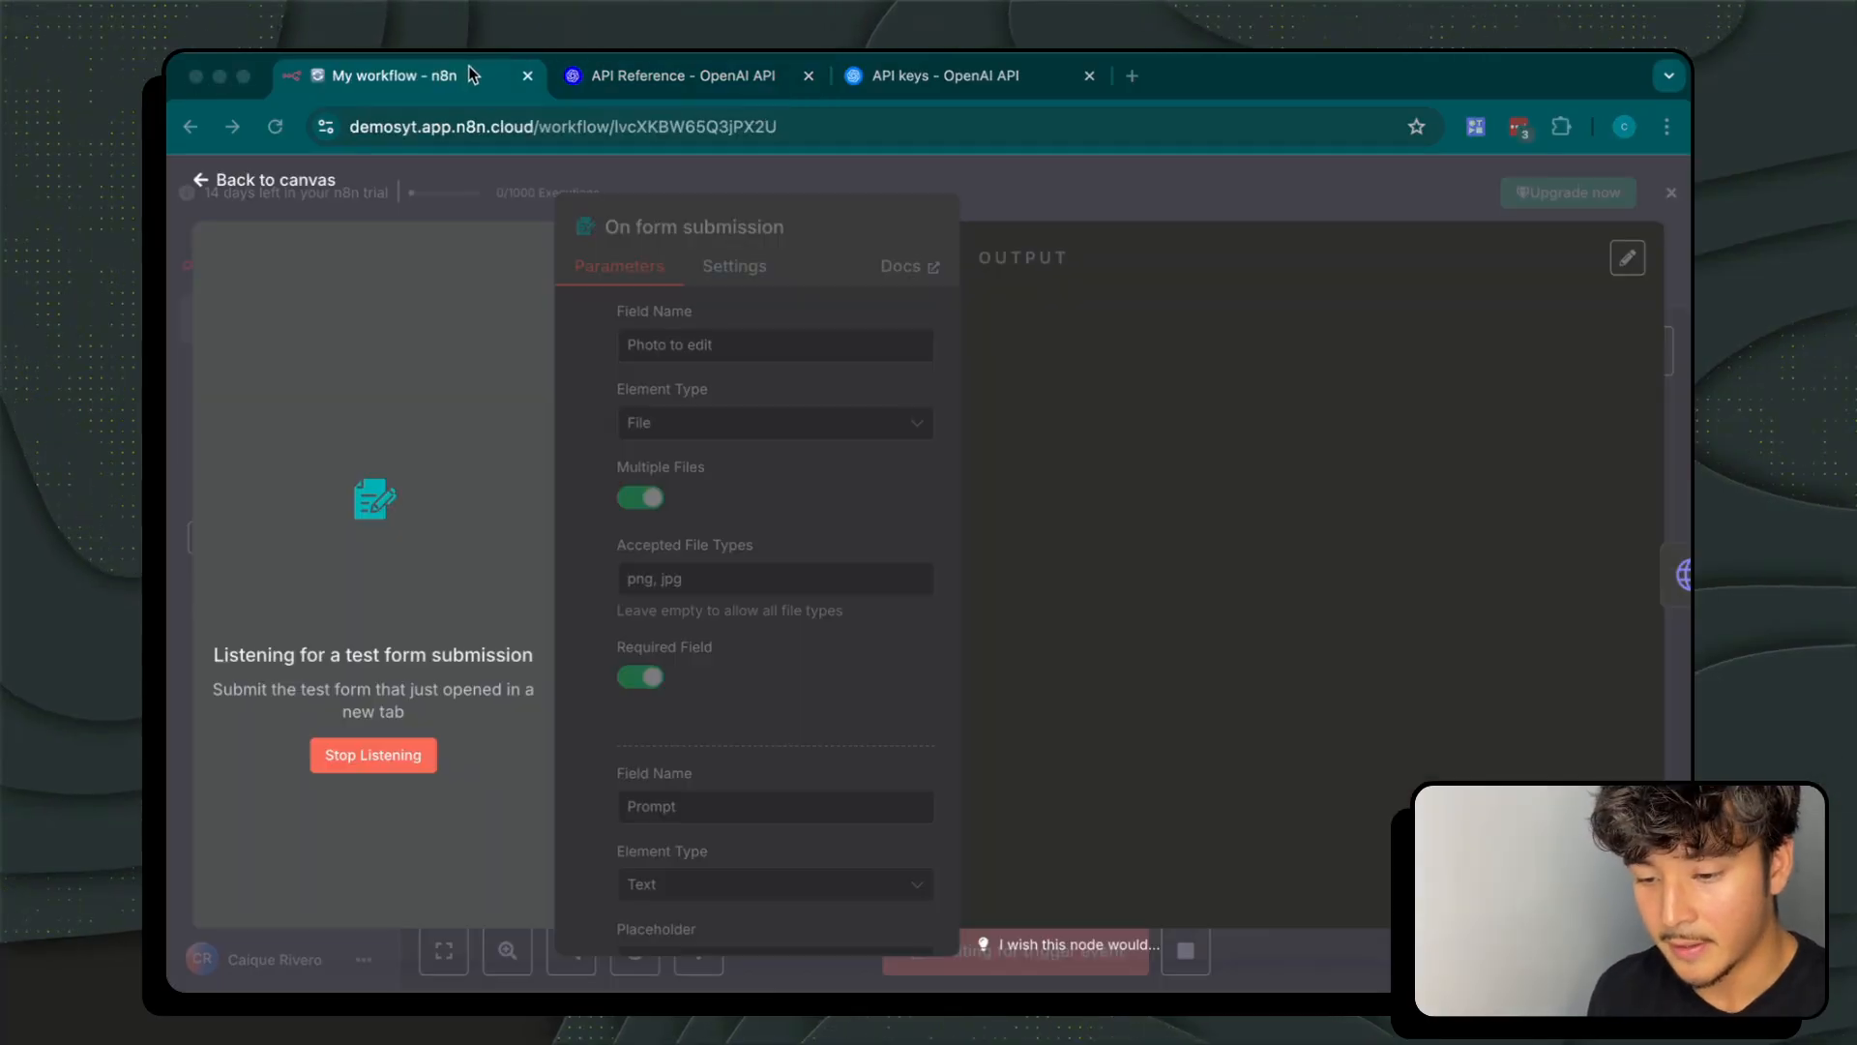
click(376, 755)
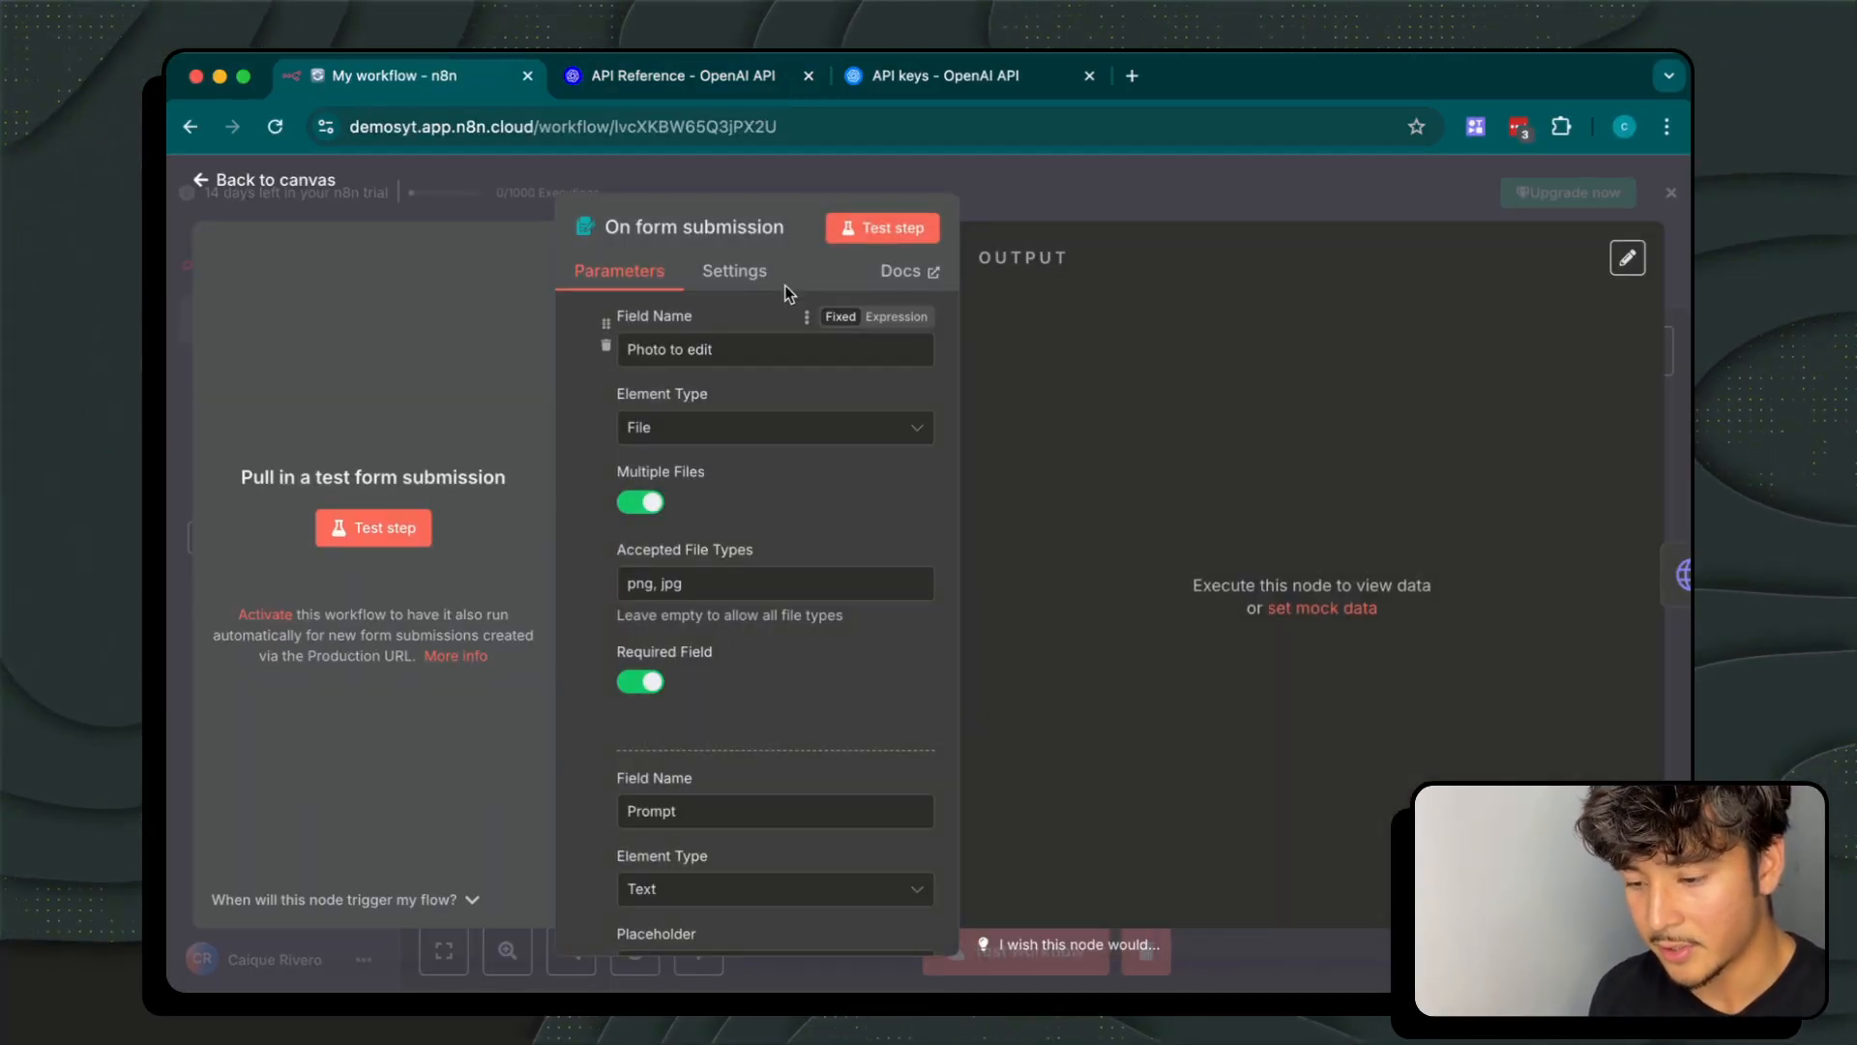
click(995, 195)
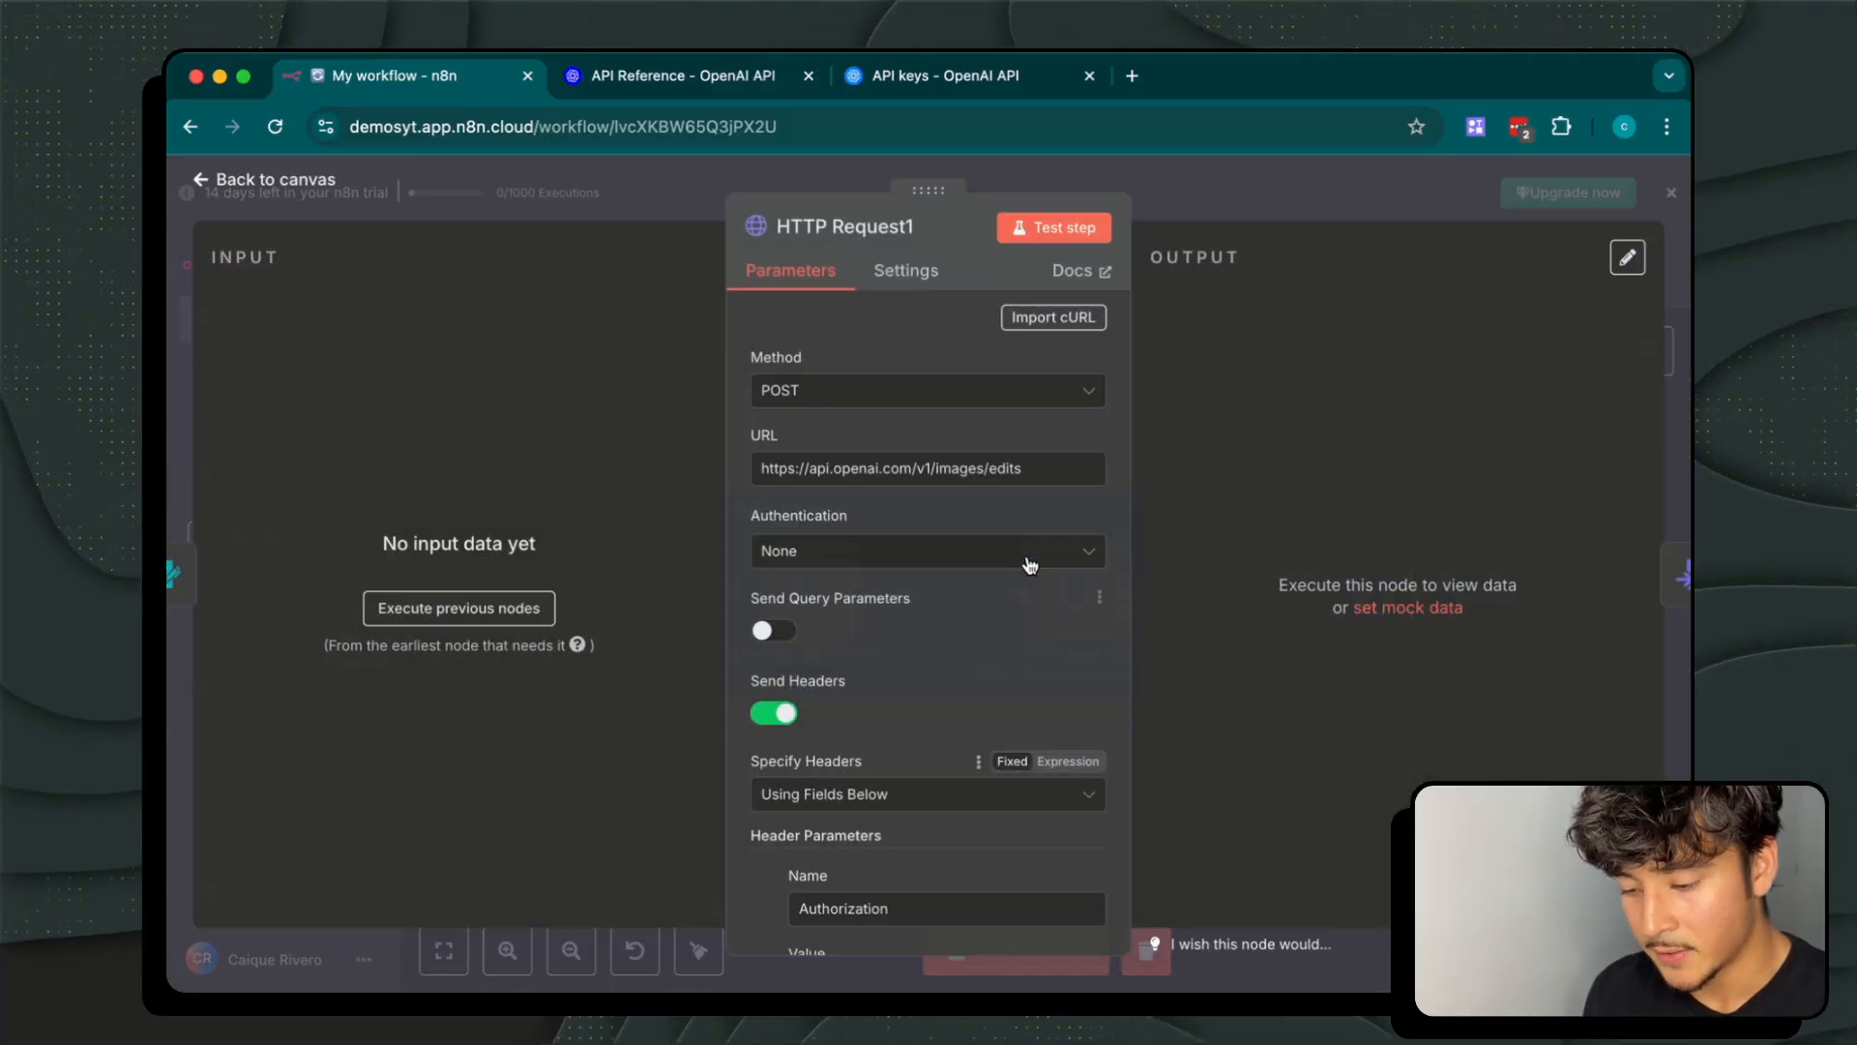
double_click(1086, 614)
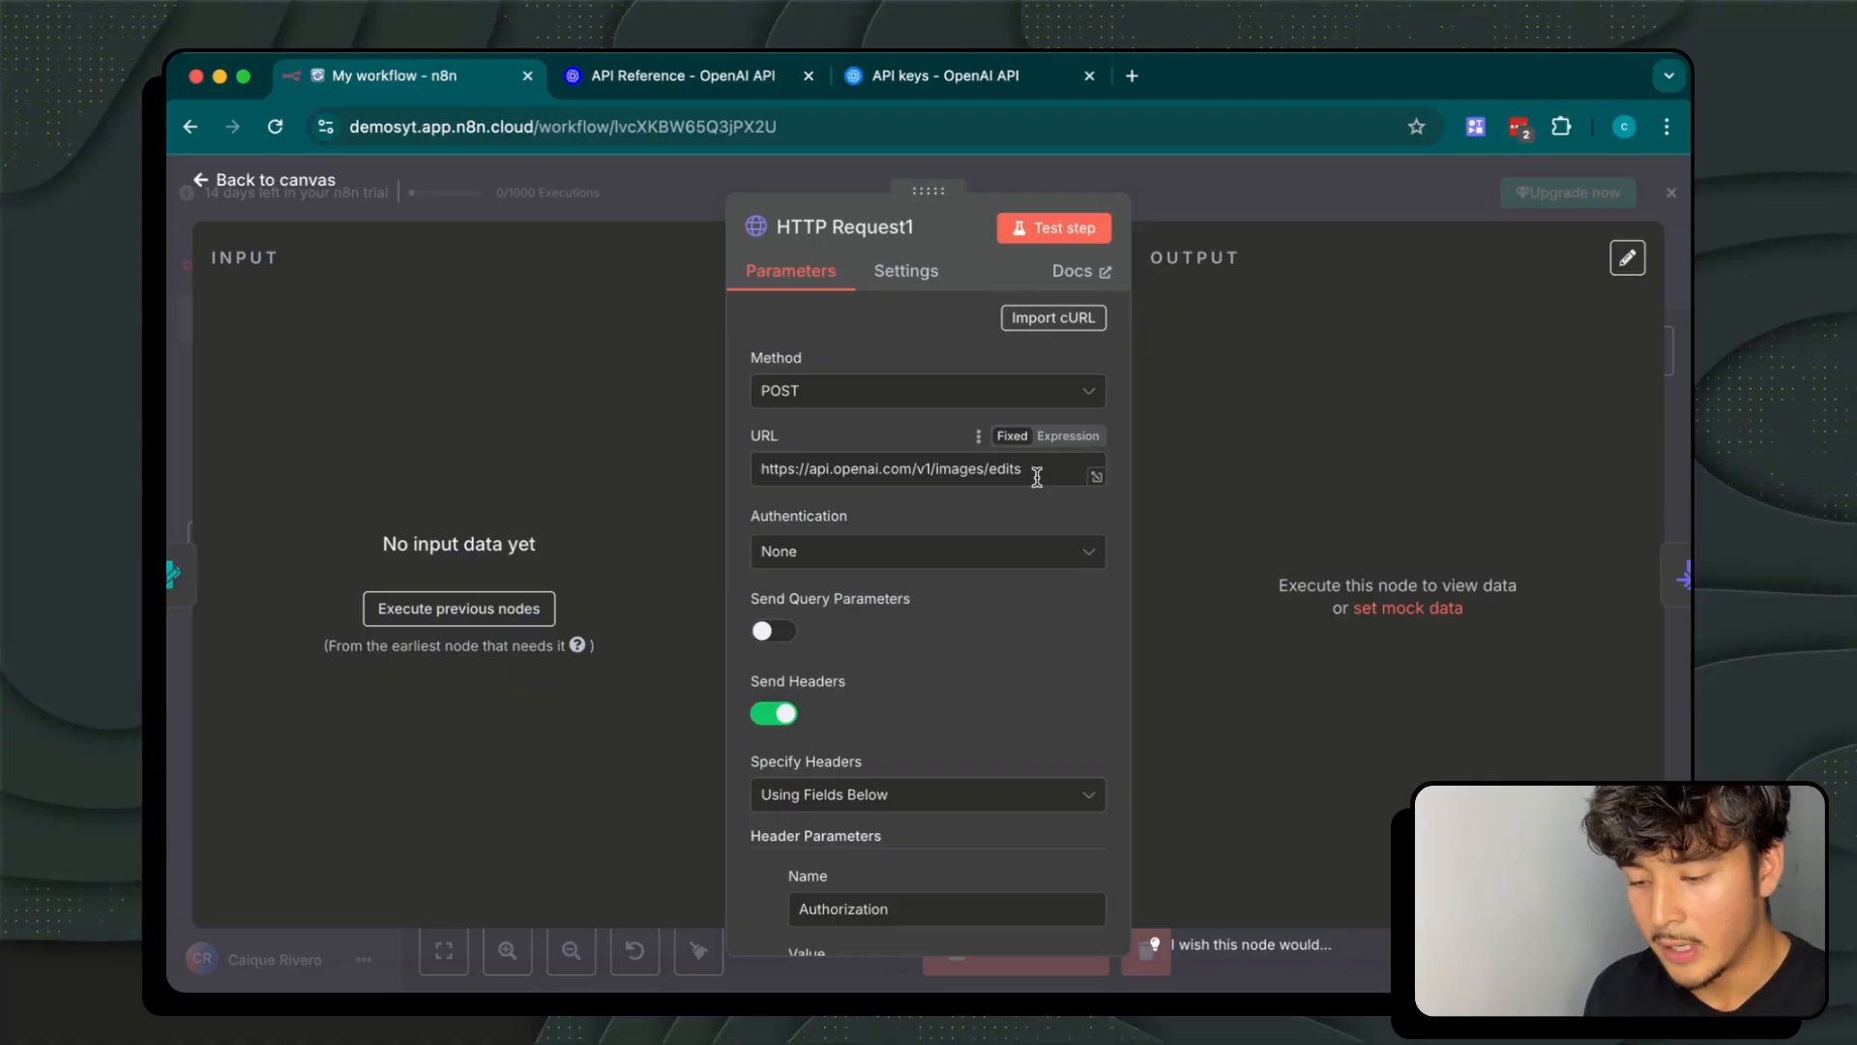
Compare the HTTP Request1 node's URL with the Create image edit endpoint in the API reference
drag(1036, 476, 514, 473)
click(624, 87)
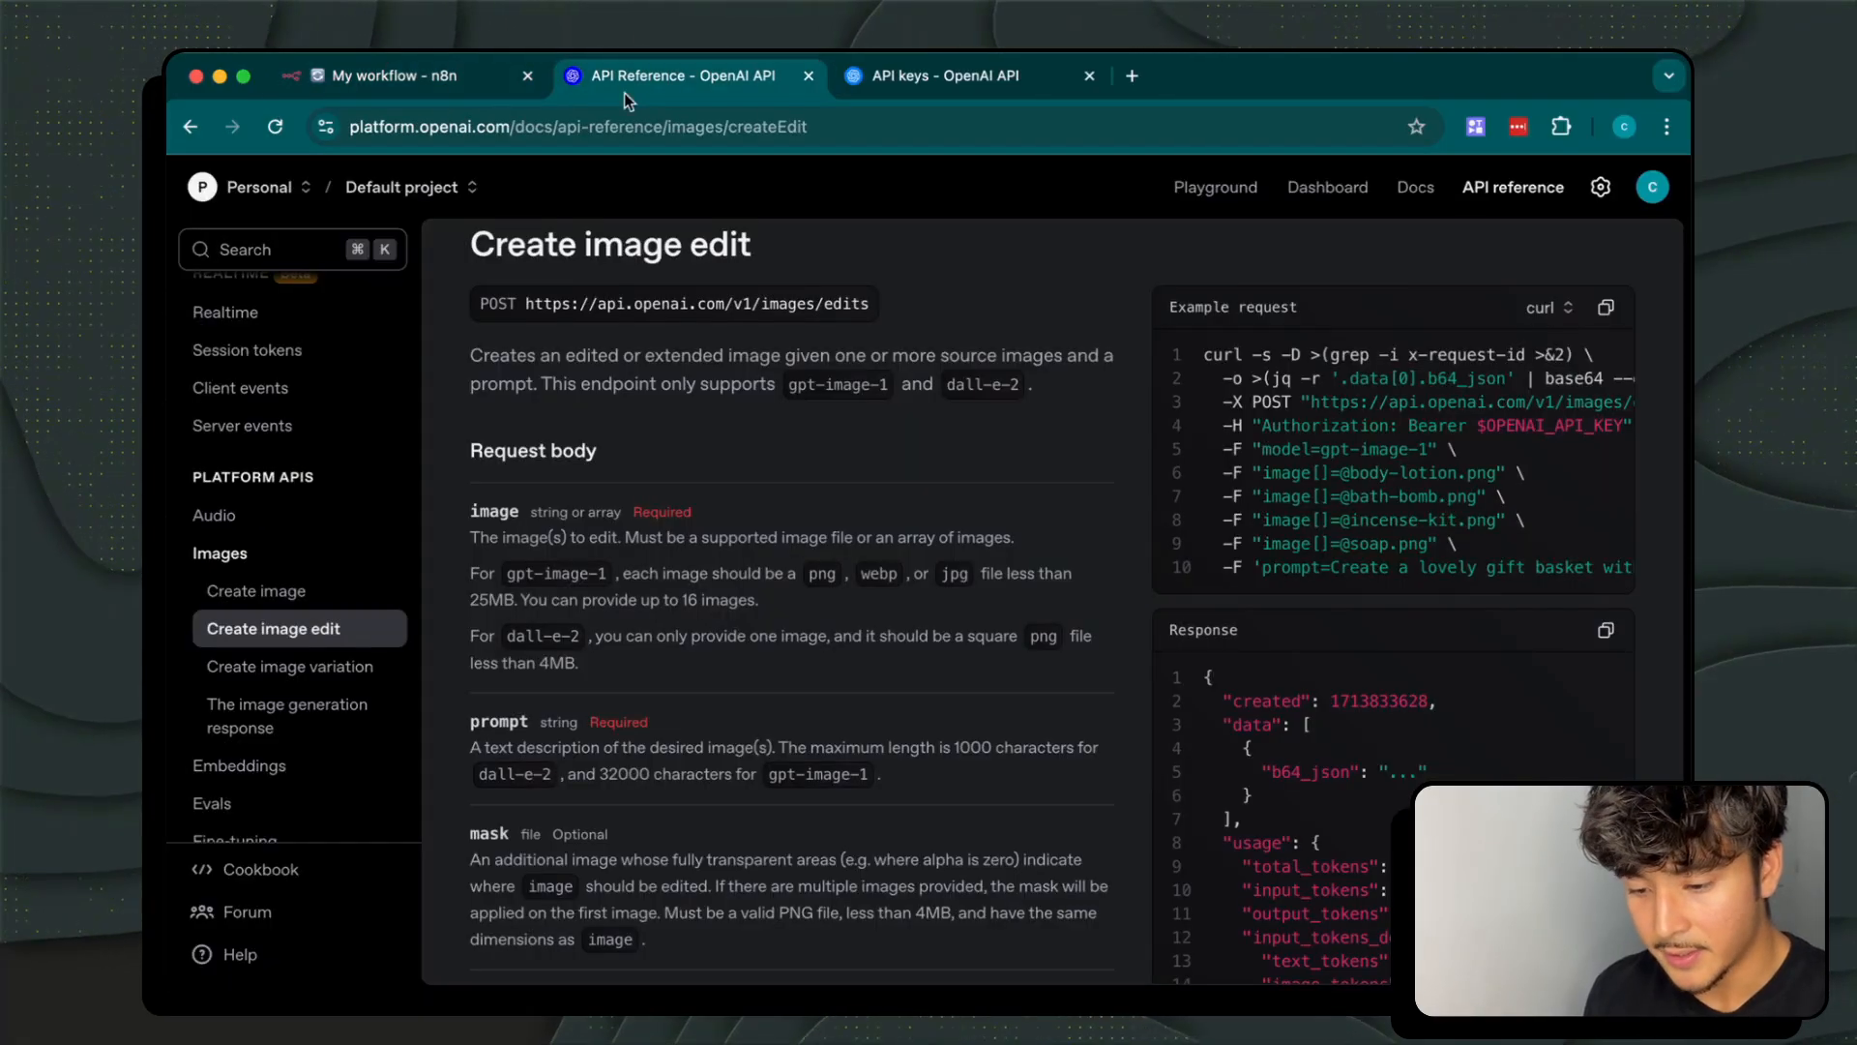
click(396, 95)
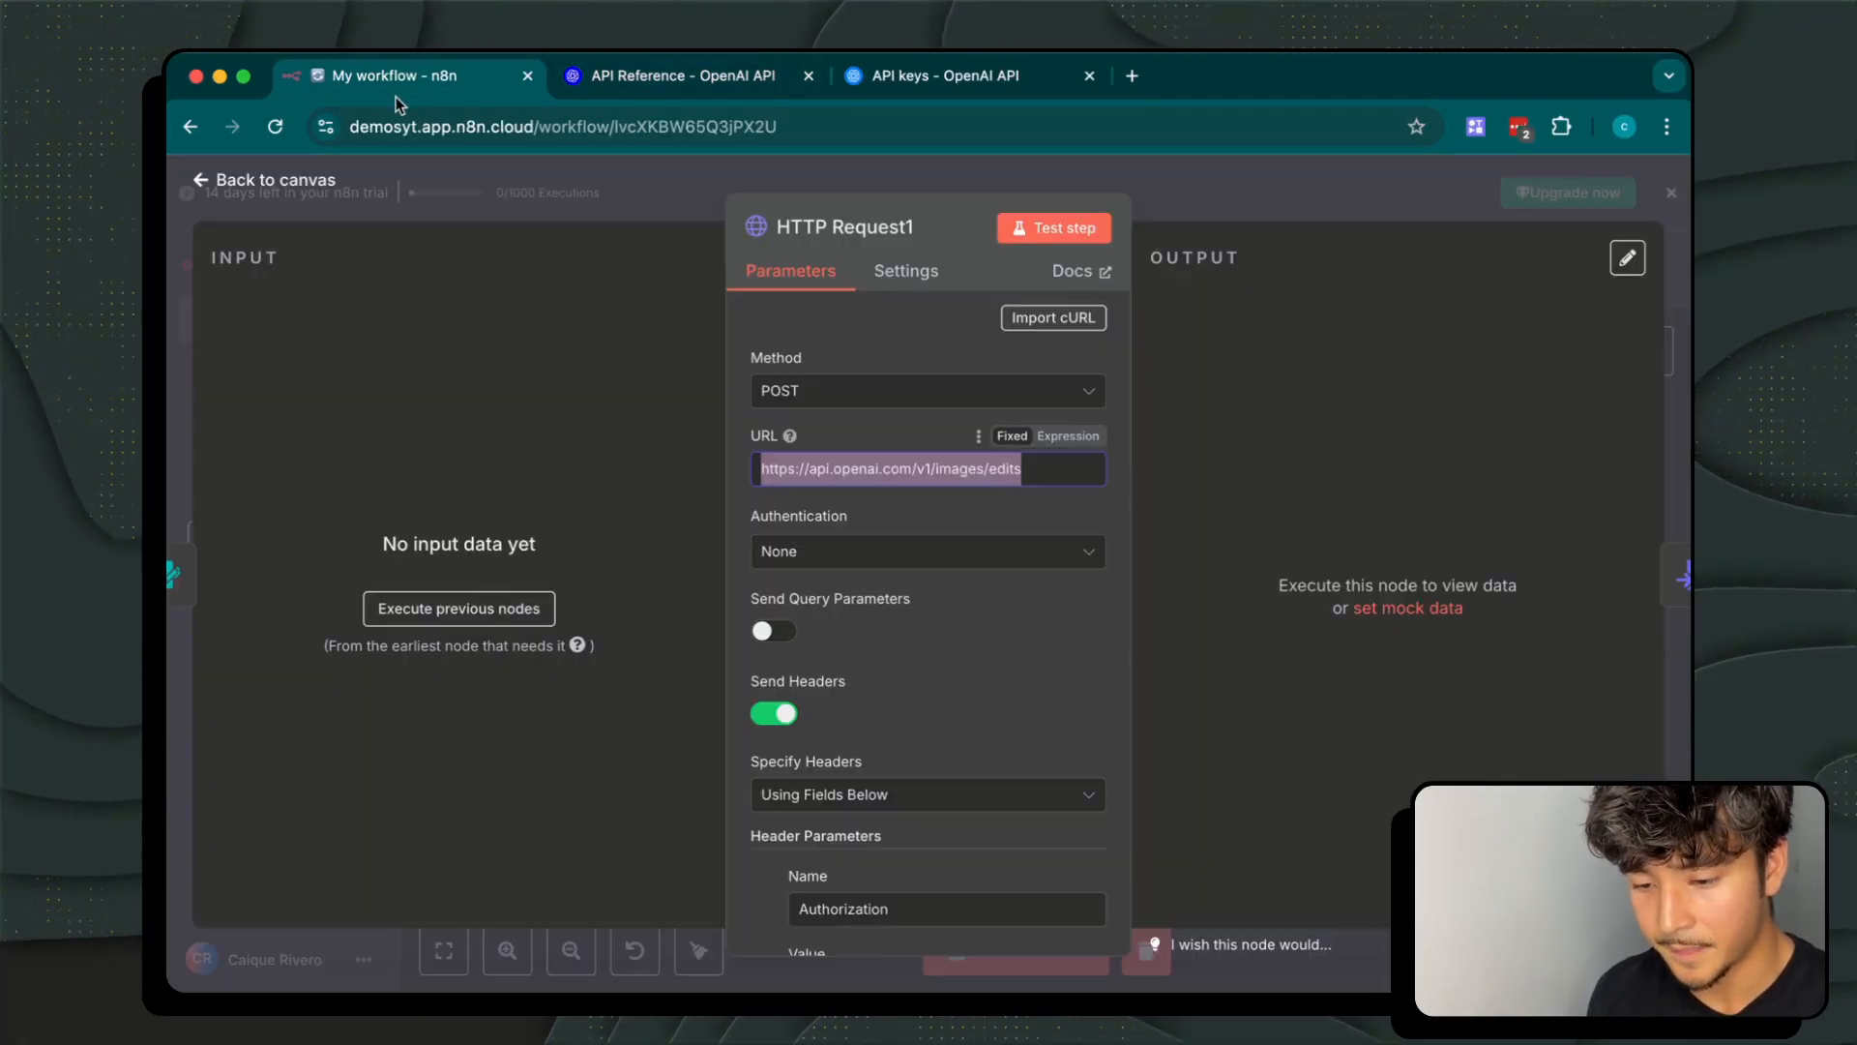
Review the HTTP Request1 node's Authorization header, body content type, and model body parameter
scroll(927, 617, down, 2)
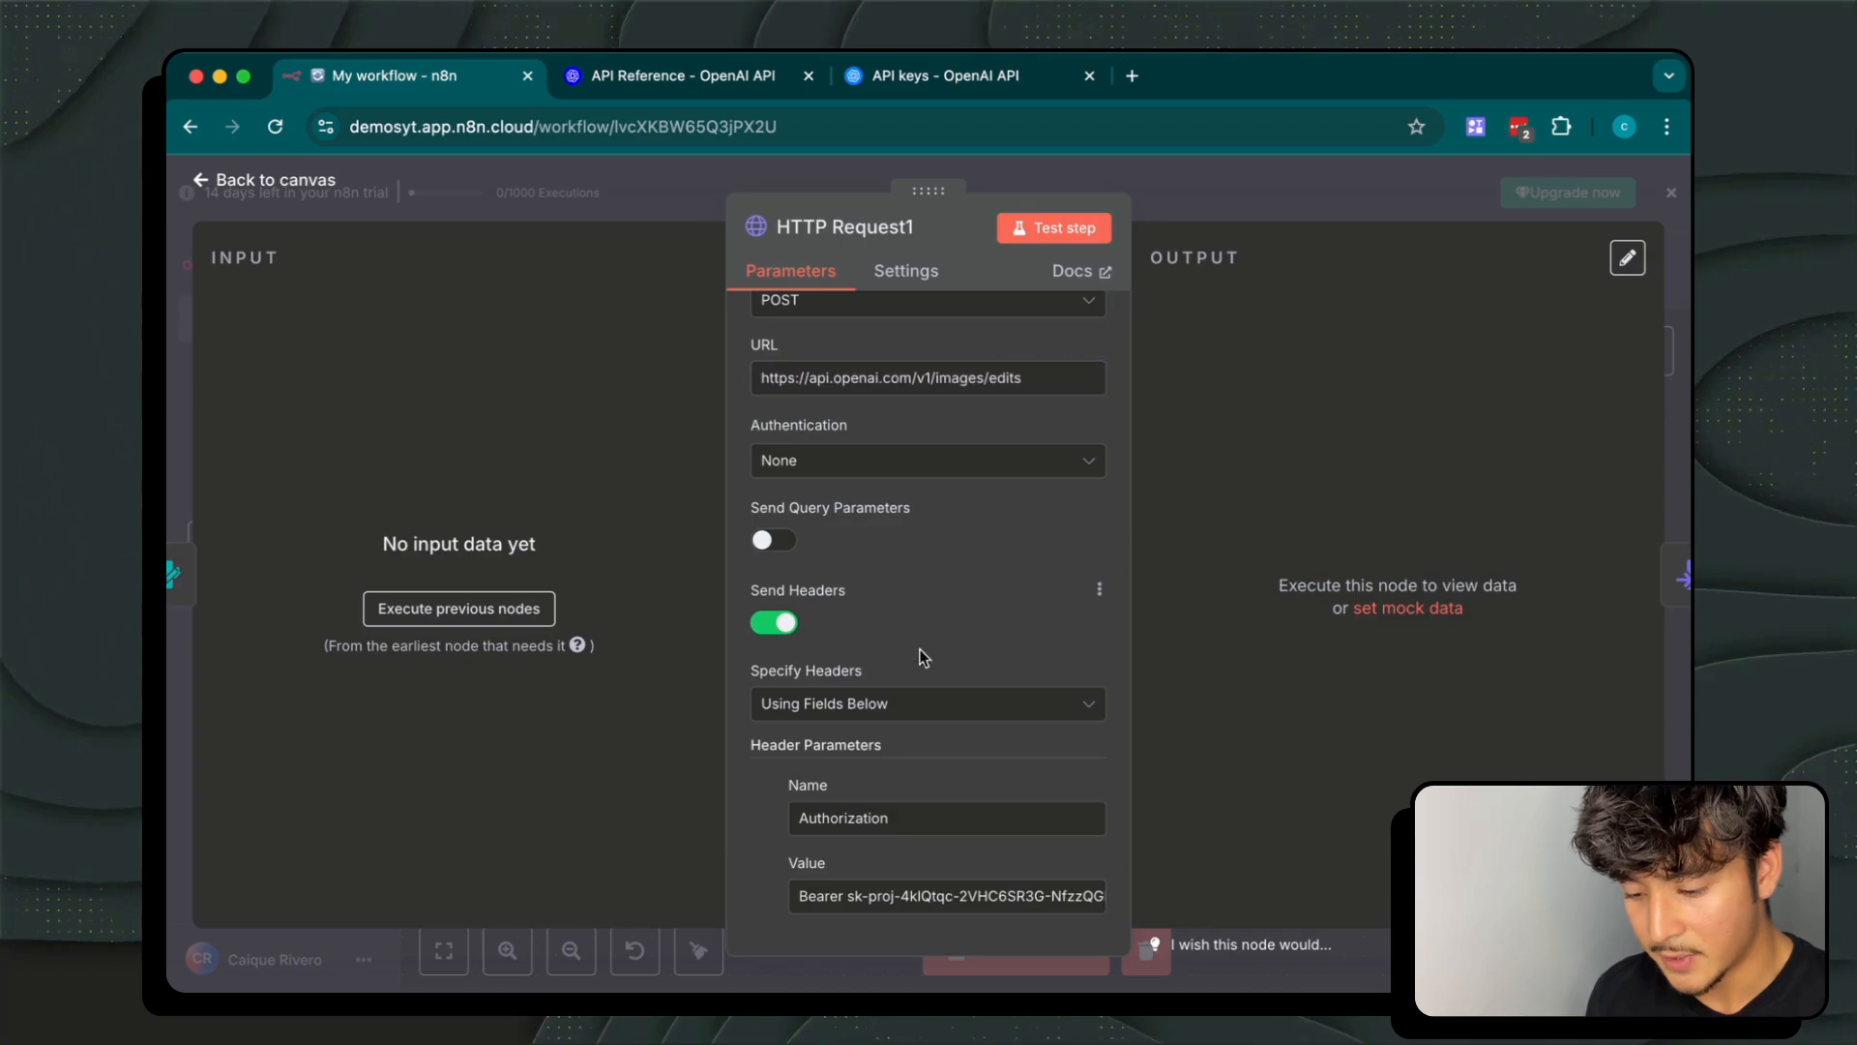
scroll(920, 654, down, 5)
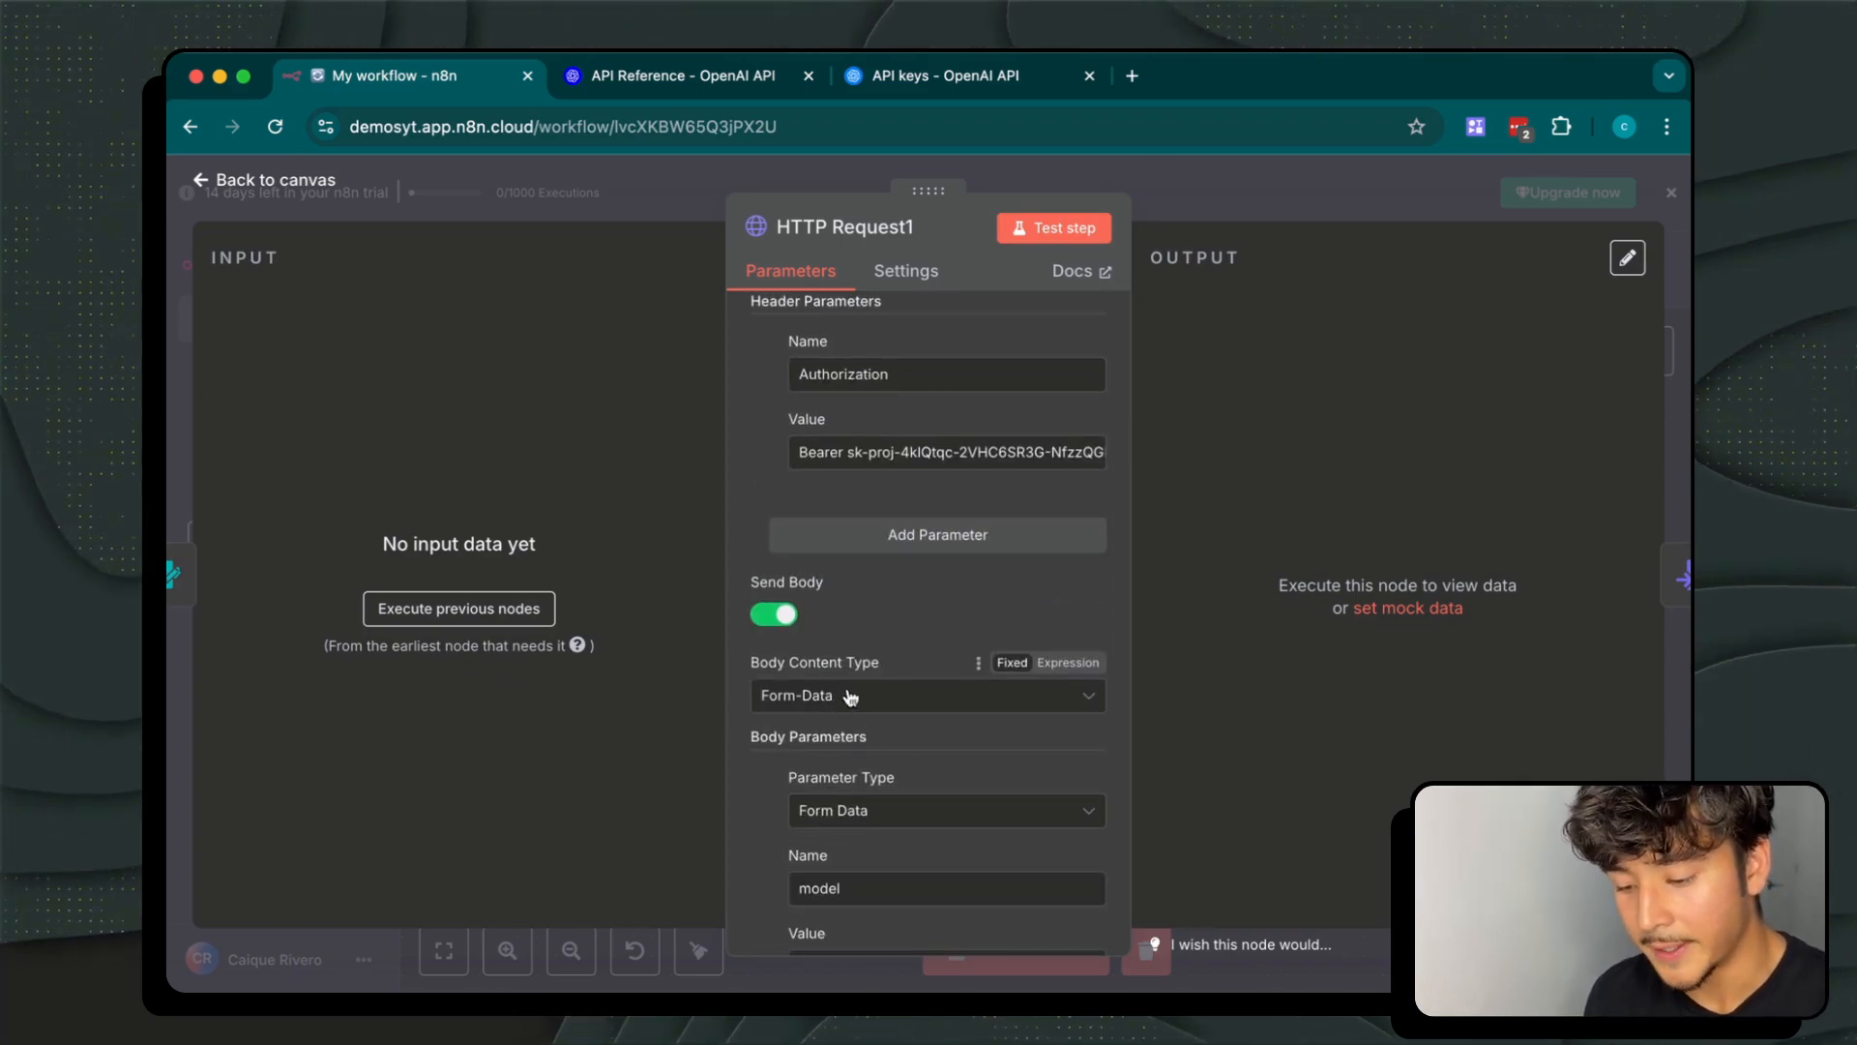
scroll(752, 807, down, 2)
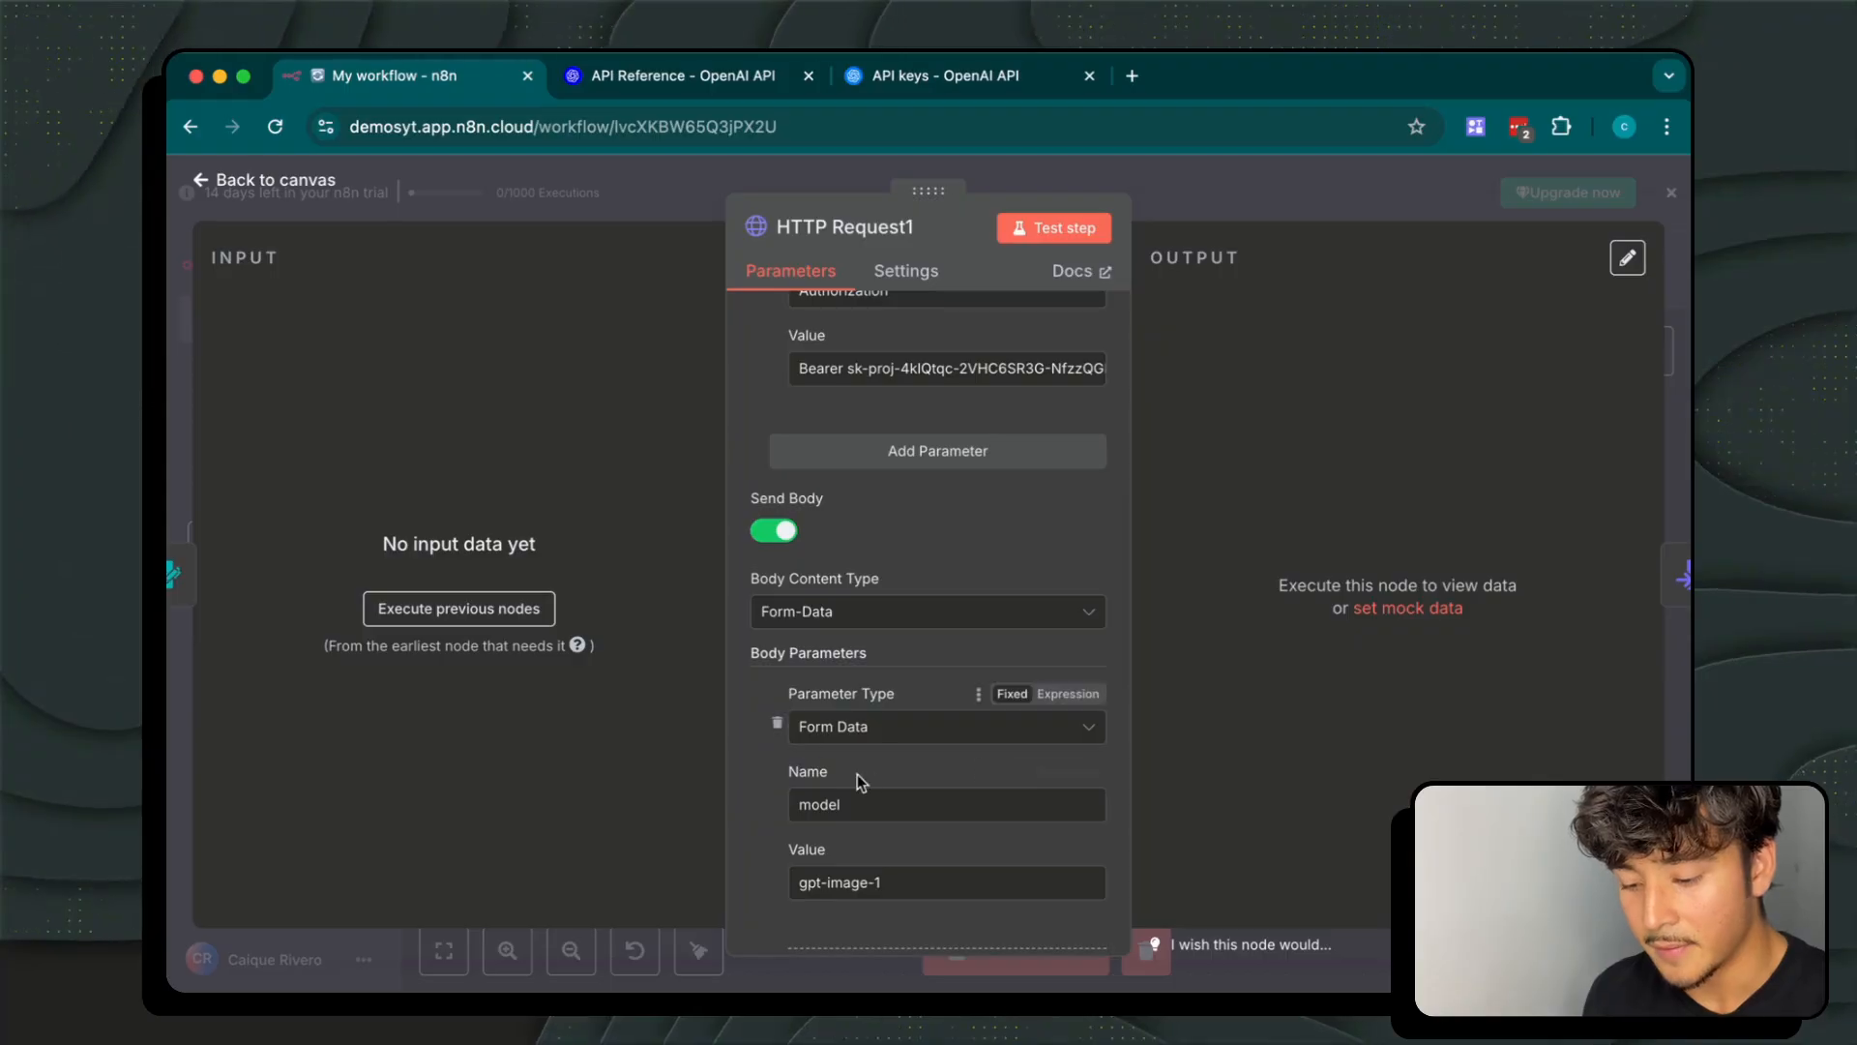
drag(849, 812, 759, 819)
drag(898, 878, 770, 811)
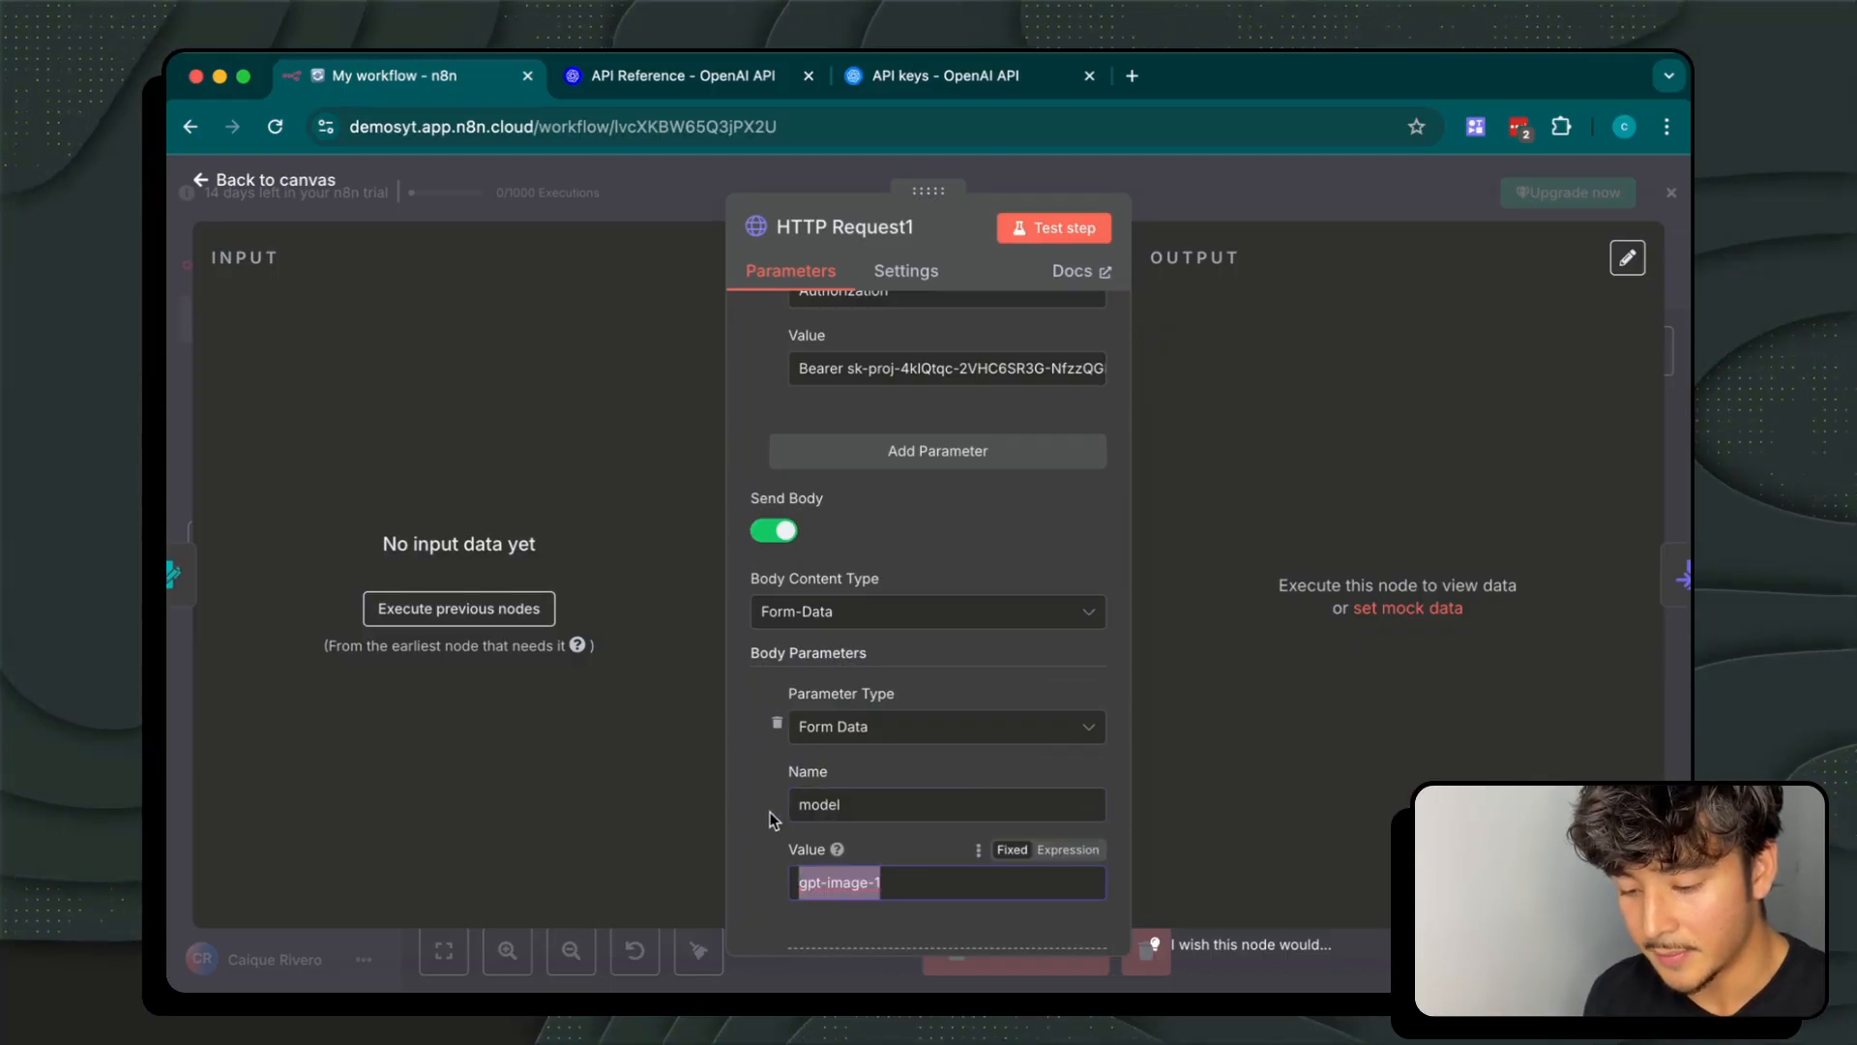
Review the image[] and prompt body parameters, checking the binary file's input data field name and the prompt's value expression
scroll(770, 810, down, 6)
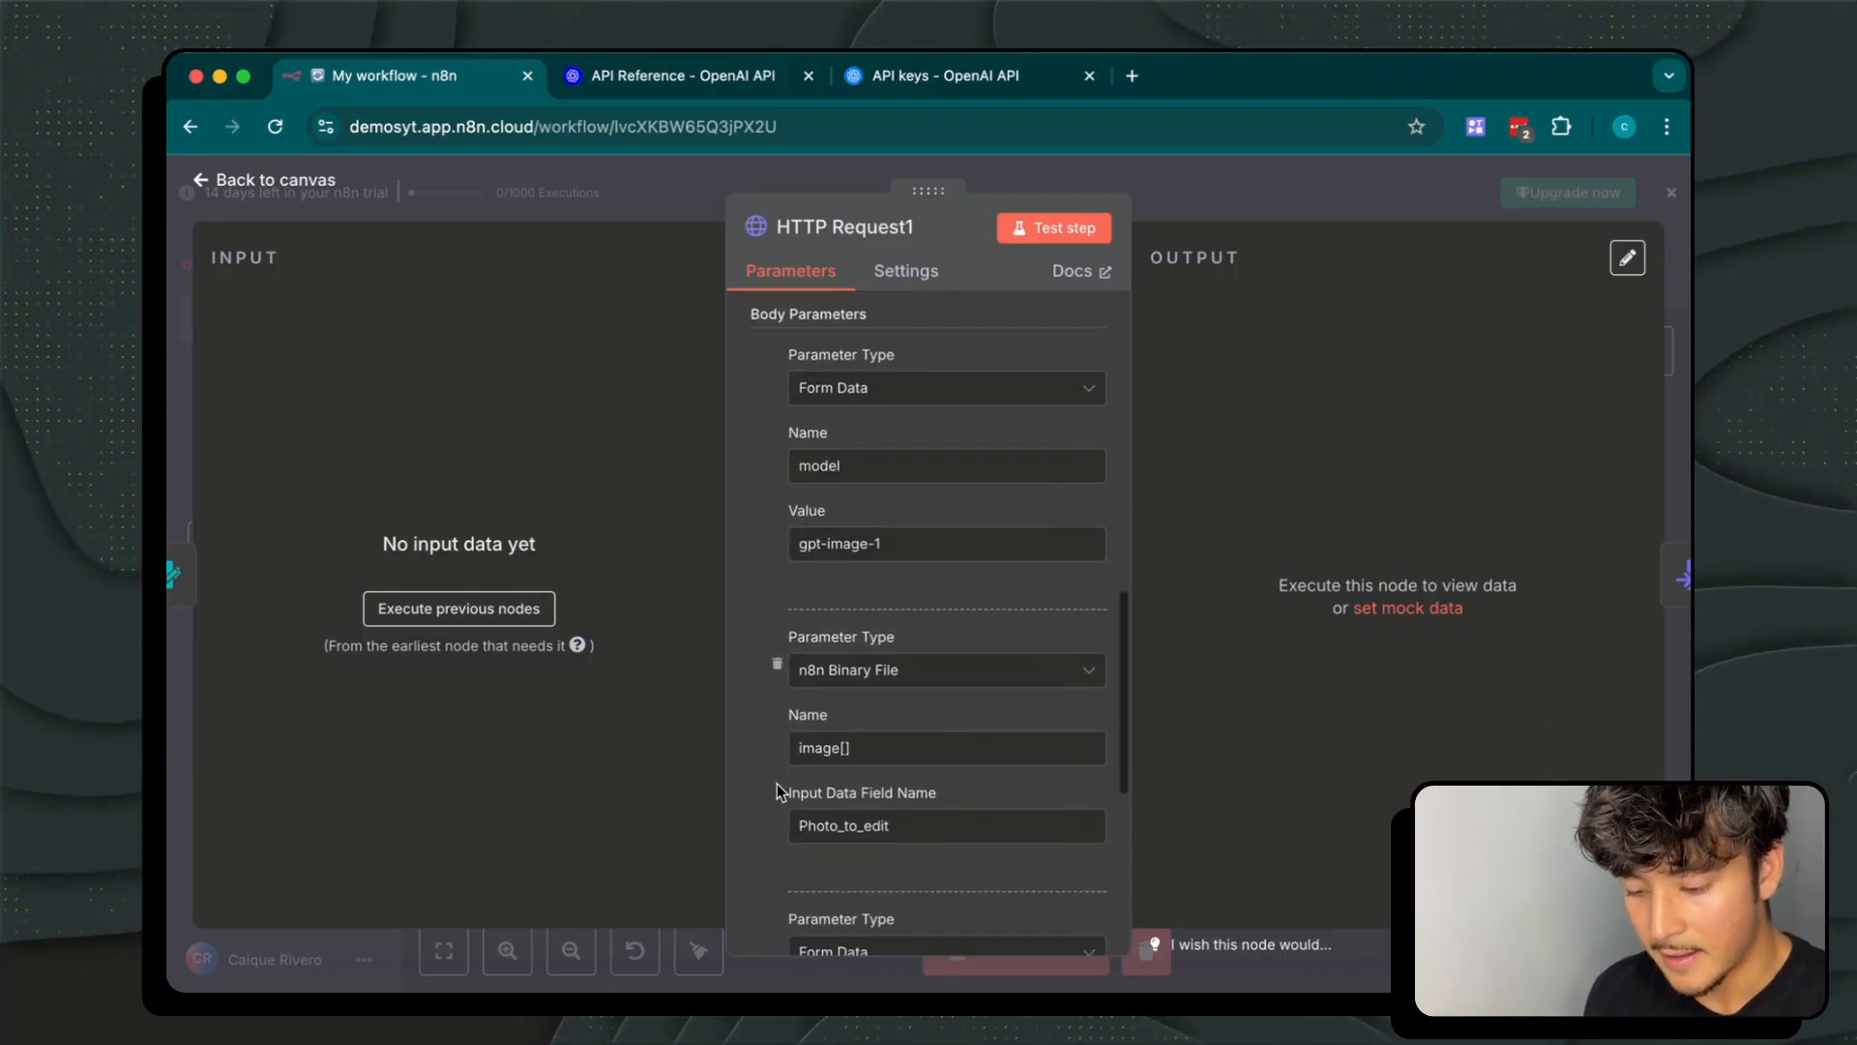
scroll(776, 783, down, 4)
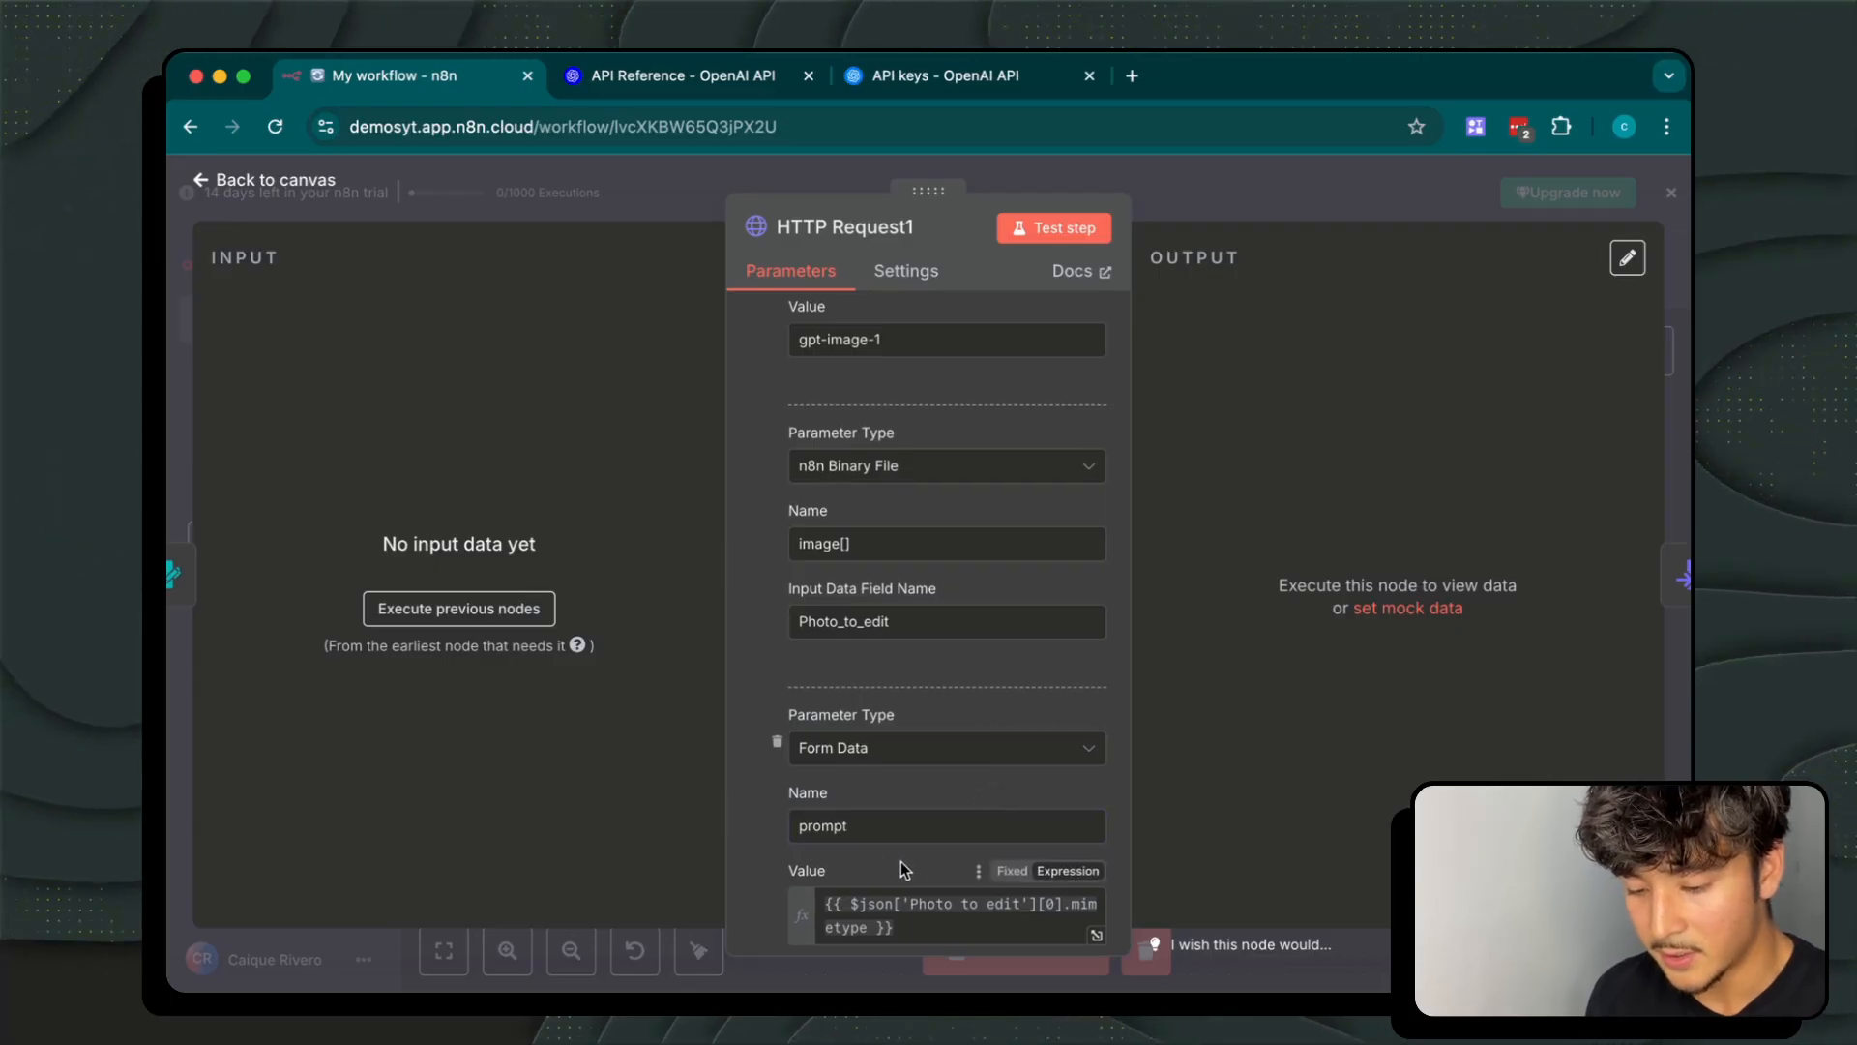
scroll(902, 868, down, 3)
click(902, 785)
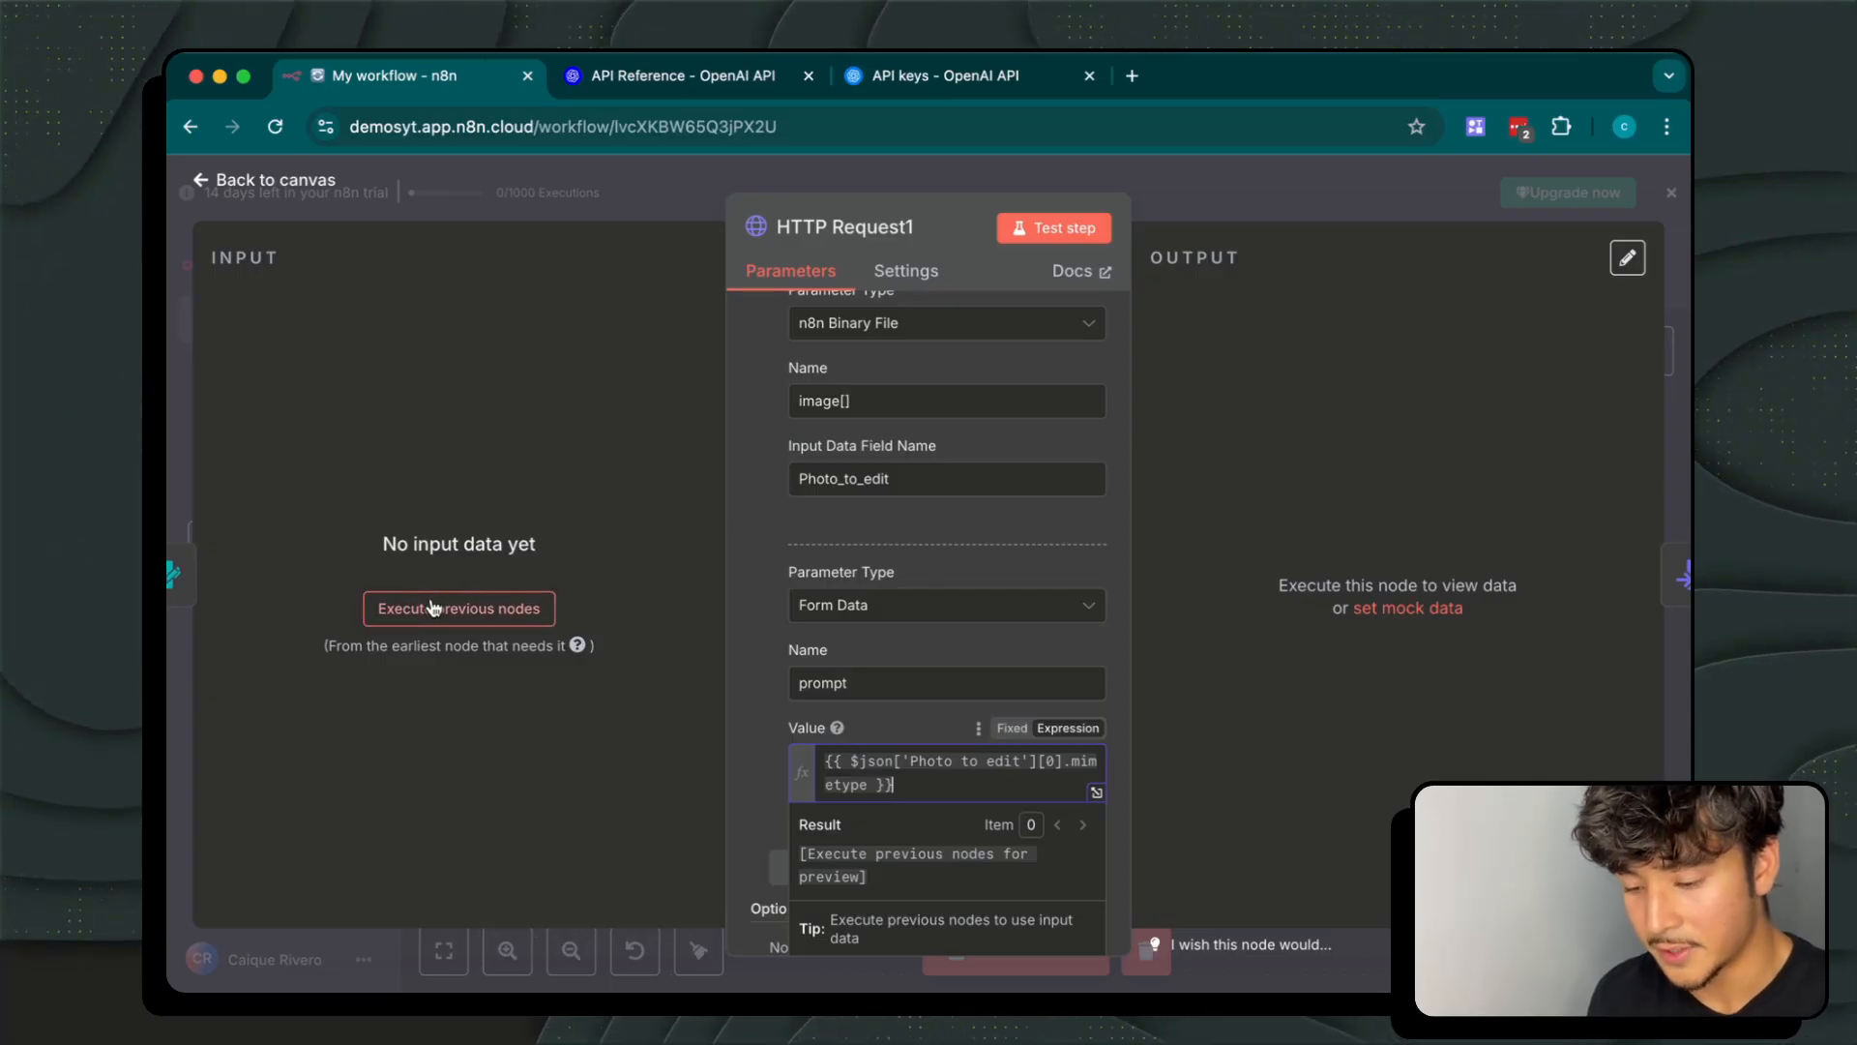
click(761, 698)
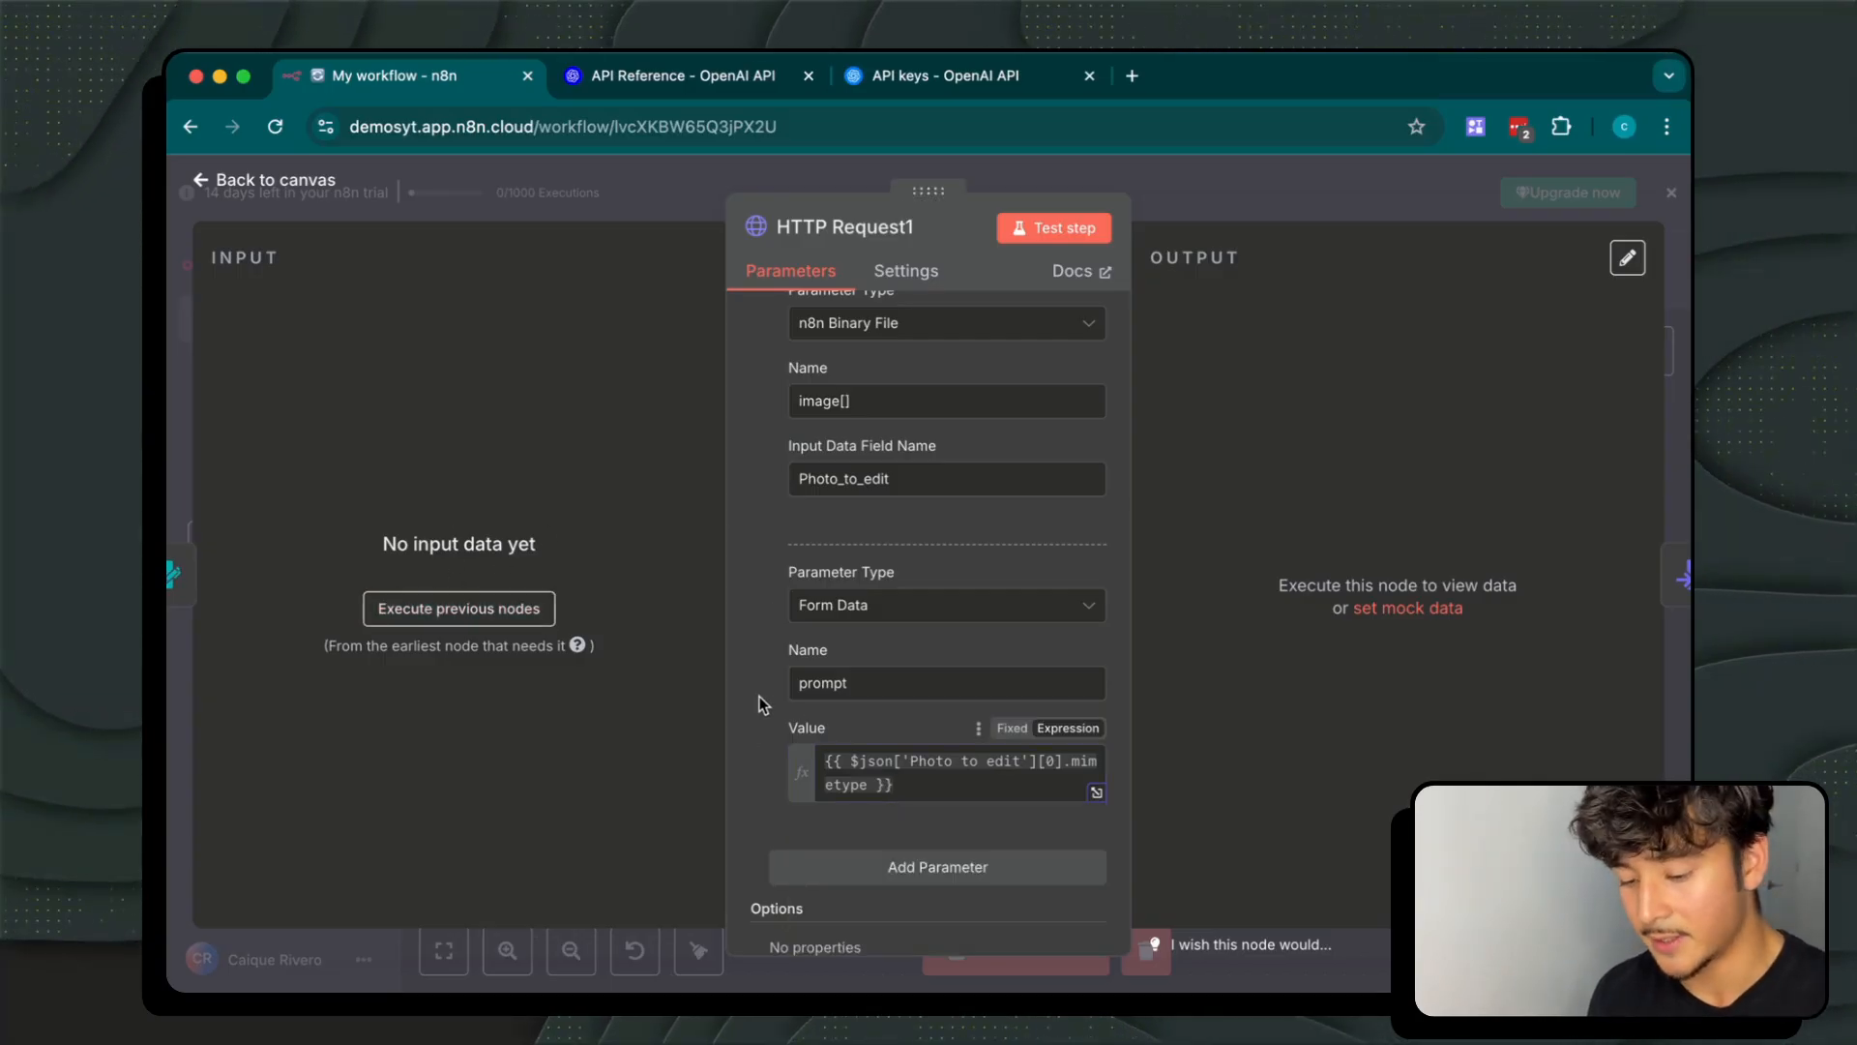
scroll(828, 556, up, 2)
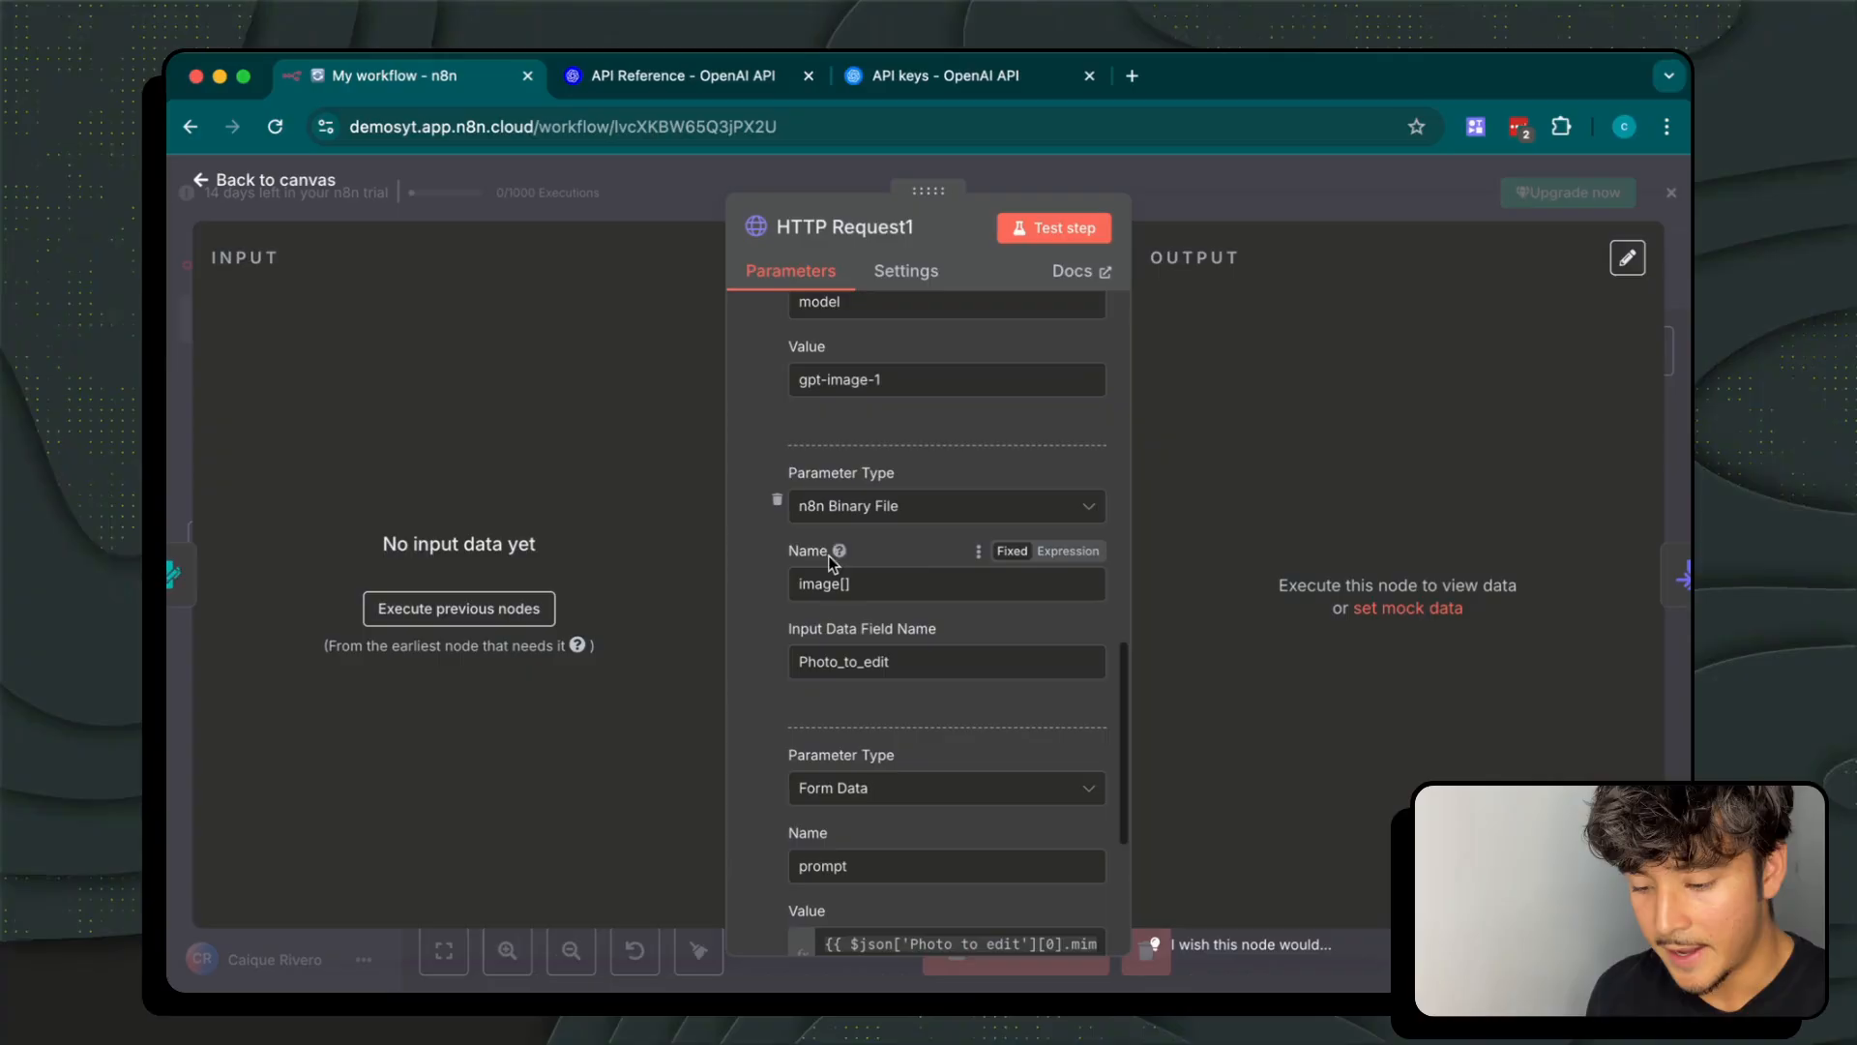
double_click(953, 667)
click(751, 555)
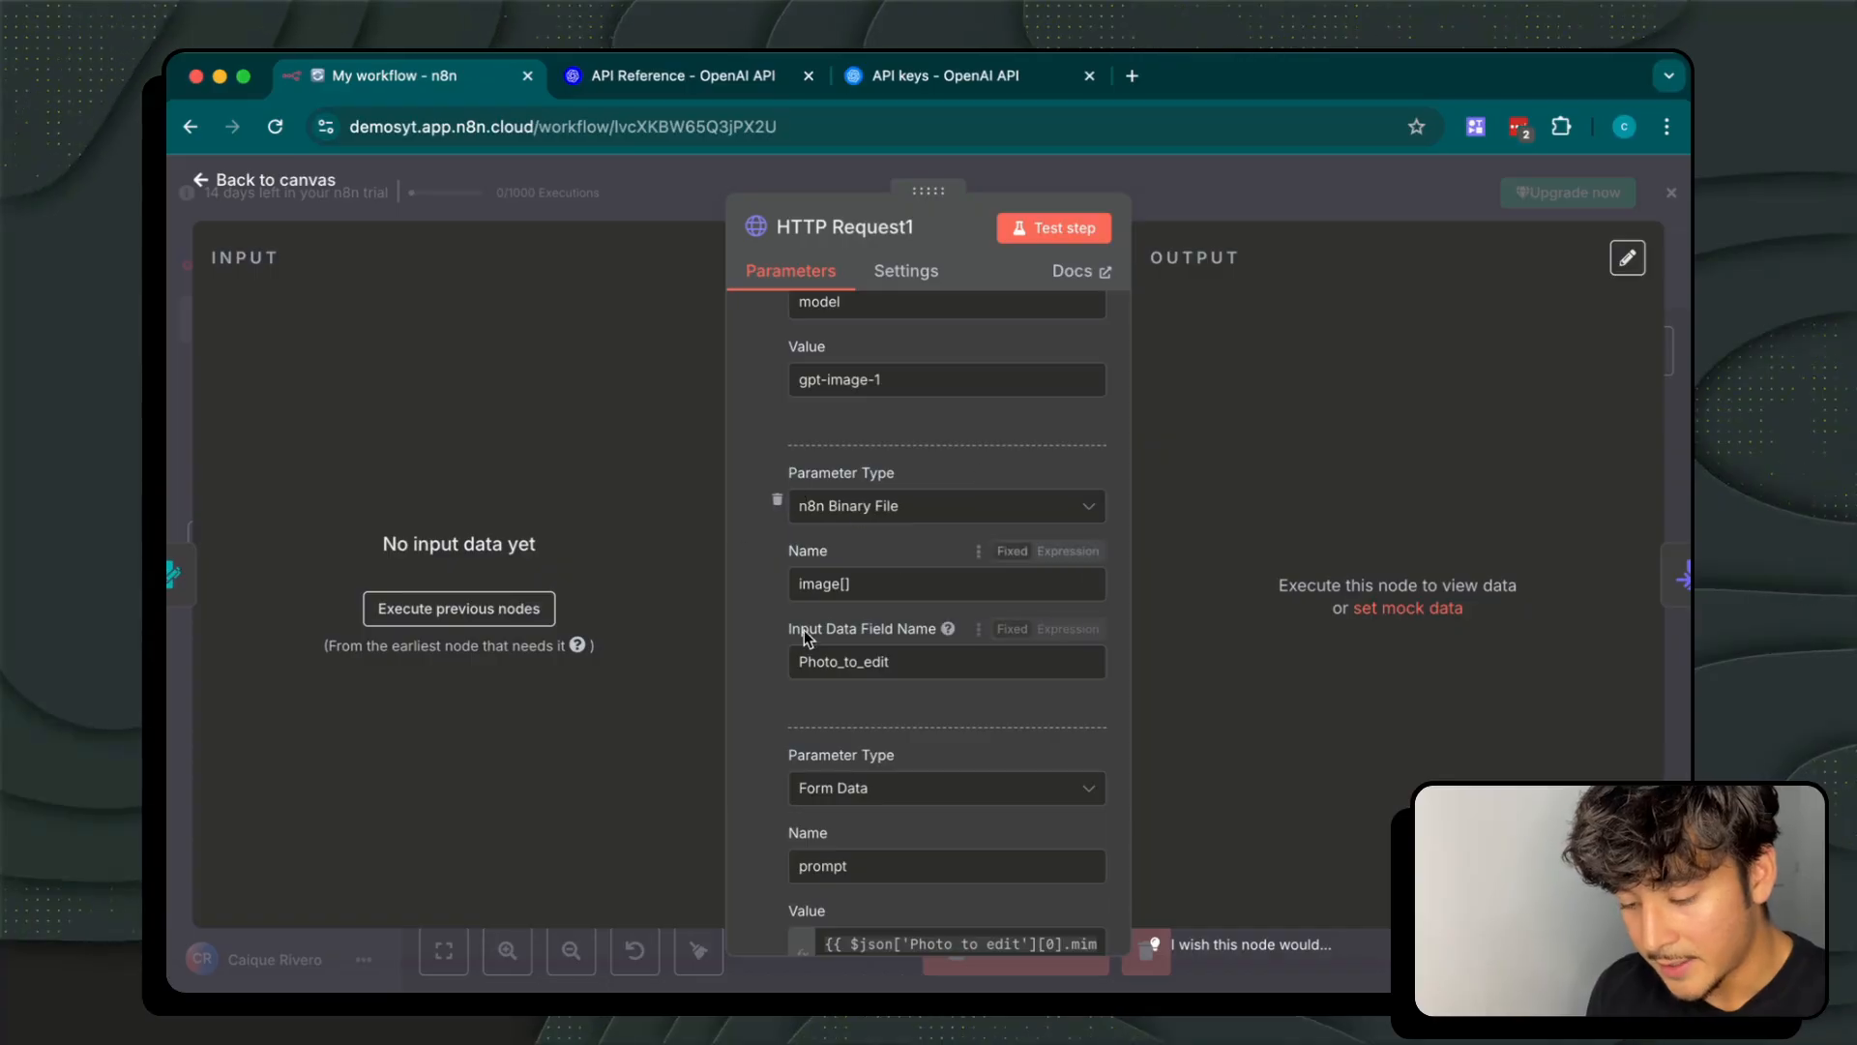
Check the API reference for how many images gpt-image-1 accepts, and return to the HTTP Request1 node's model parameter in n8n
click(699, 85)
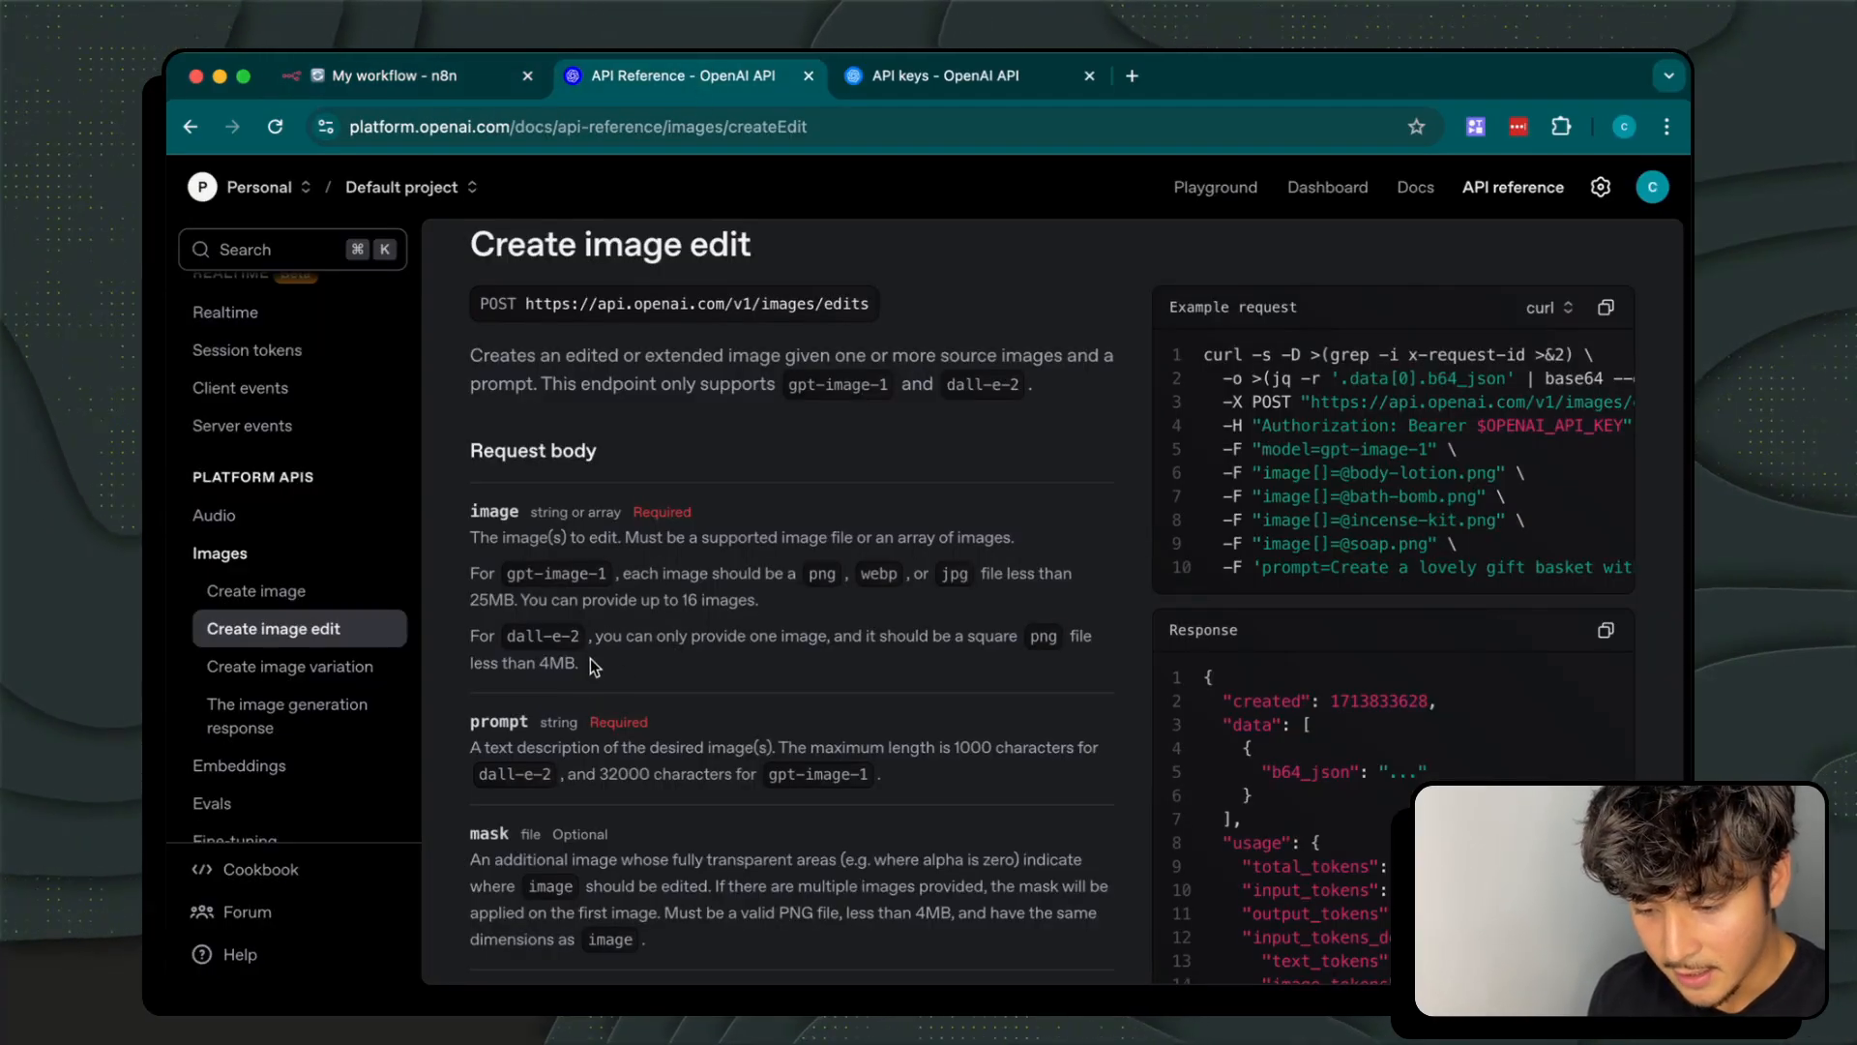
drag(639, 601, 799, 611)
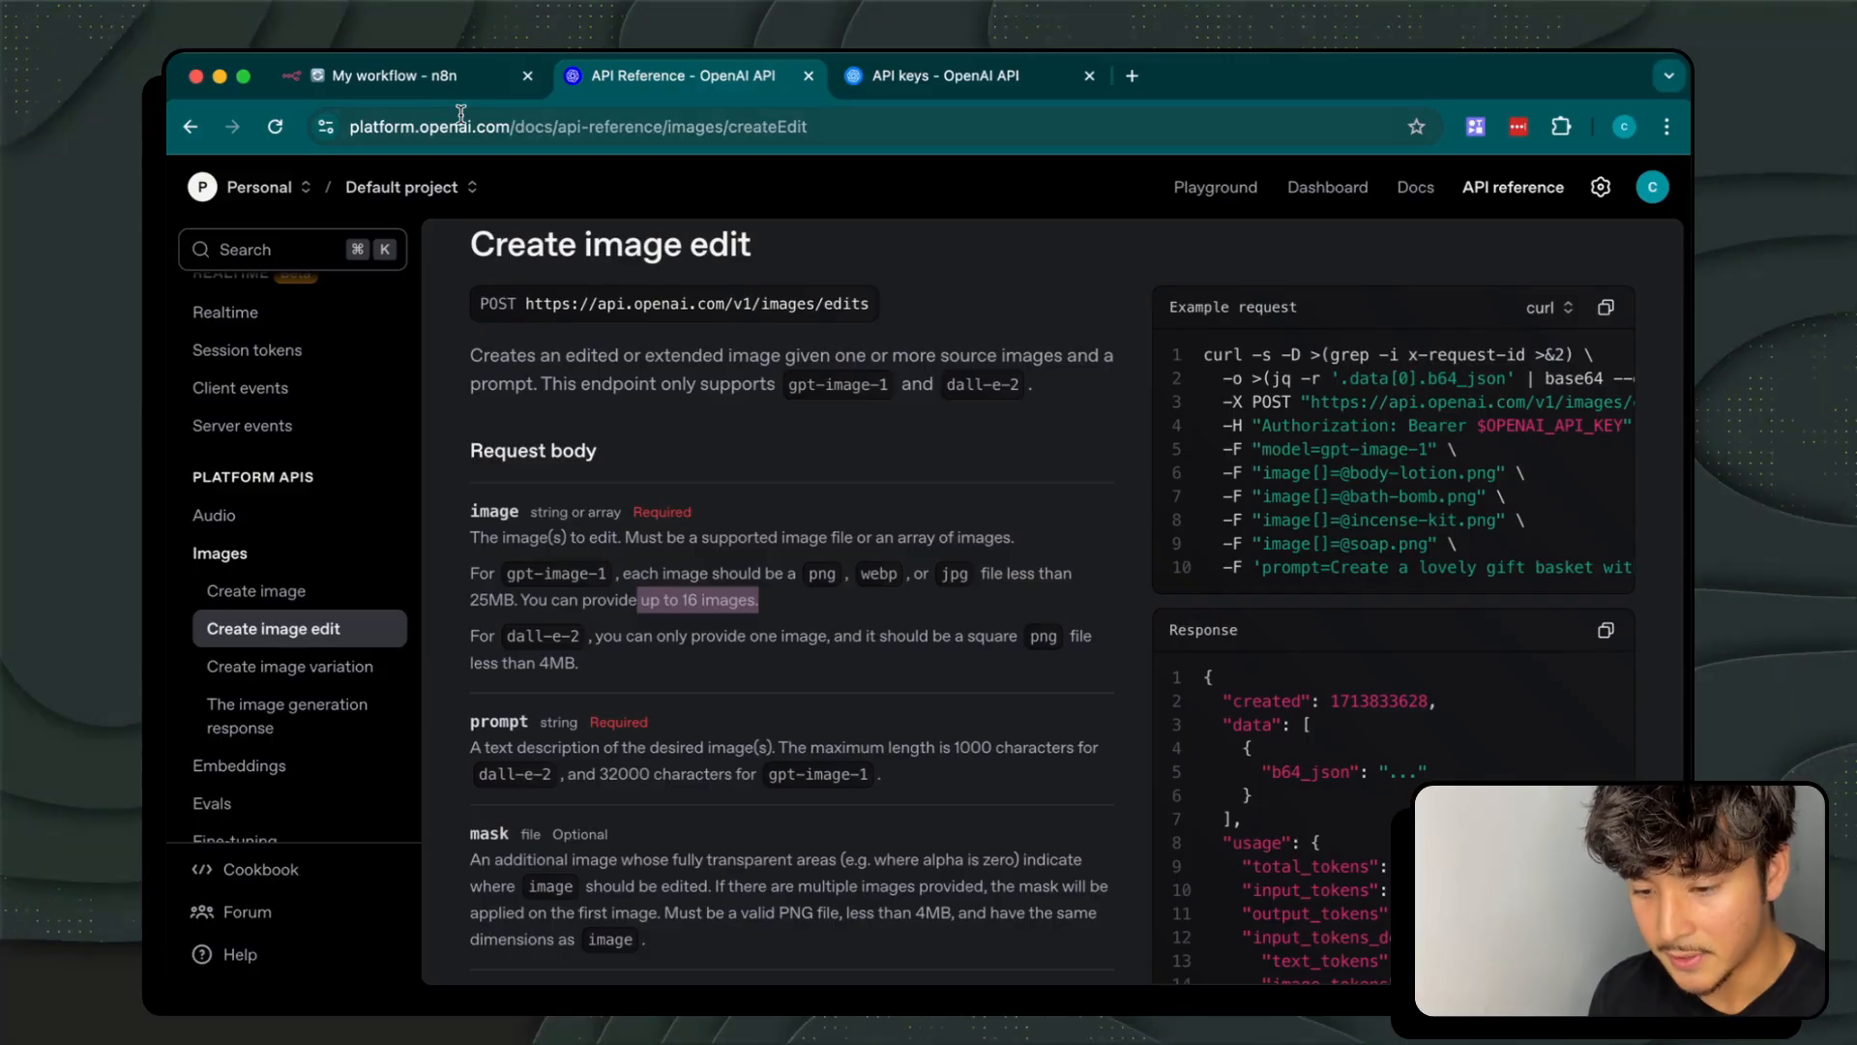
click(433, 85)
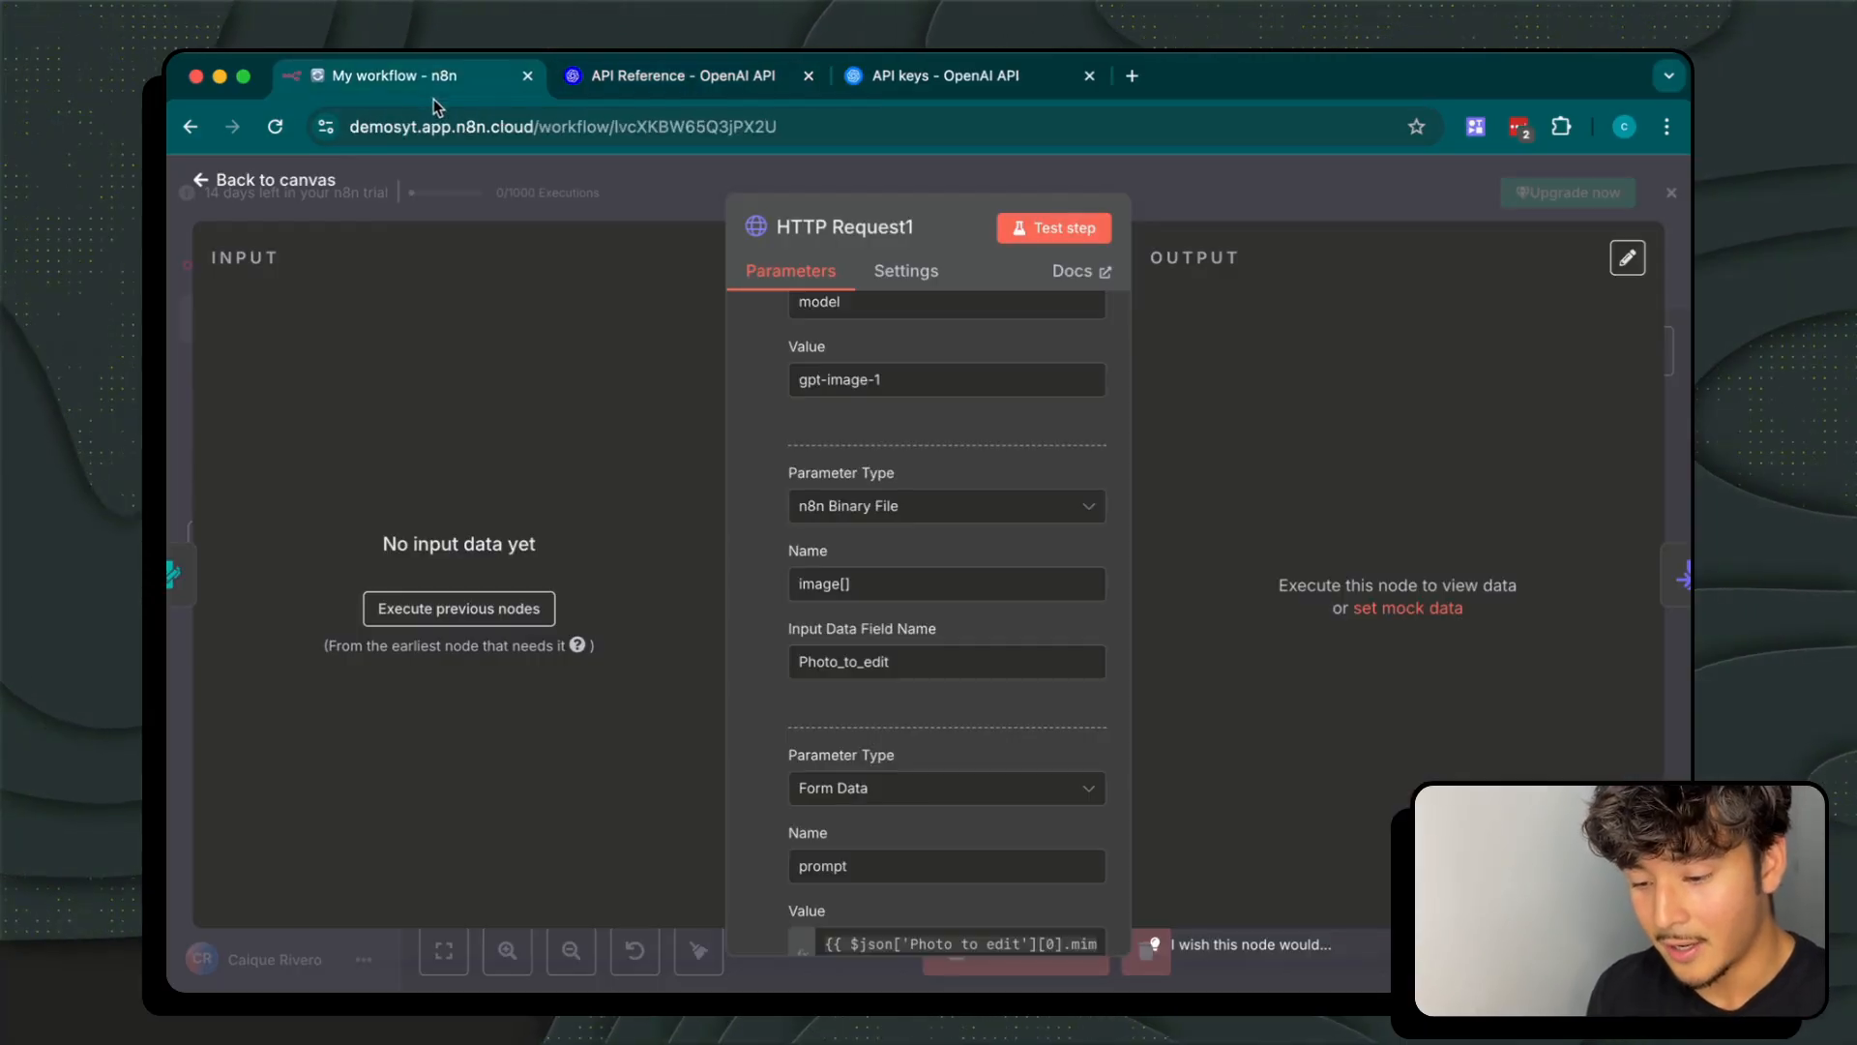
scroll(888, 453, up, 3)
drag(846, 500, 765, 506)
click(765, 501)
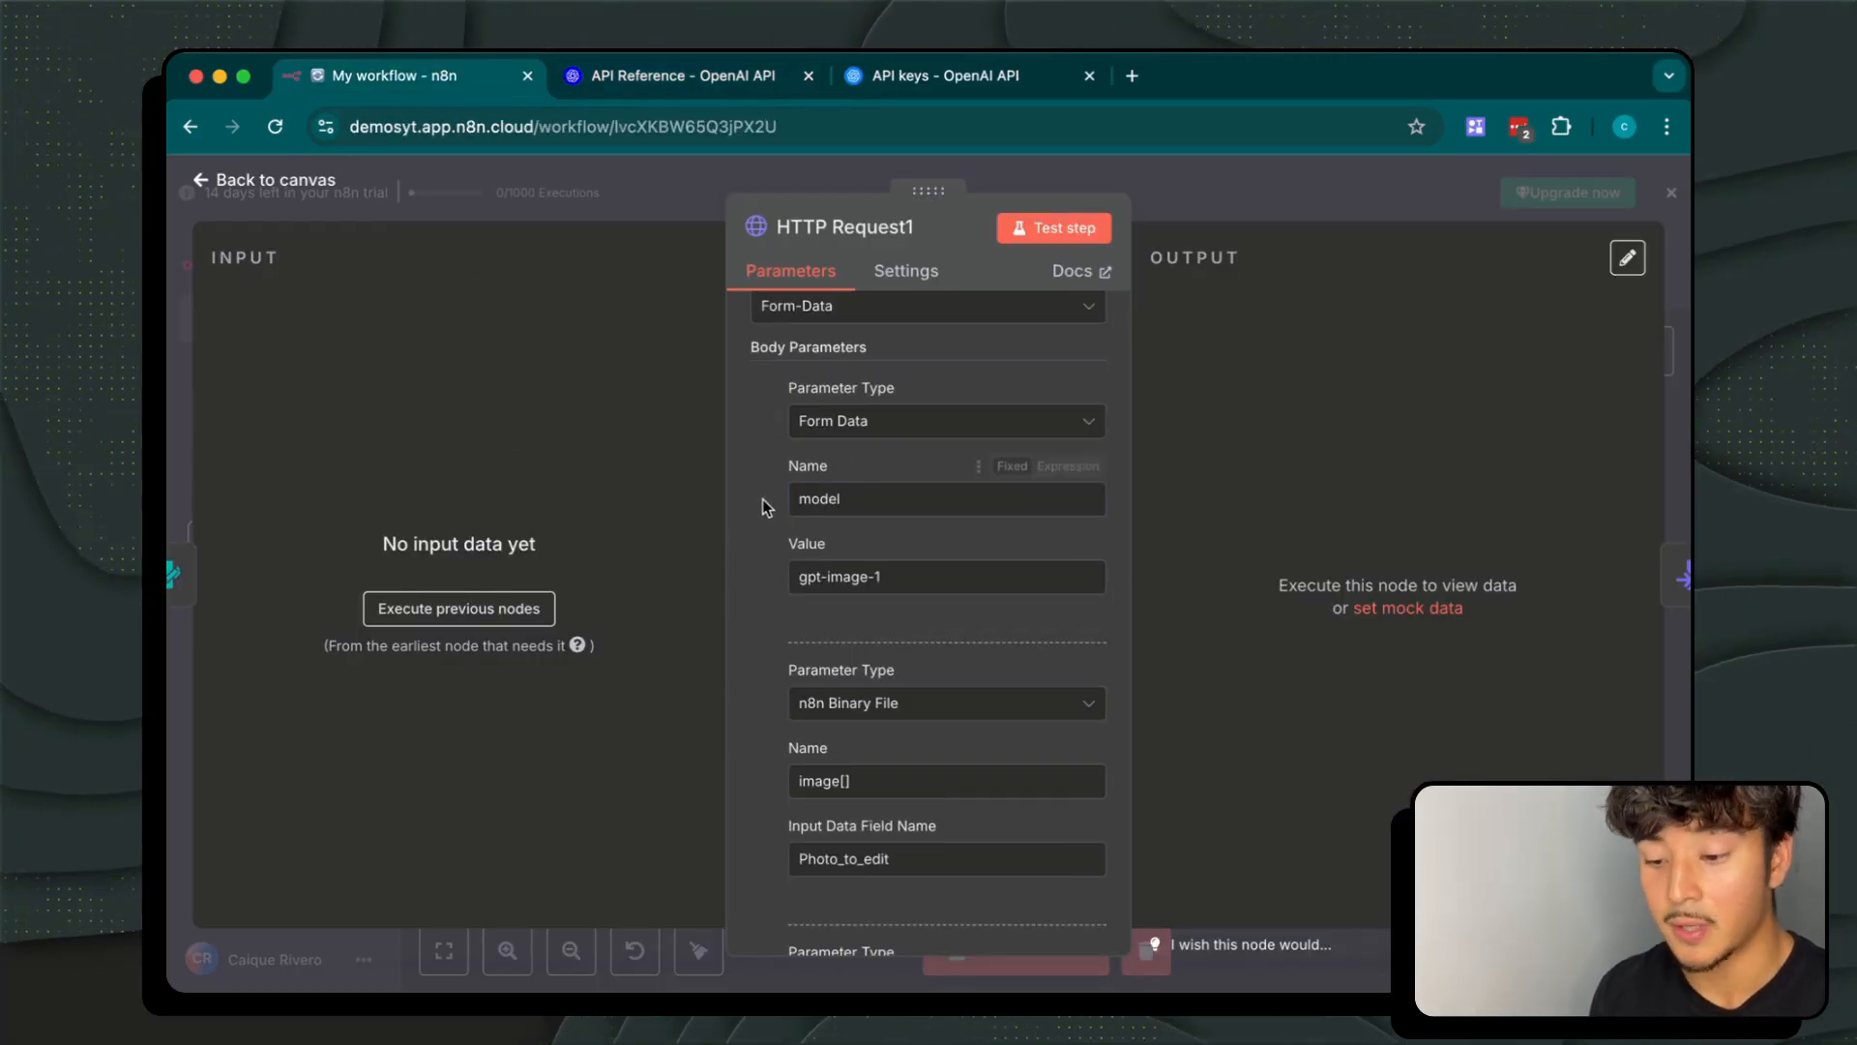
Check the remaining body parameters of the HTTP Request1 node and return to the canvas
scroll(764, 505, down, 1)
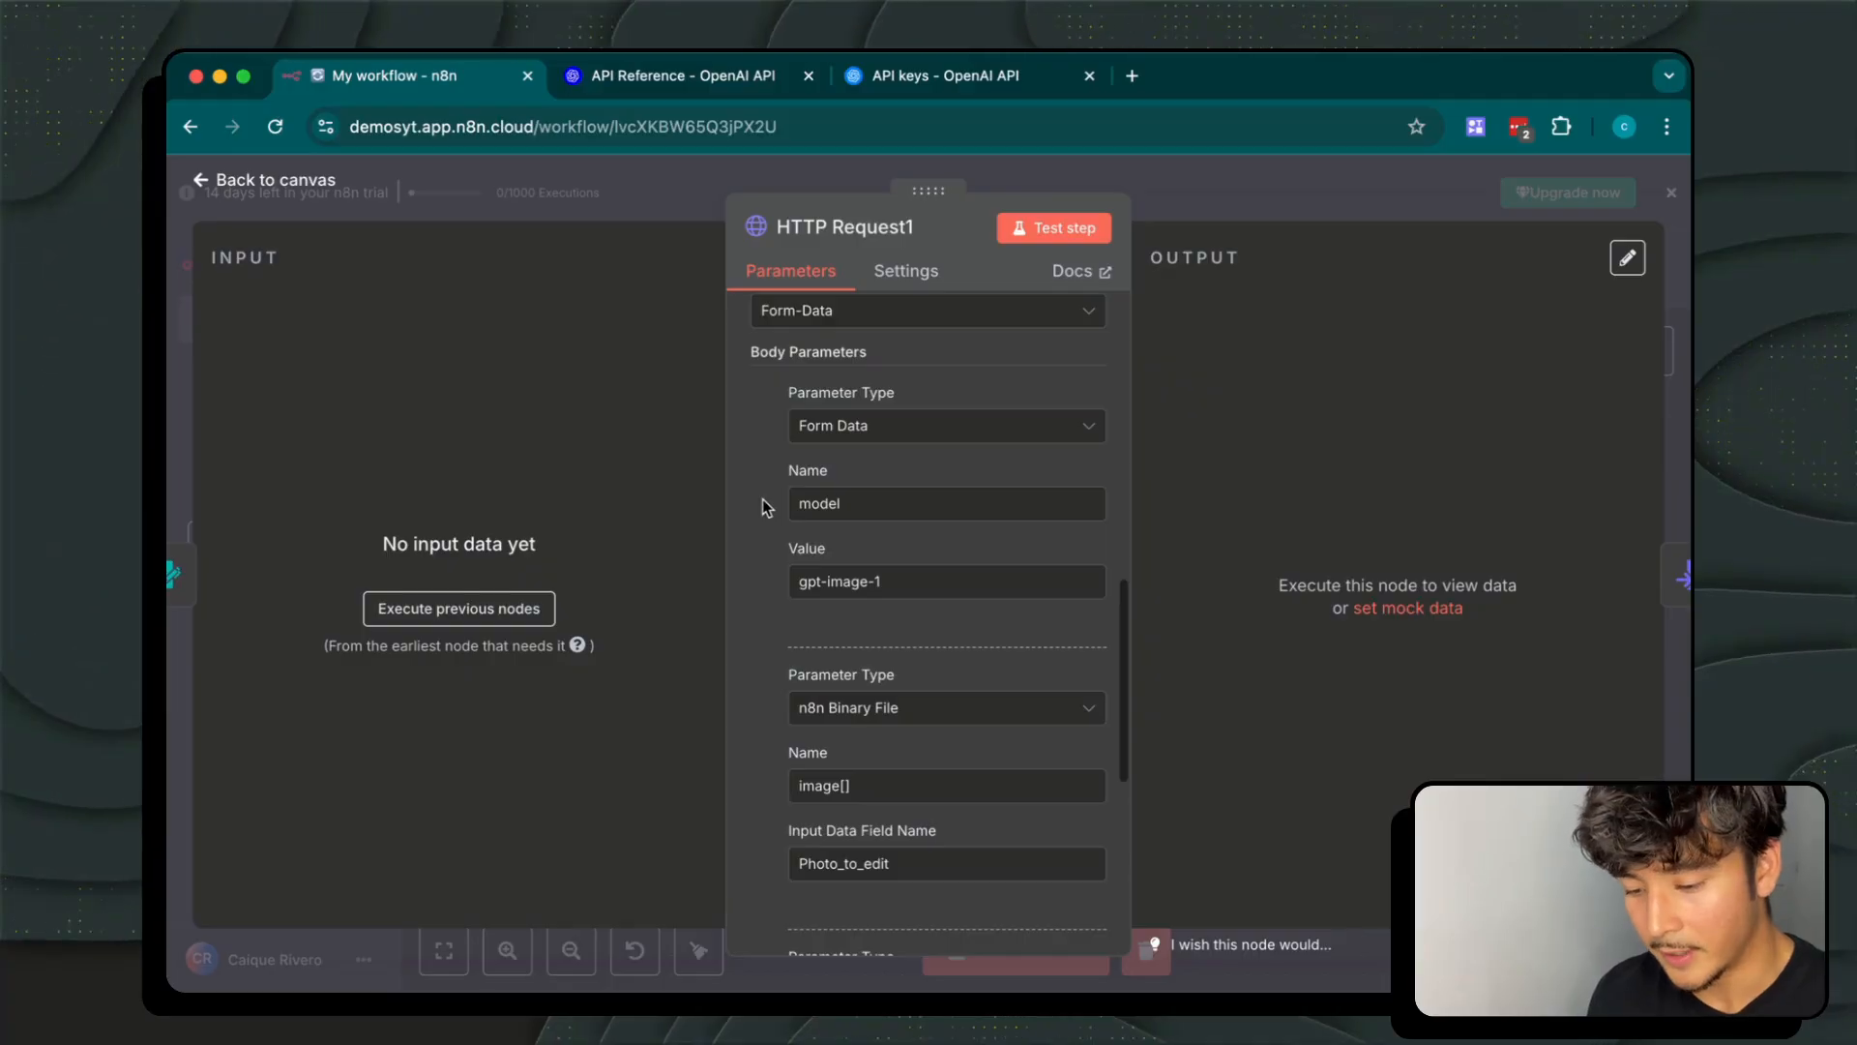
scroll(764, 507, down, 3)
click(1151, 184)
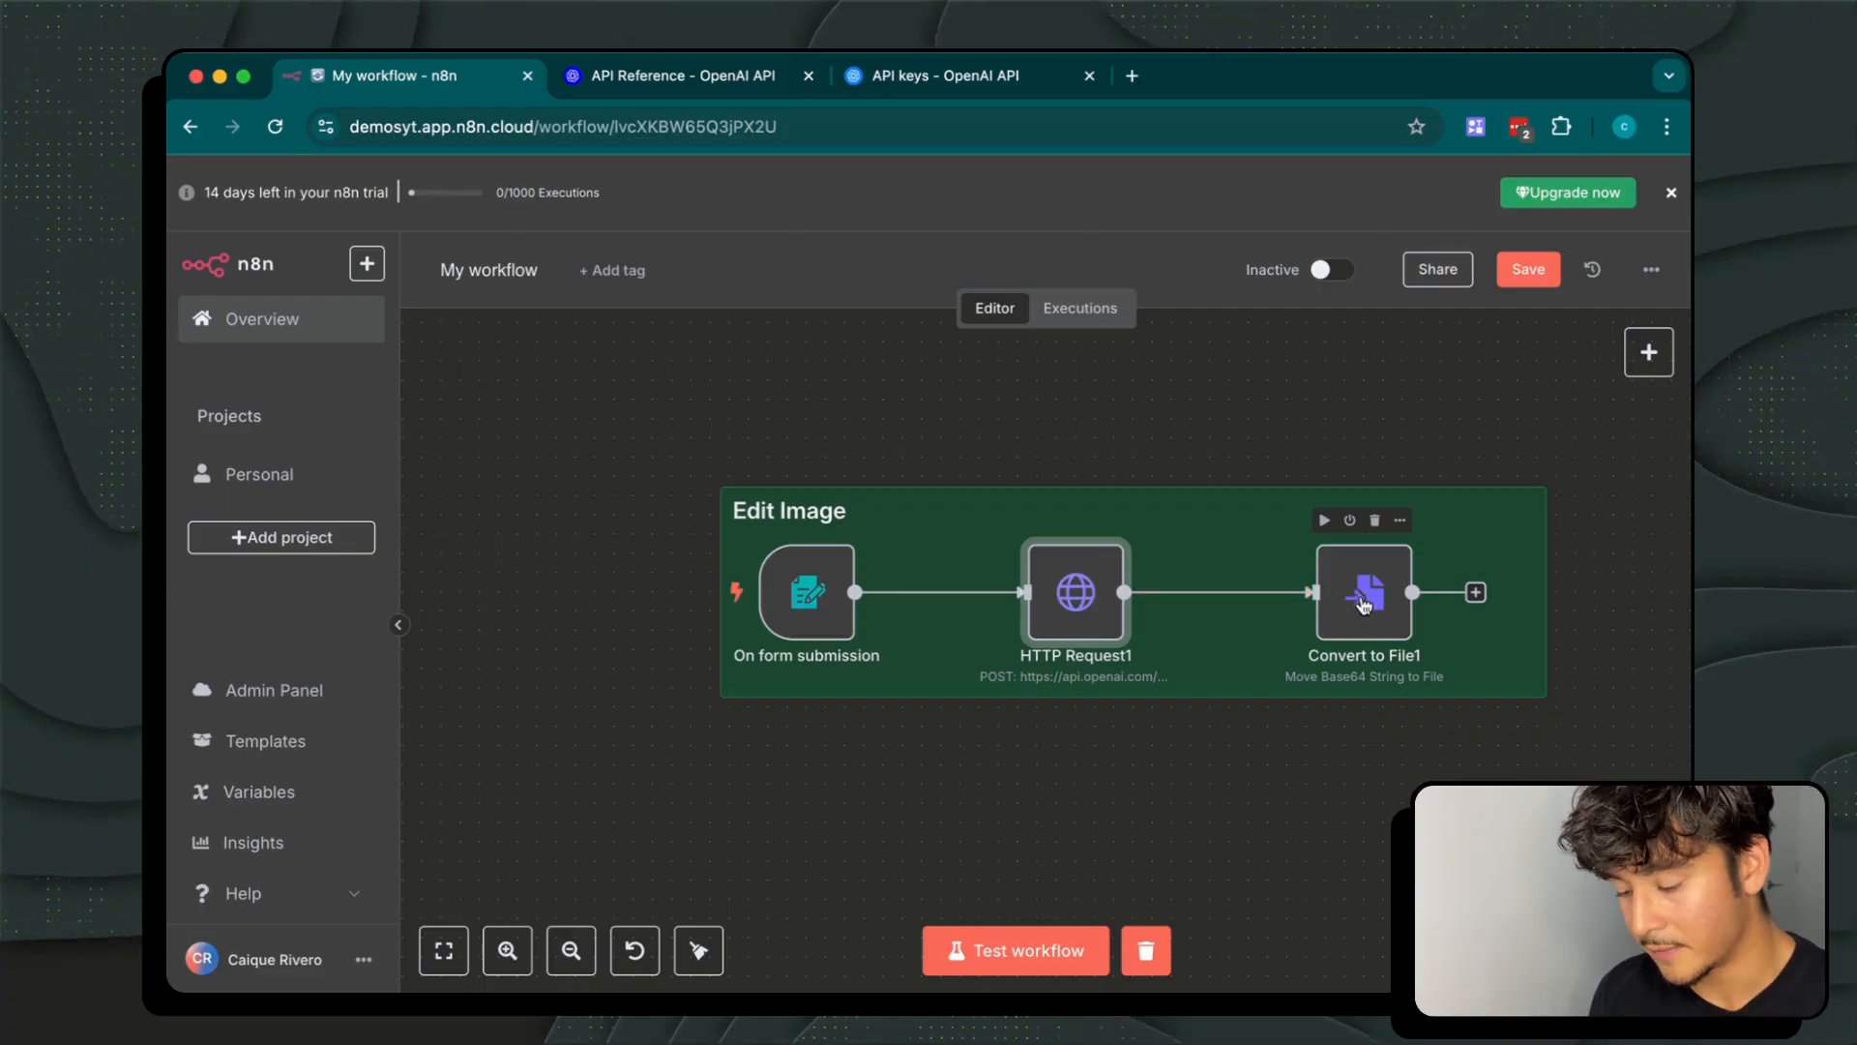
Try to run the Edit Image workflow from the On form submission trigger
scroll(1292, 642, up, 10)
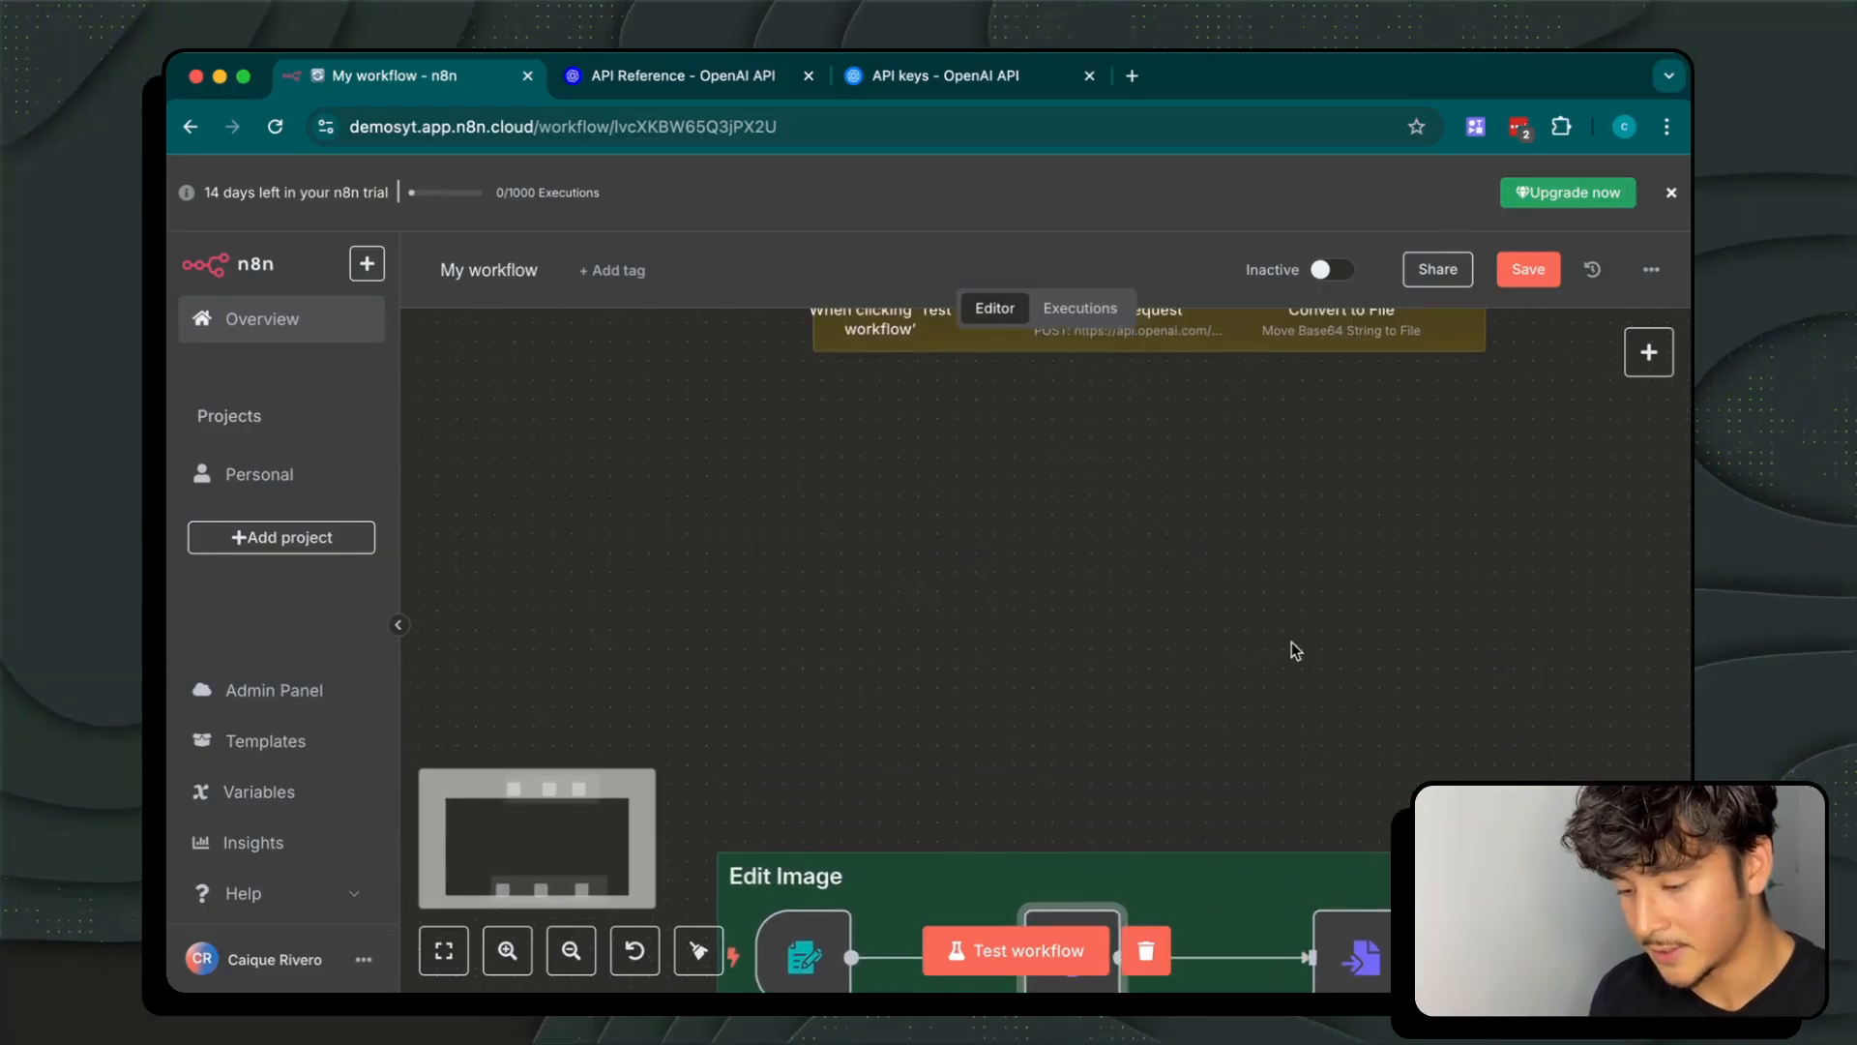
scroll(1319, 539, down, 8)
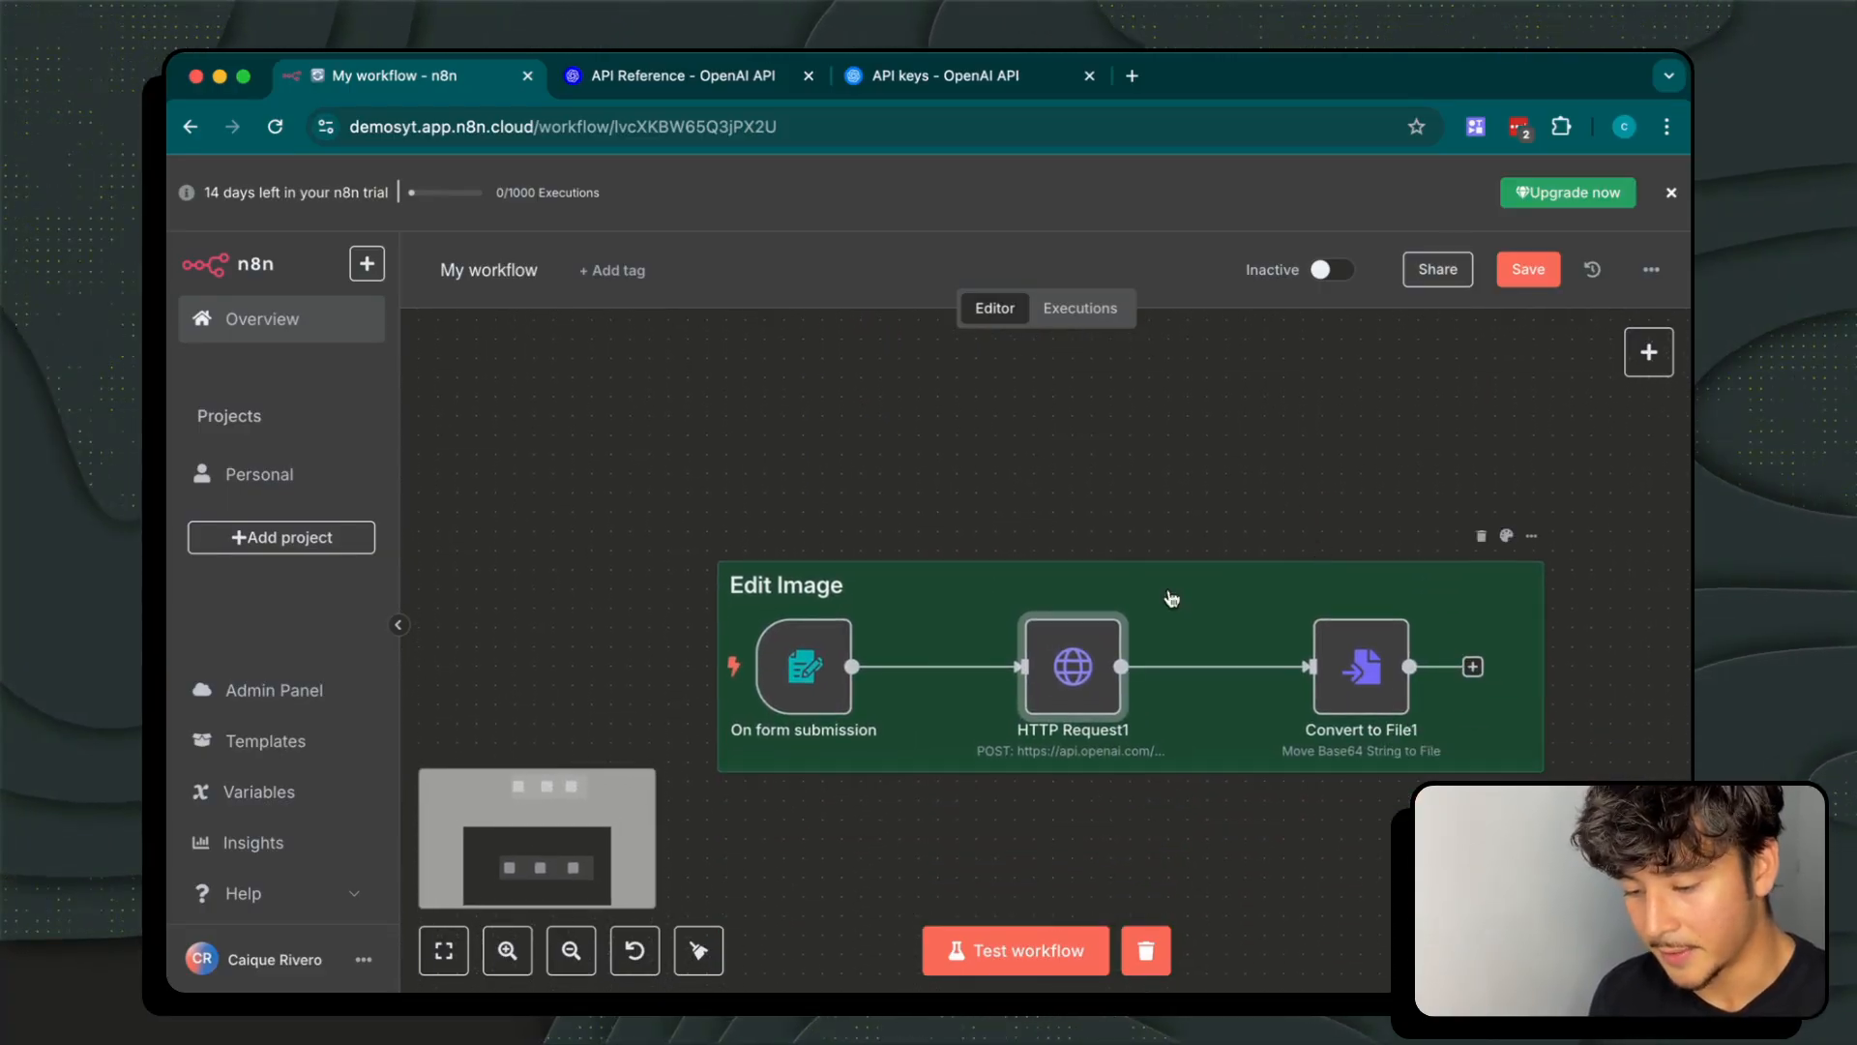
click(674, 666)
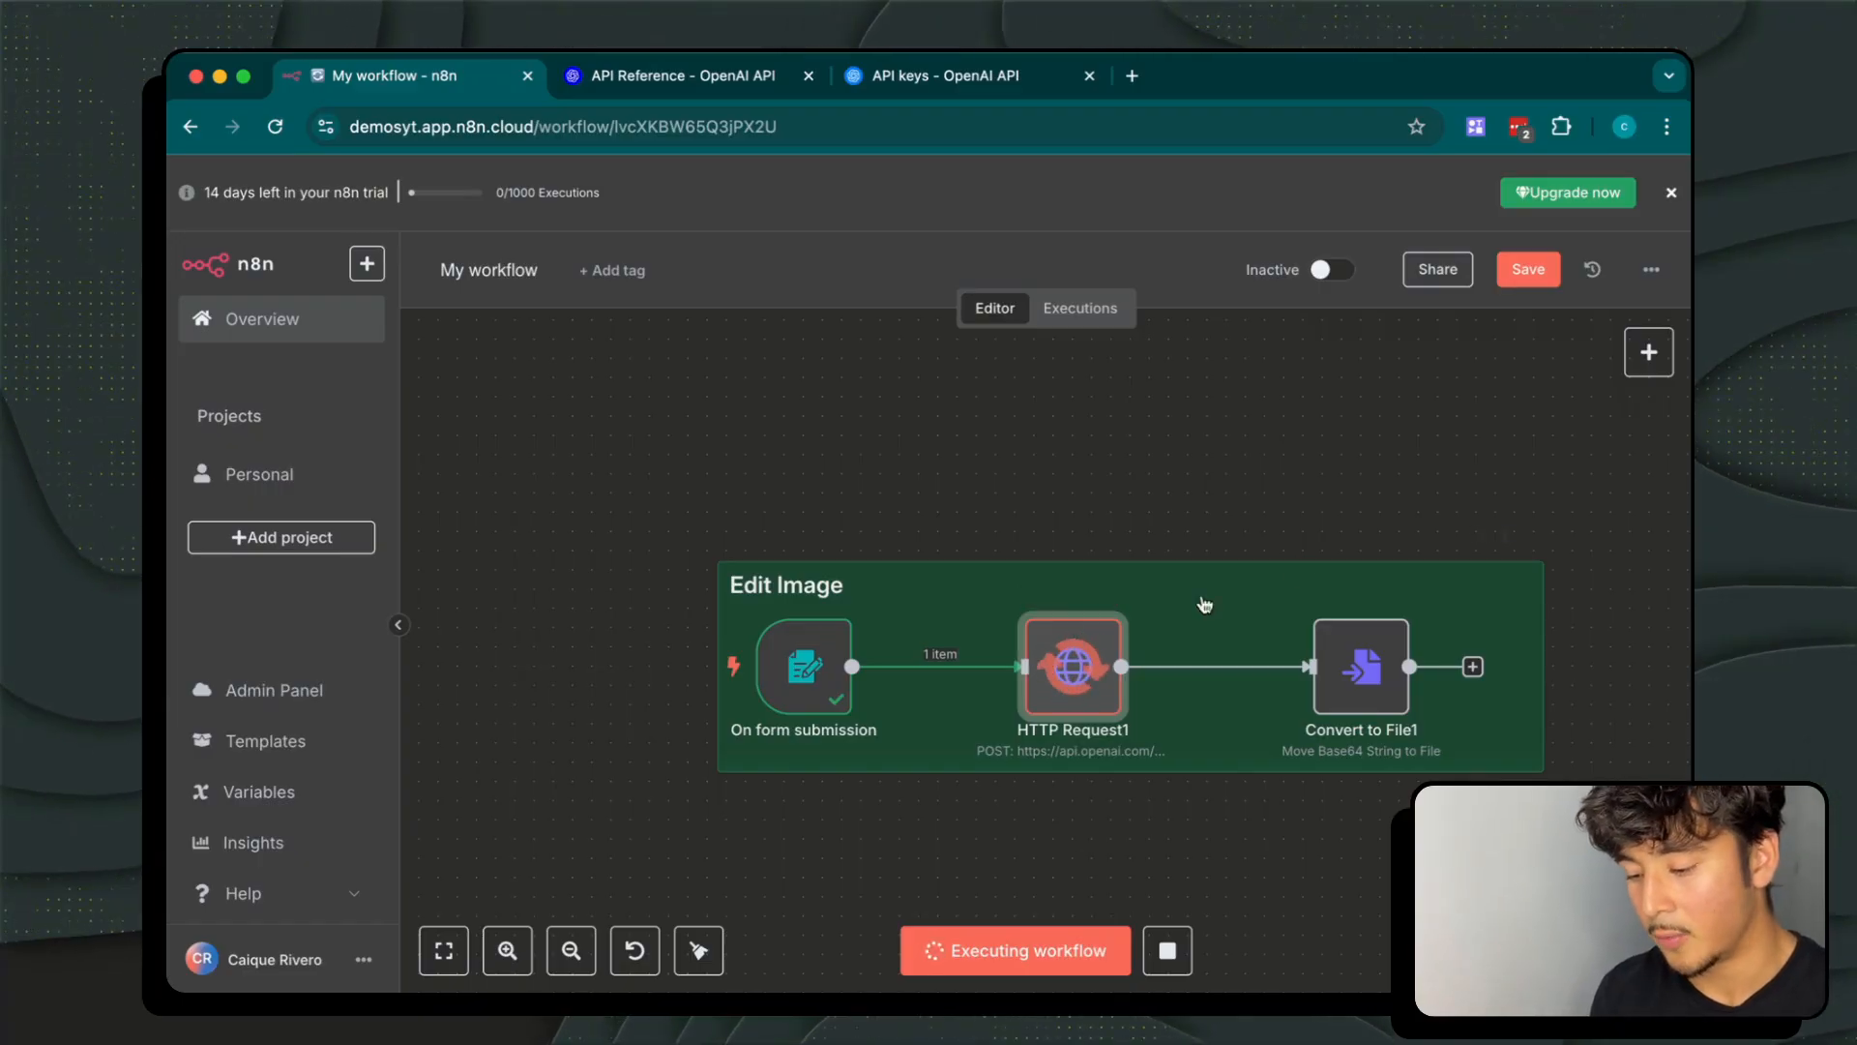
scroll(1284, 623, up, 3)
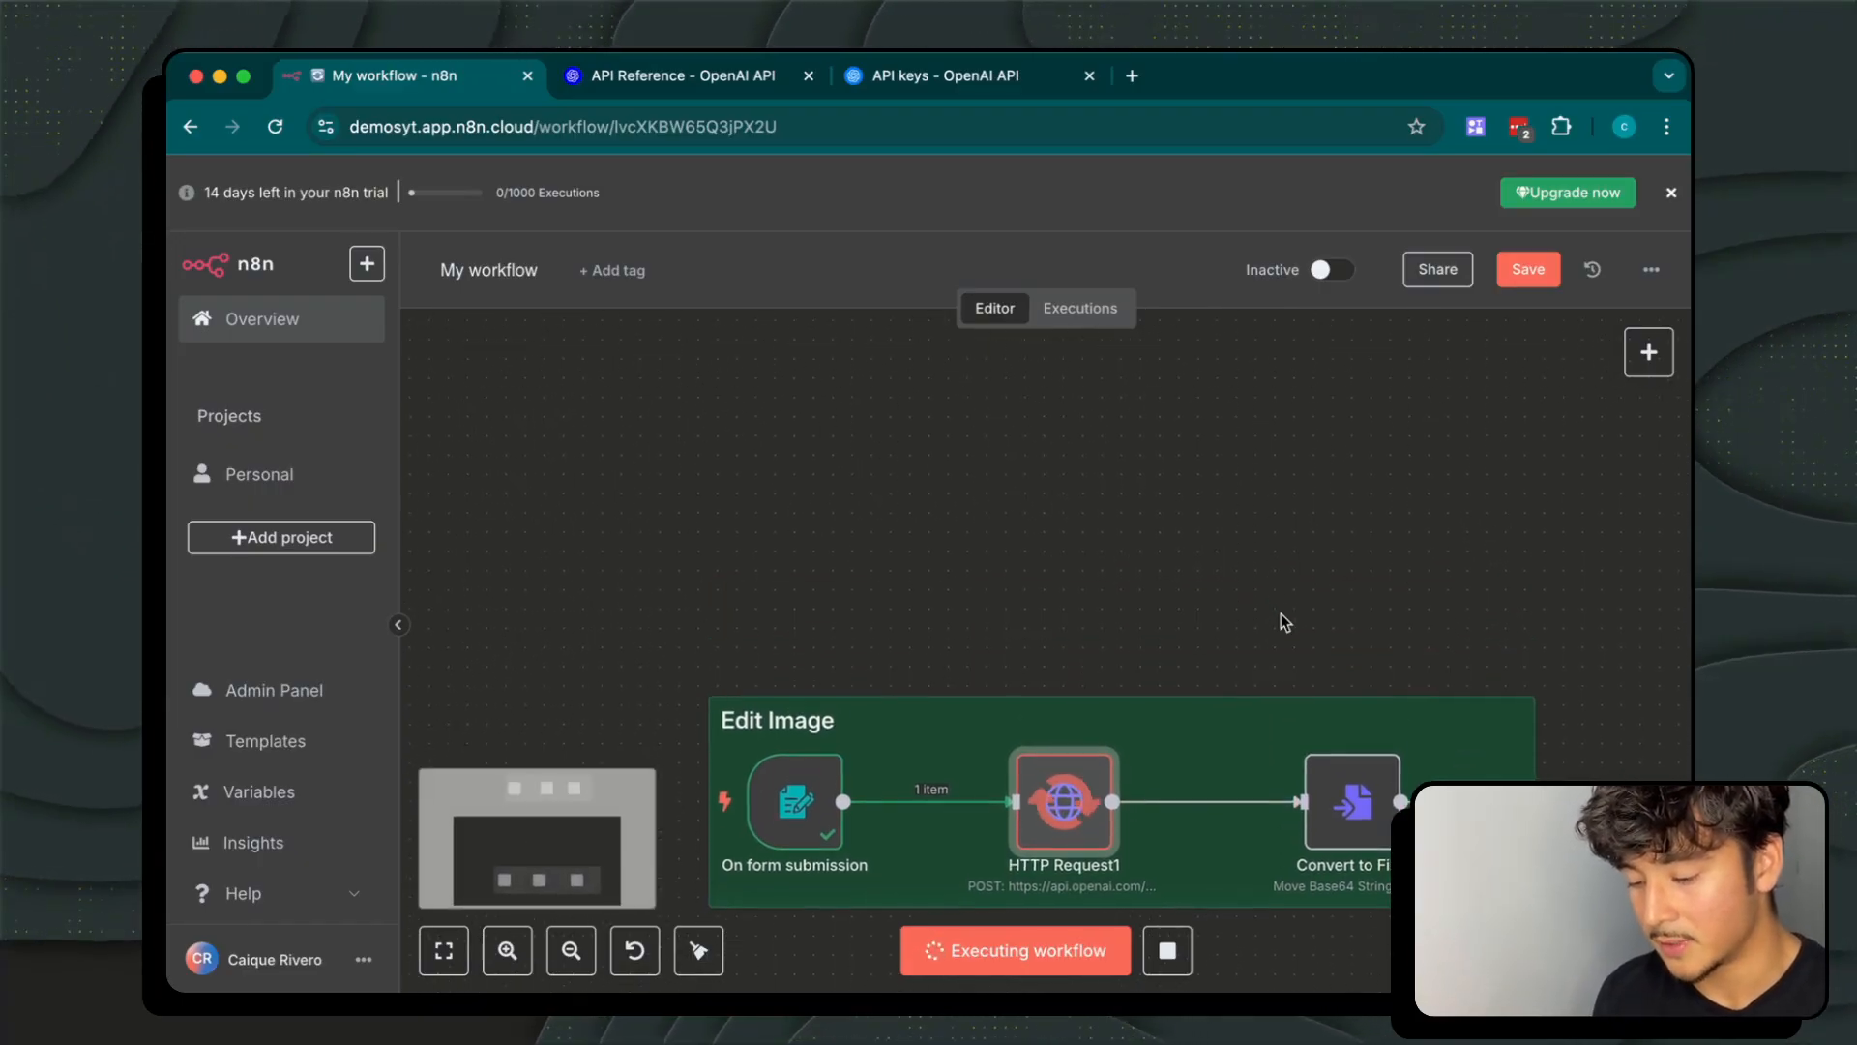
scroll(1281, 621, down, 2)
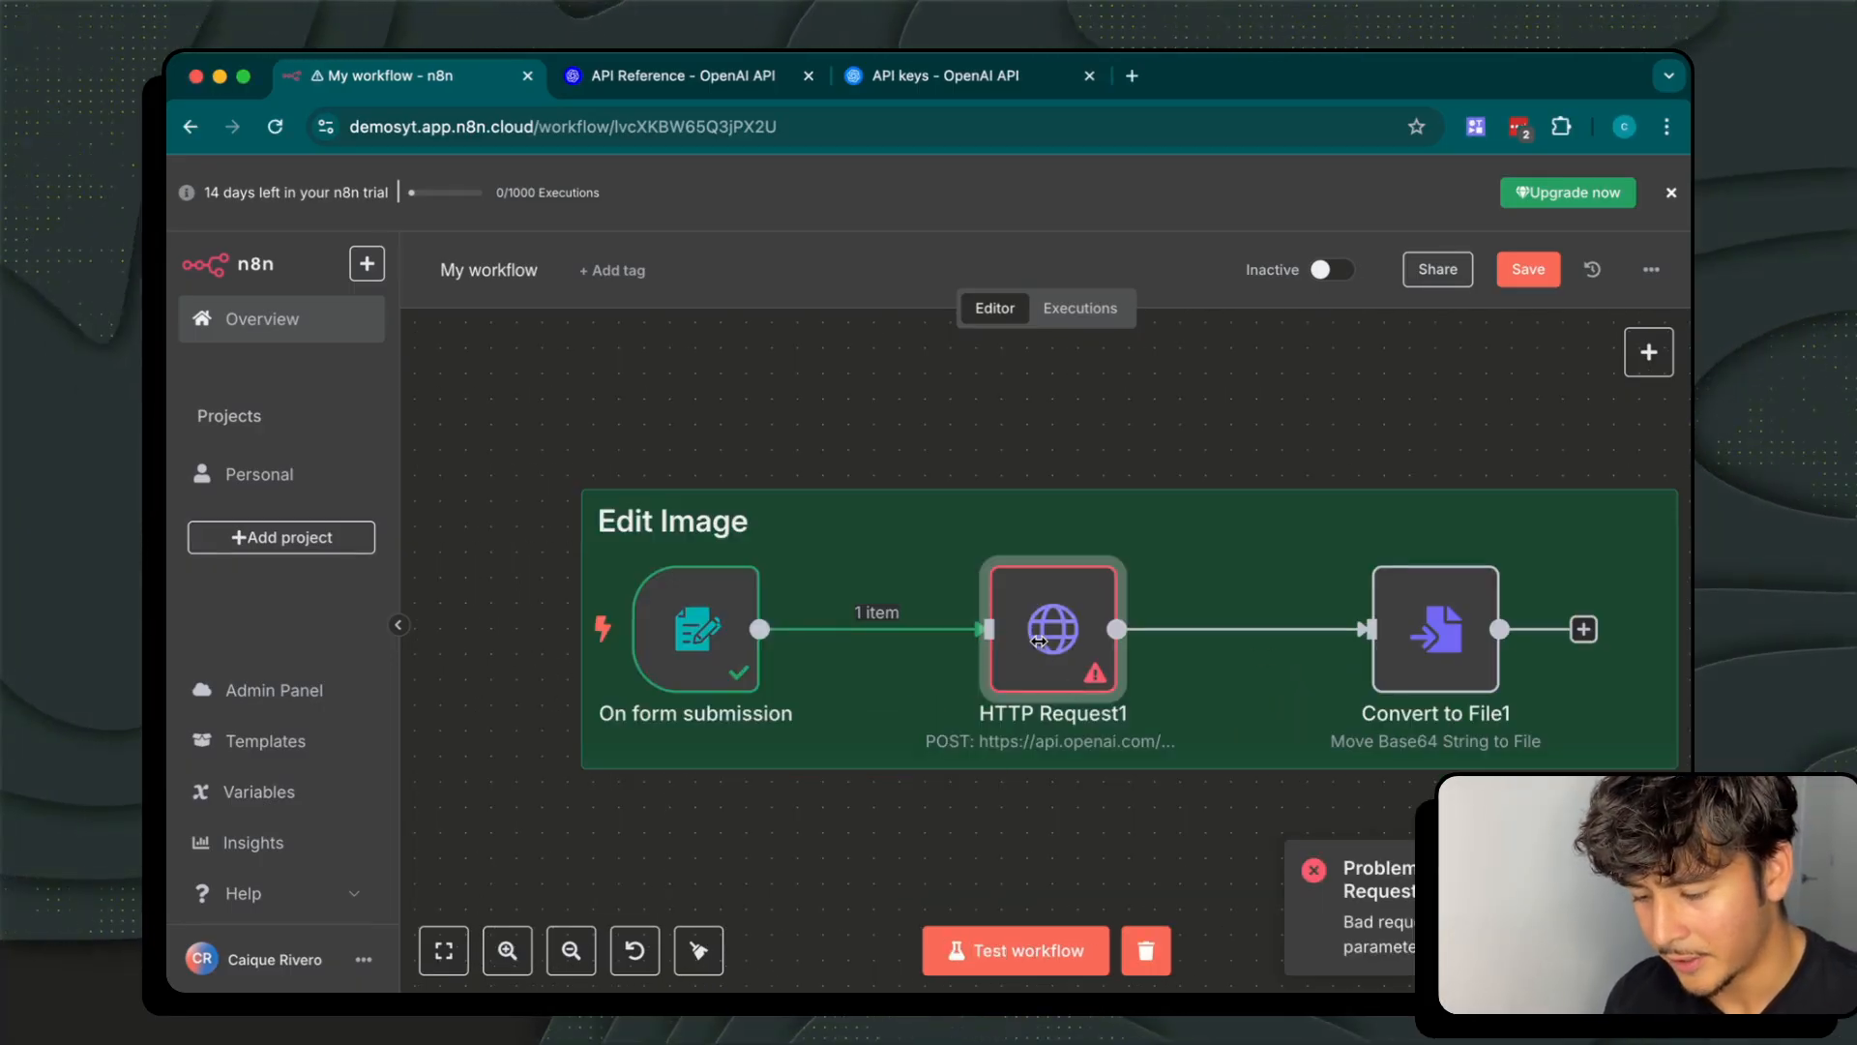
Read the full error message in the HTTP Request1 node's output and return to the canvas
double_click(1031, 637)
click(1283, 626)
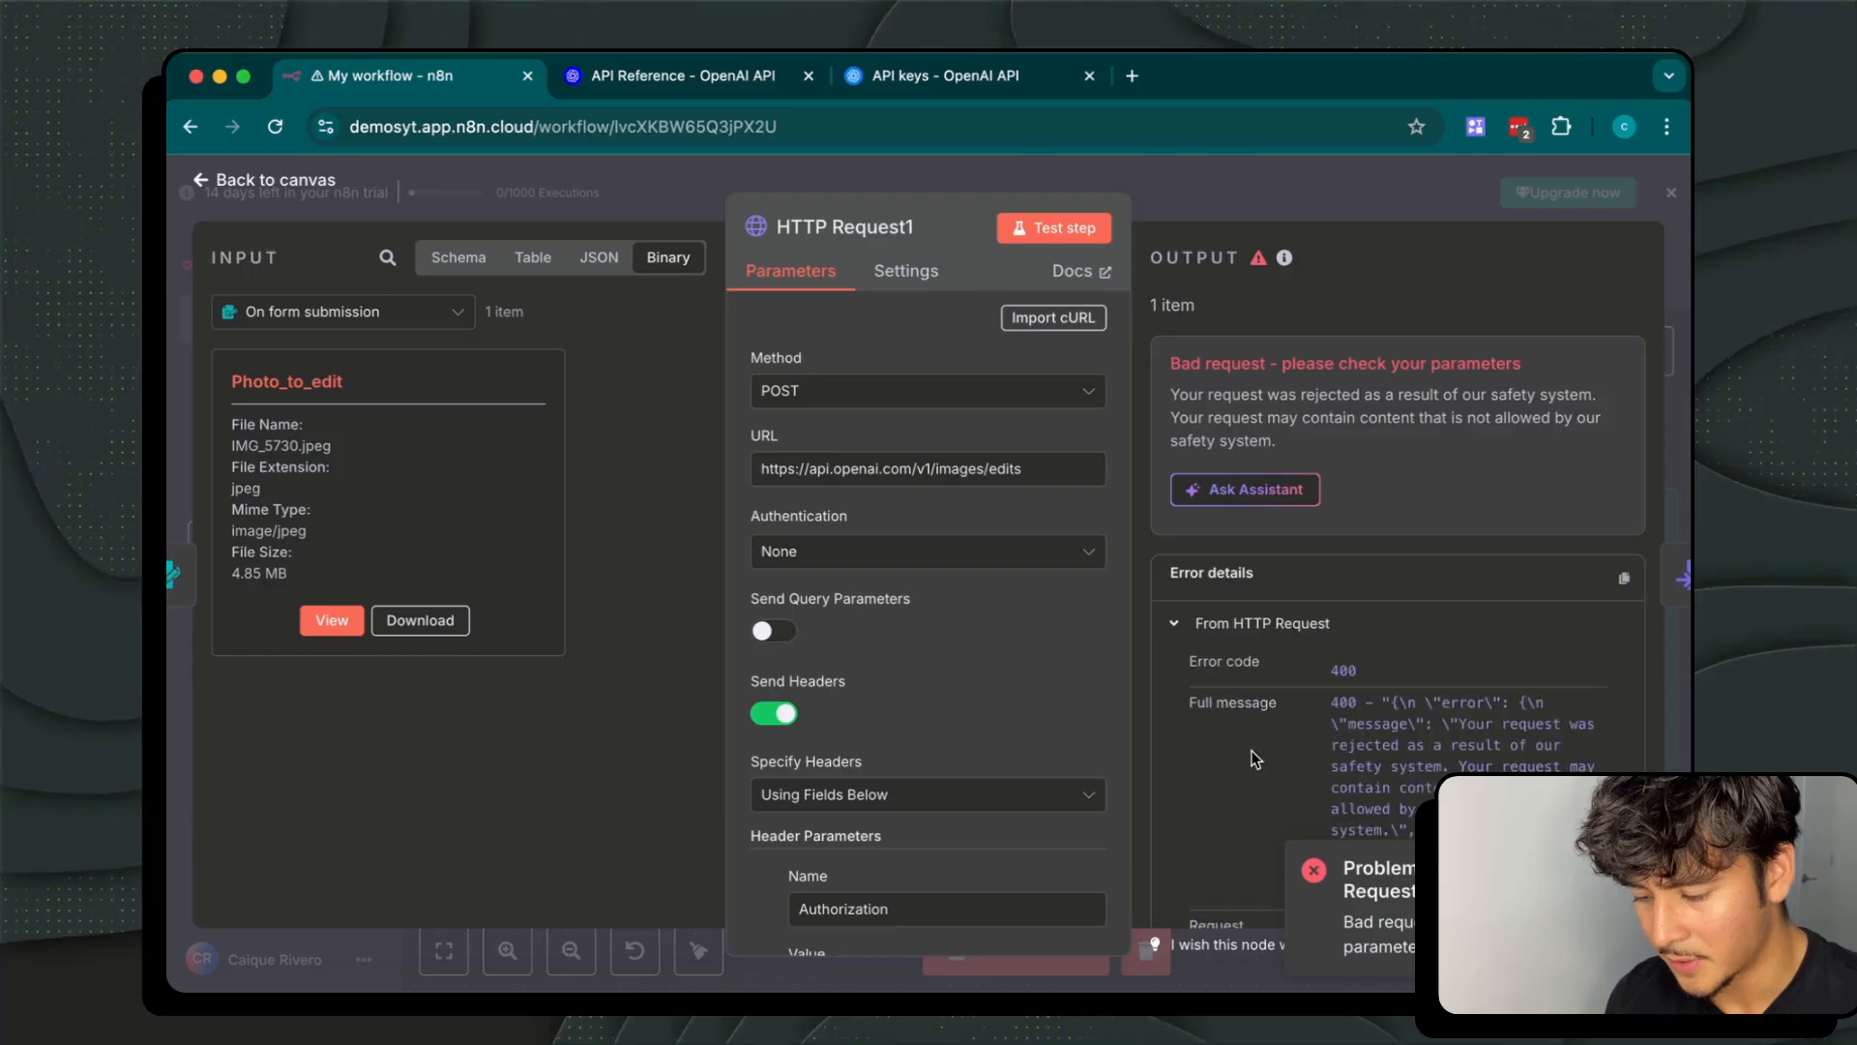
scroll(1456, 571, down, 3)
drag(1456, 571, 1493, 660)
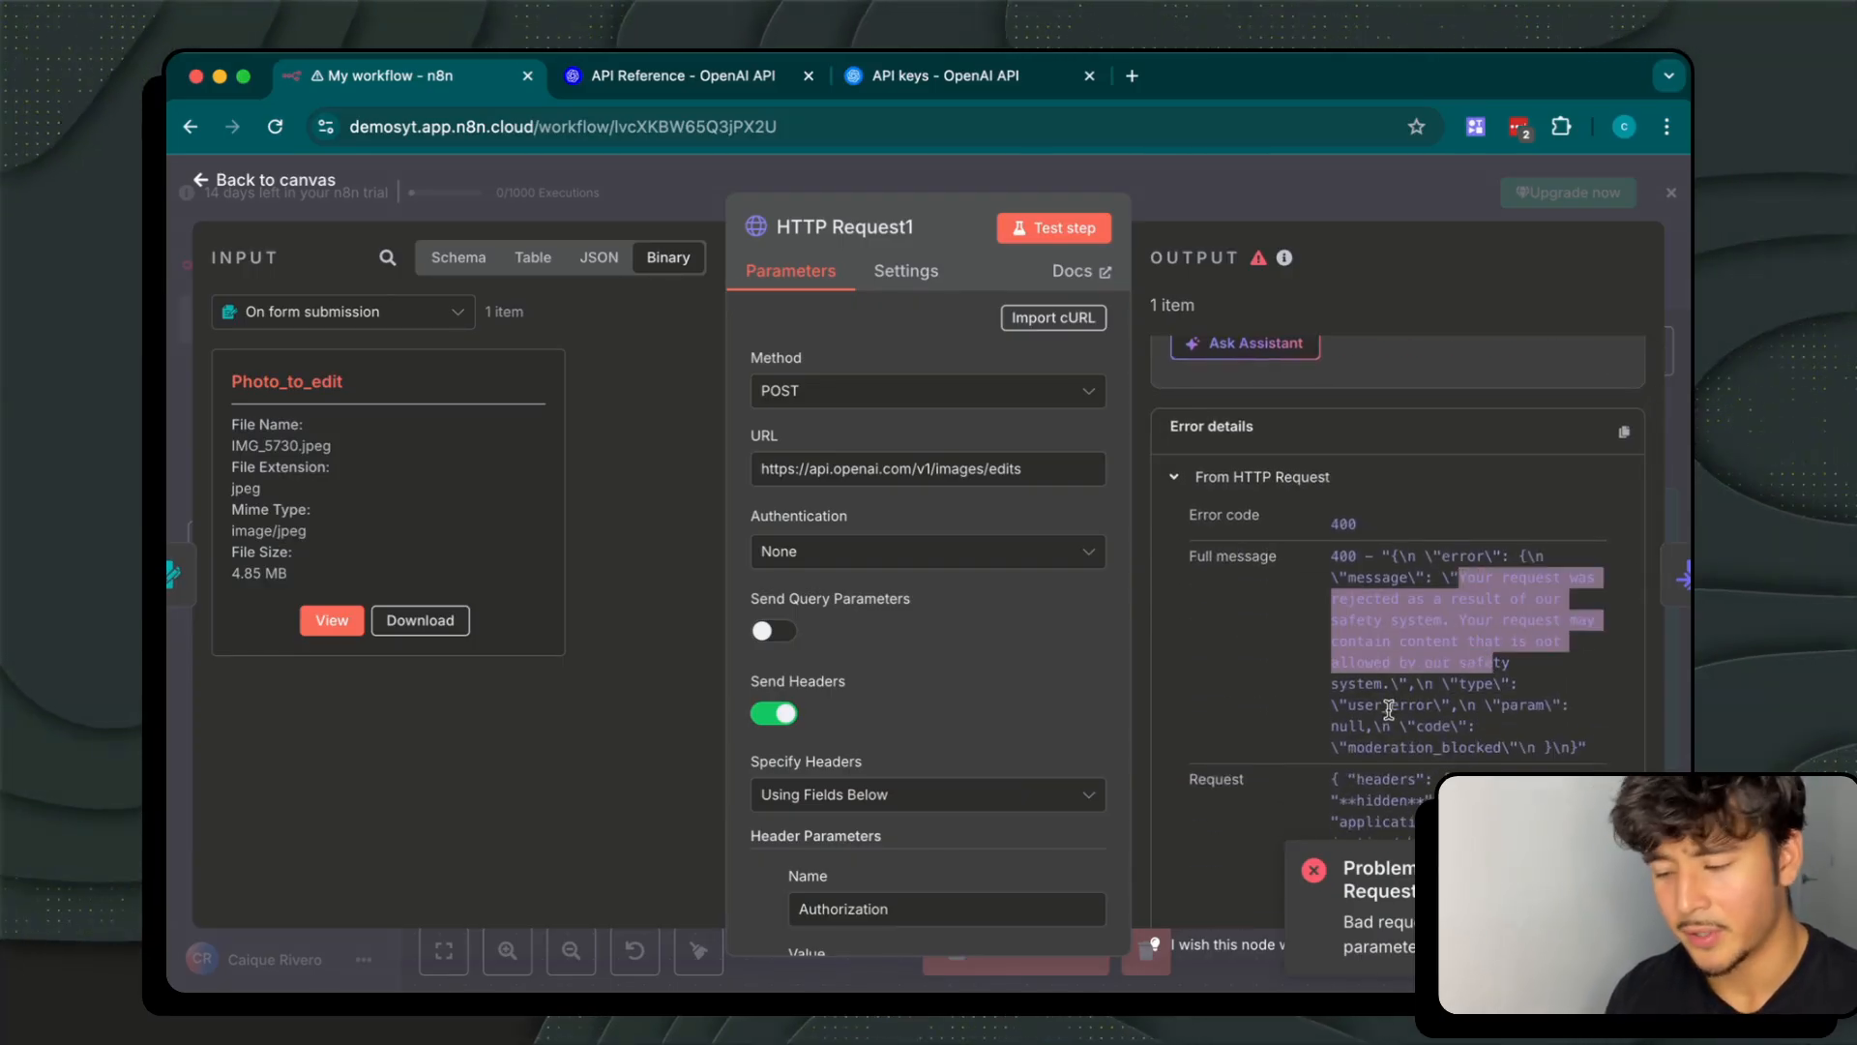
click(1416, 633)
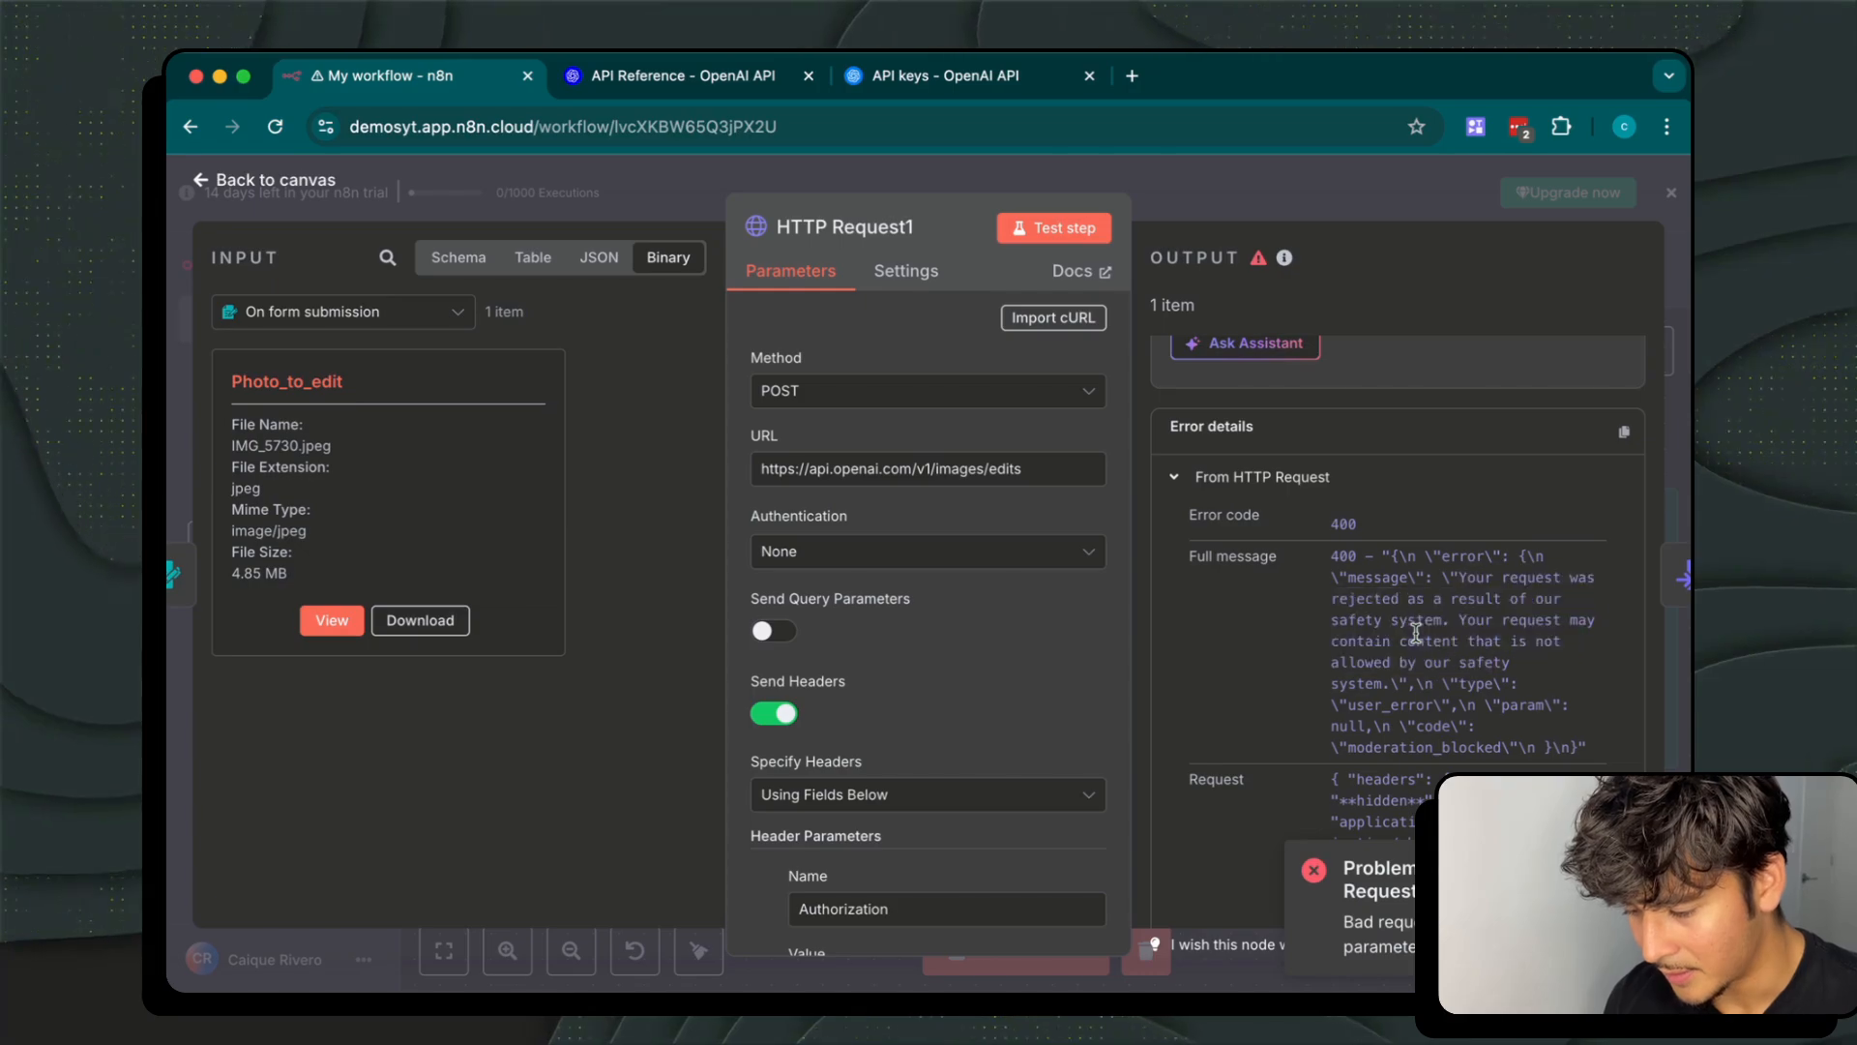
drag(1341, 622, 1564, 621)
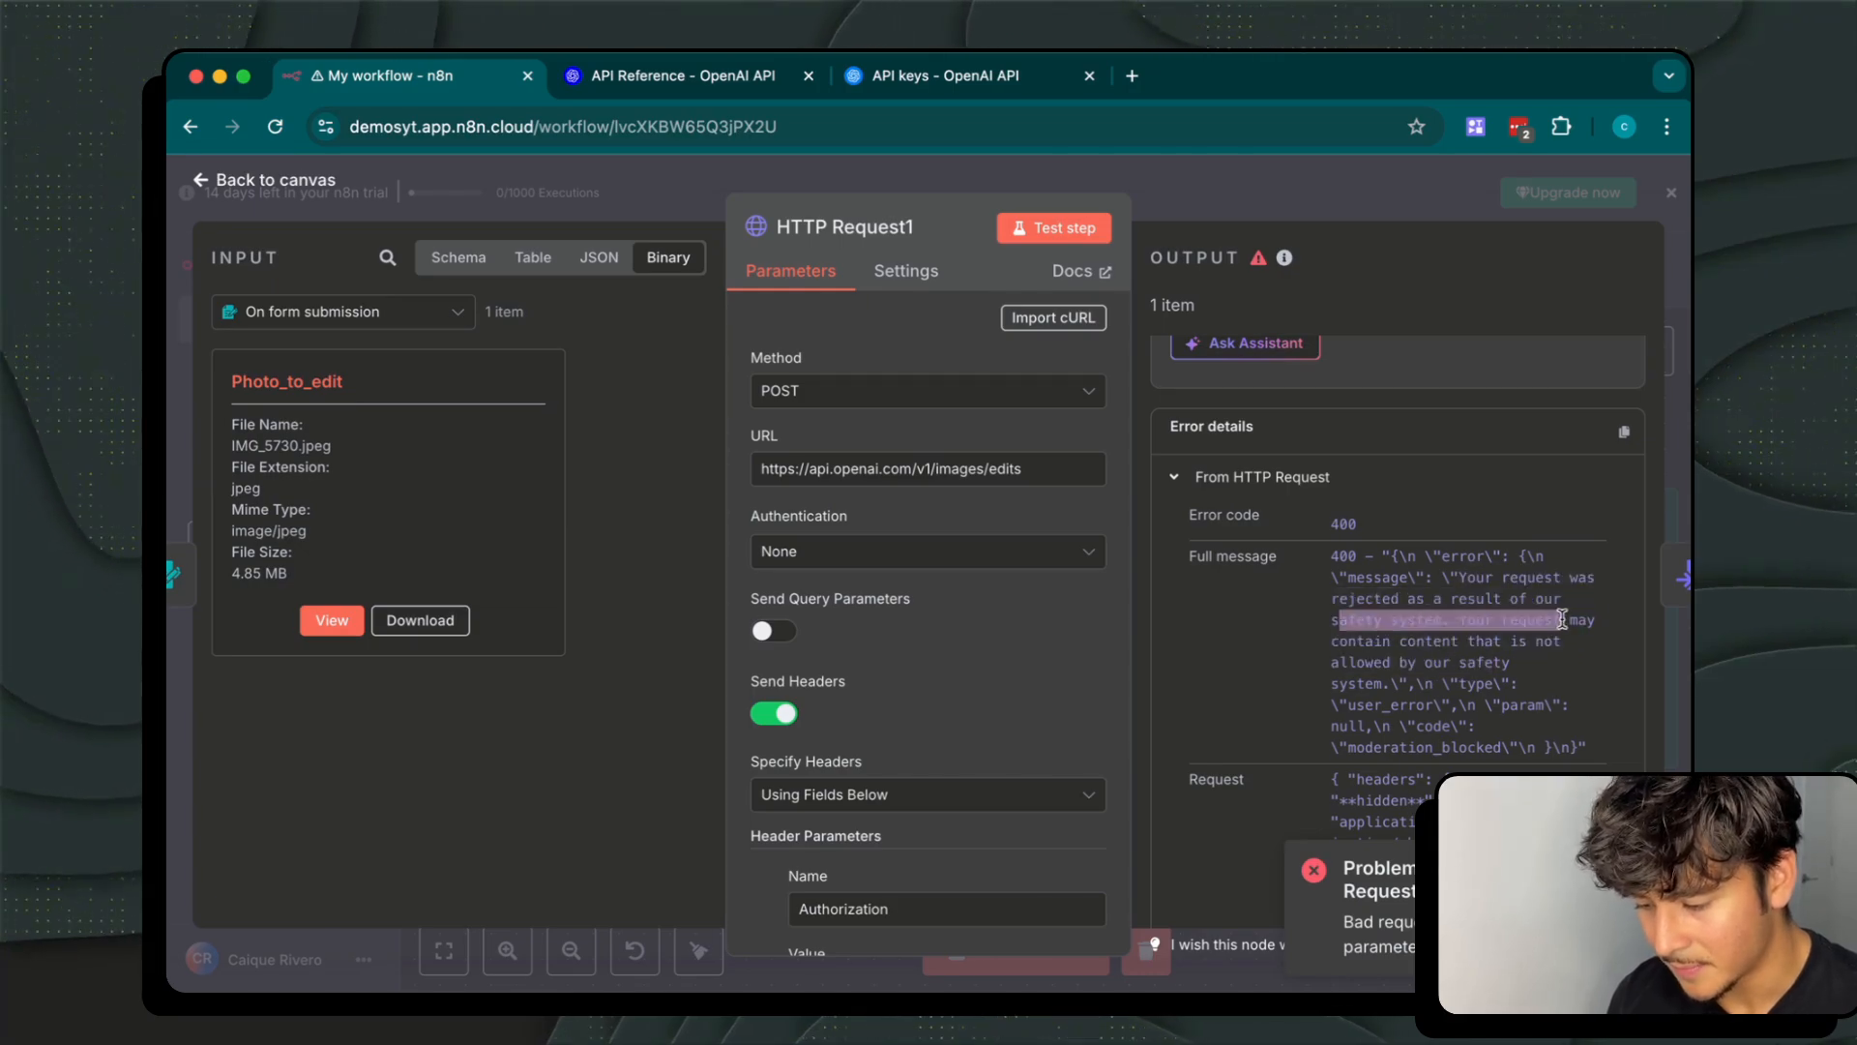
click(1500, 685)
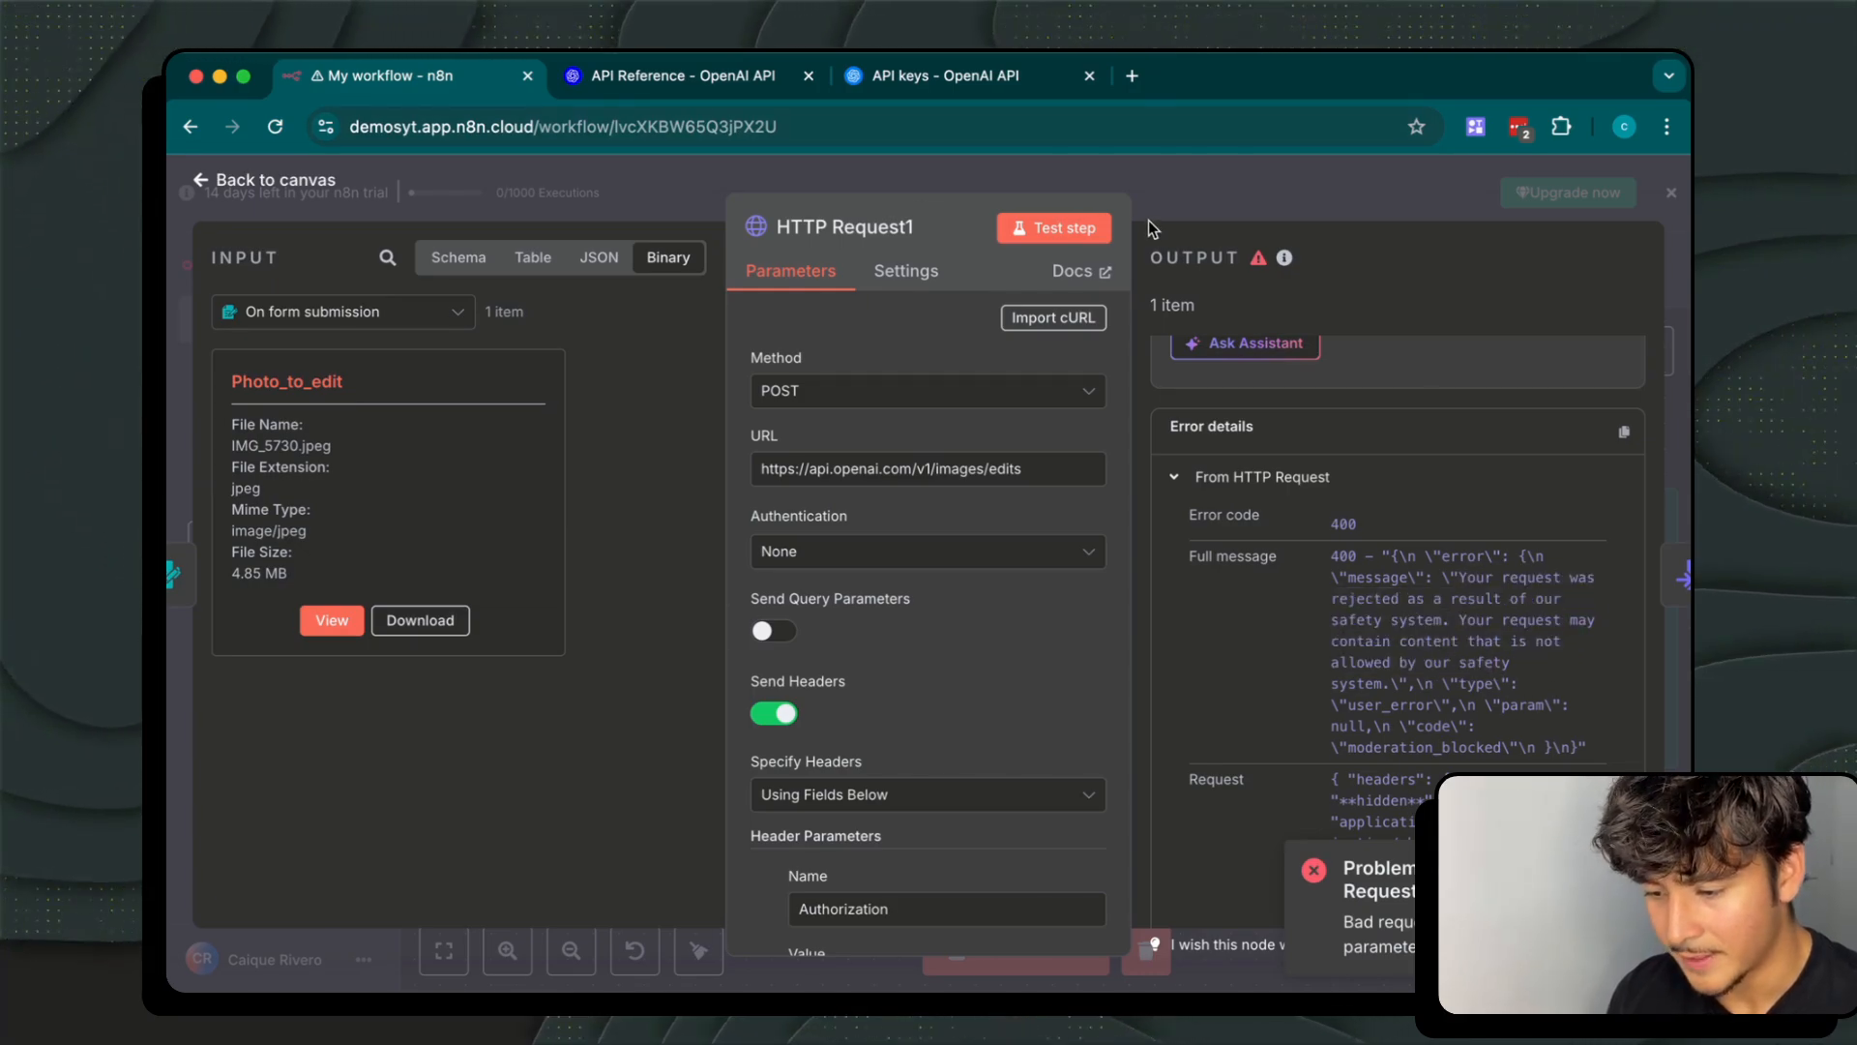
click(1161, 188)
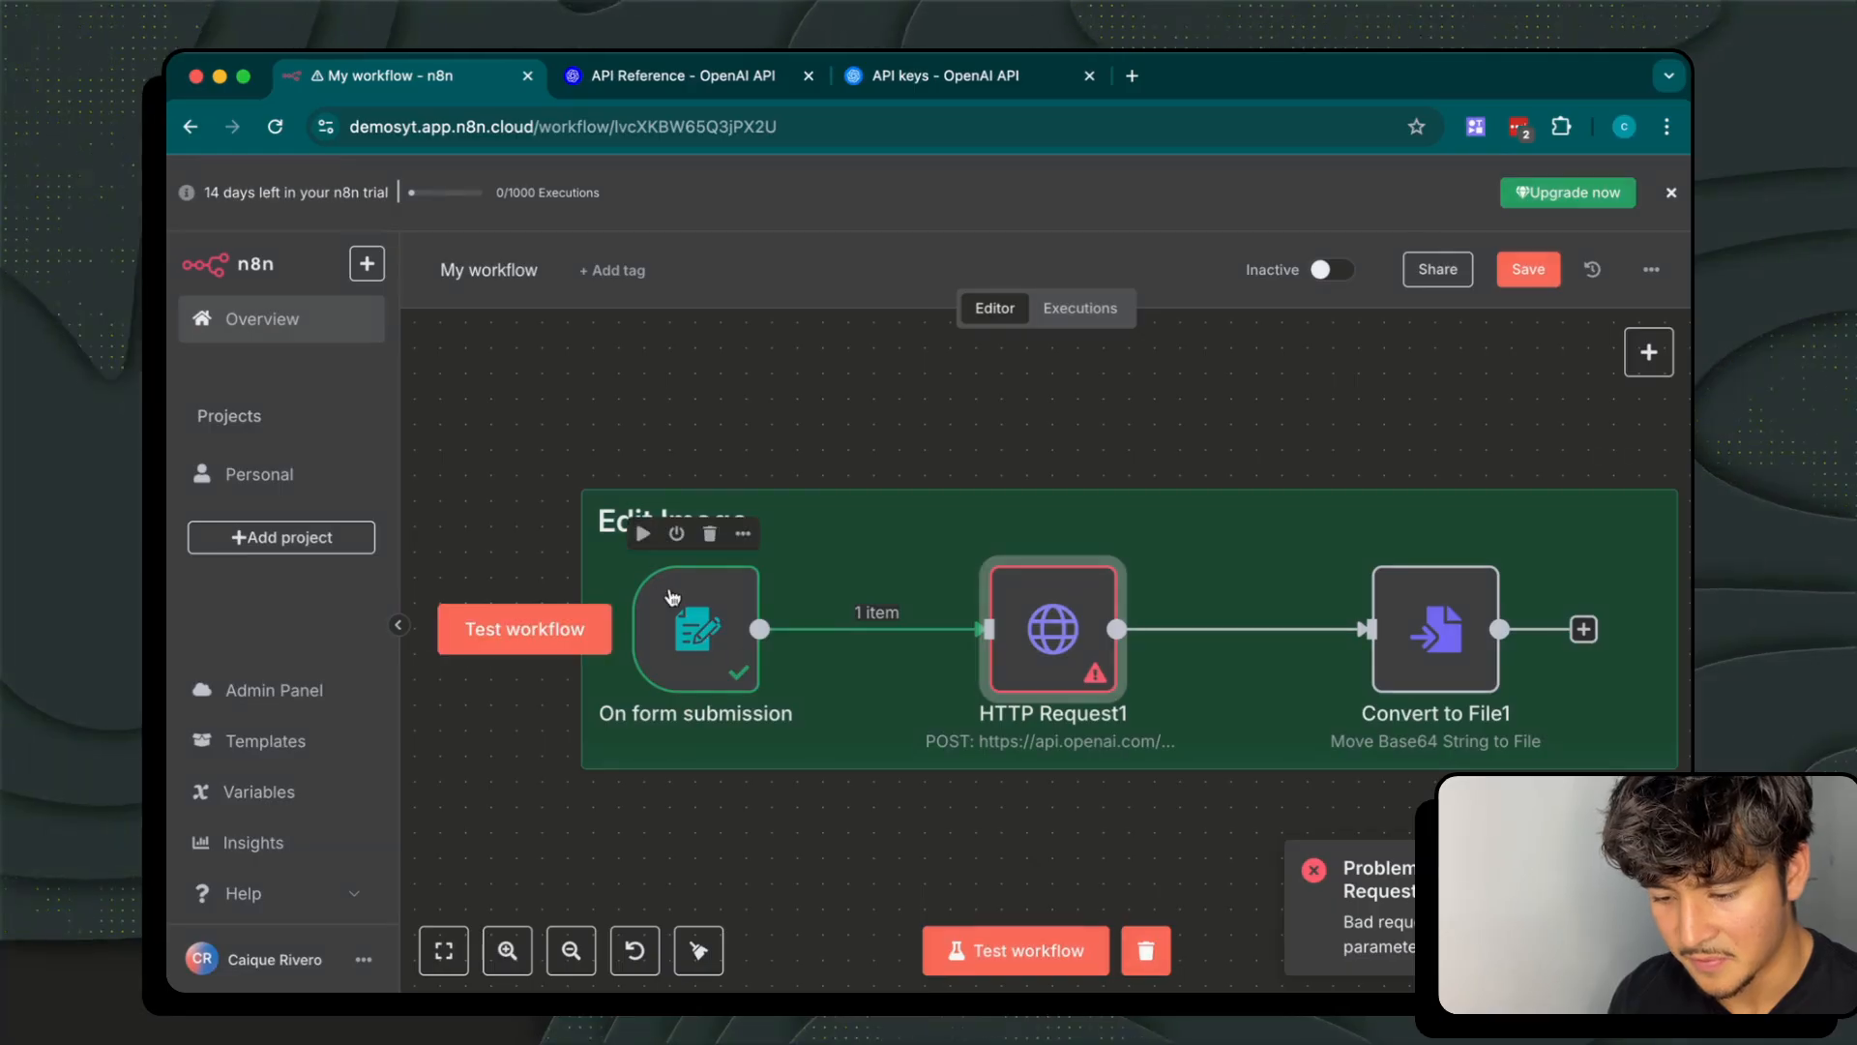
Rerun the Edit Image workflow from its form trigger and view the resulting image in the Convert to File1 node's output
click(526, 630)
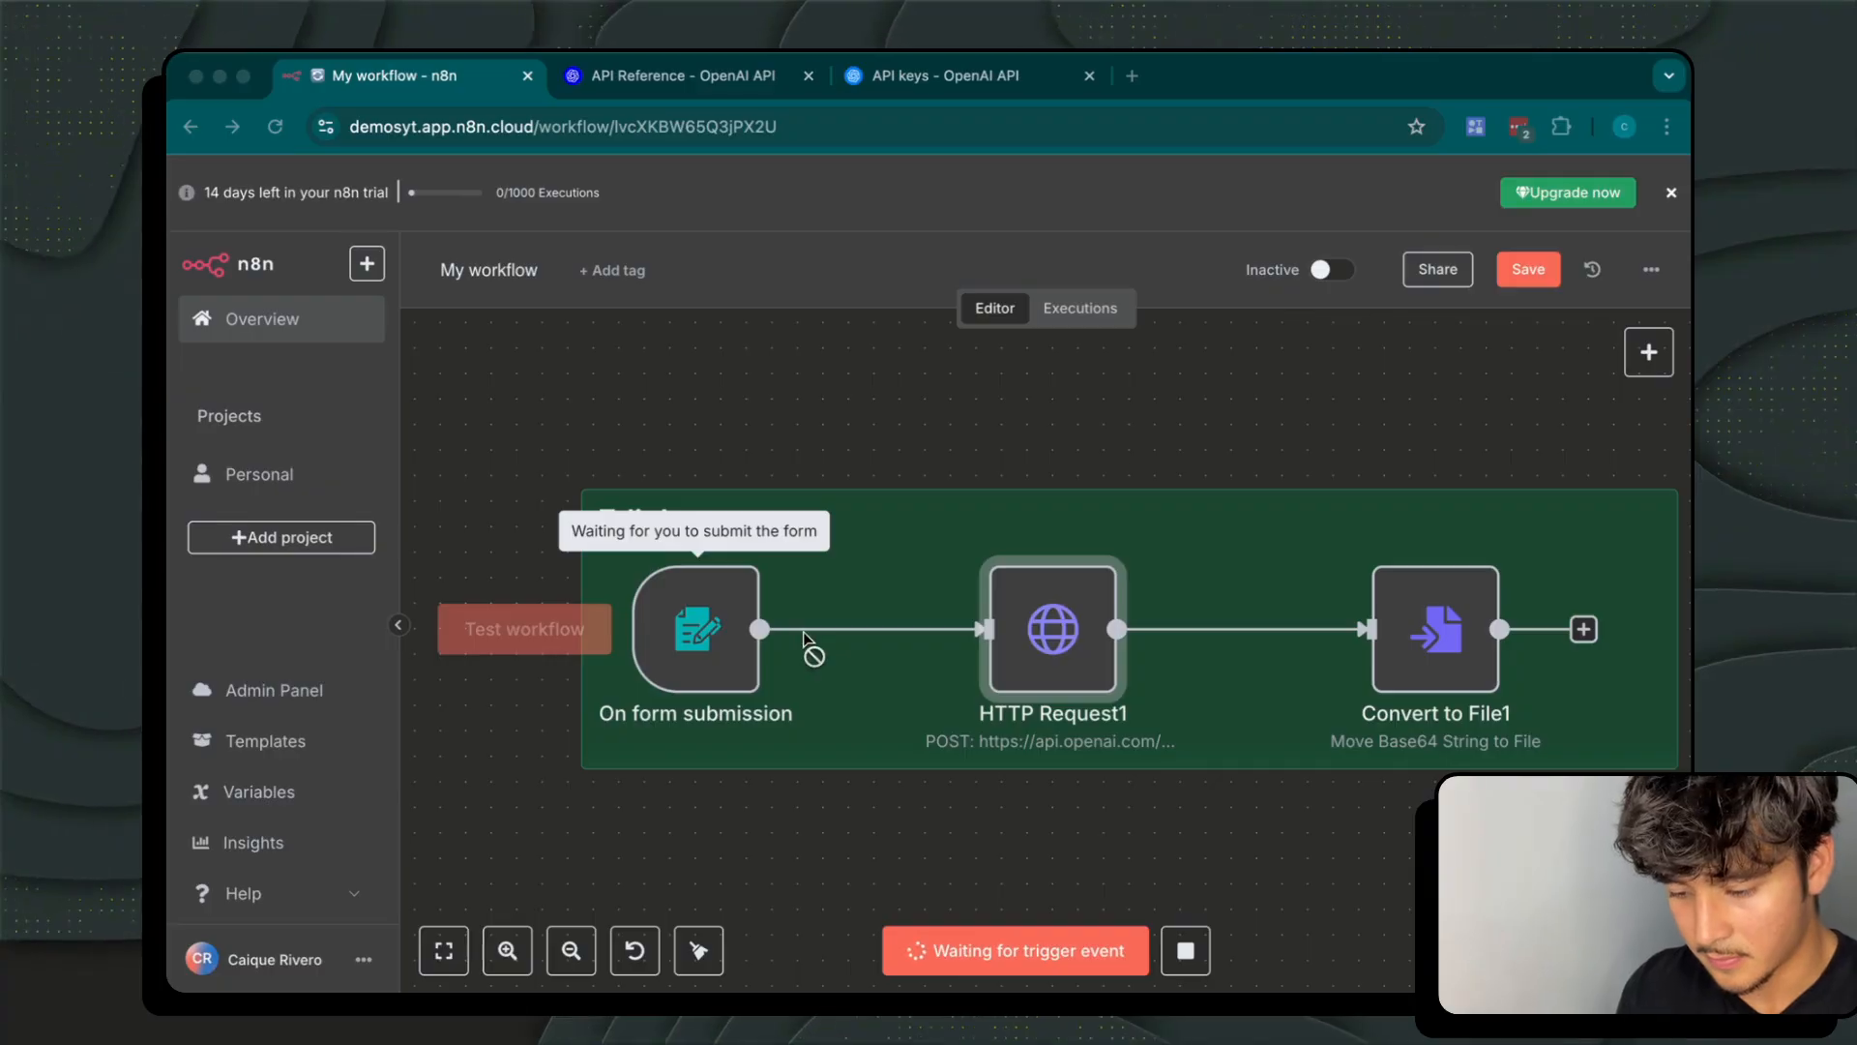
double_click(1435, 629)
click(1253, 613)
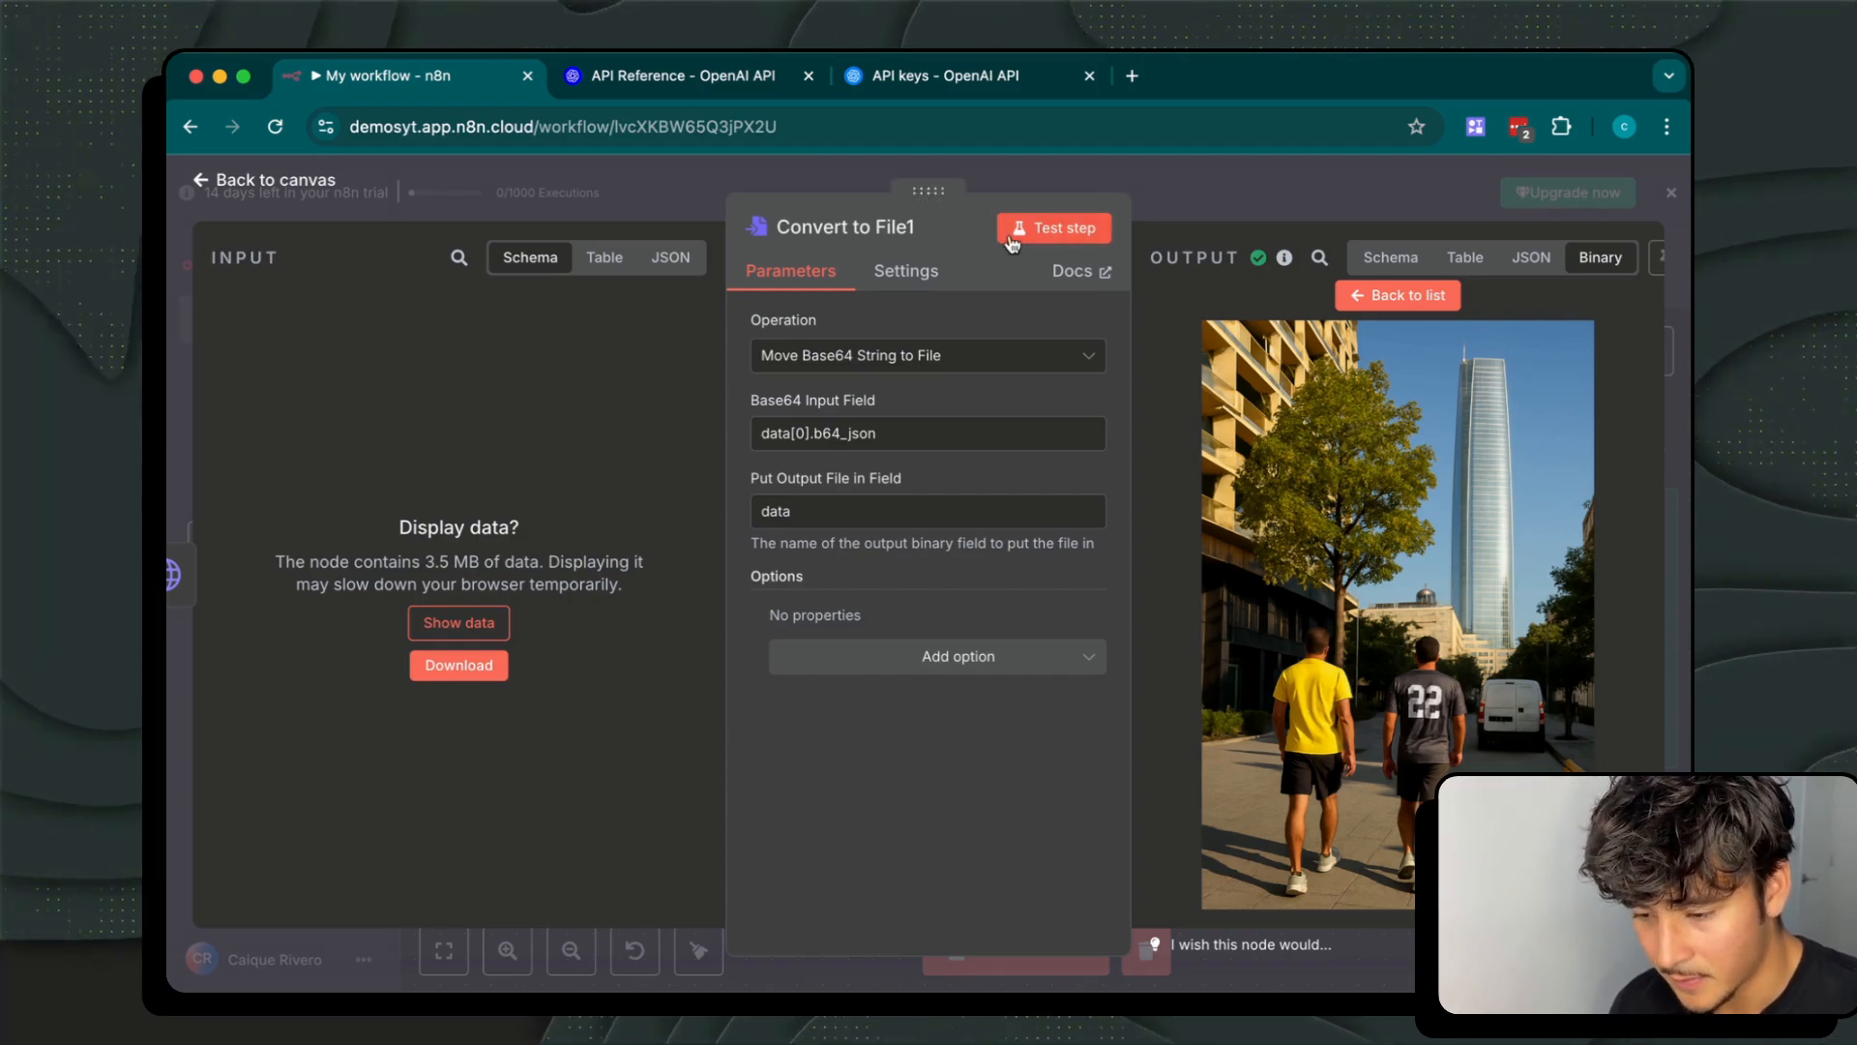
click(1045, 171)
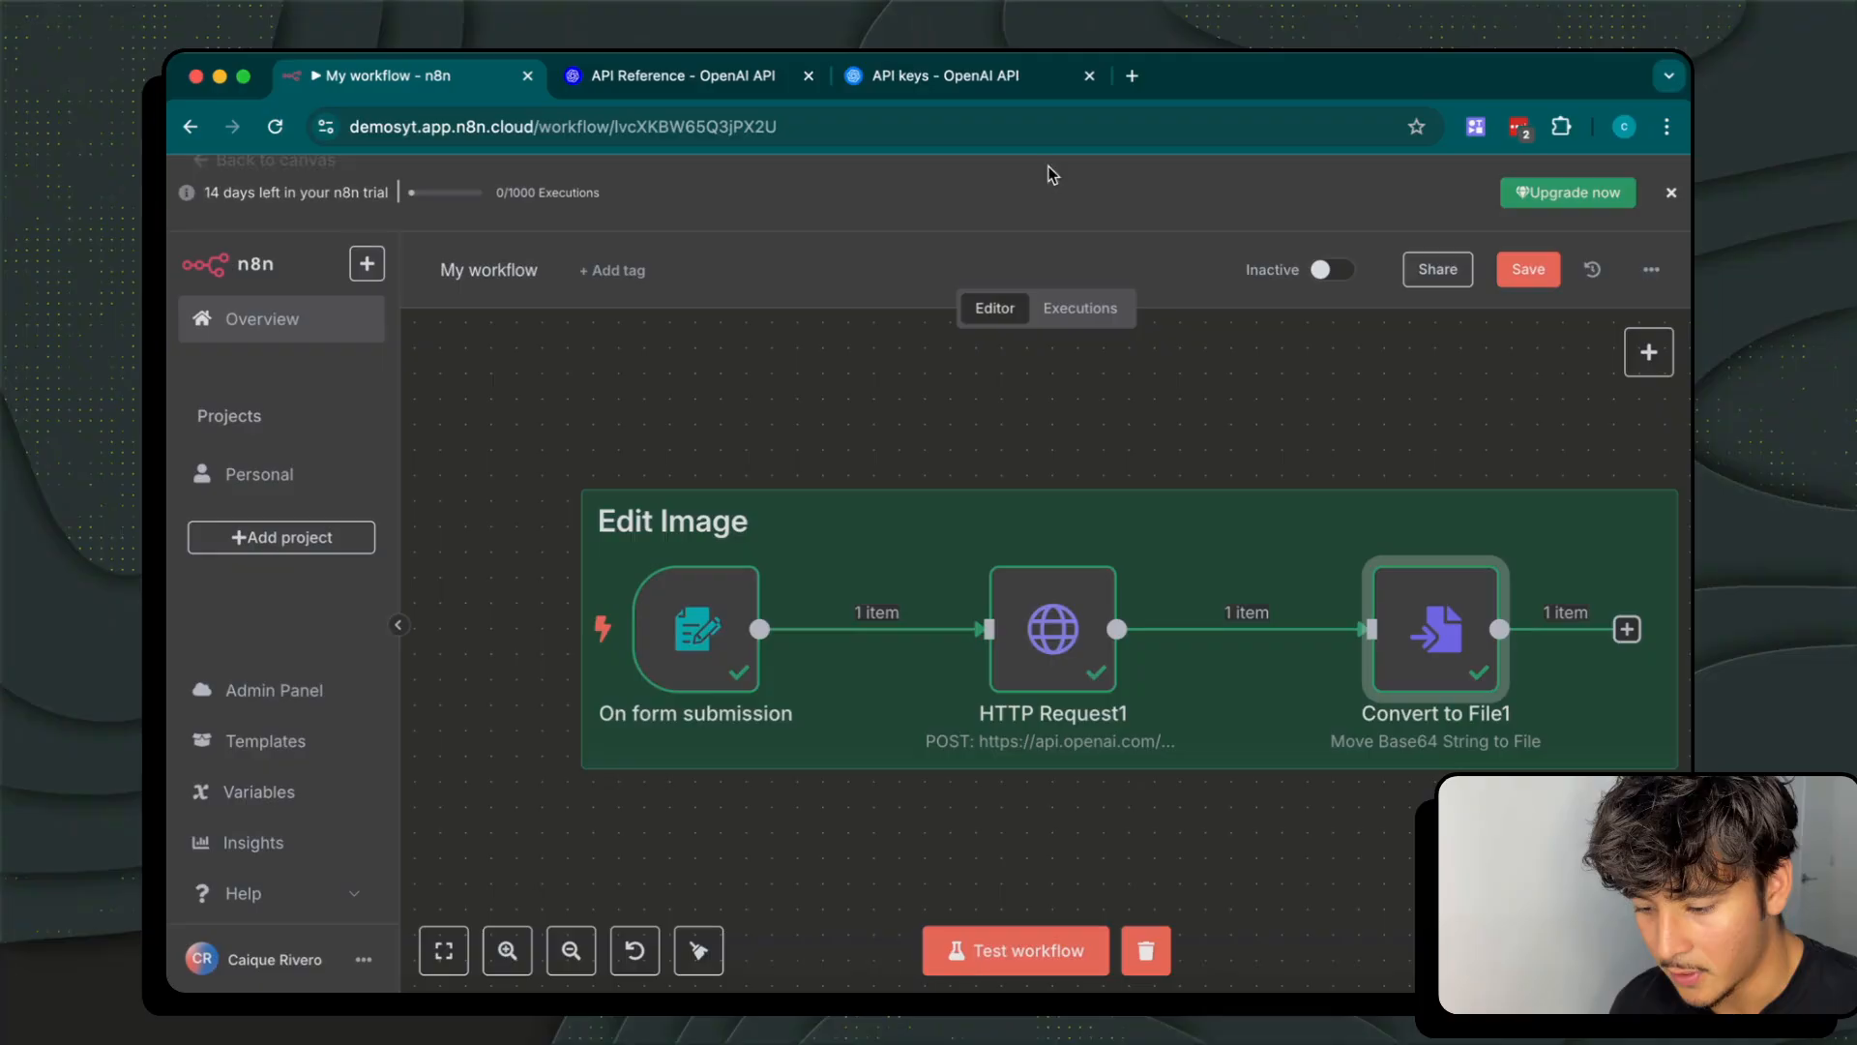
Compare the Photo_to_edit binary input in HTTP Request1 with the image[] parameter's Input Data Field Name
double_click(1053, 624)
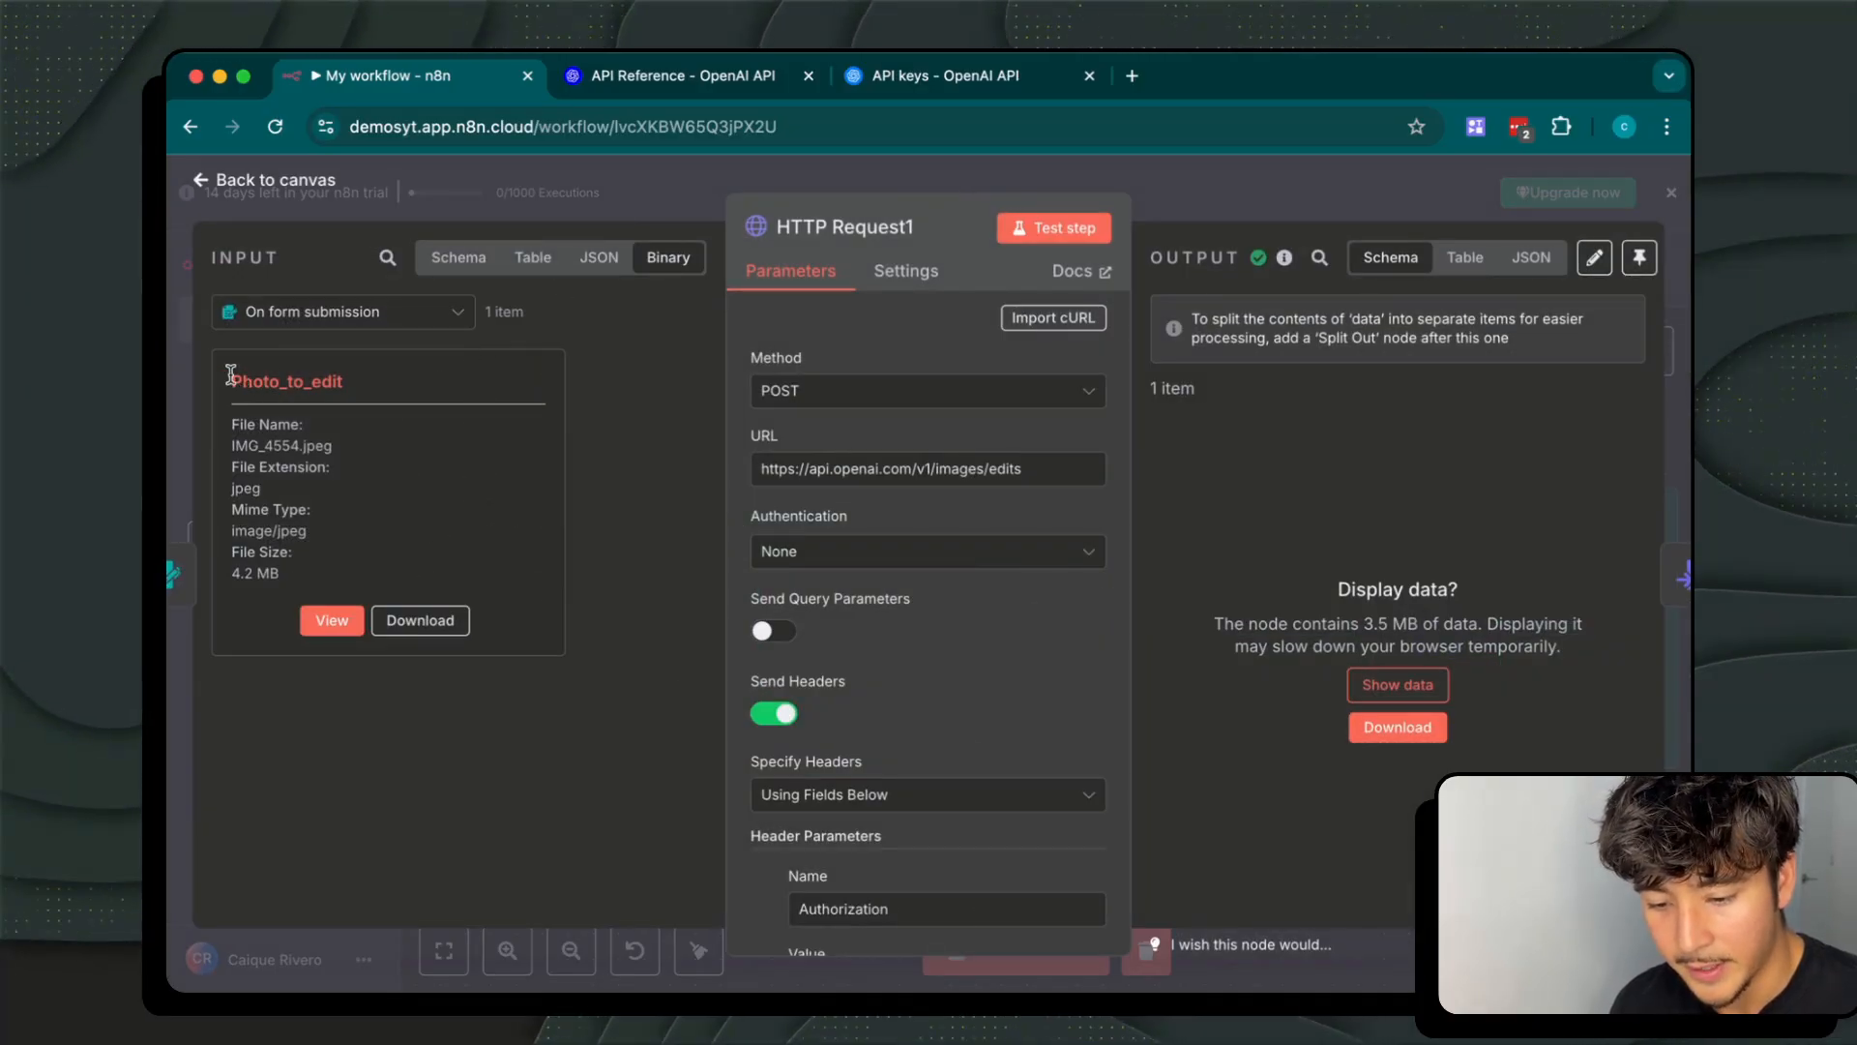
drag(231, 375, 424, 381)
click(339, 464)
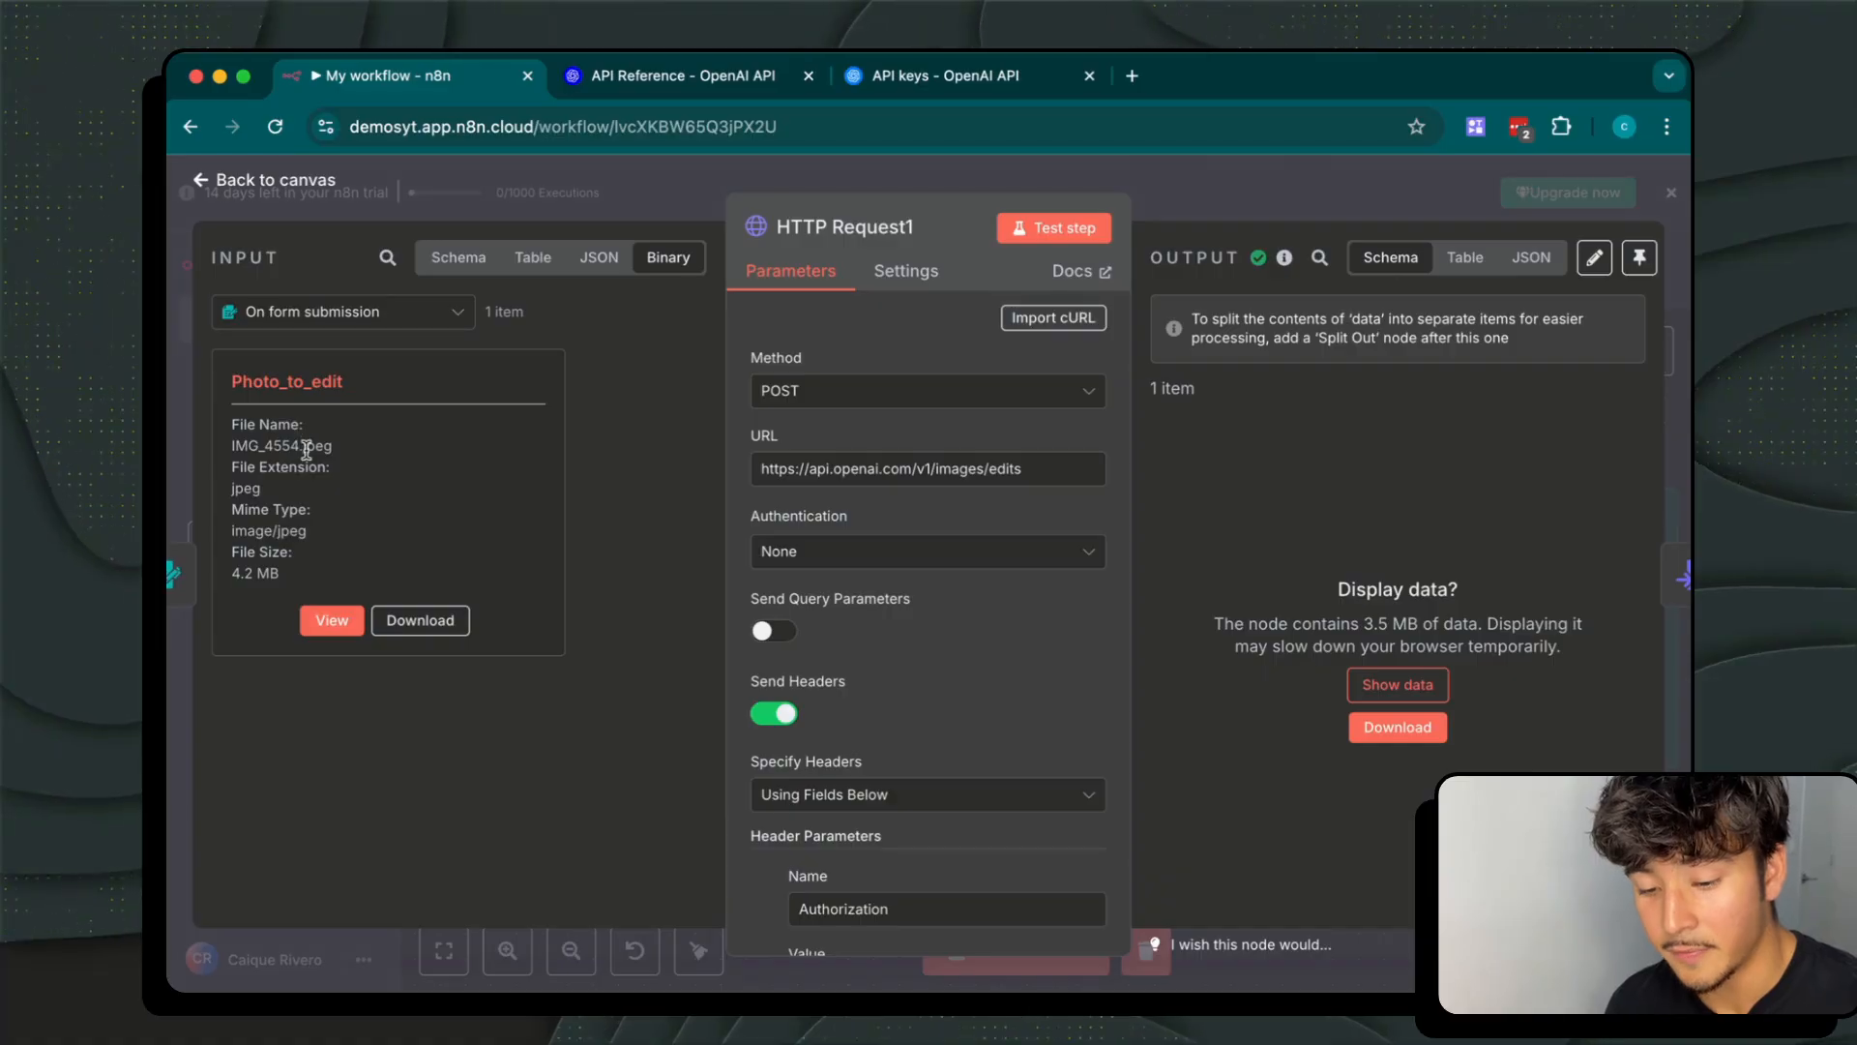
scroll(937, 698, down, 5)
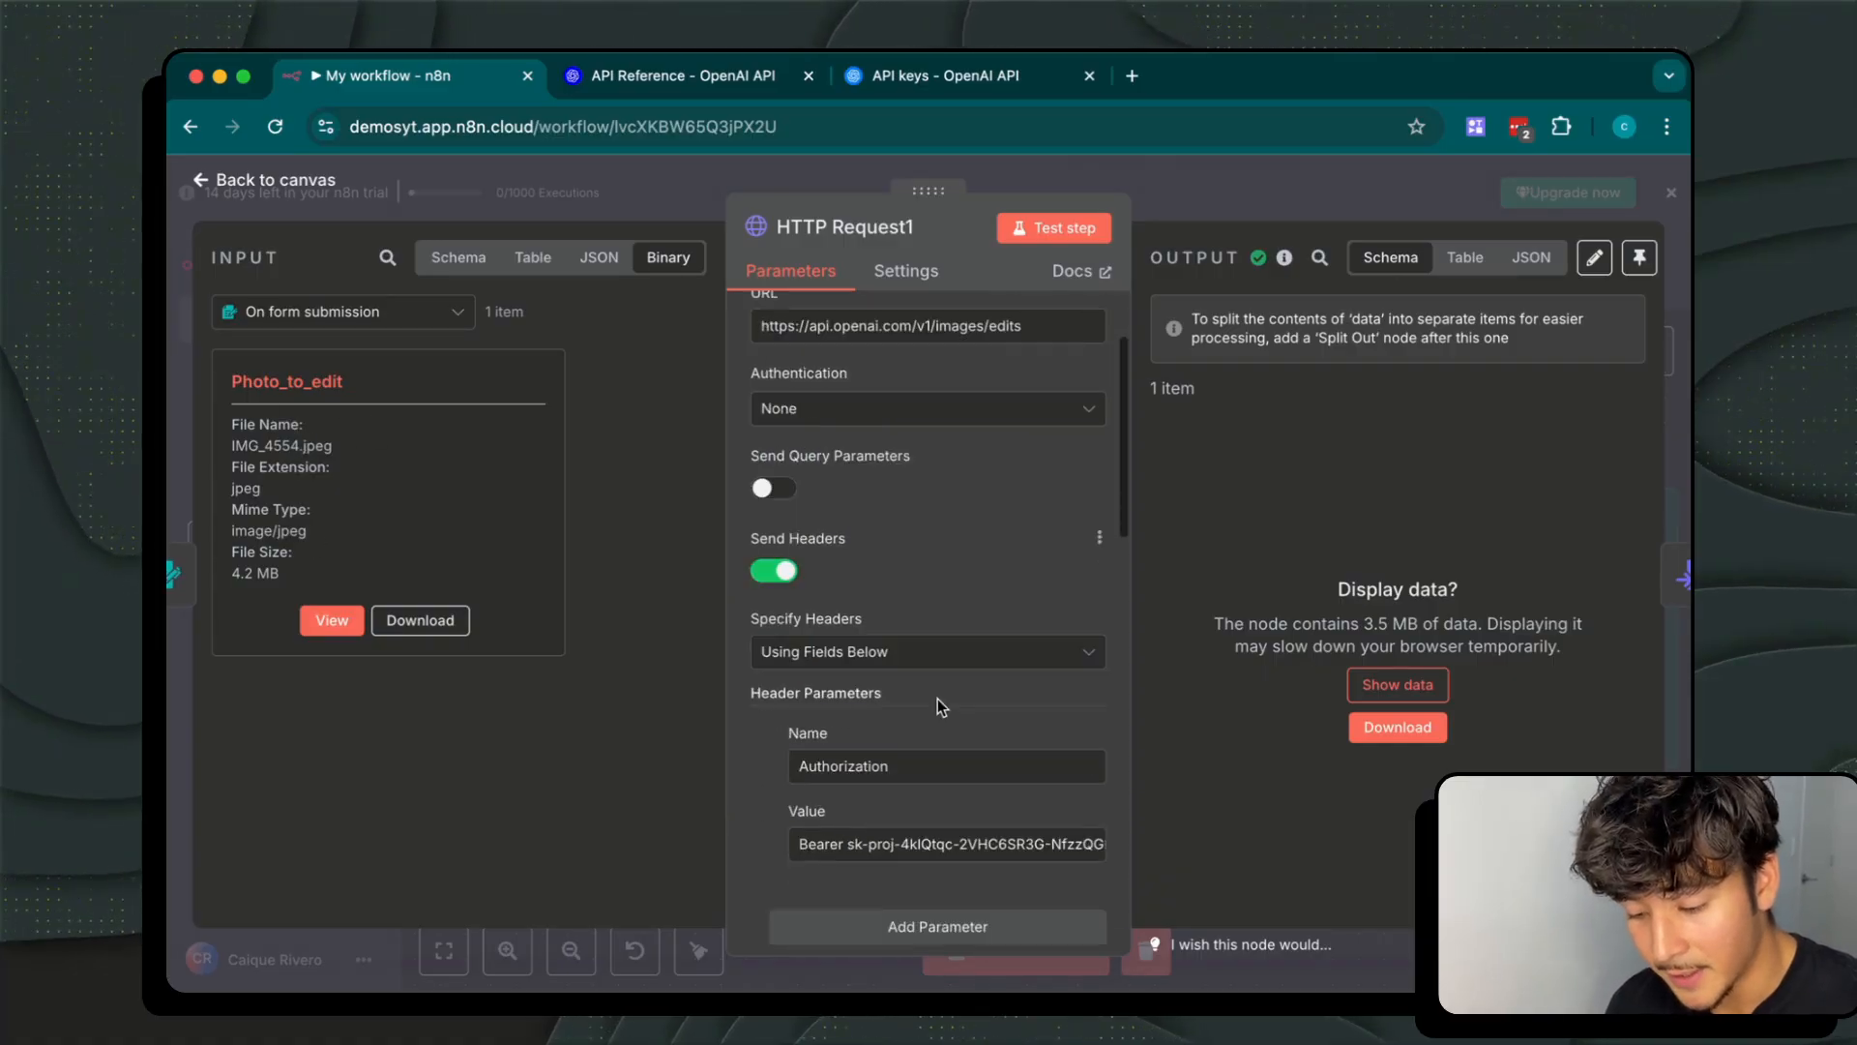
scroll(871, 847, down, 6)
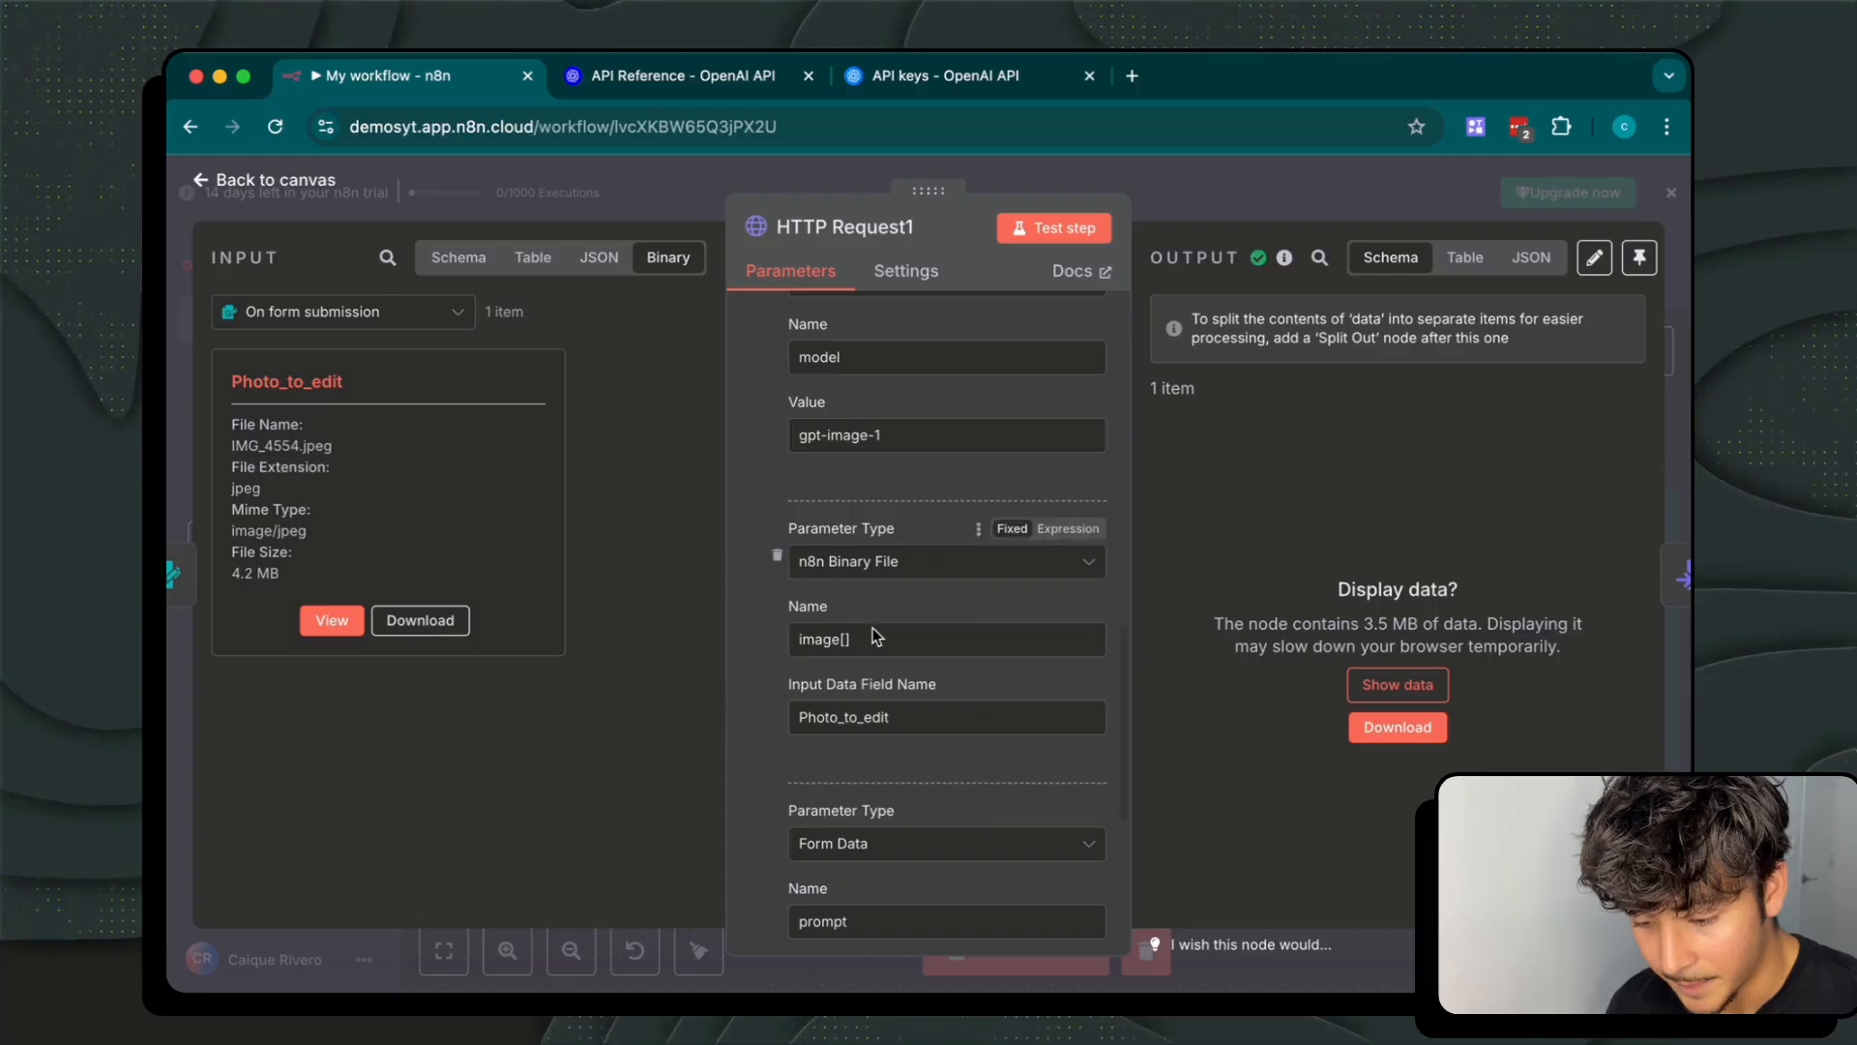
drag(923, 712, 693, 718)
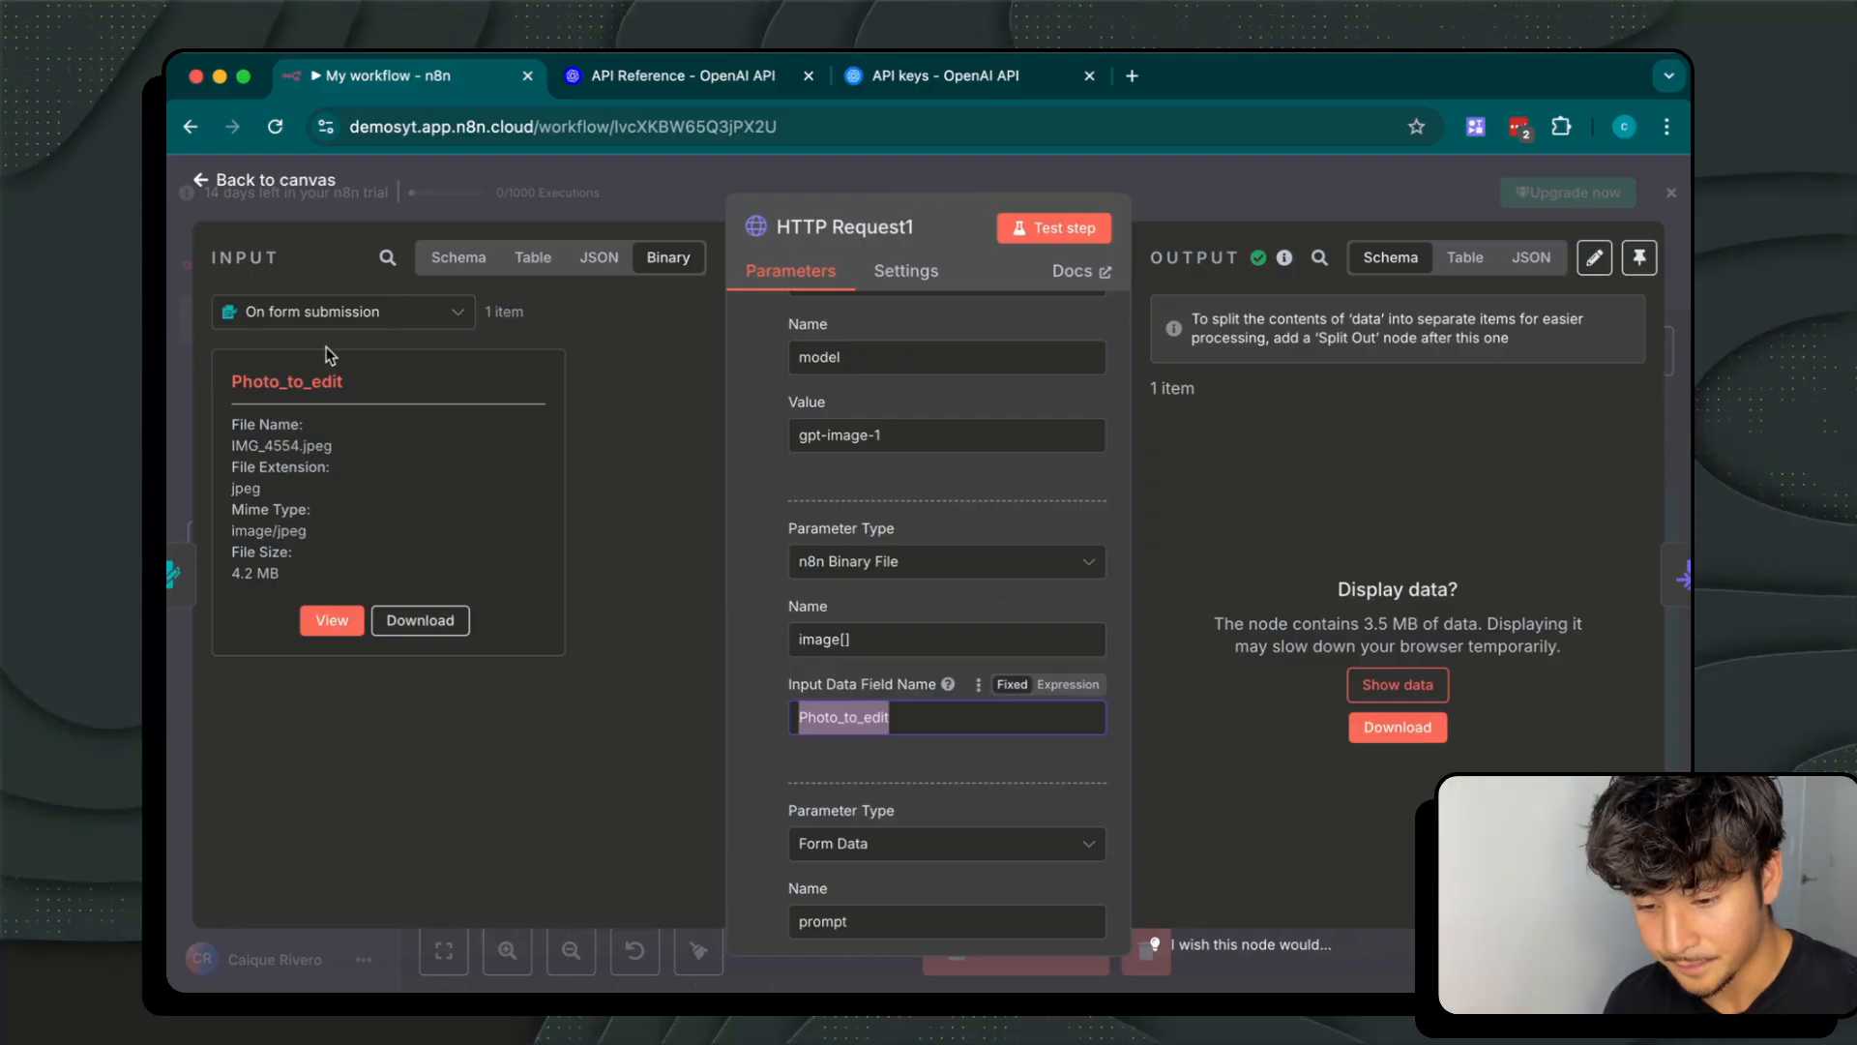
drag(352, 380, 193, 385)
click(298, 403)
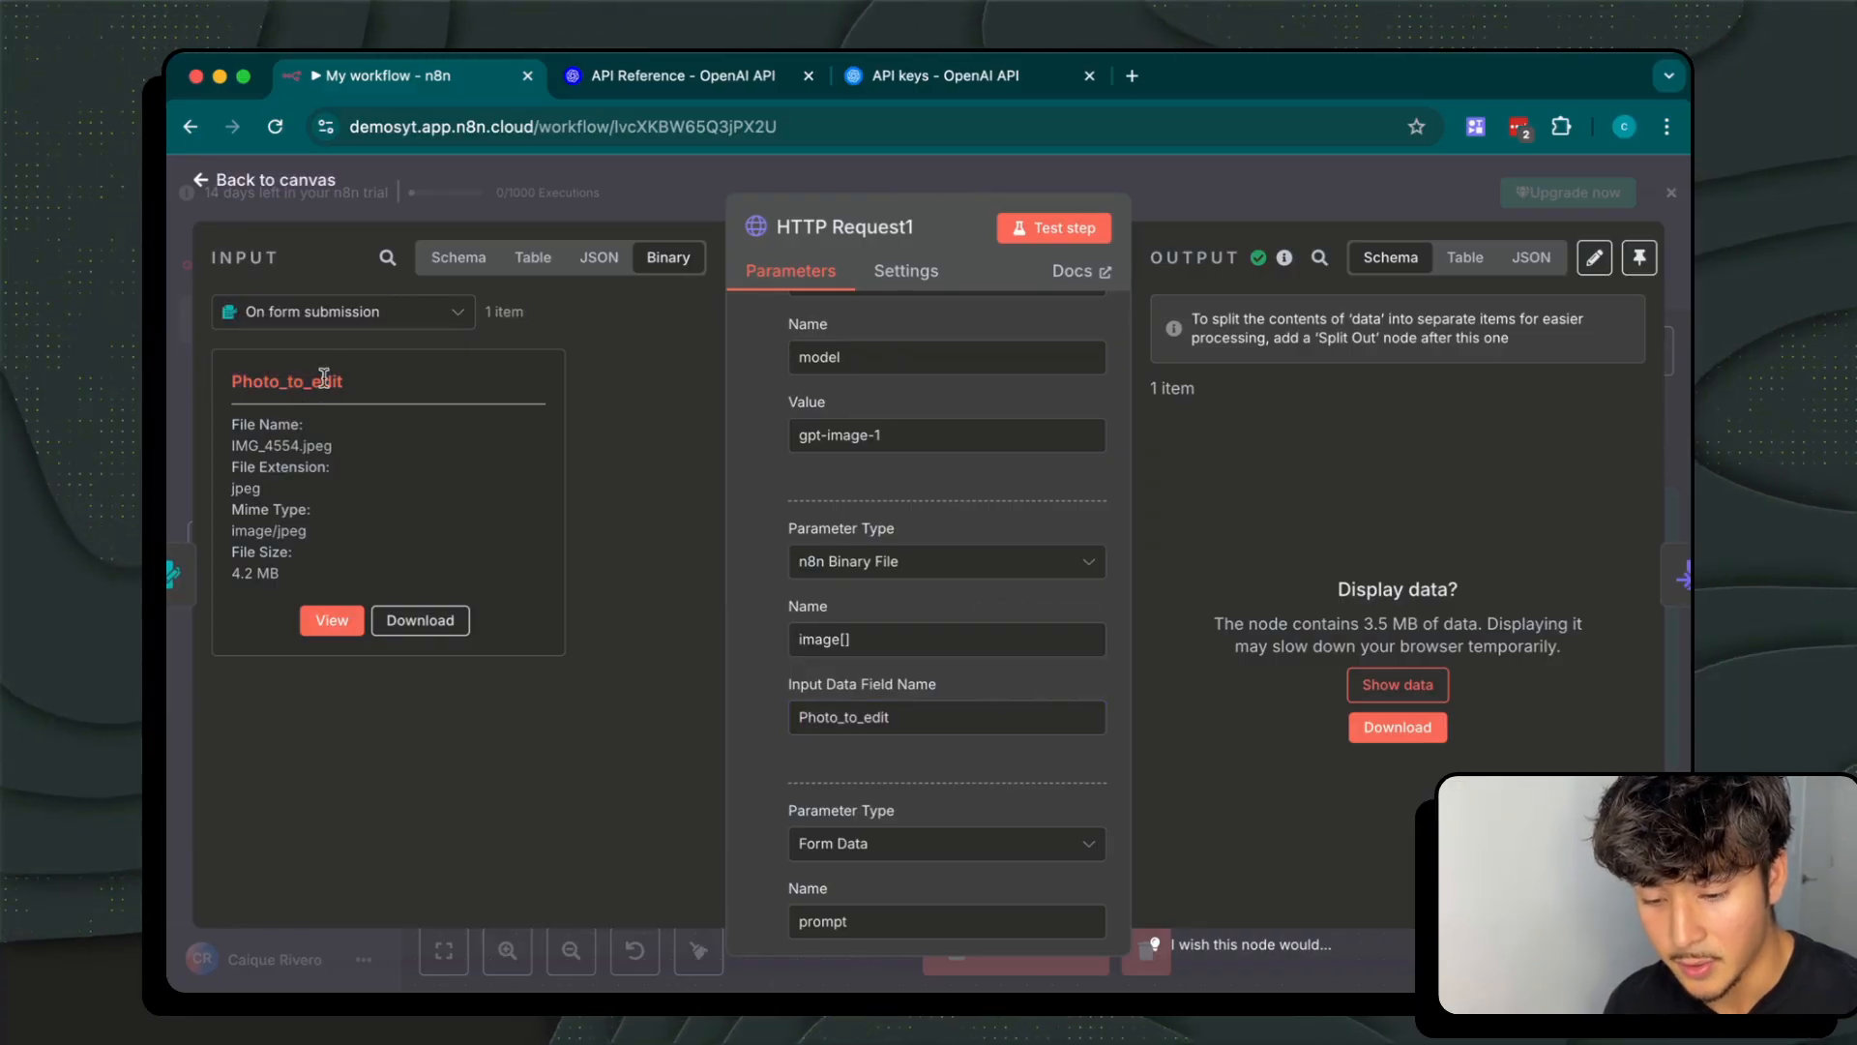
drag(329, 379, 210, 385)
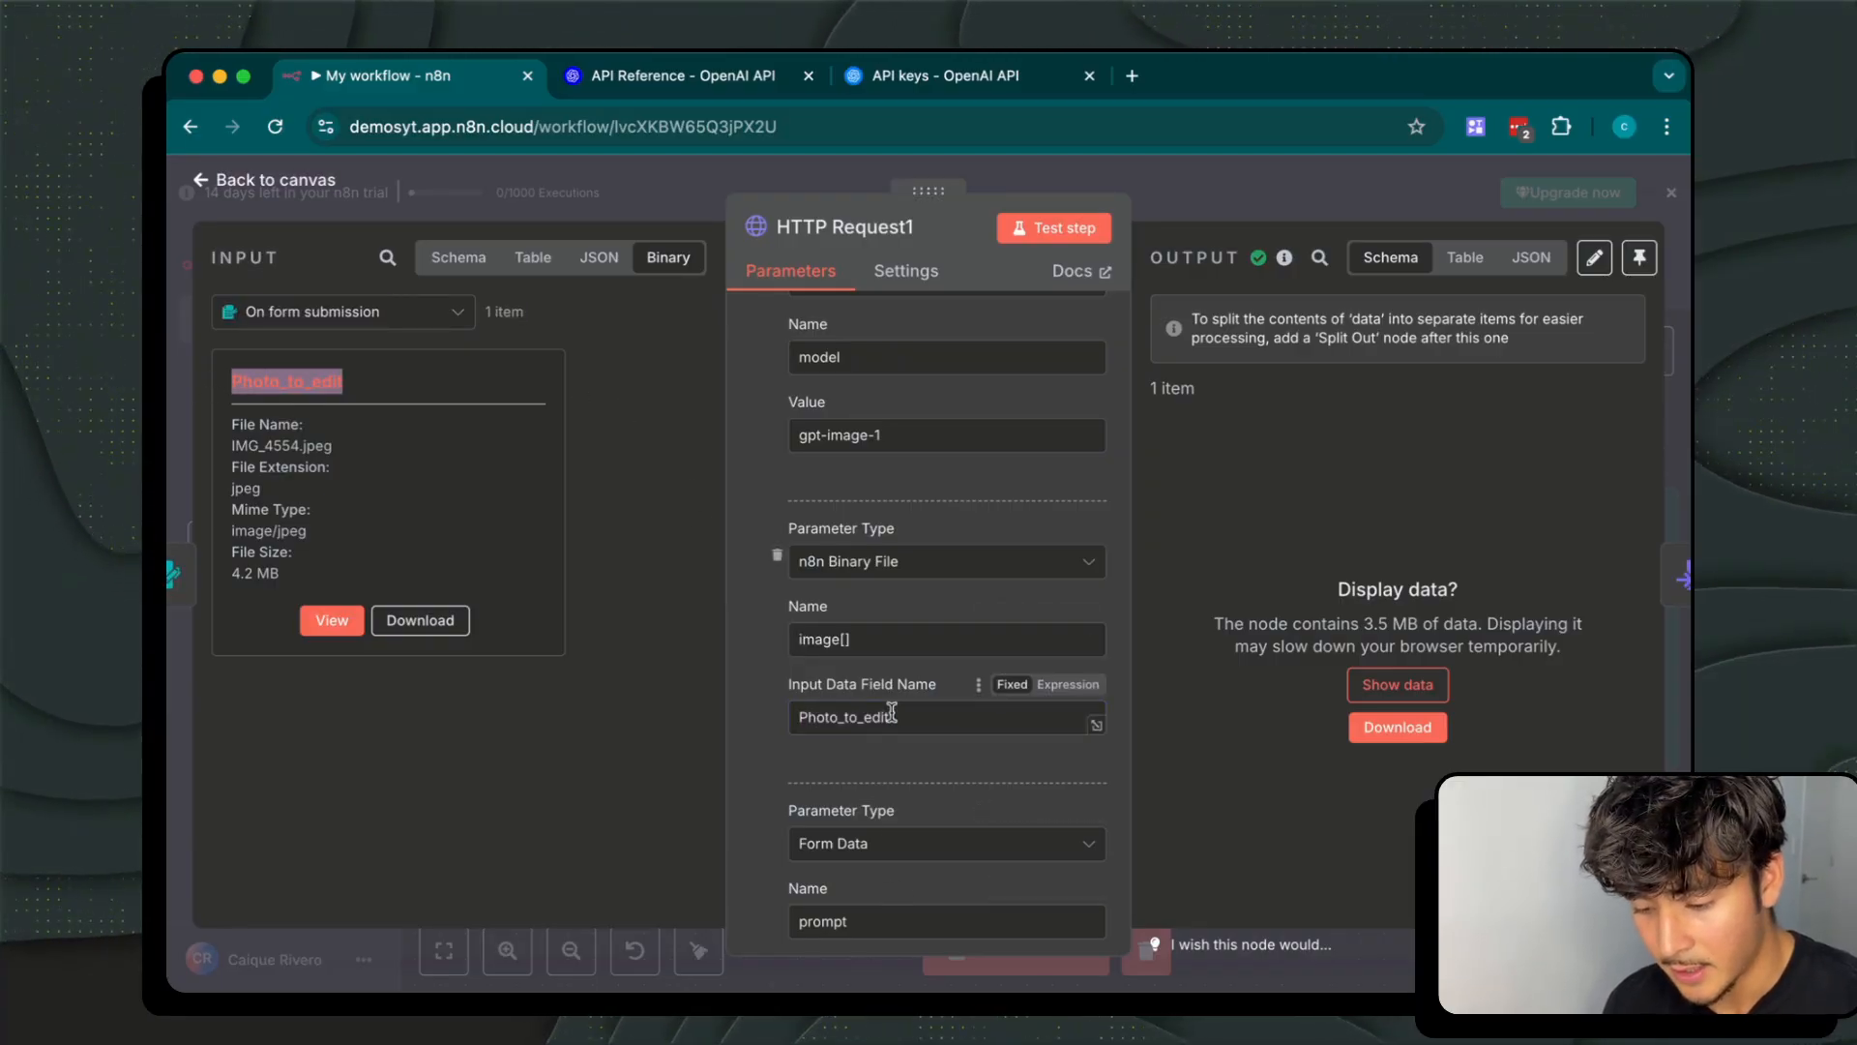
drag(890, 716, 668, 710)
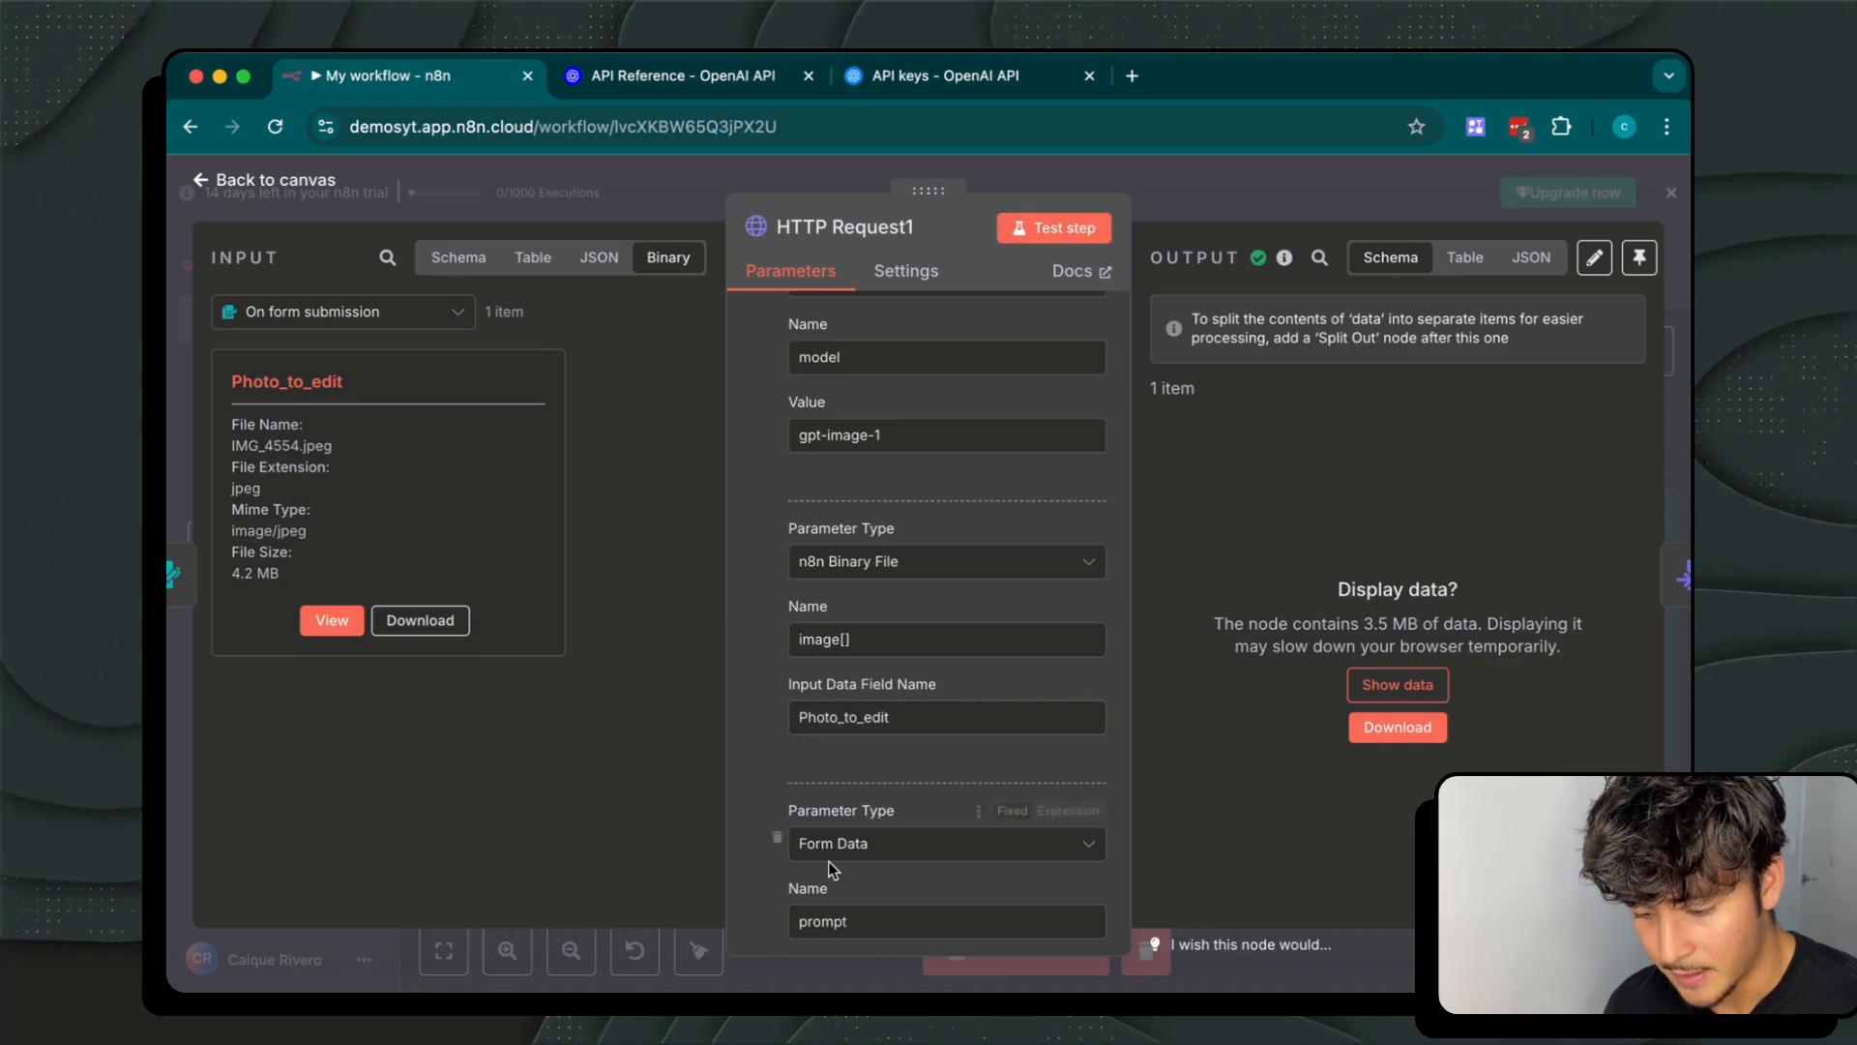
Compare the prompt parameter's value expression with the Prompt field in the form's JSON input, and close the HTTP Request1 node
scroll(832, 851, down, 2)
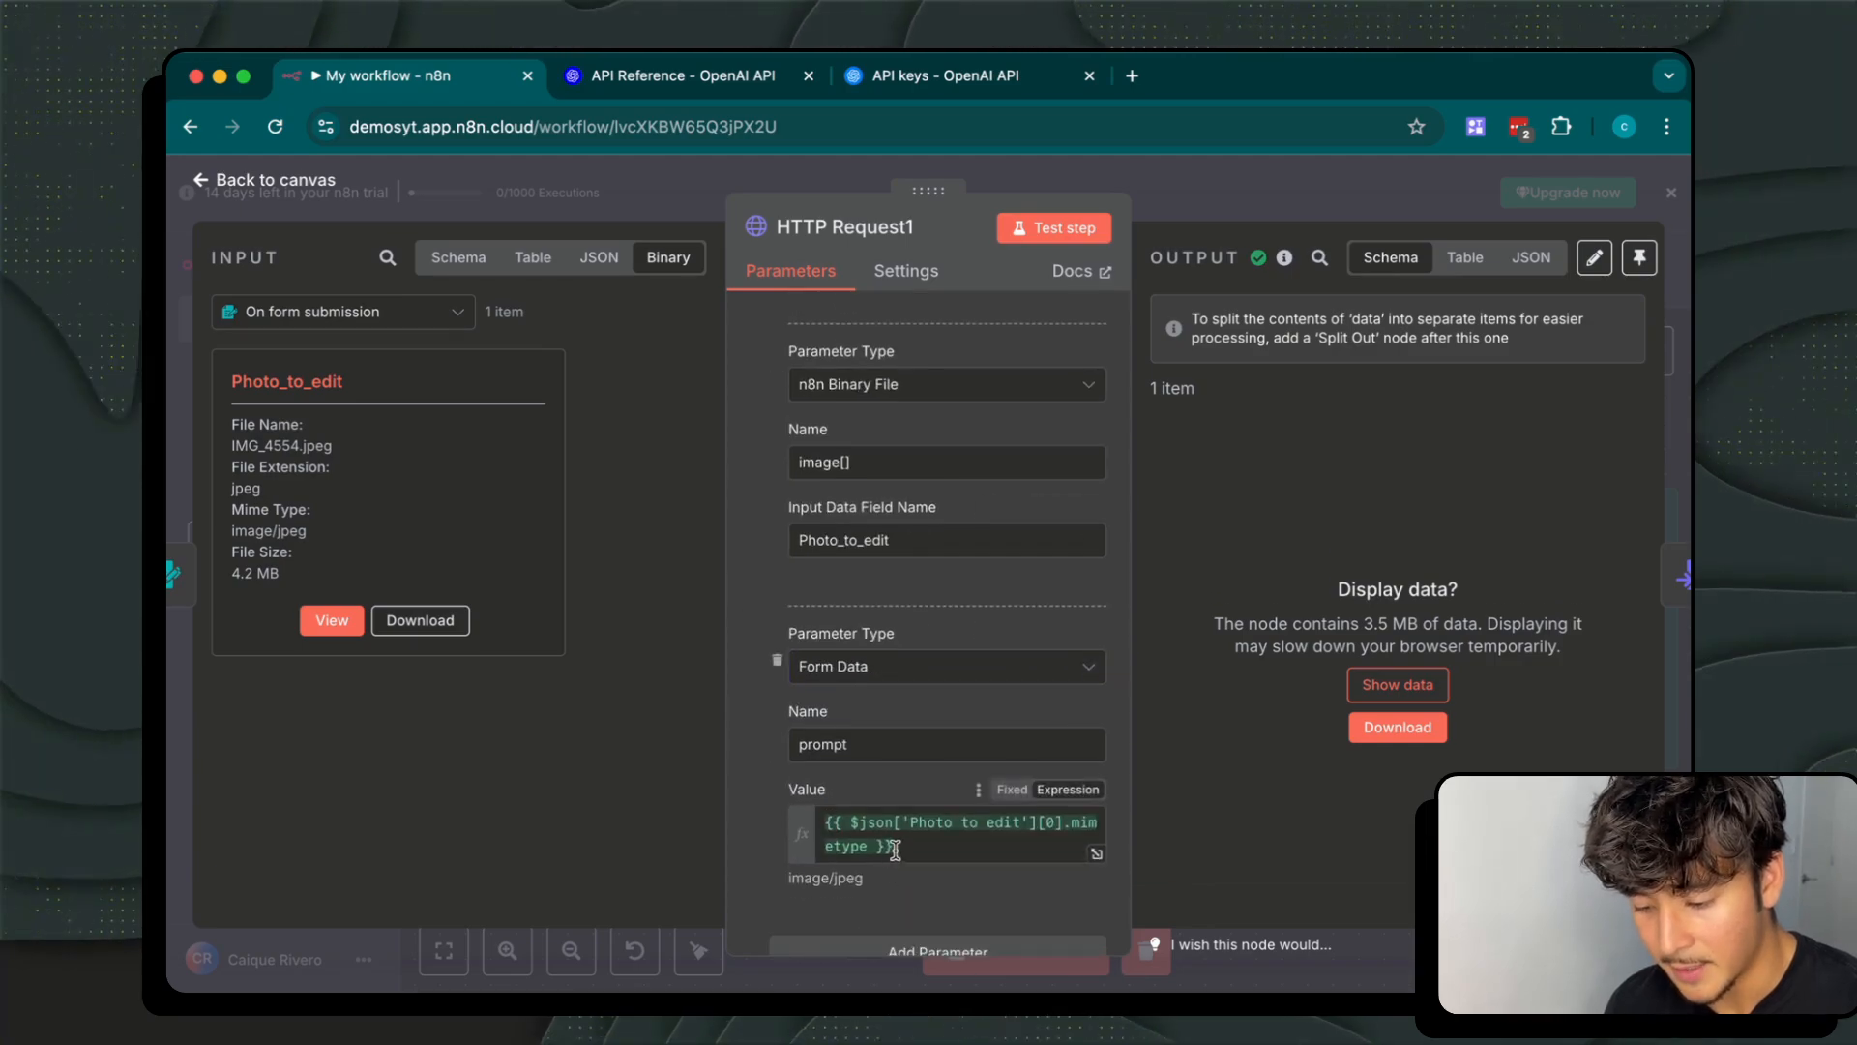
drag(887, 858, 760, 806)
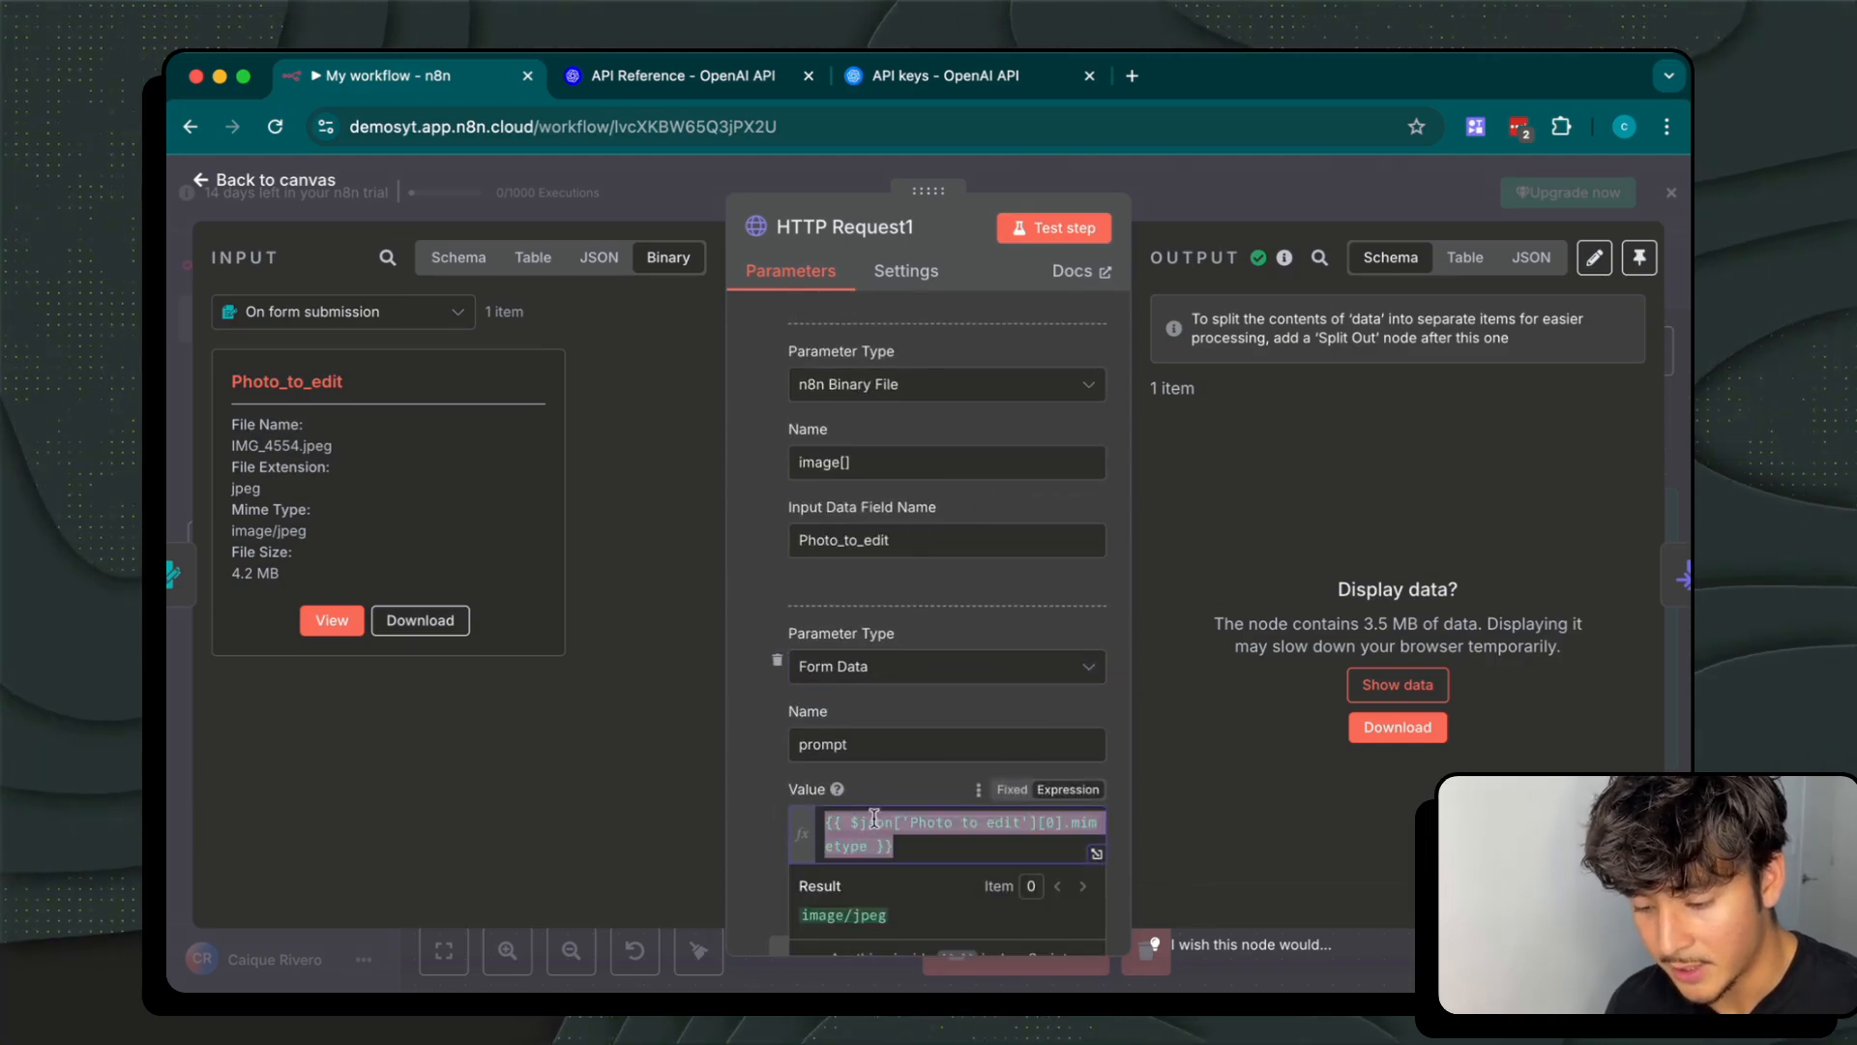
click(599, 257)
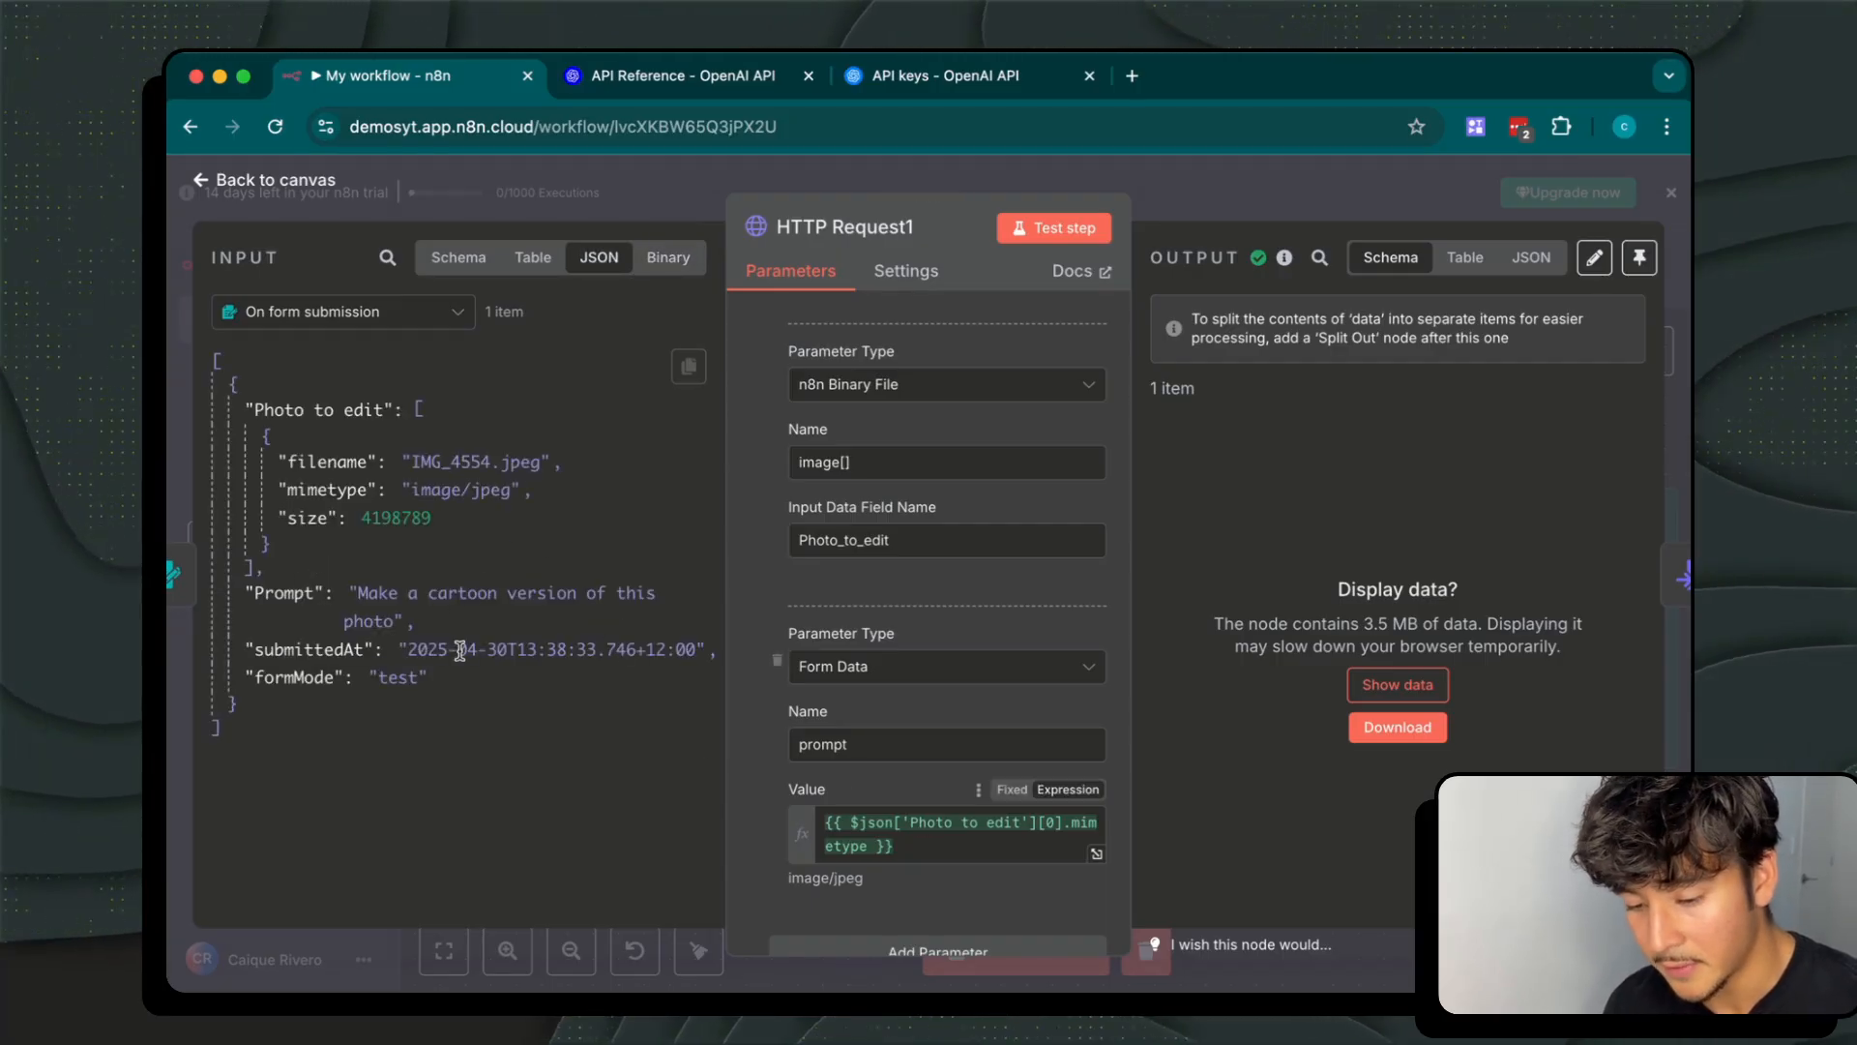
drag(350, 593, 683, 603)
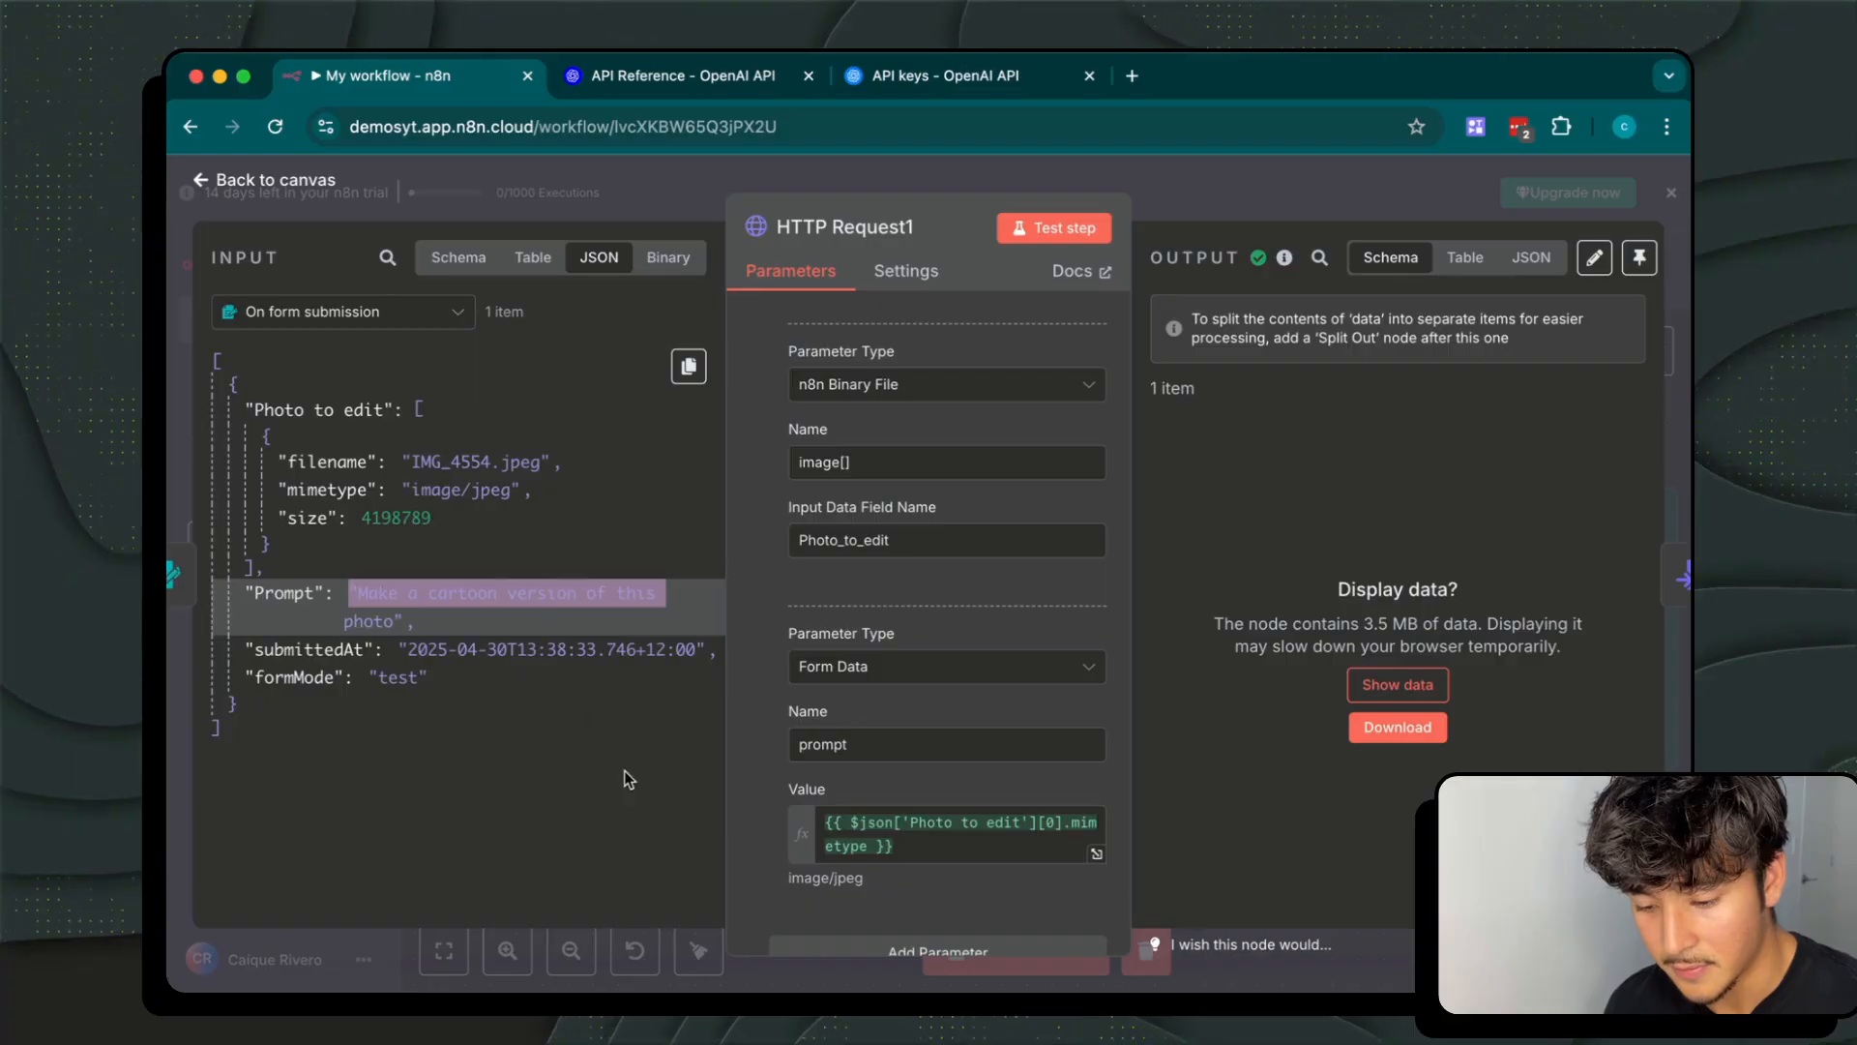
click(762, 706)
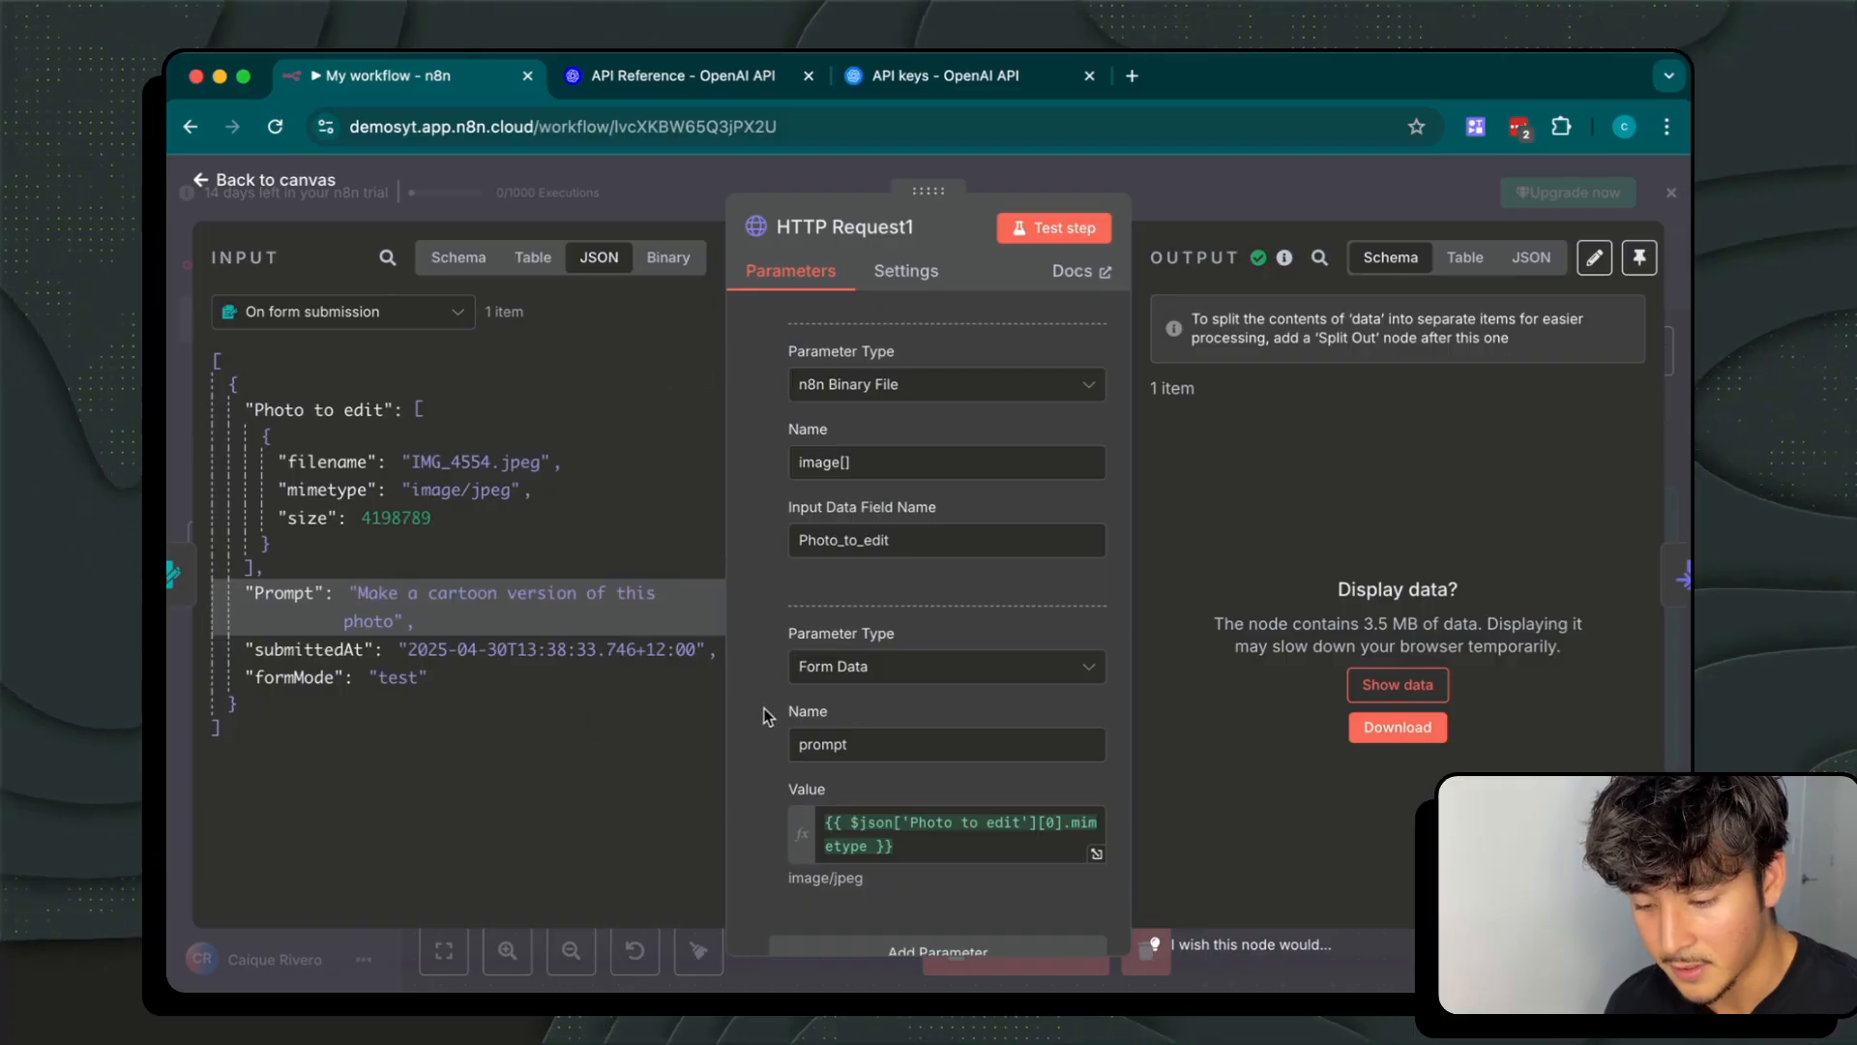
click(1245, 213)
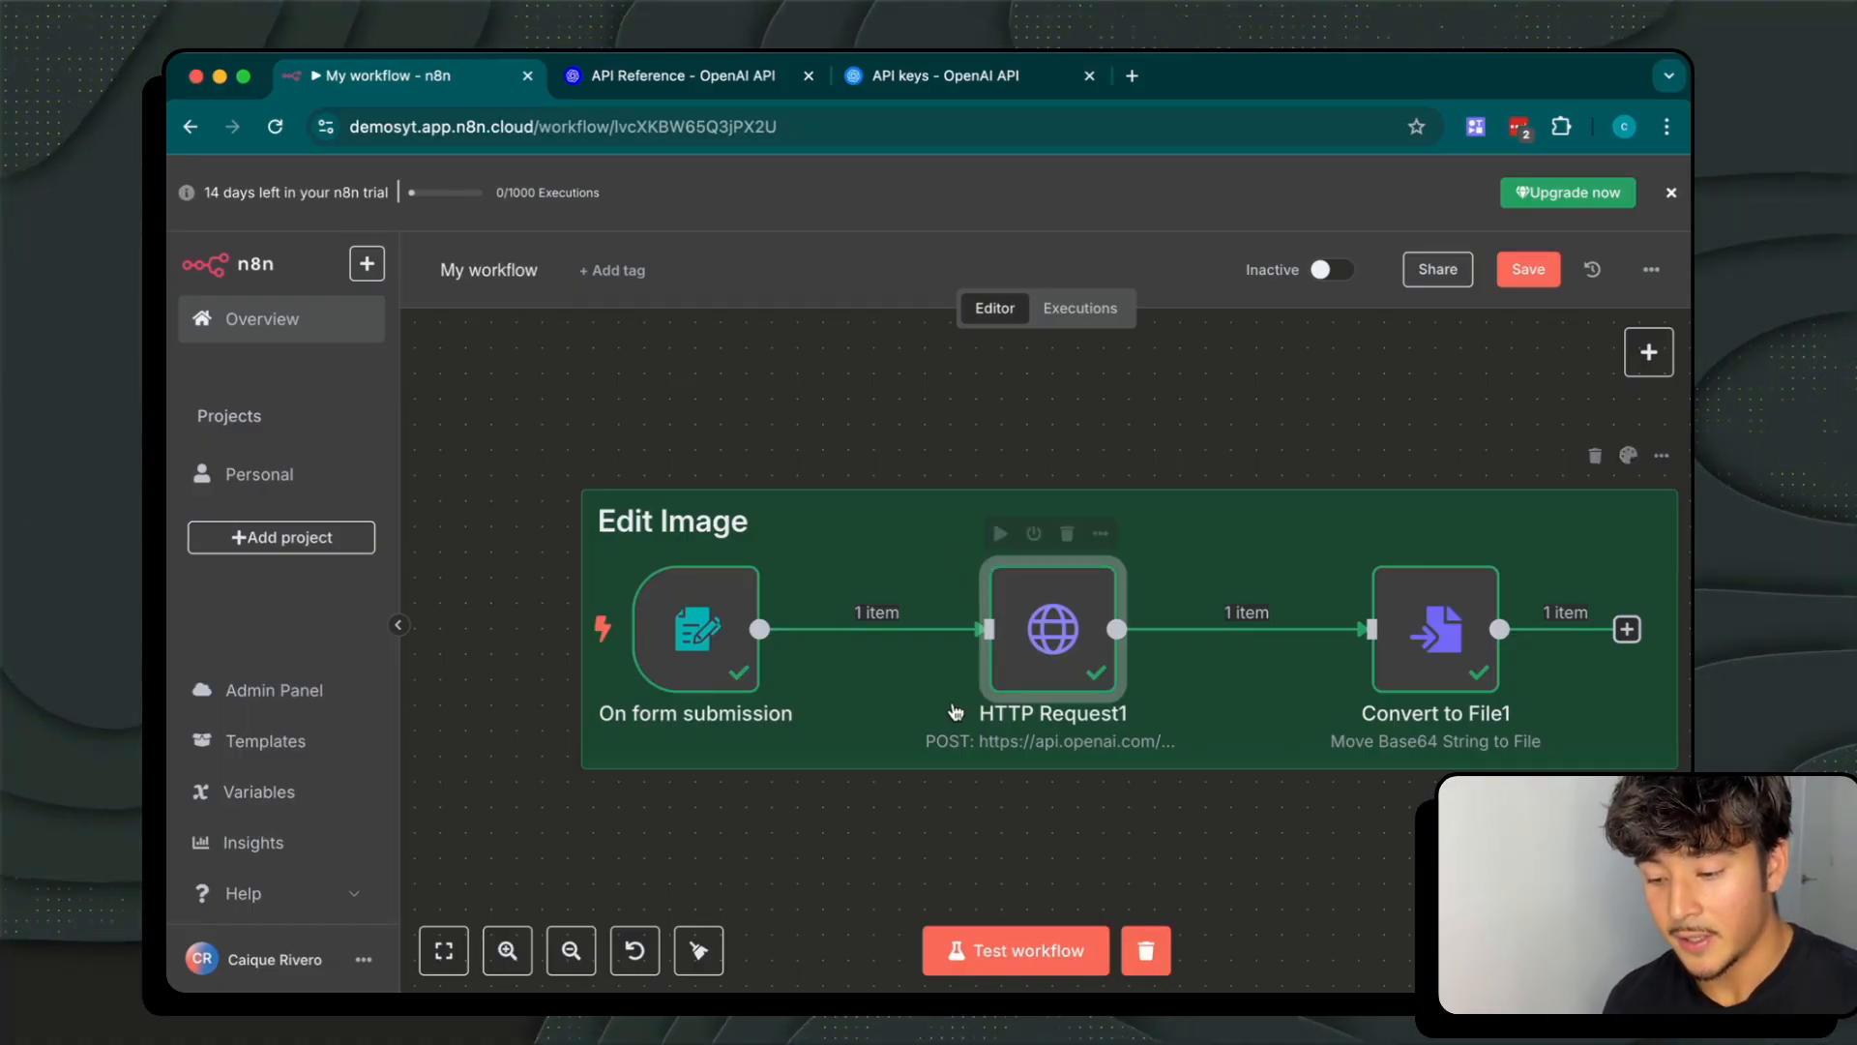
Switch to the OpenAI API reference and review the optional request body parameters for Create image edit
scroll(956, 712, down, 3)
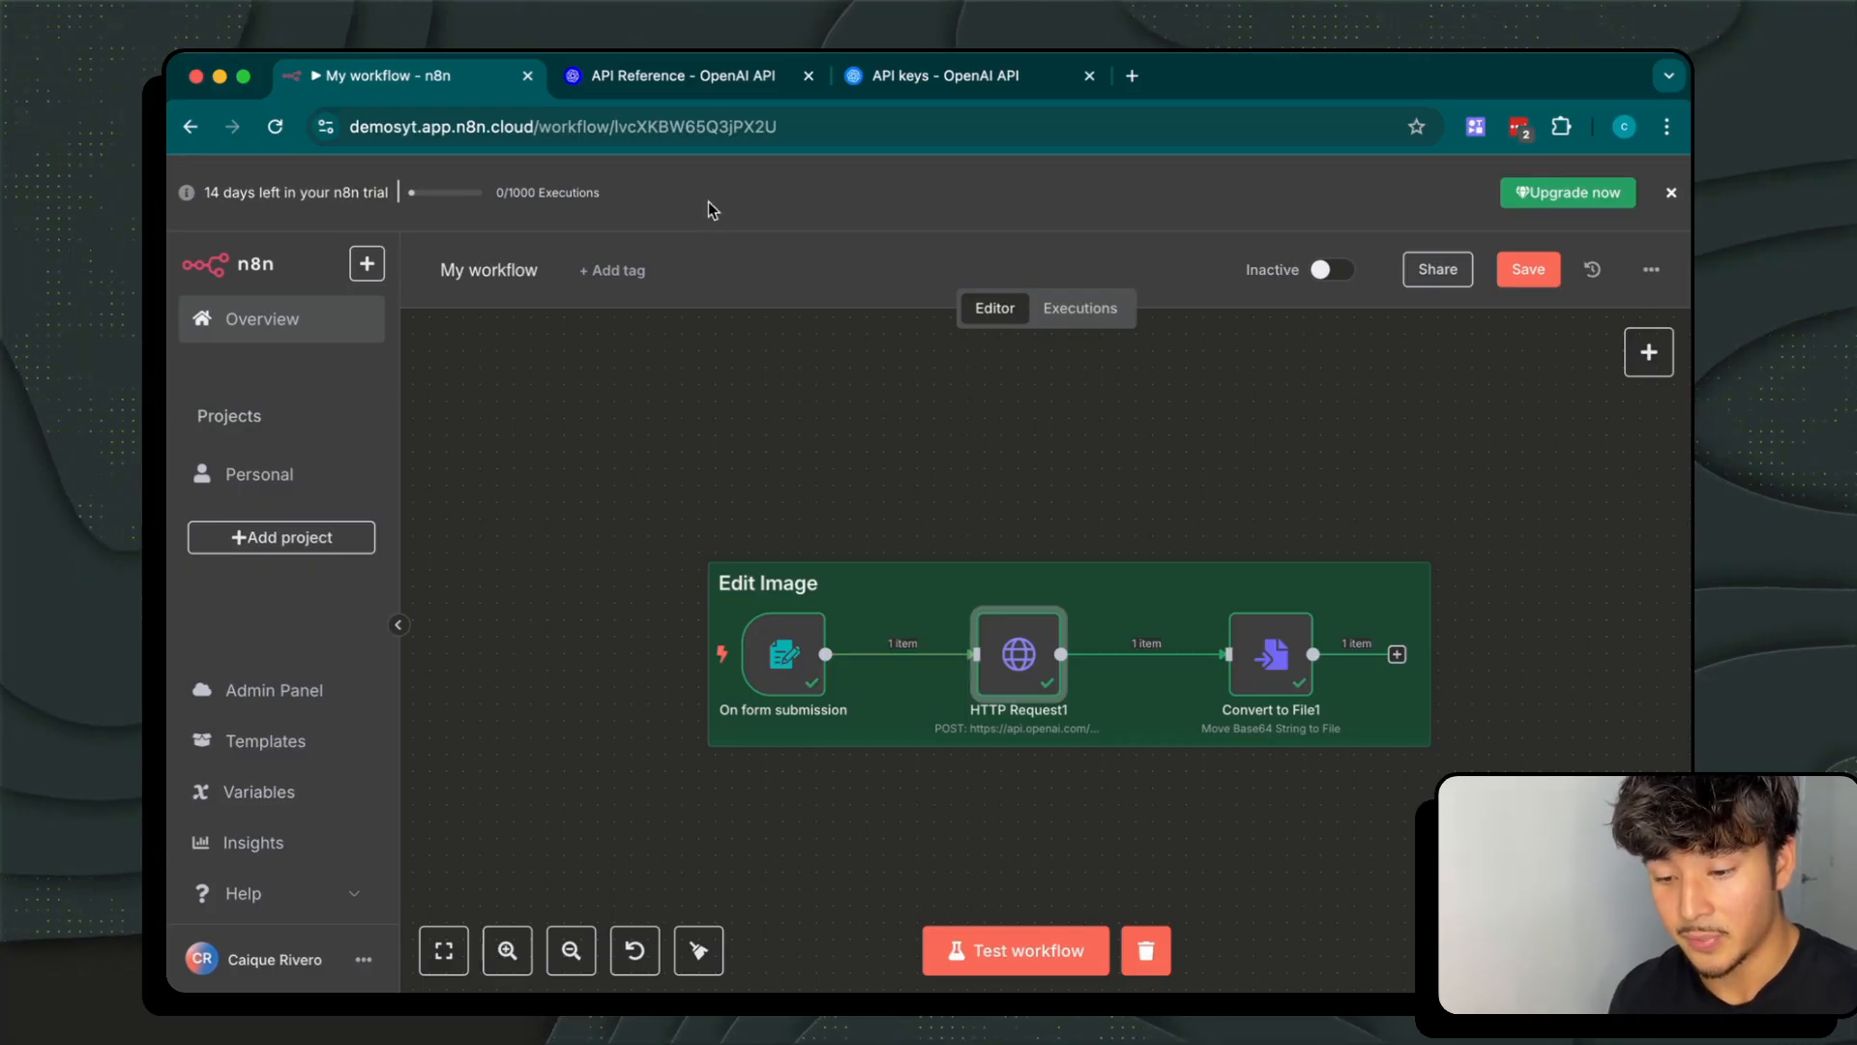
click(690, 78)
scroll(651, 670, down, 3)
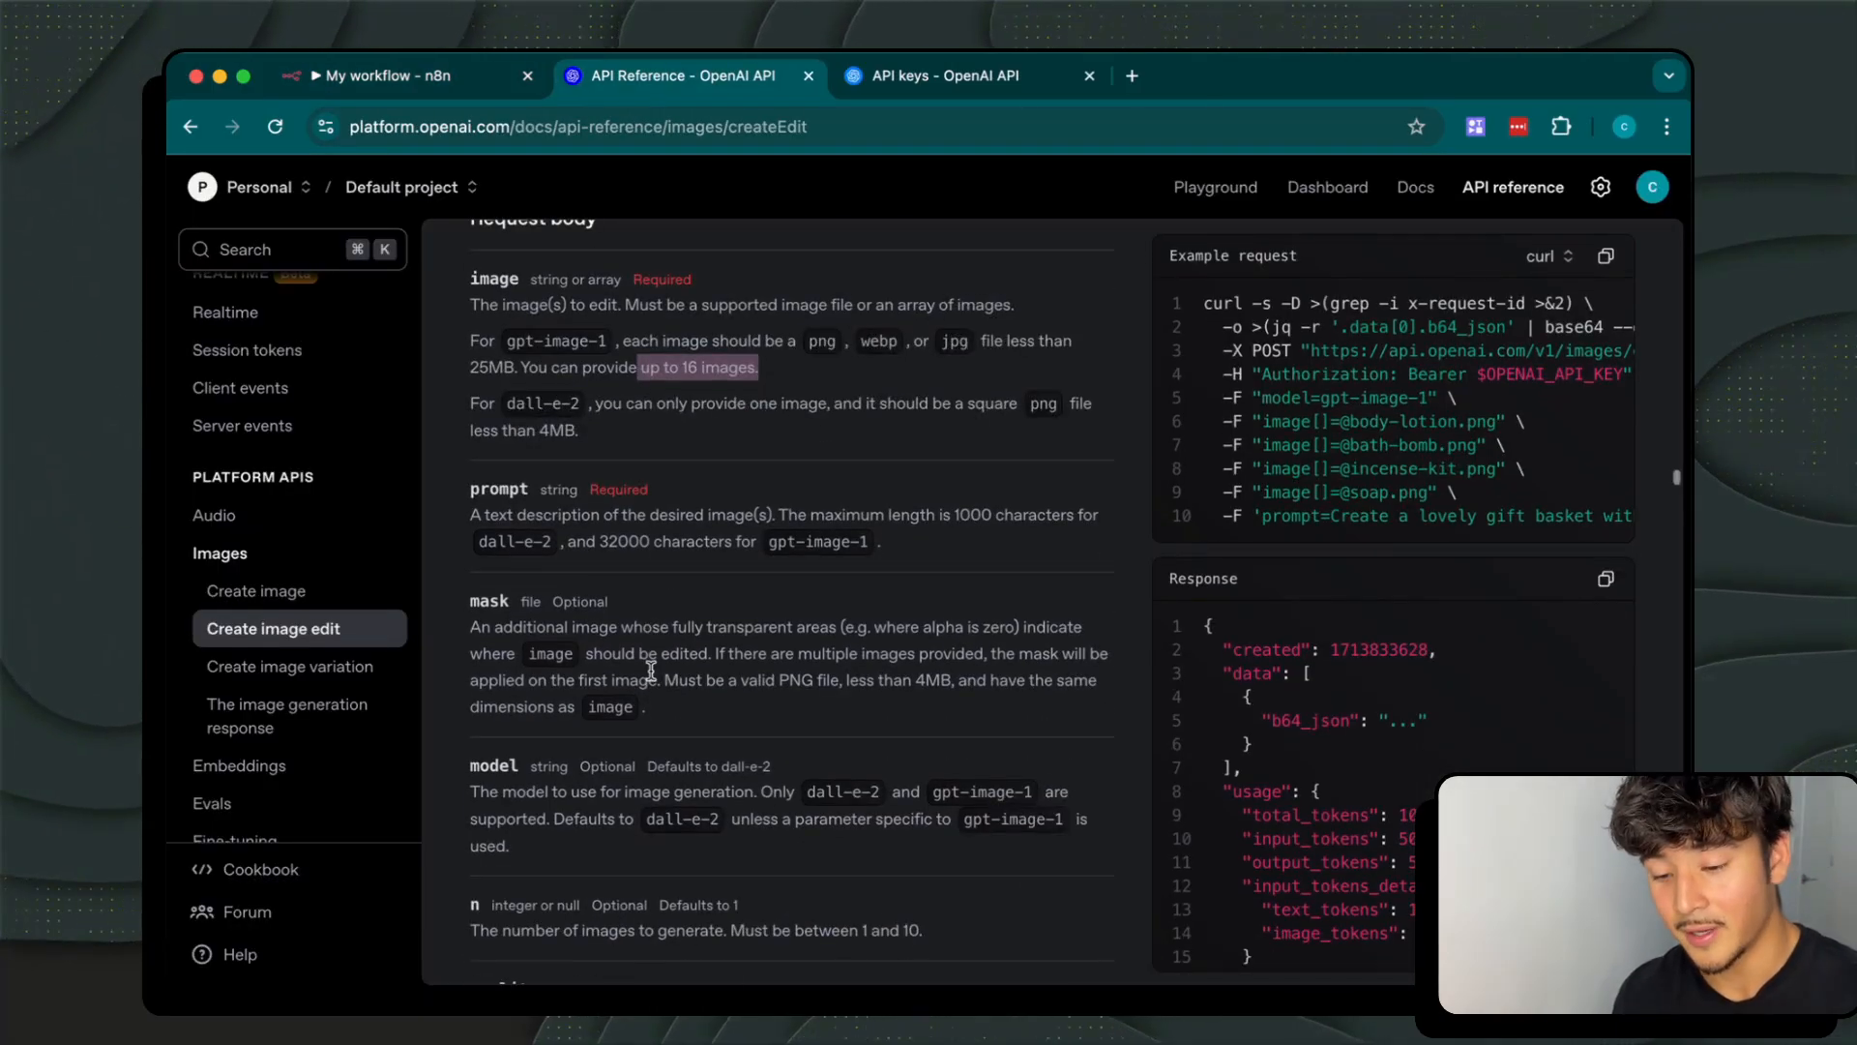